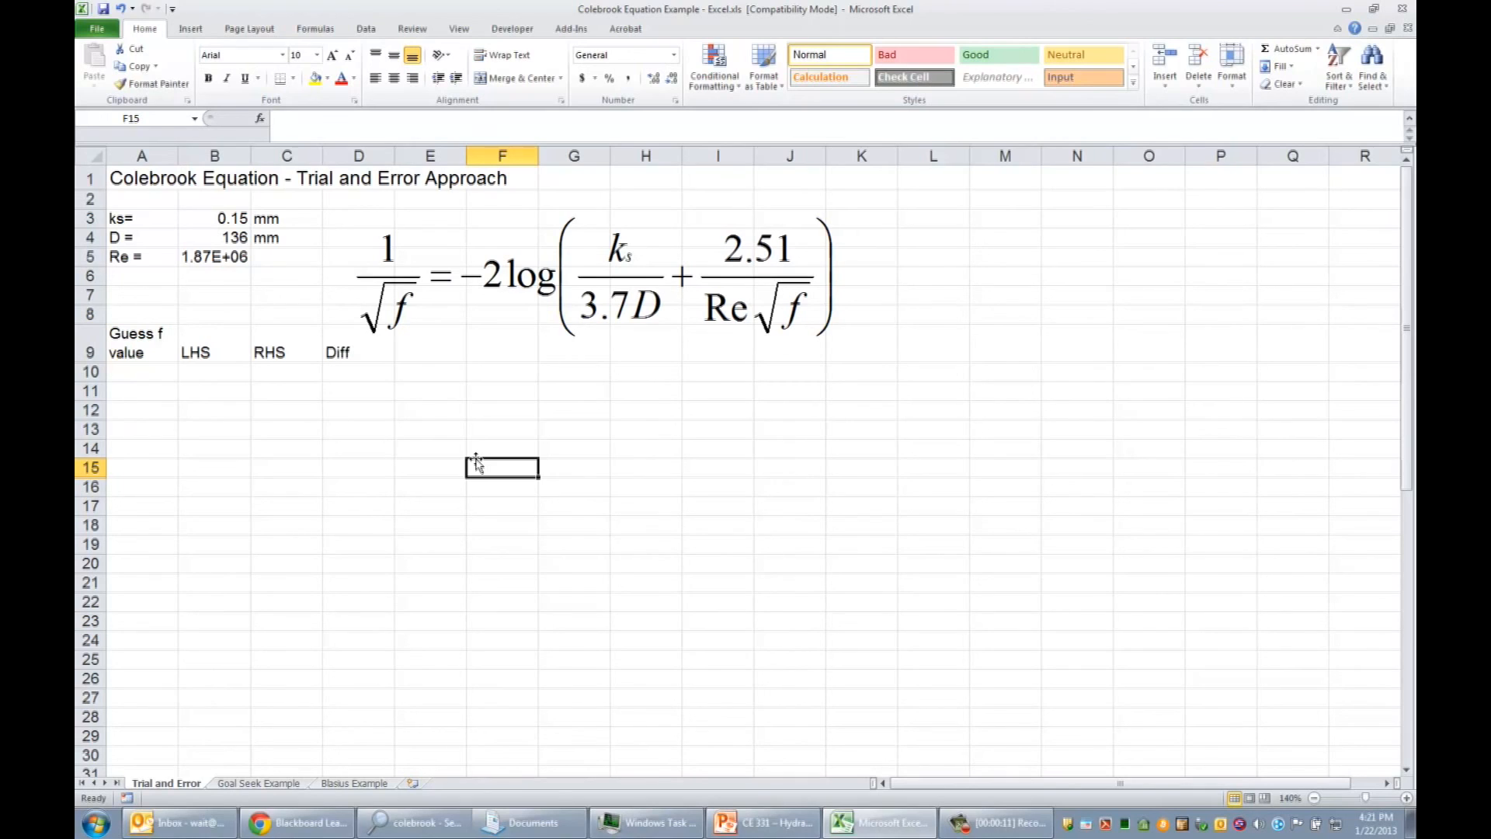
Enter the trial f values 0.008 in A10 and 0.009 in A11.
click(160, 371)
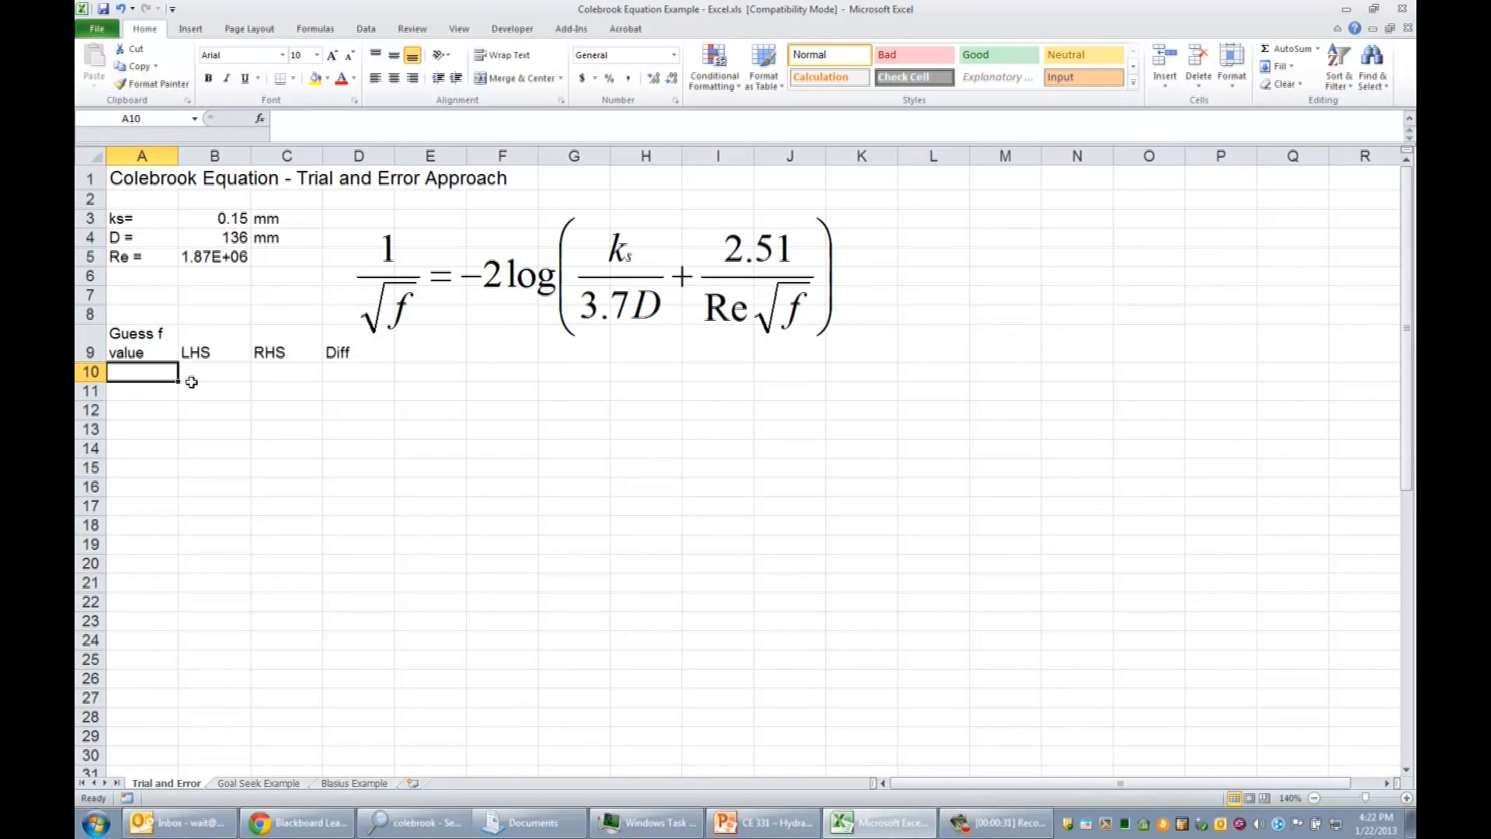
text(.008)
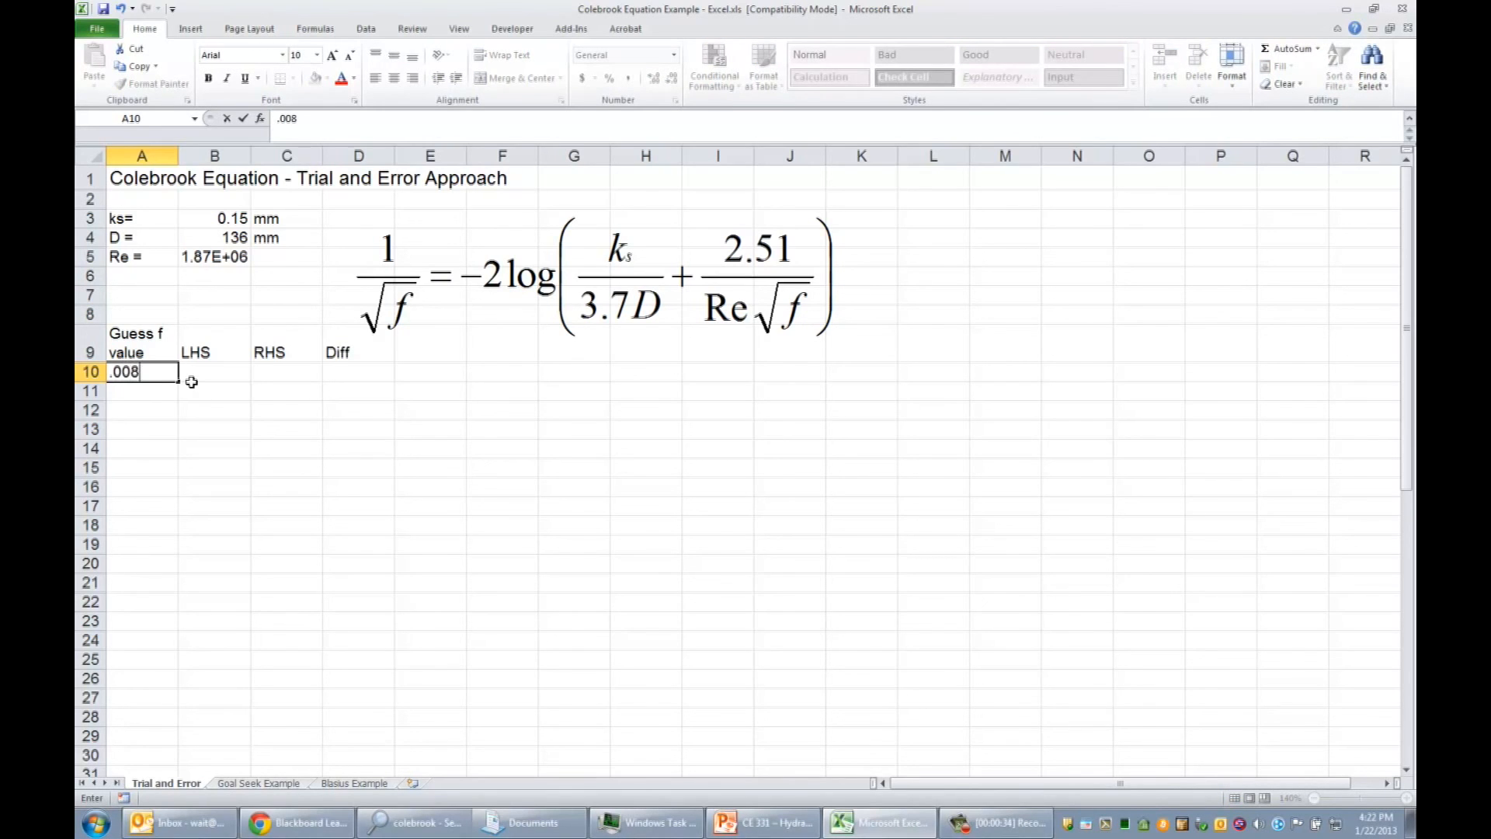
key(Return)
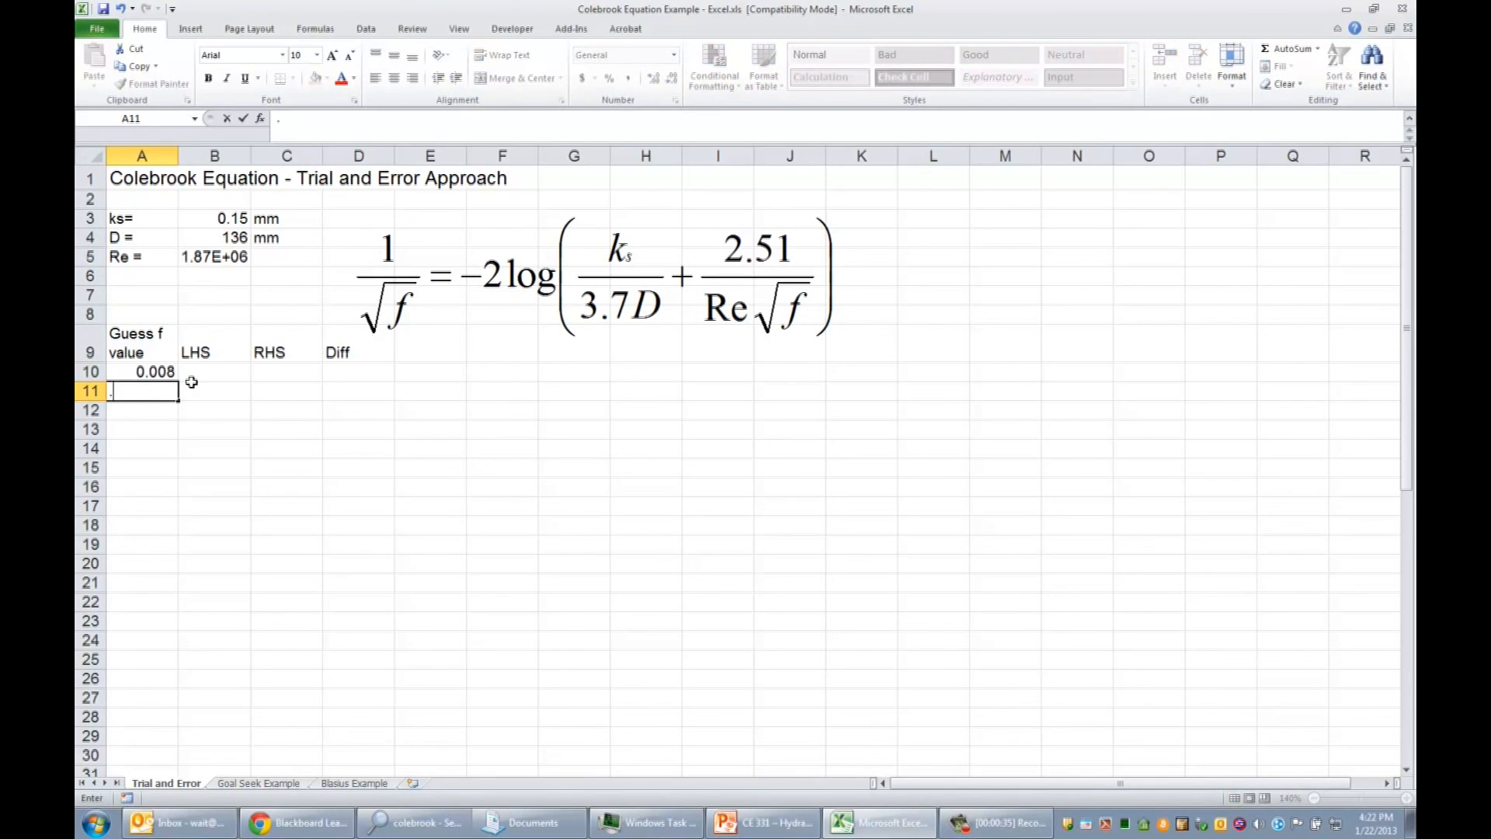
text(.009)
key(Return)
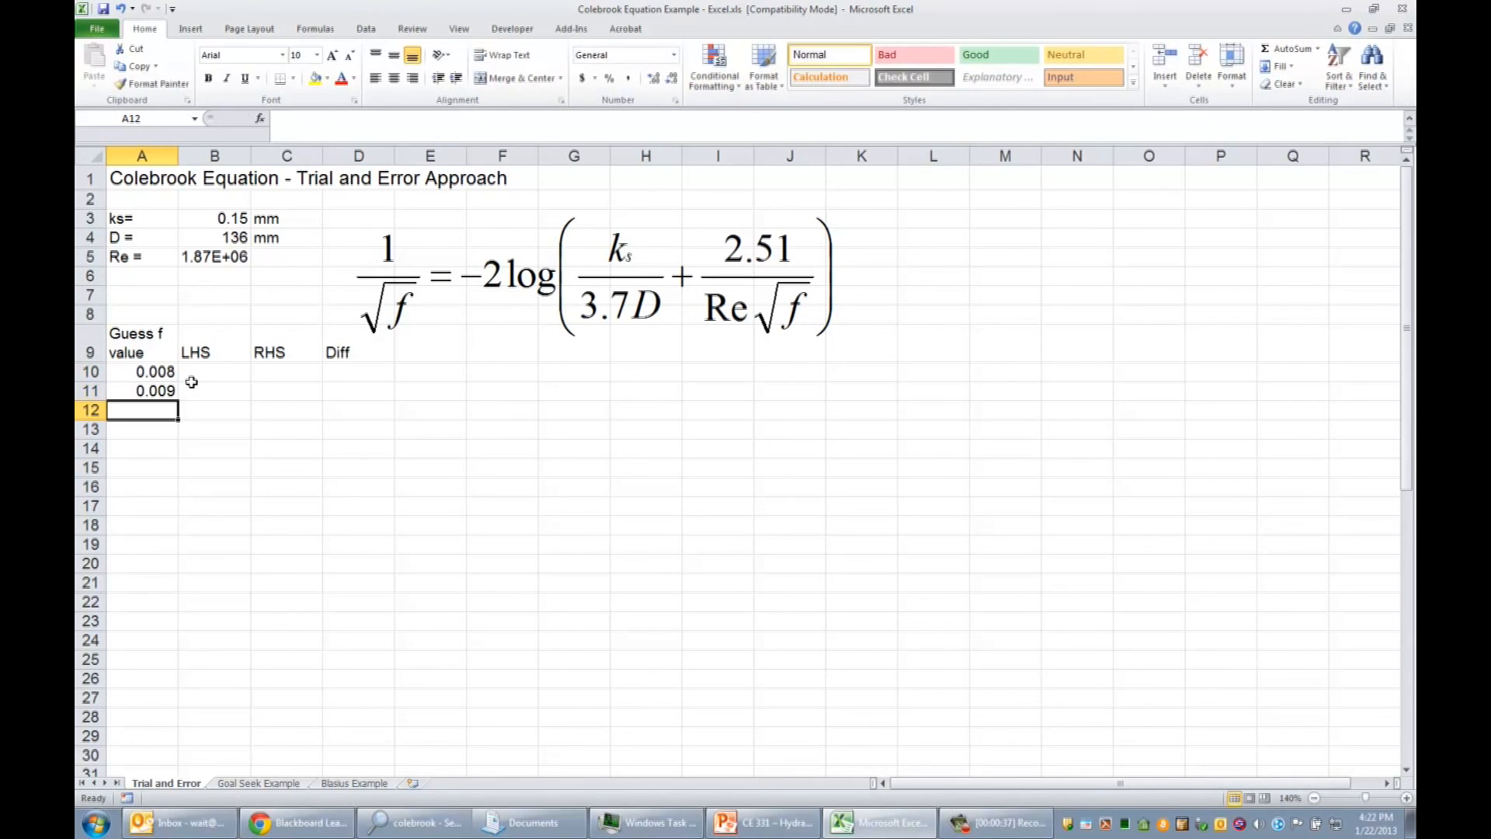
Calculate the LHS of the Colebrook equation in B10 with the formula =1/sqrt(A10).
click(191, 371)
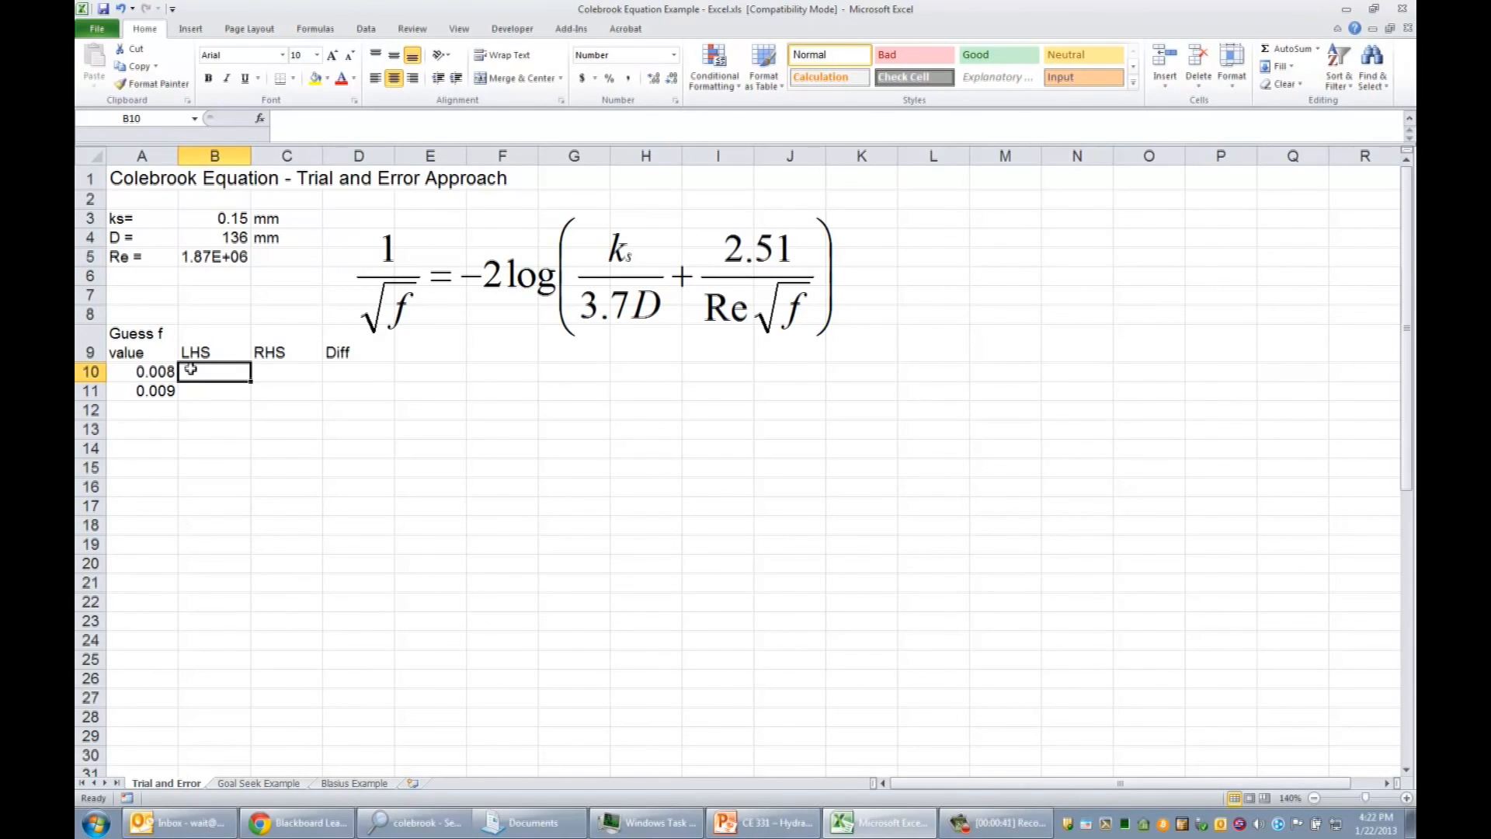
text(=)
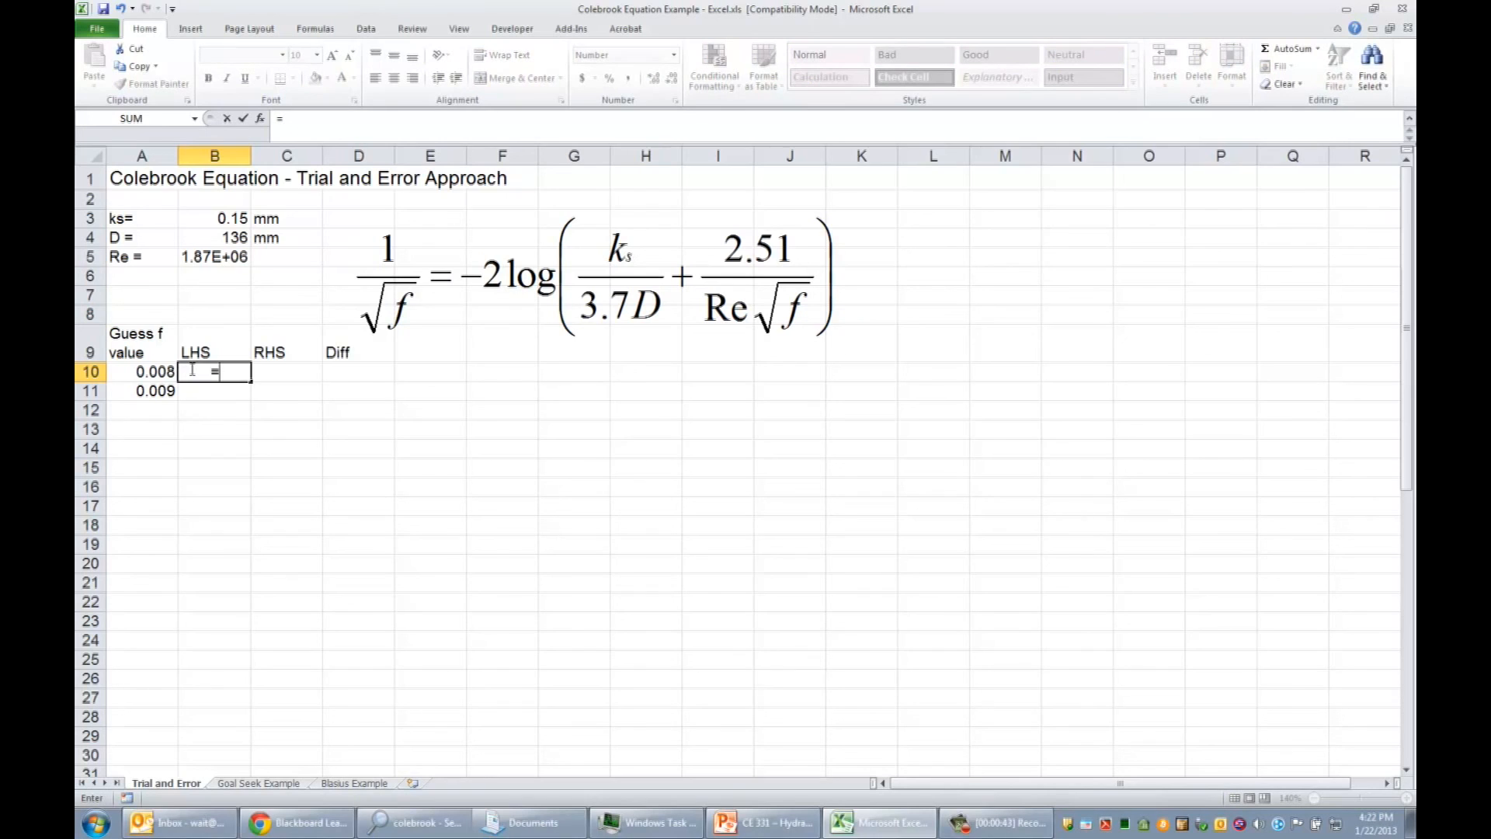
text(1/sq)
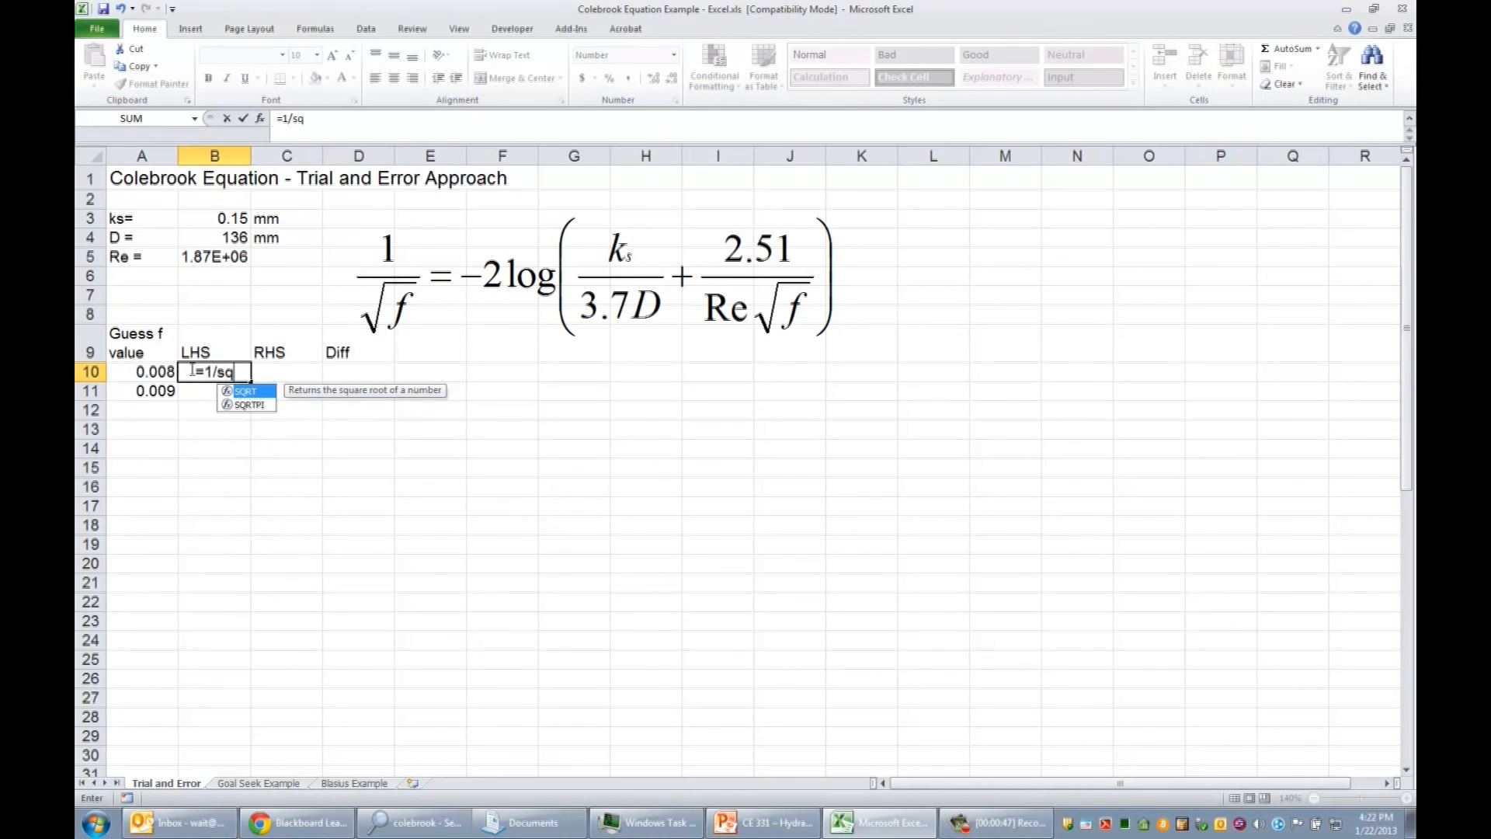
text(rt()
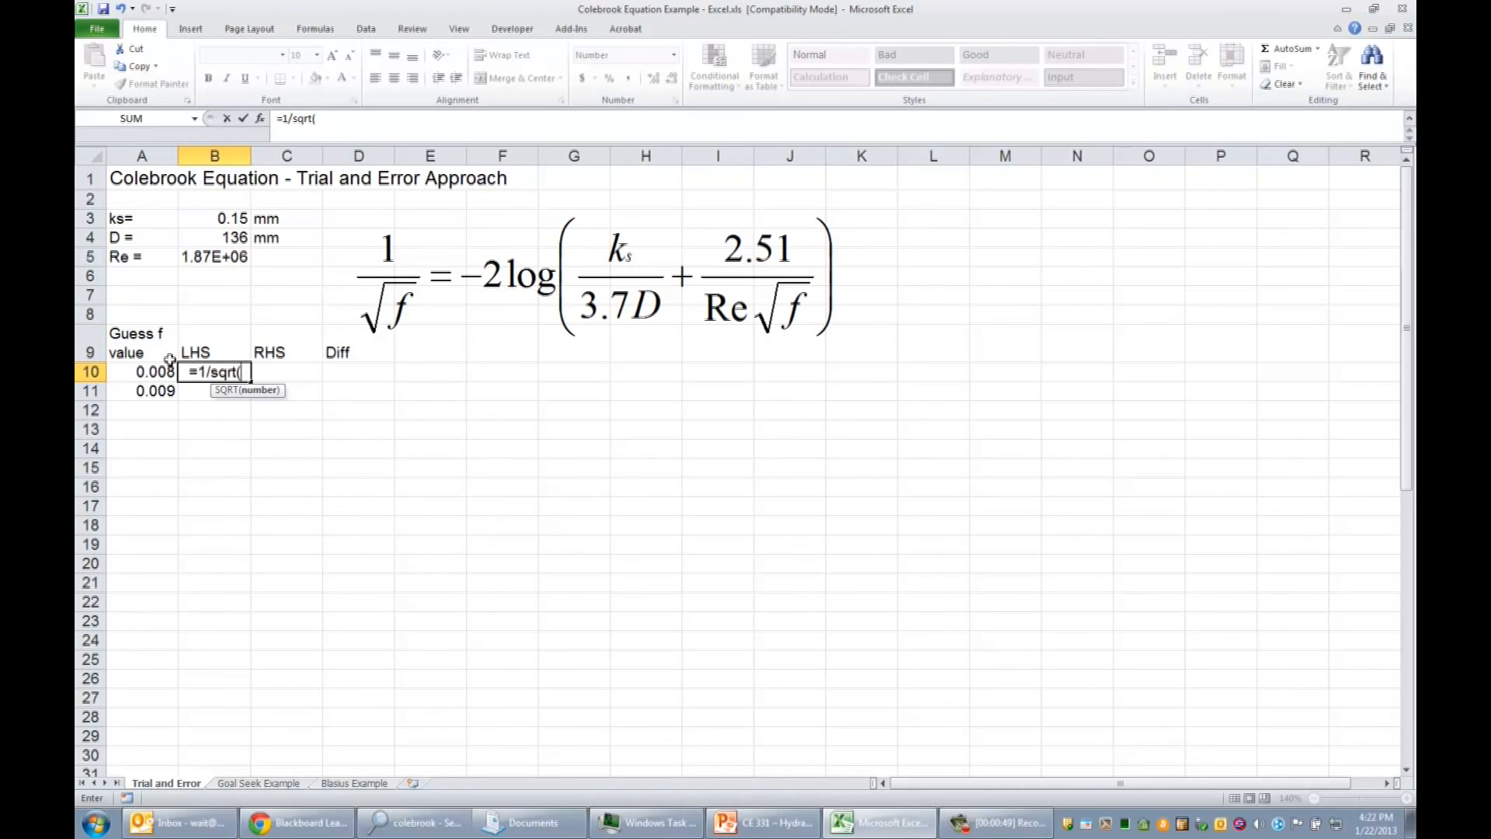
click(145, 371)
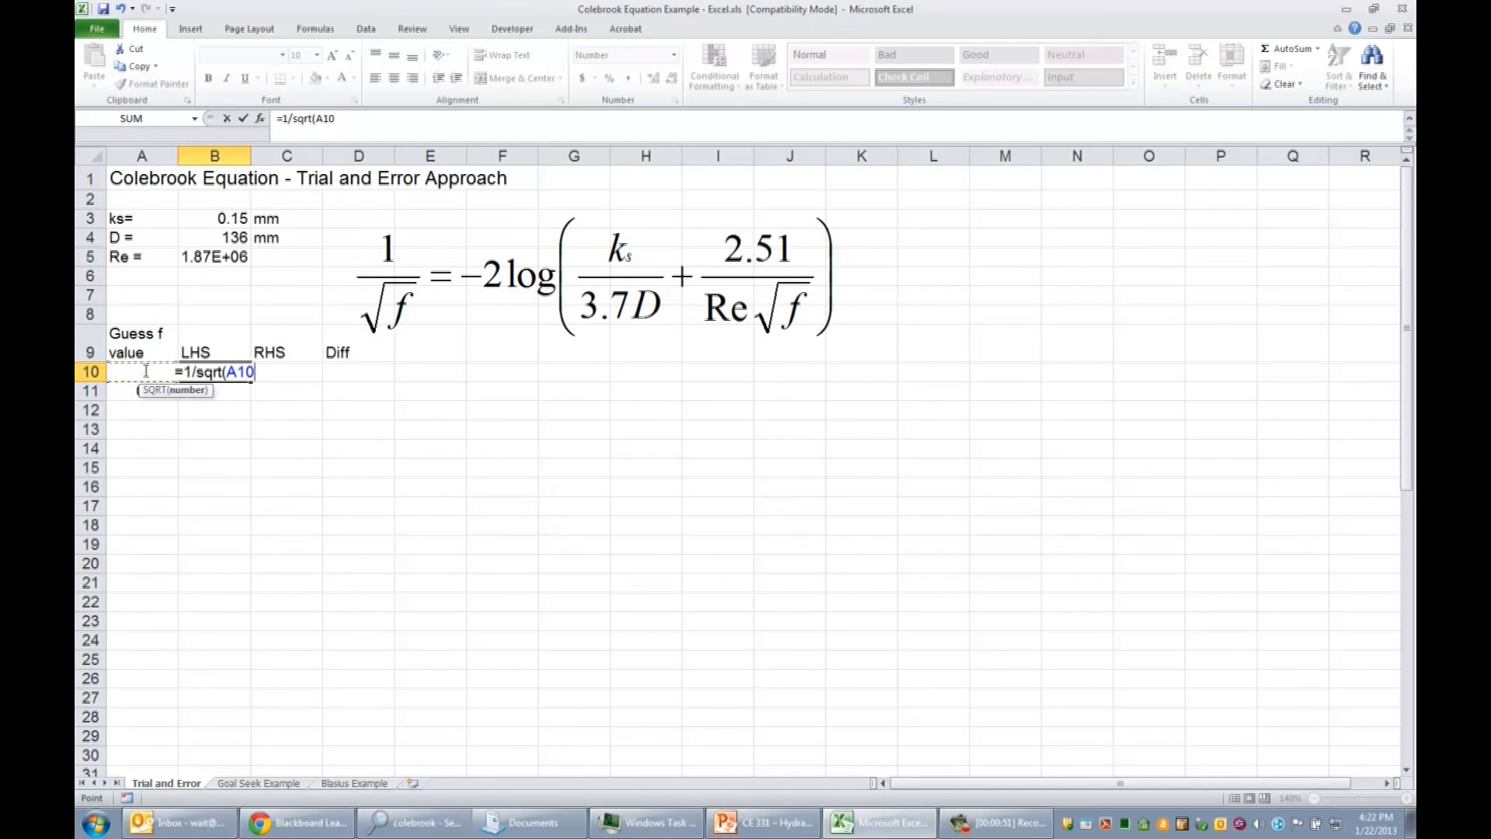
text())
key(Return)
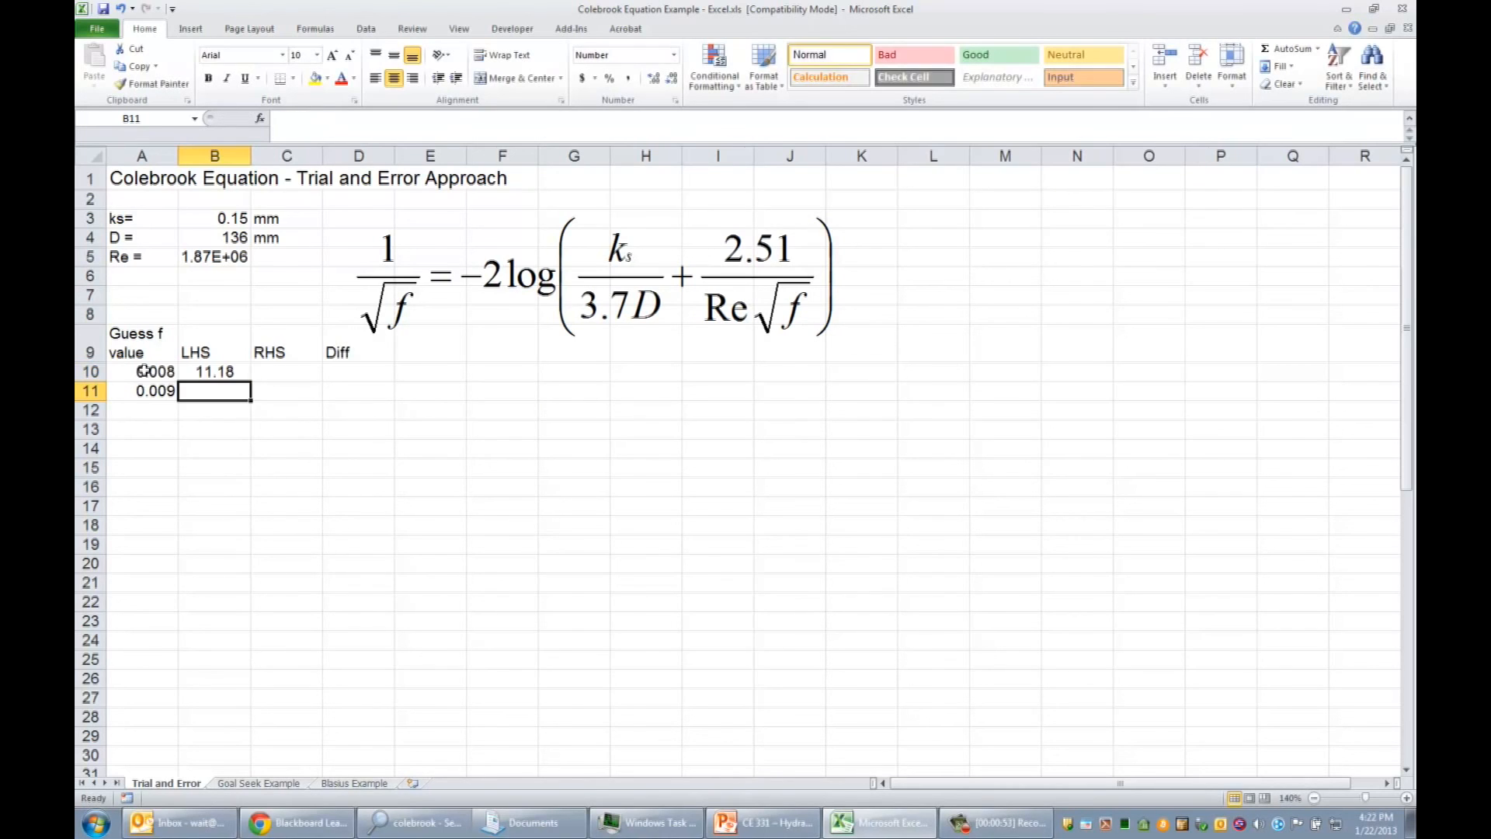
key(Right)
key(Up)
text(=)
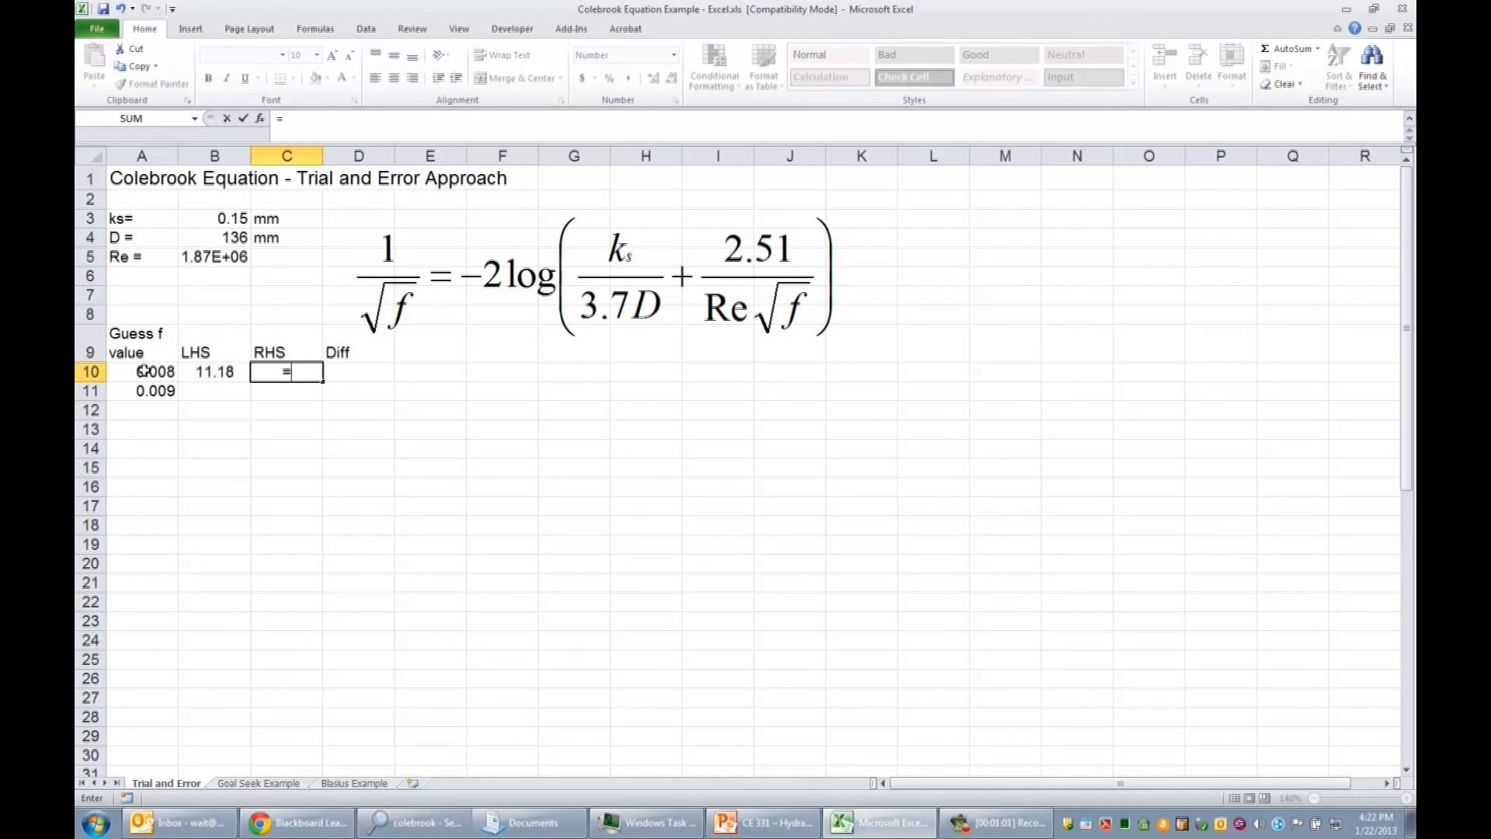
text(-2*log()
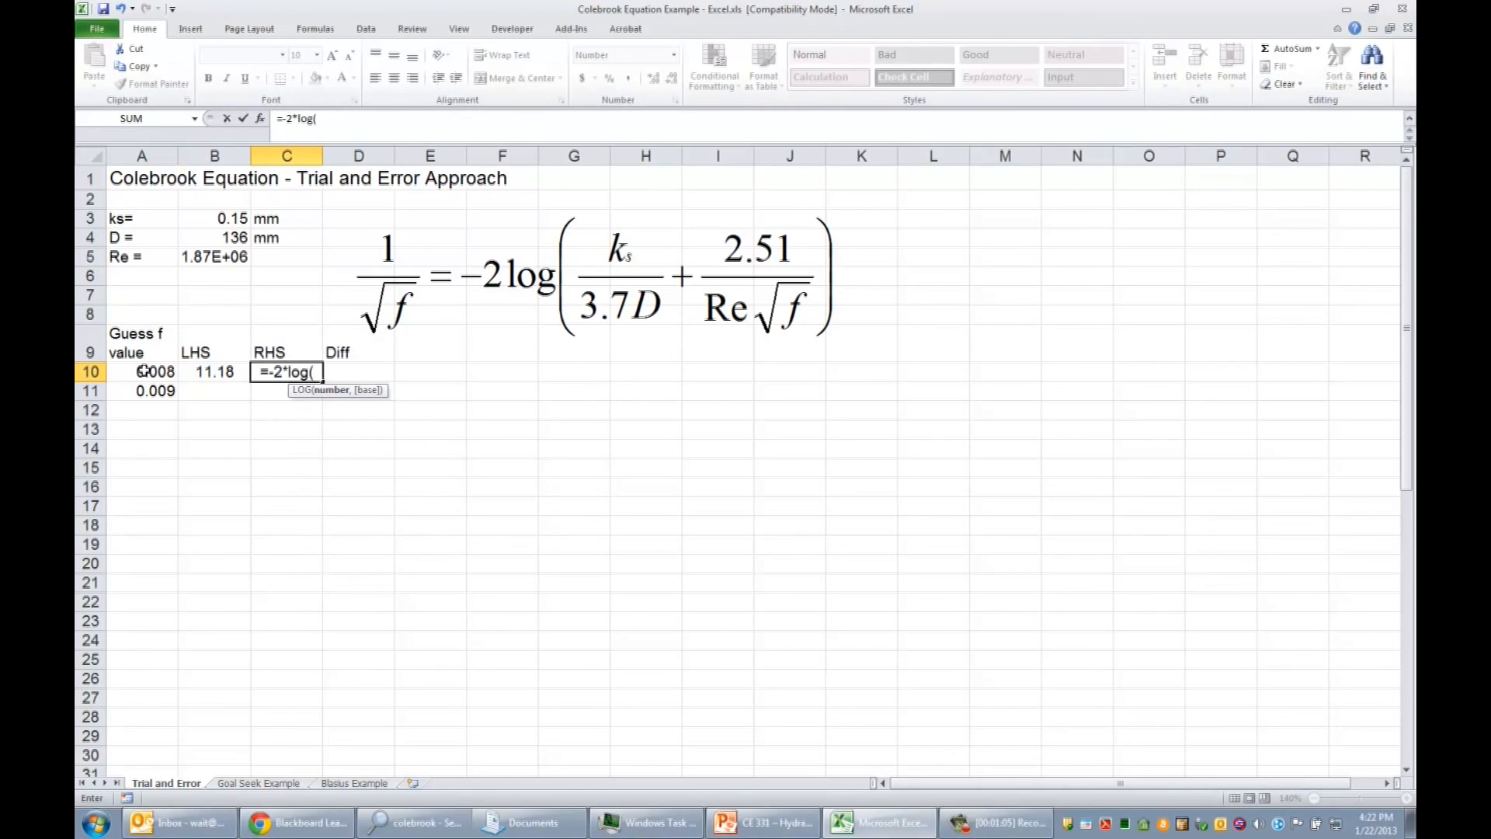
text(()
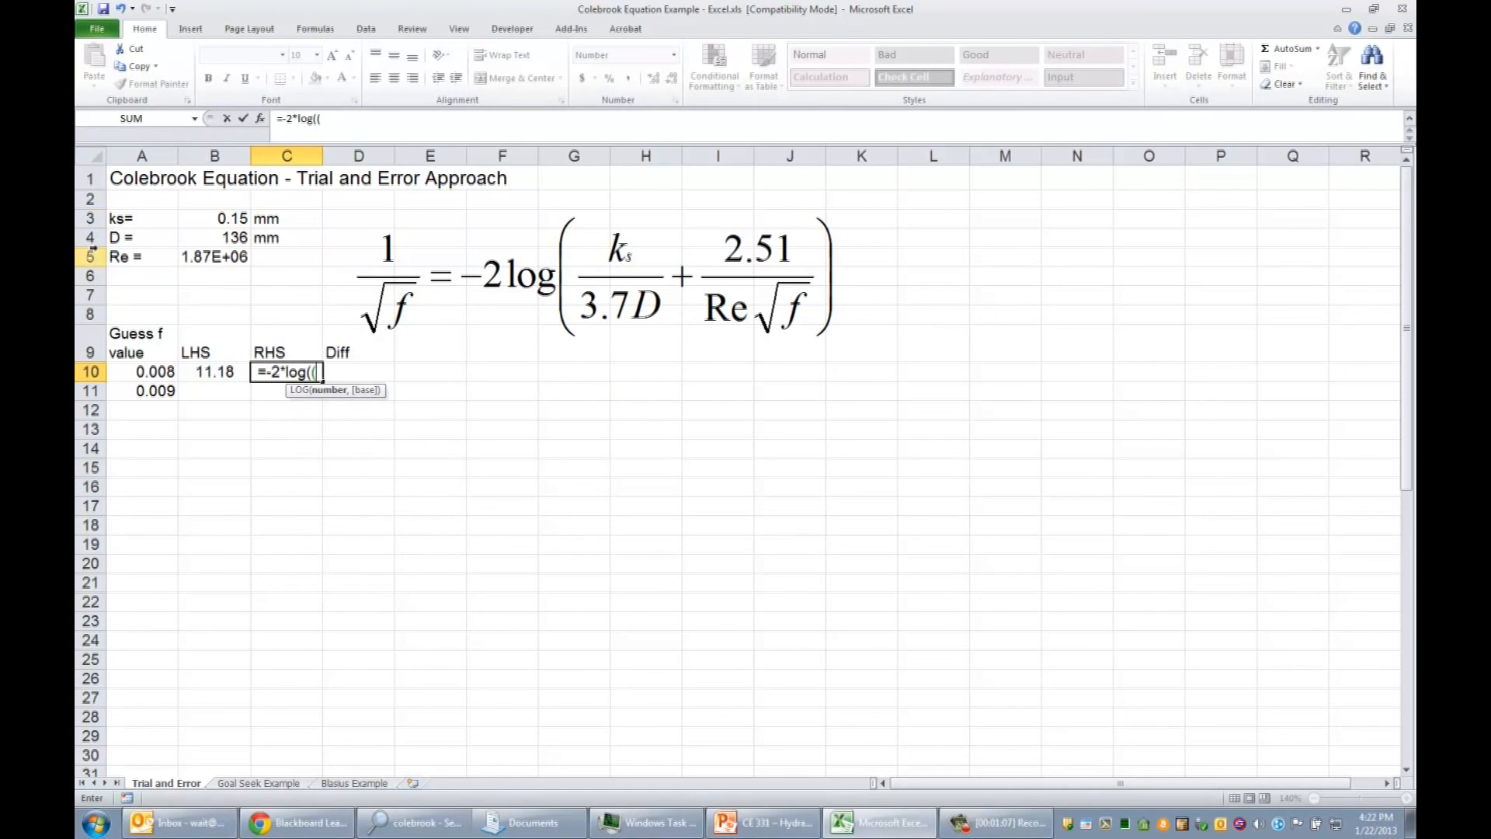
click(211, 219)
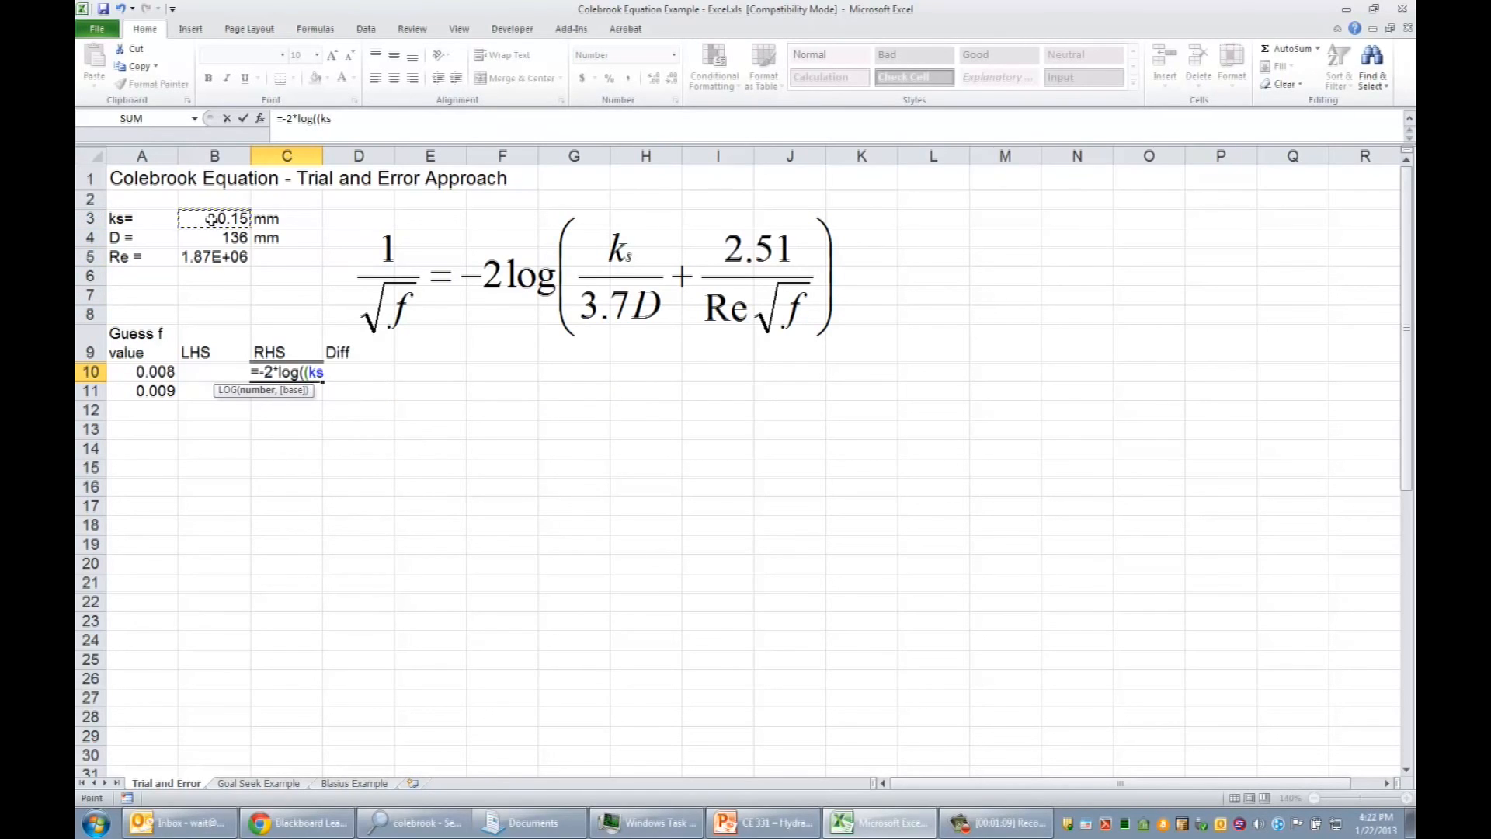
click(329, 119)
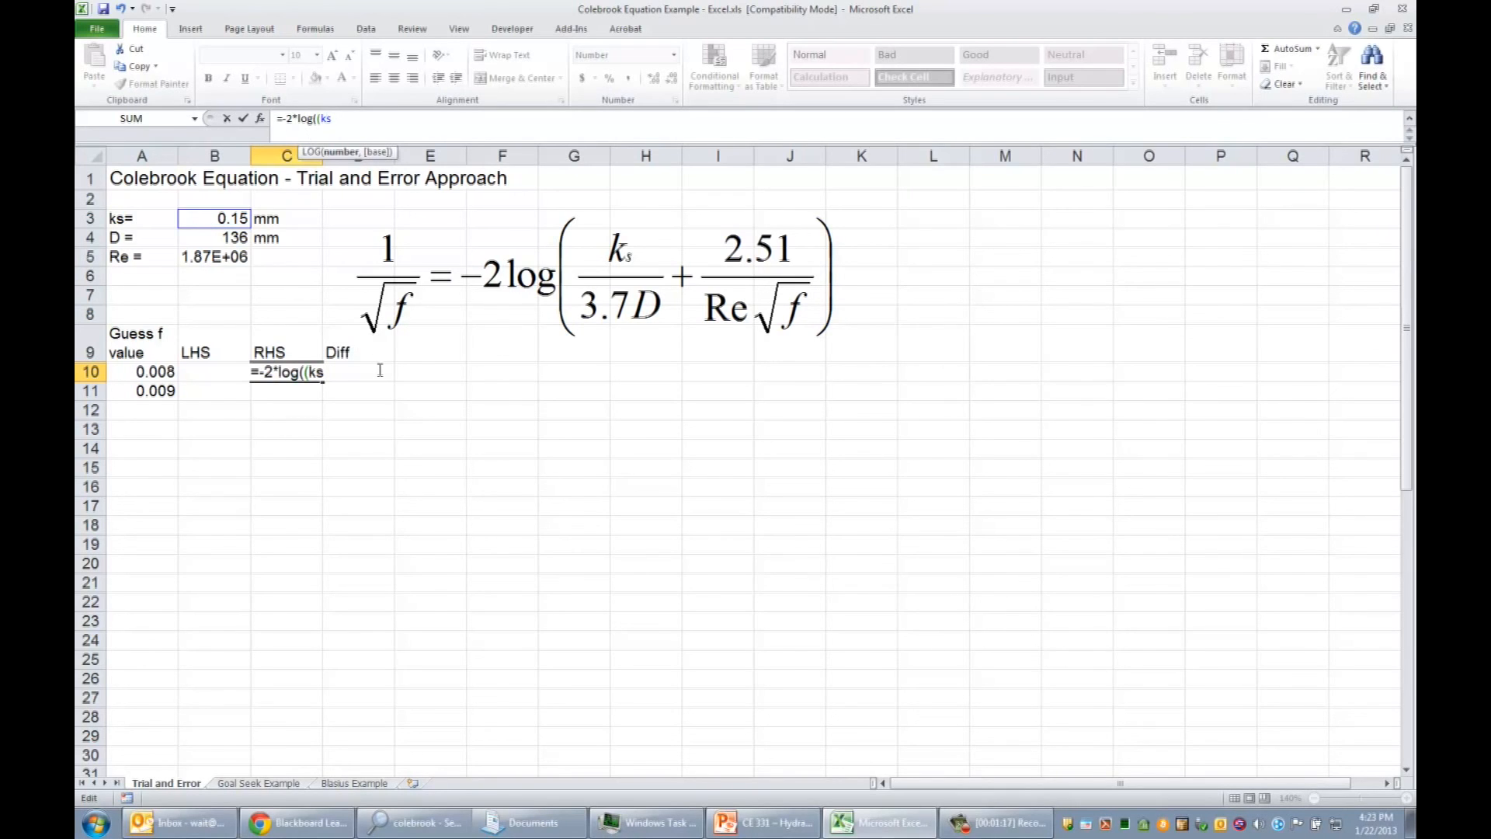
key(Return)
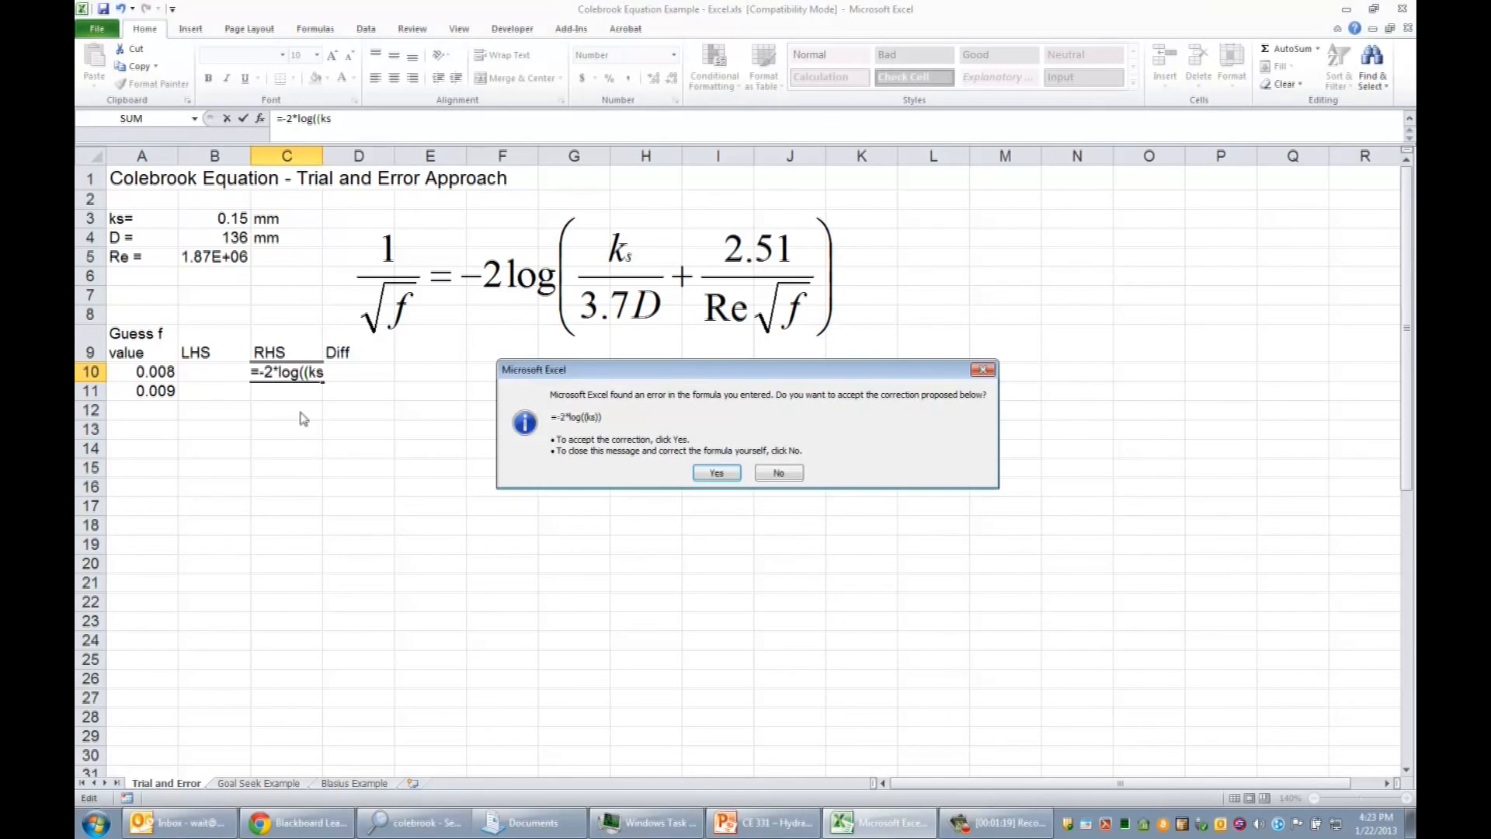
click(778, 472)
click(767, 452)
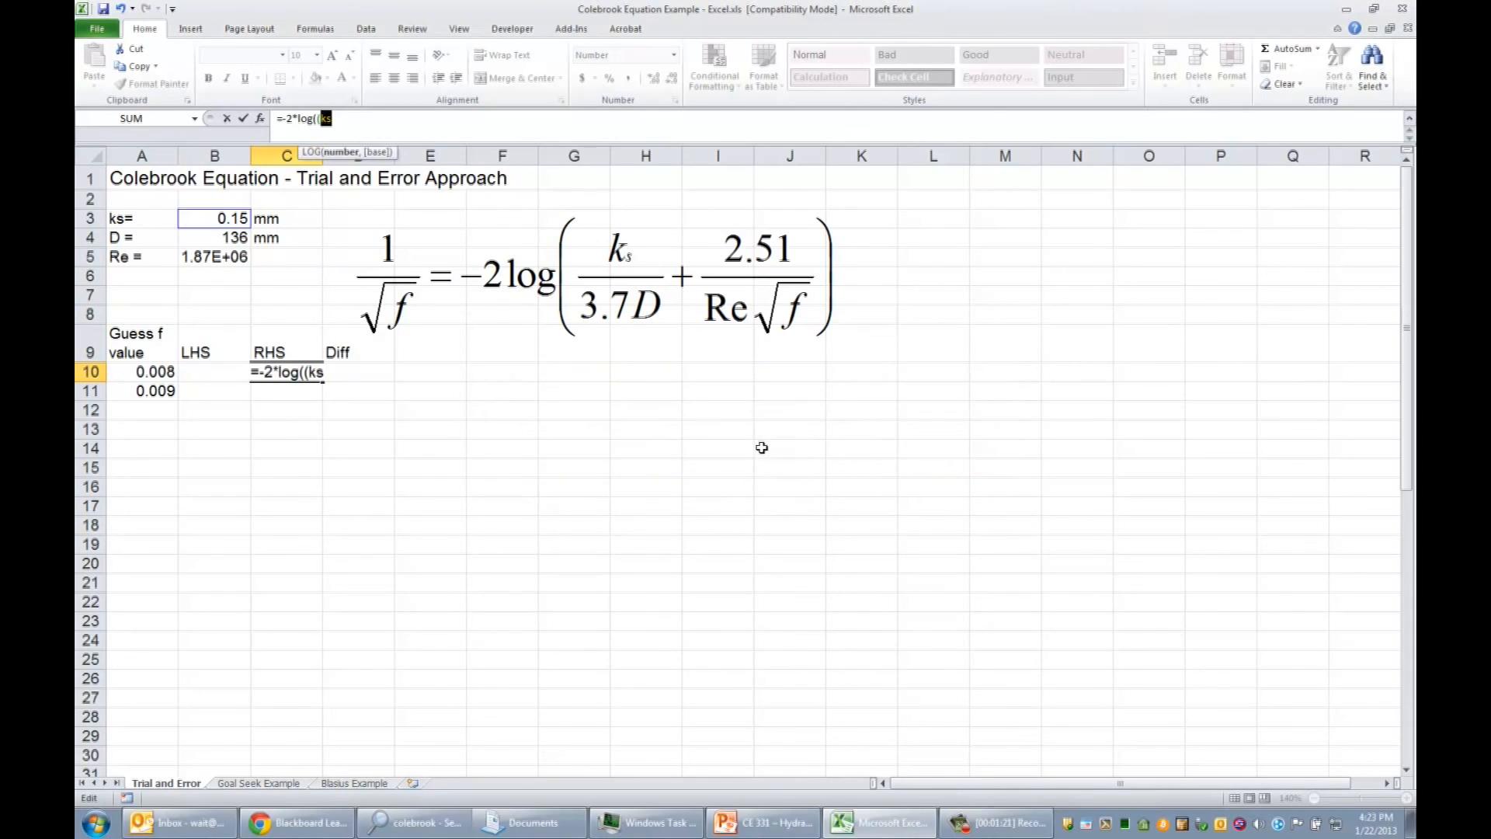
click(536, 431)
key(Escape)
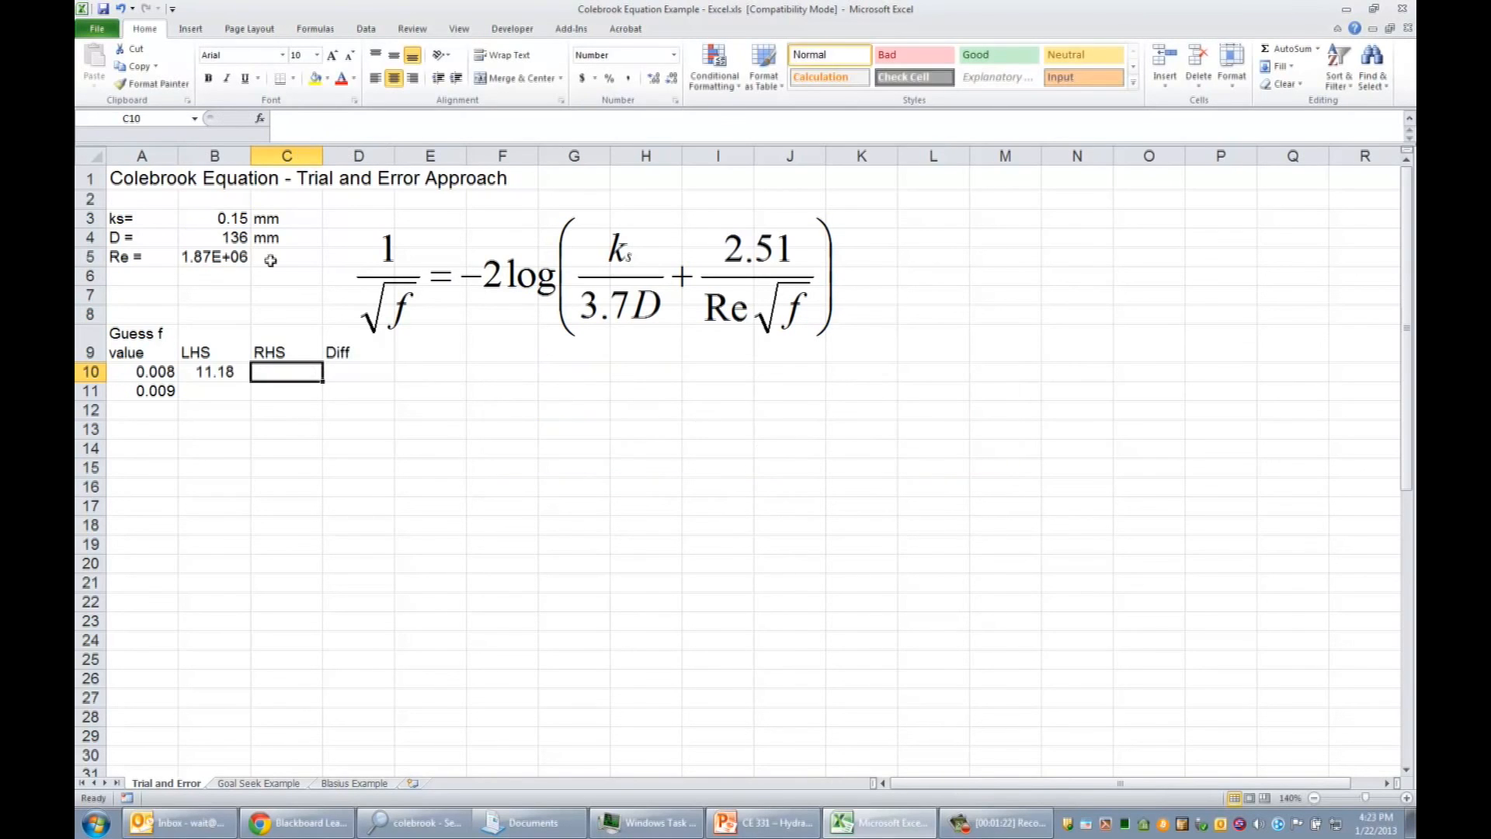
Check the names assigned to the ks value cell B3, the empty cell B7 and cell C8.
click(212, 219)
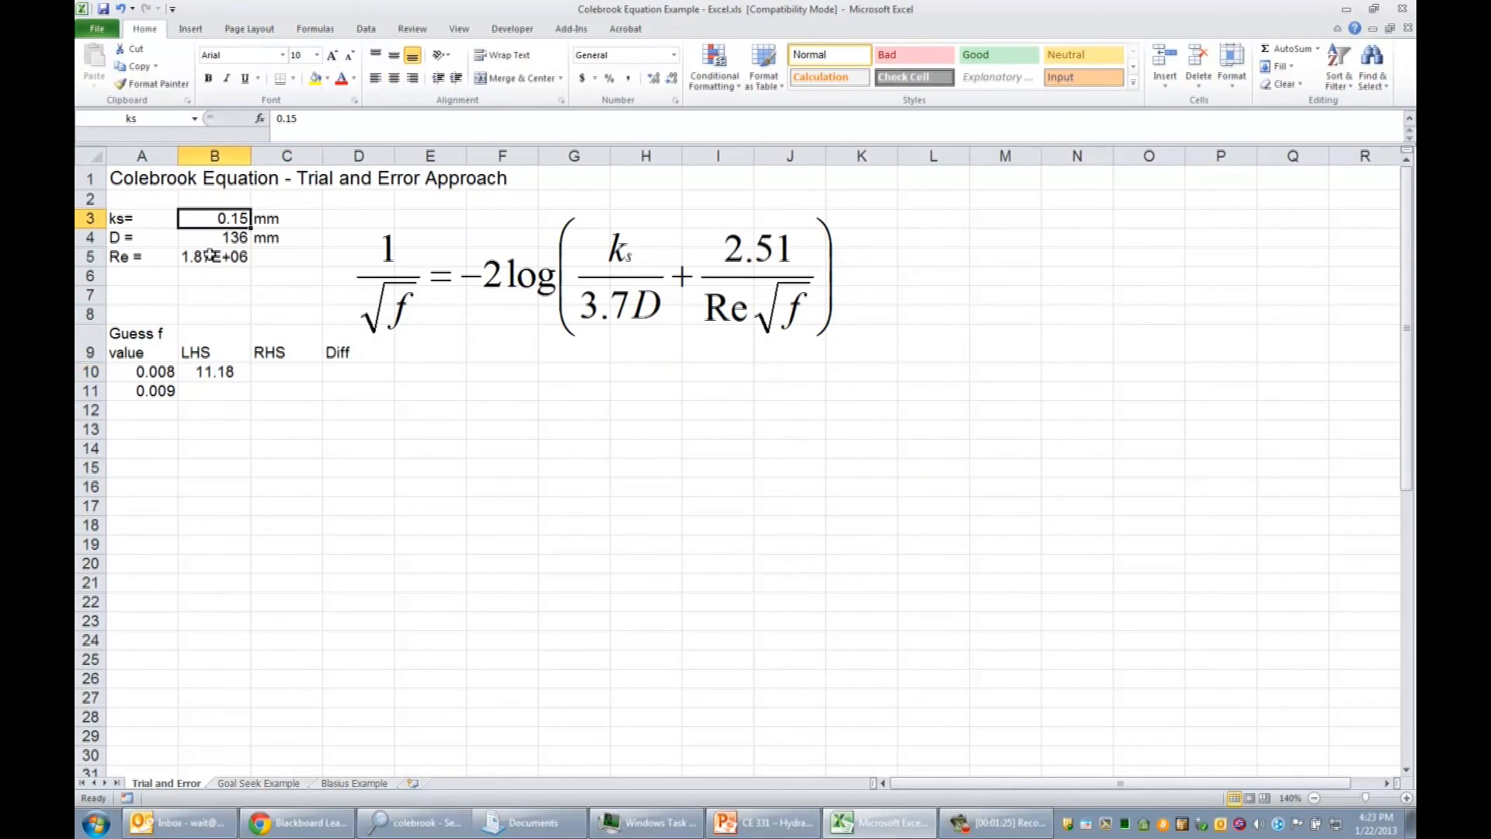
click(240, 310)
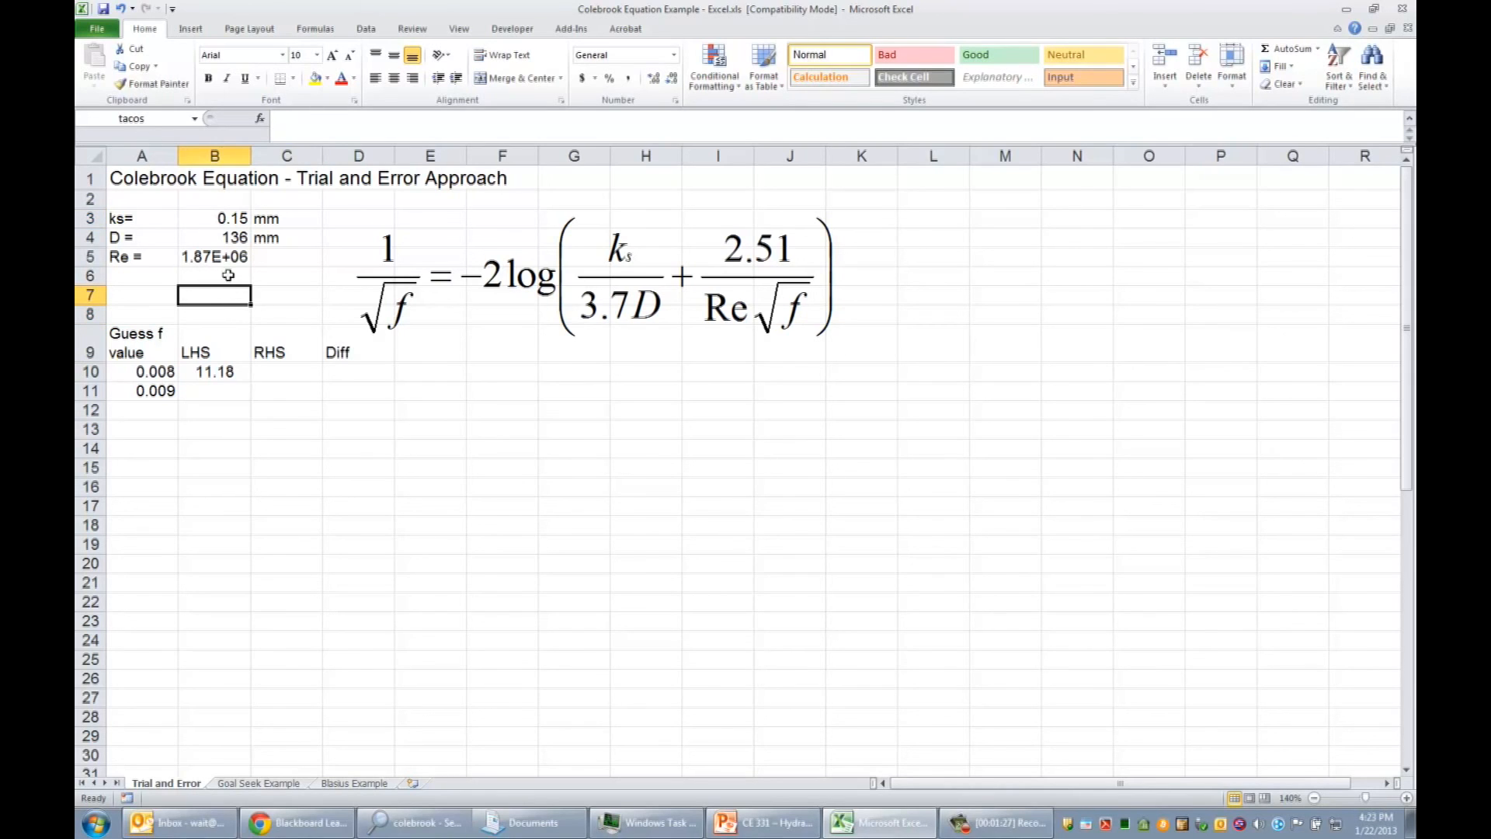
click(298, 309)
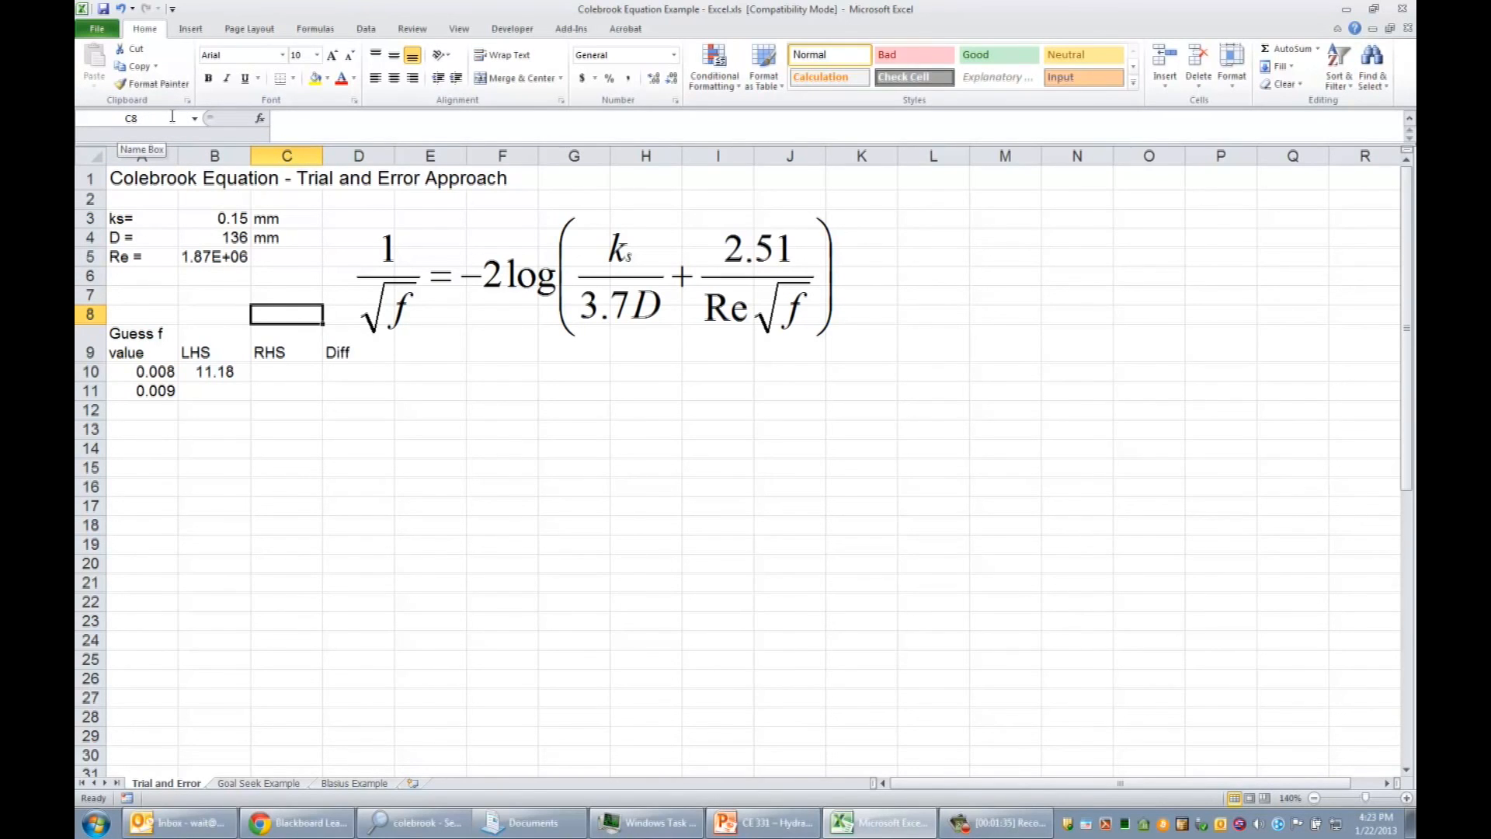
Try to assign the name "variable 1" to the empty cell B2.
click(161, 200)
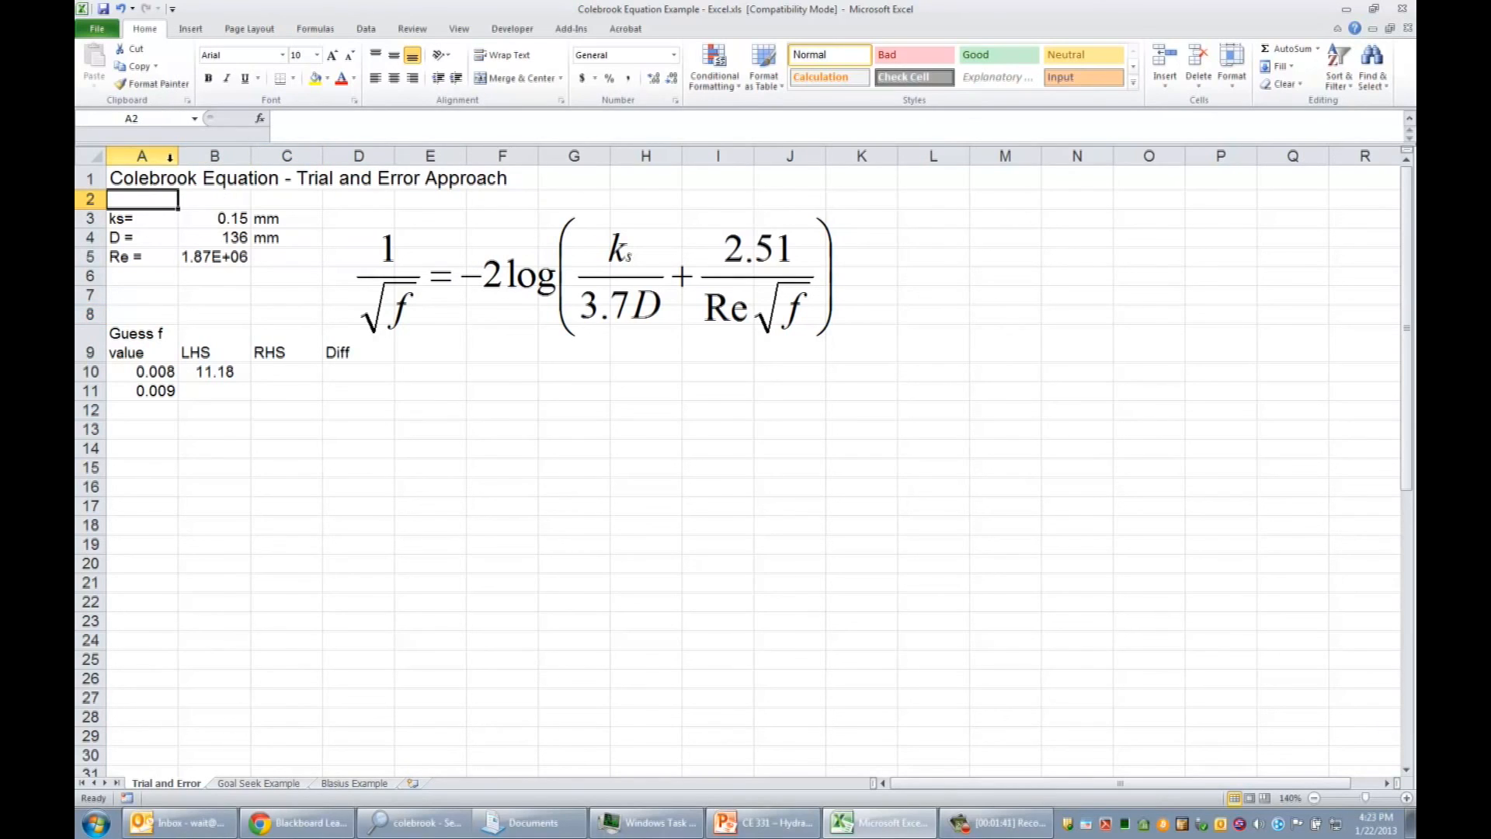
click(219, 201)
click(157, 116)
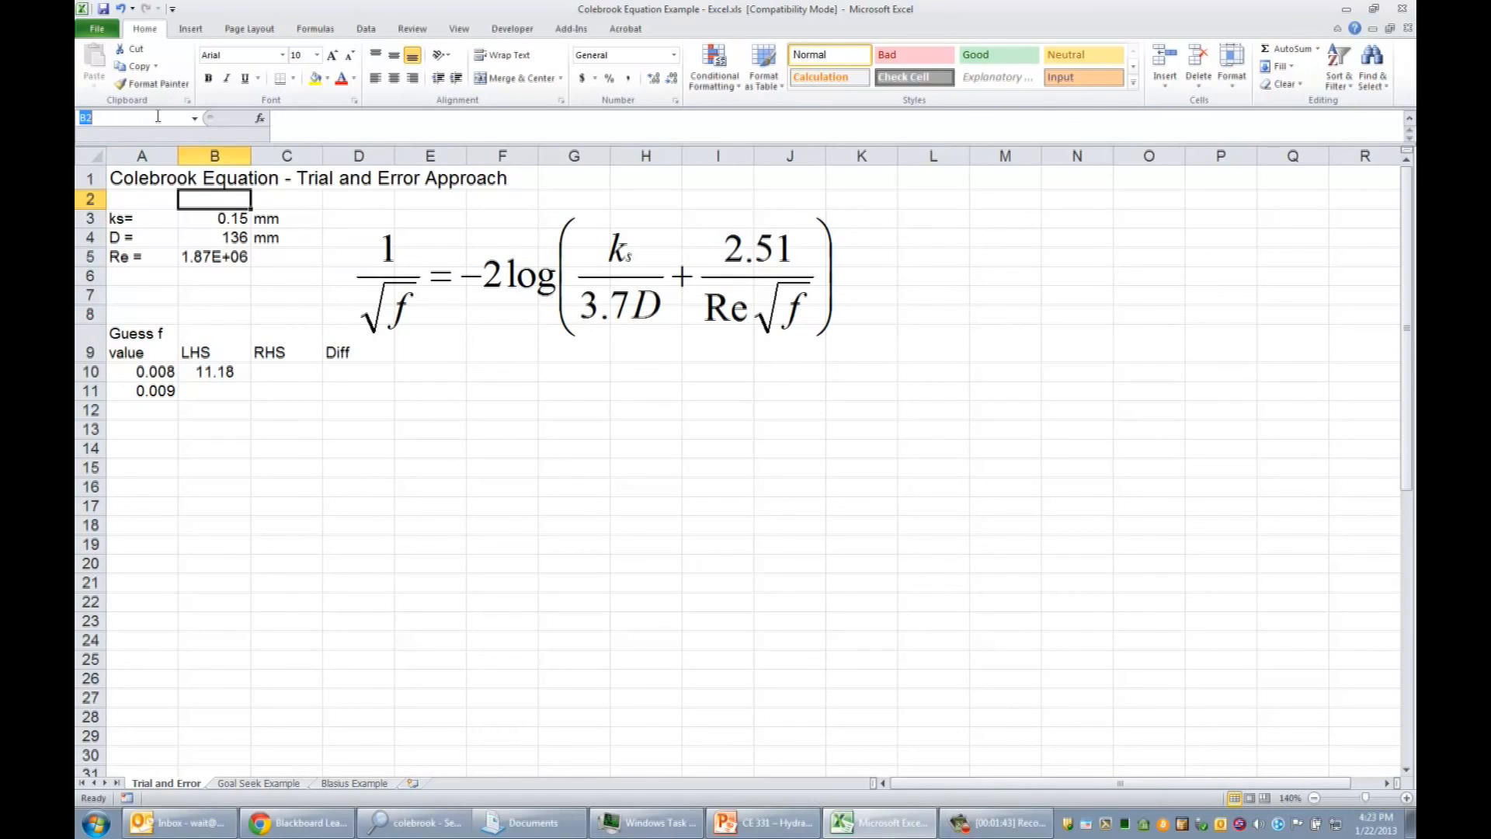
click(261, 199)
click(237, 196)
click(155, 118)
text(variable 1)
key(Return)
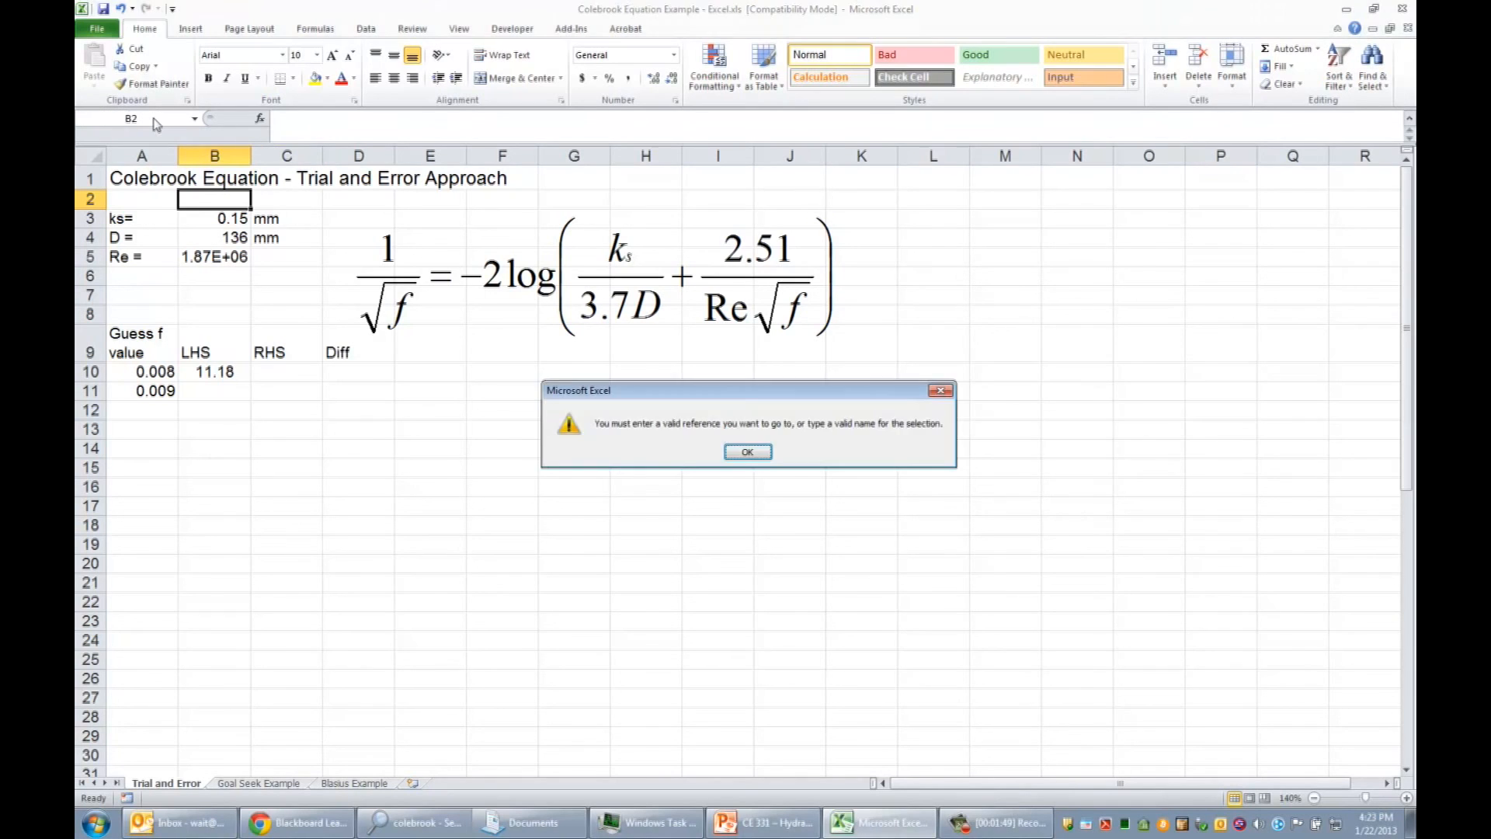
key(Return)
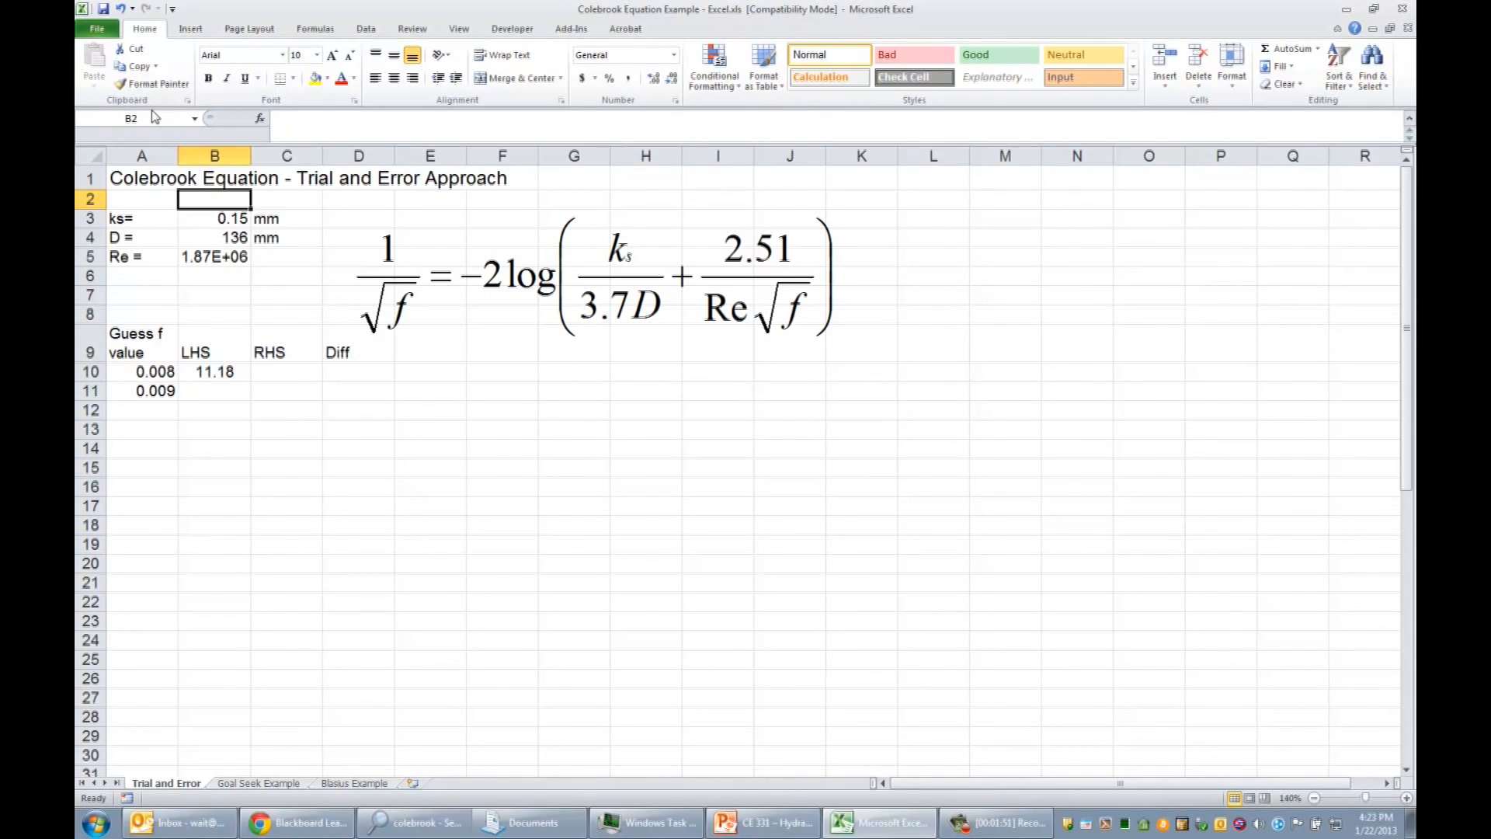
Try a name for cell B2 that begins with "variable" and contains no spaces.
click(155, 117)
text(var)
text(iable)
text(or)
text(e)
Check the names of the input cells ks, D and Re in B3 to B5.
click(239, 220)
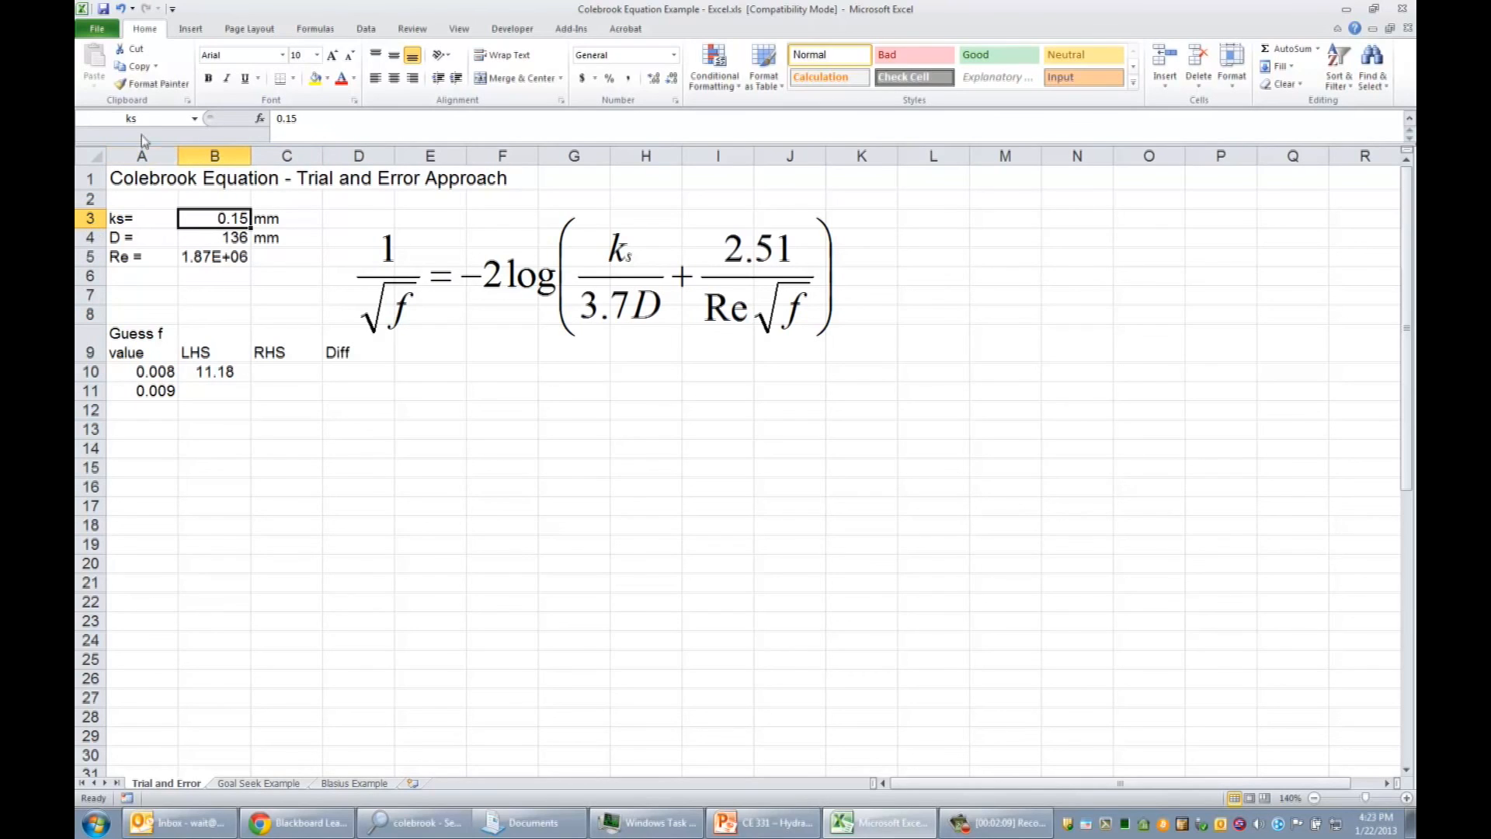
click(208, 234)
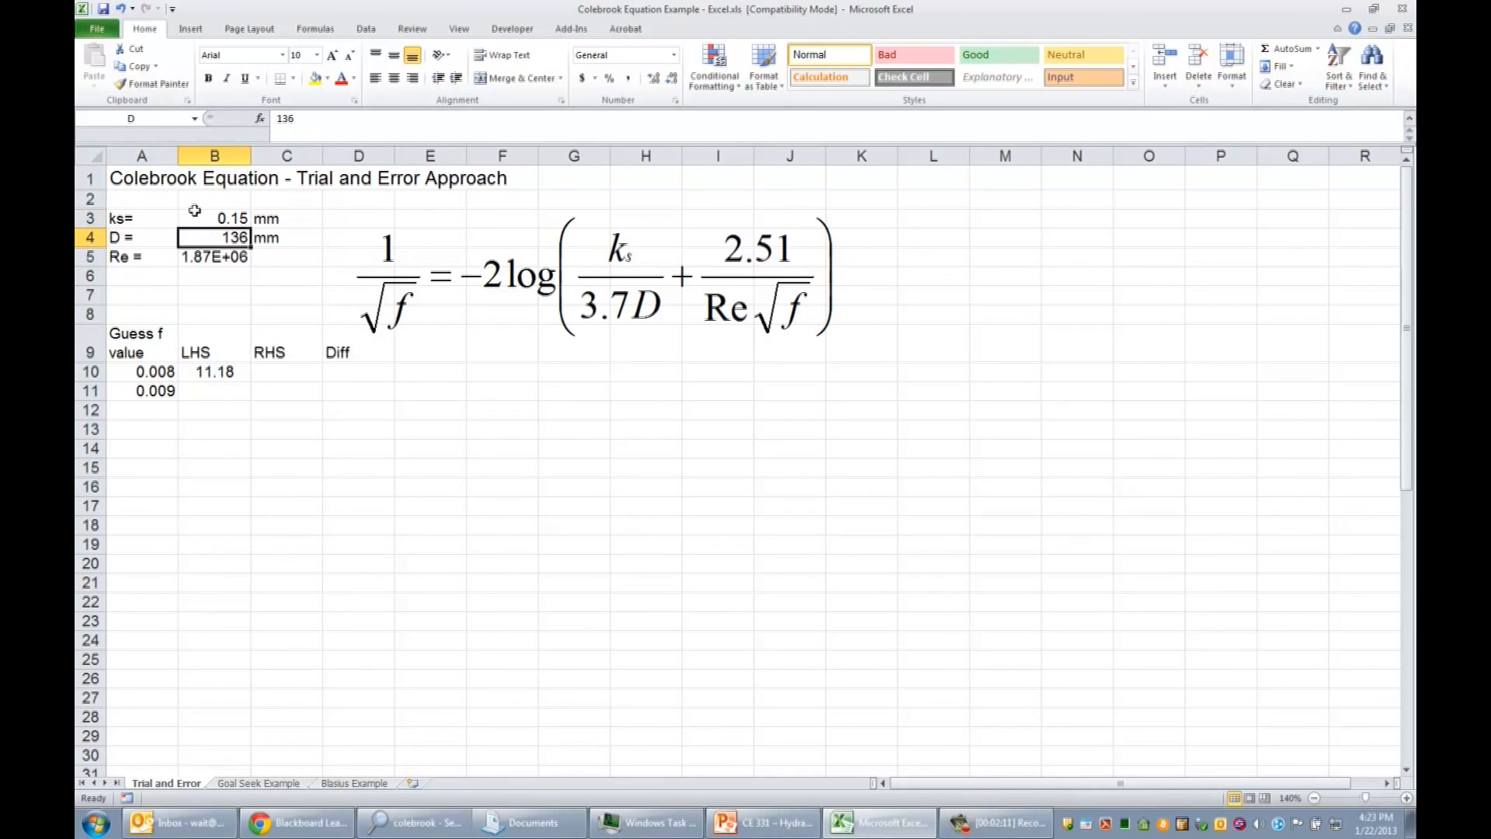
click(161, 118)
text(Re)
key(Return)
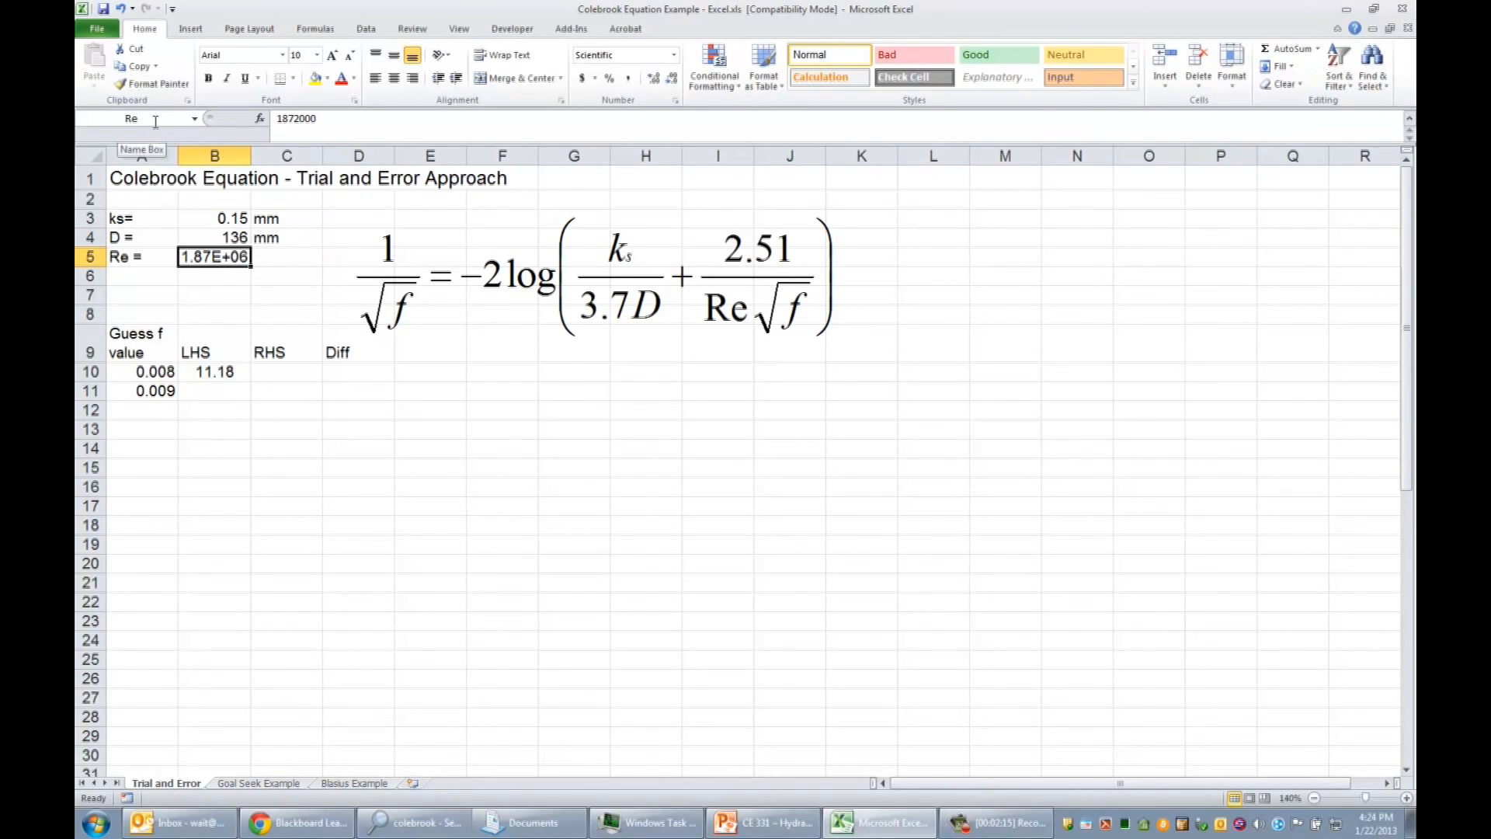
Start the RHS formula in C10 with =-2*log((ks/3.7/D), using the named input cells.
click(294, 376)
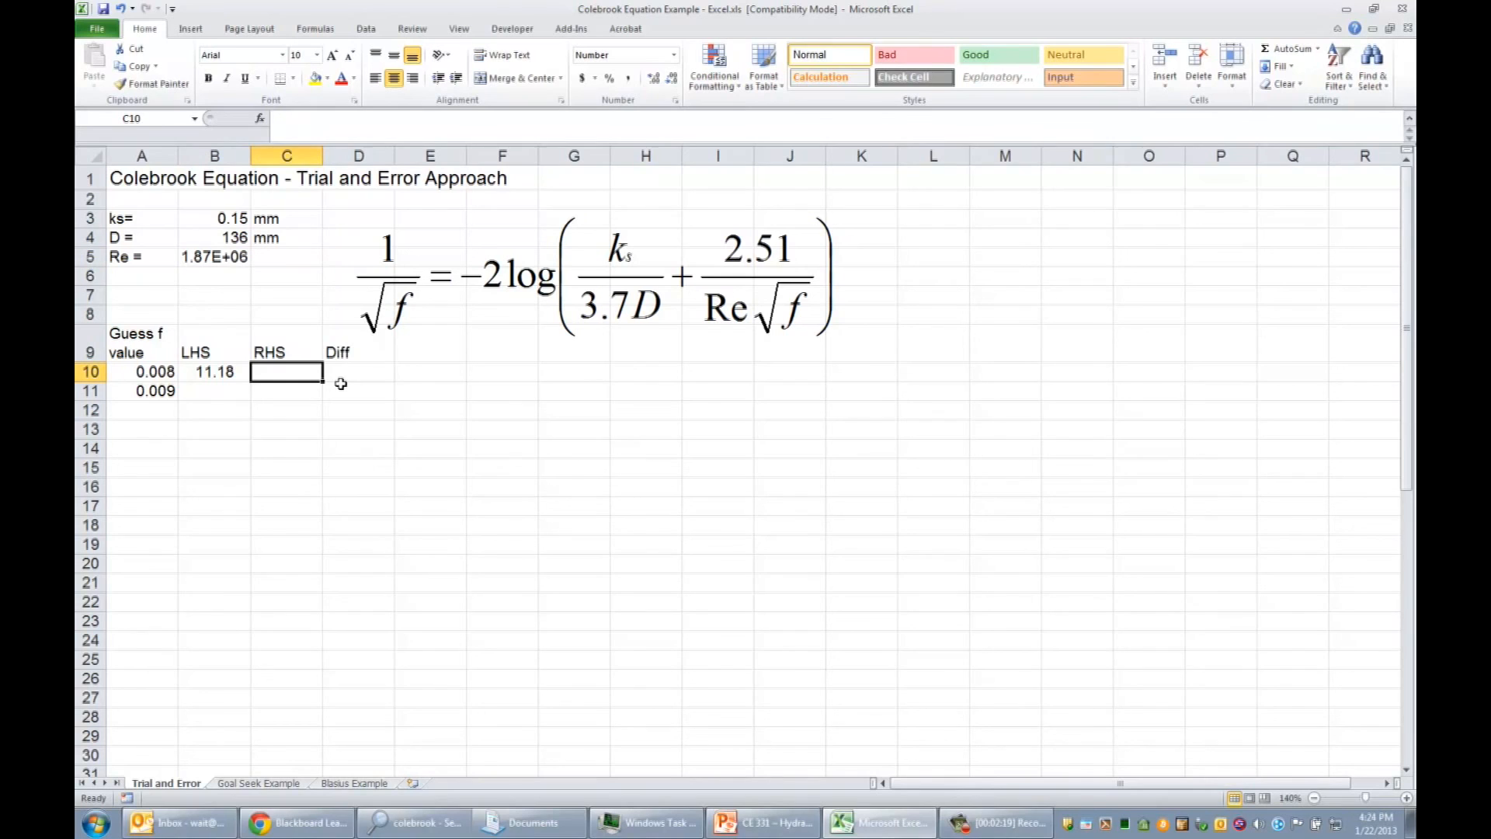
text(=)
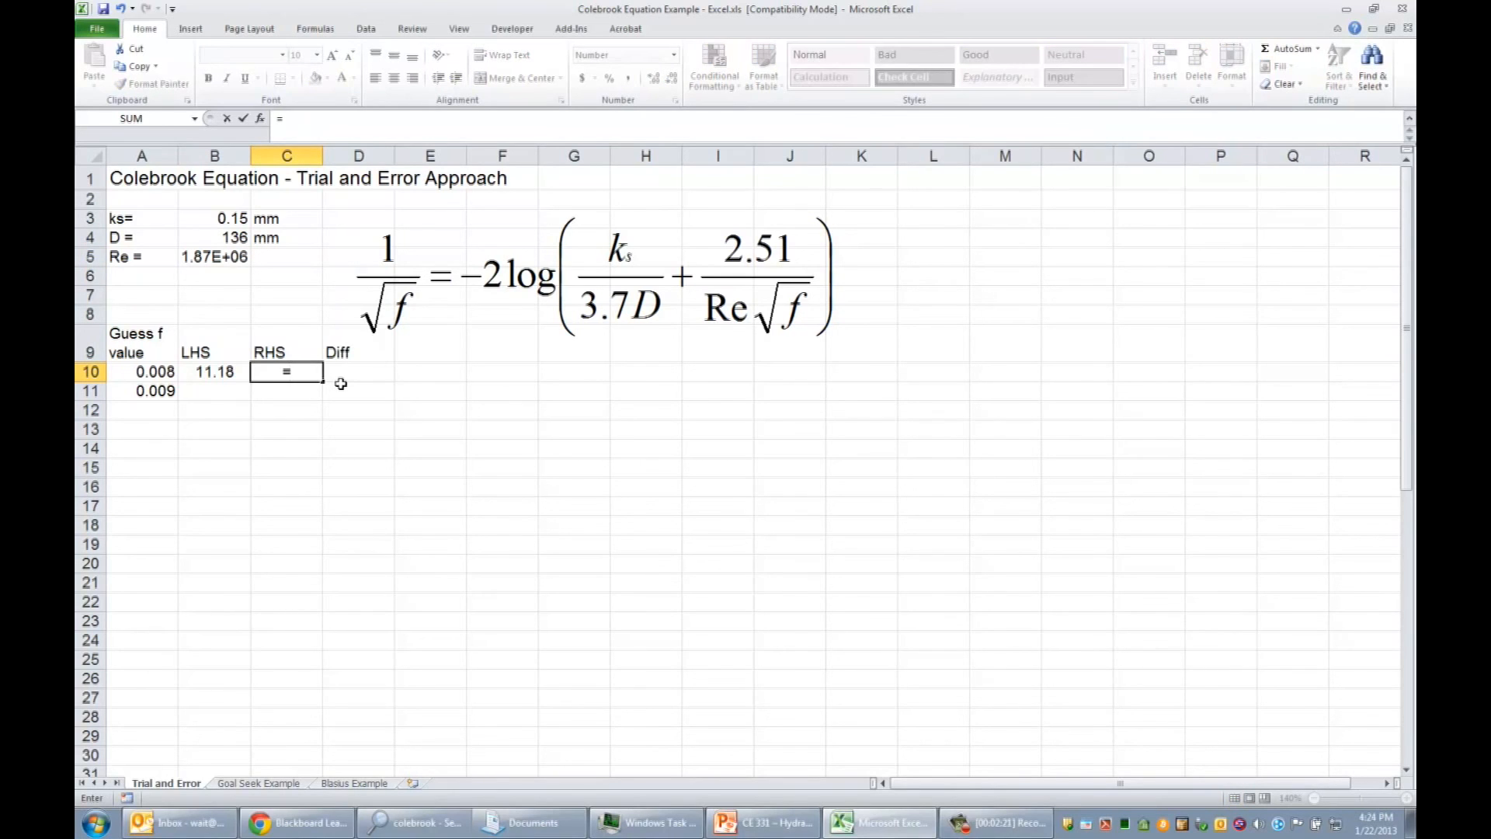
text(-2*log()
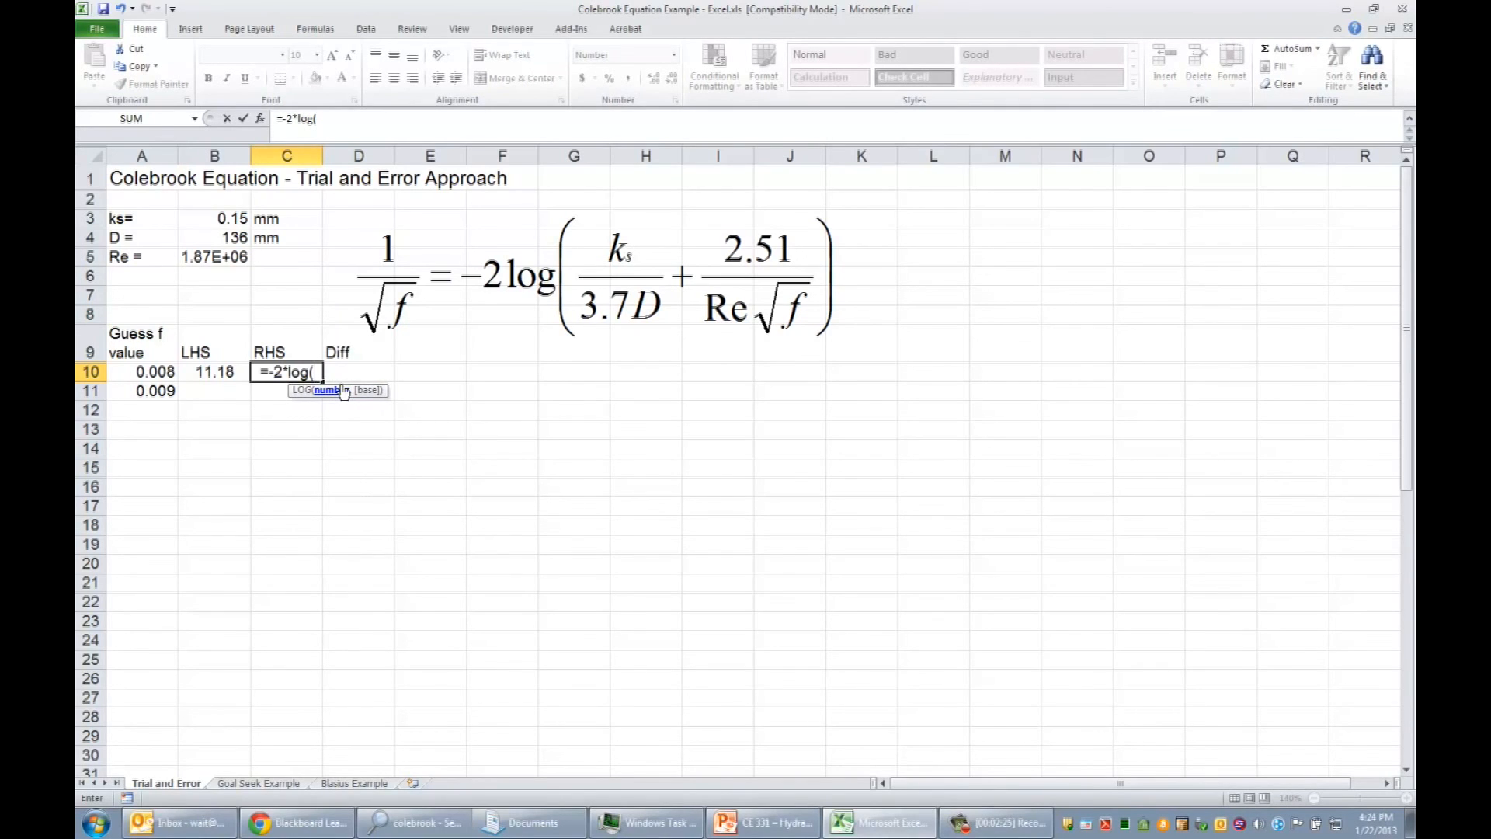
text(()
text(ks)
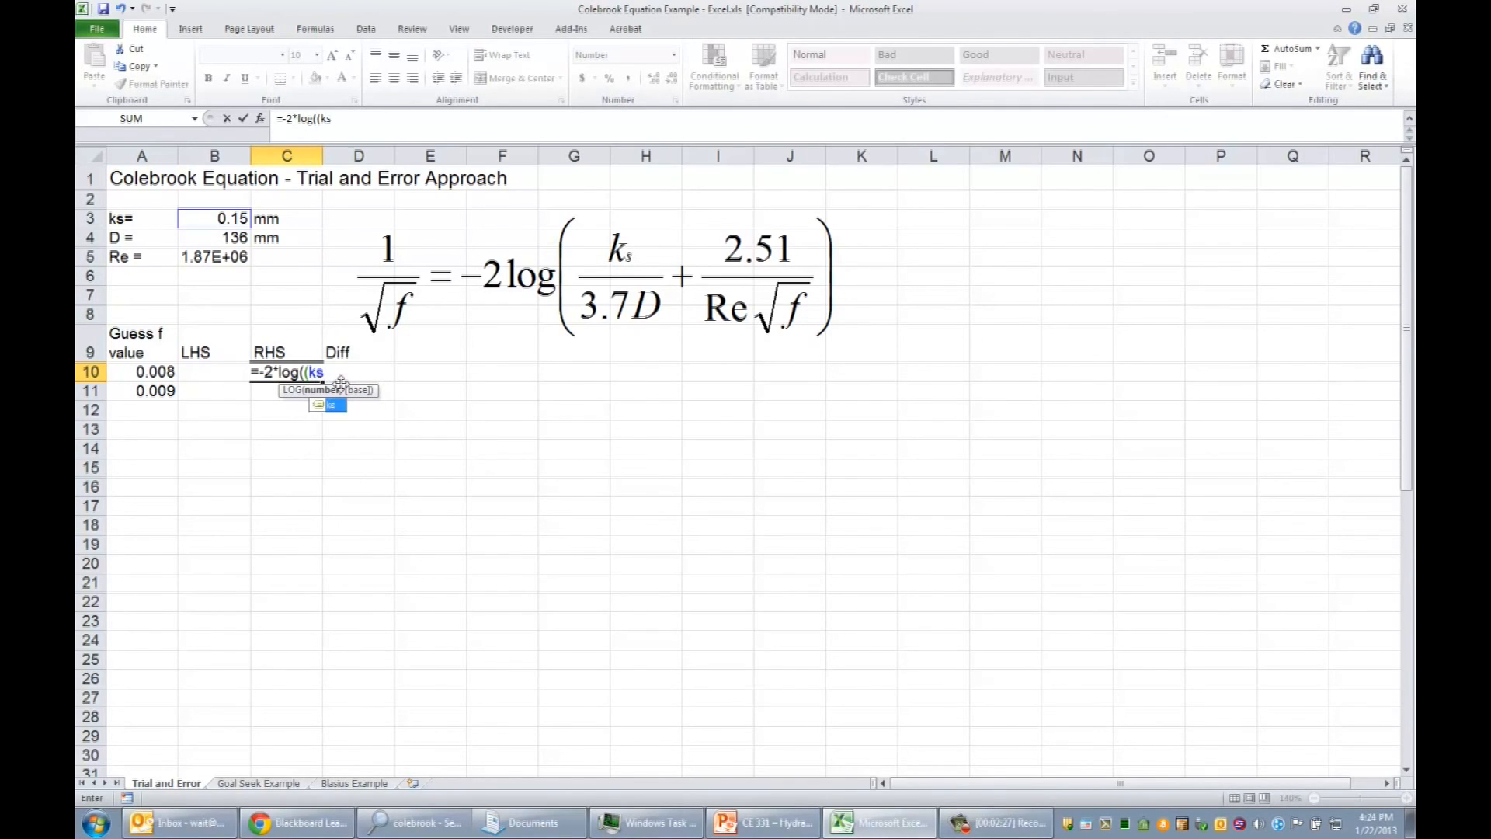
text(/)
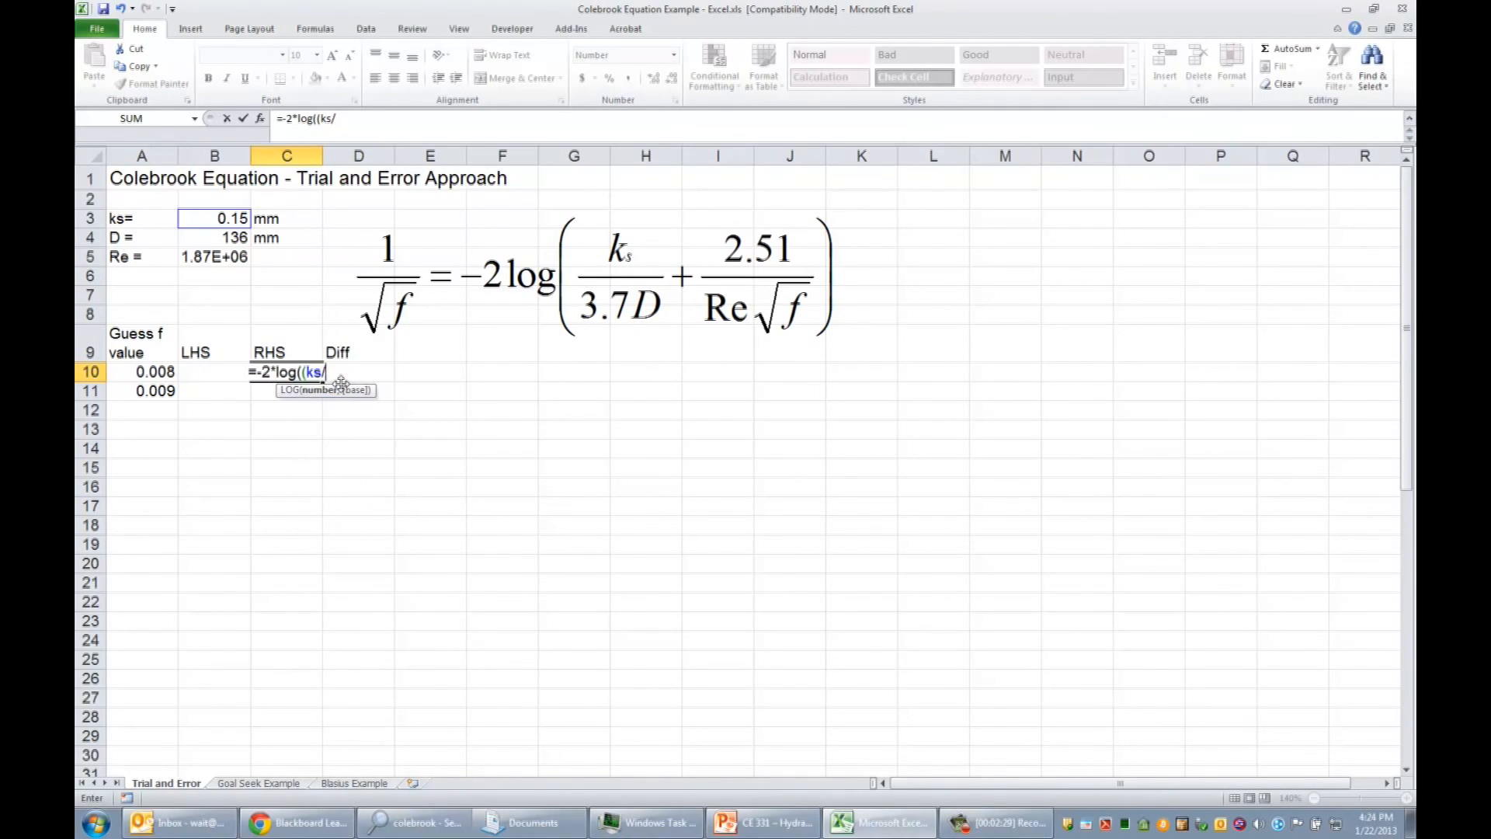
text(3.7)
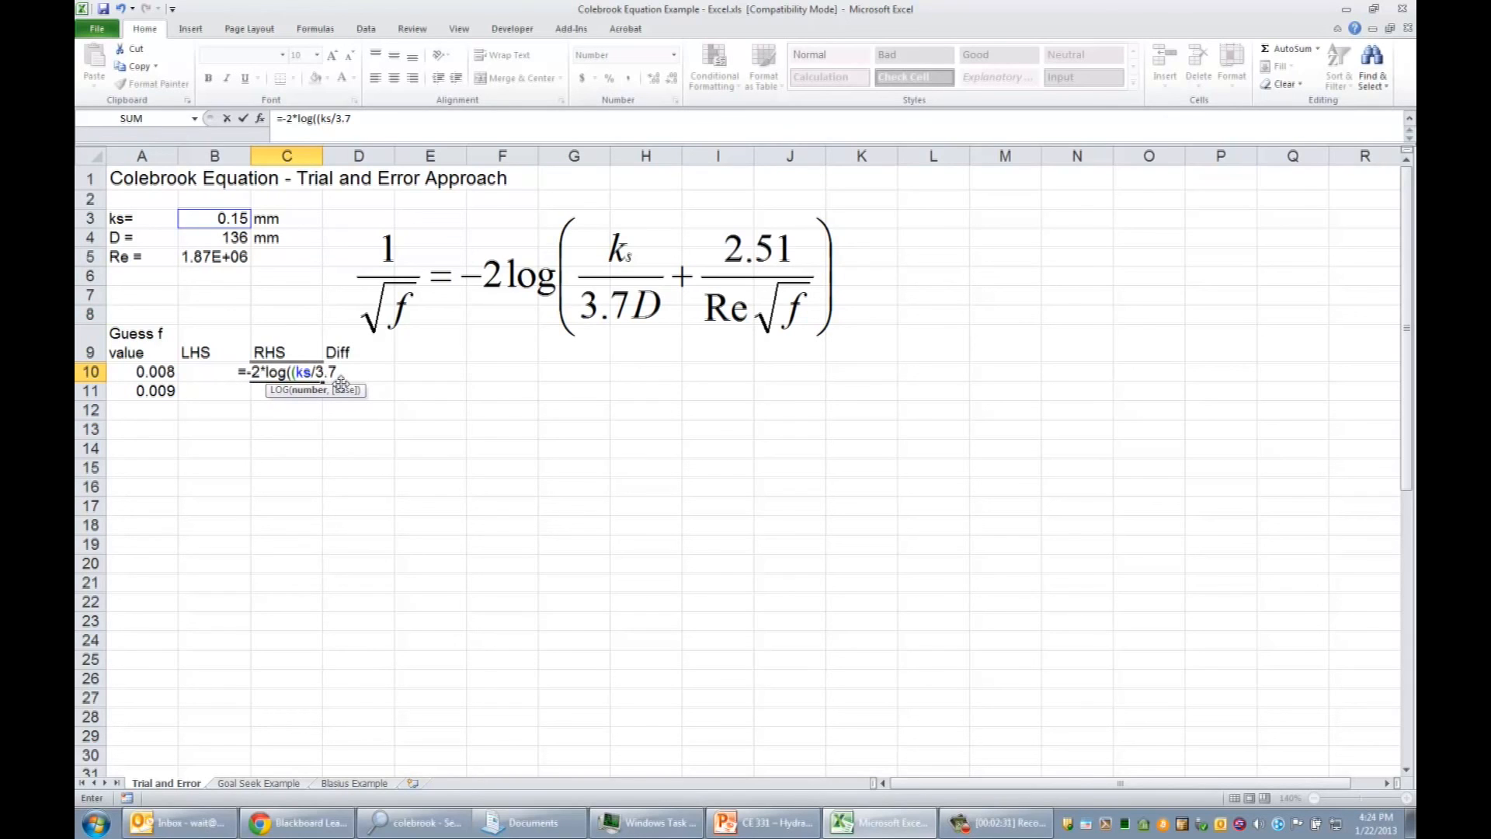
text(/D))
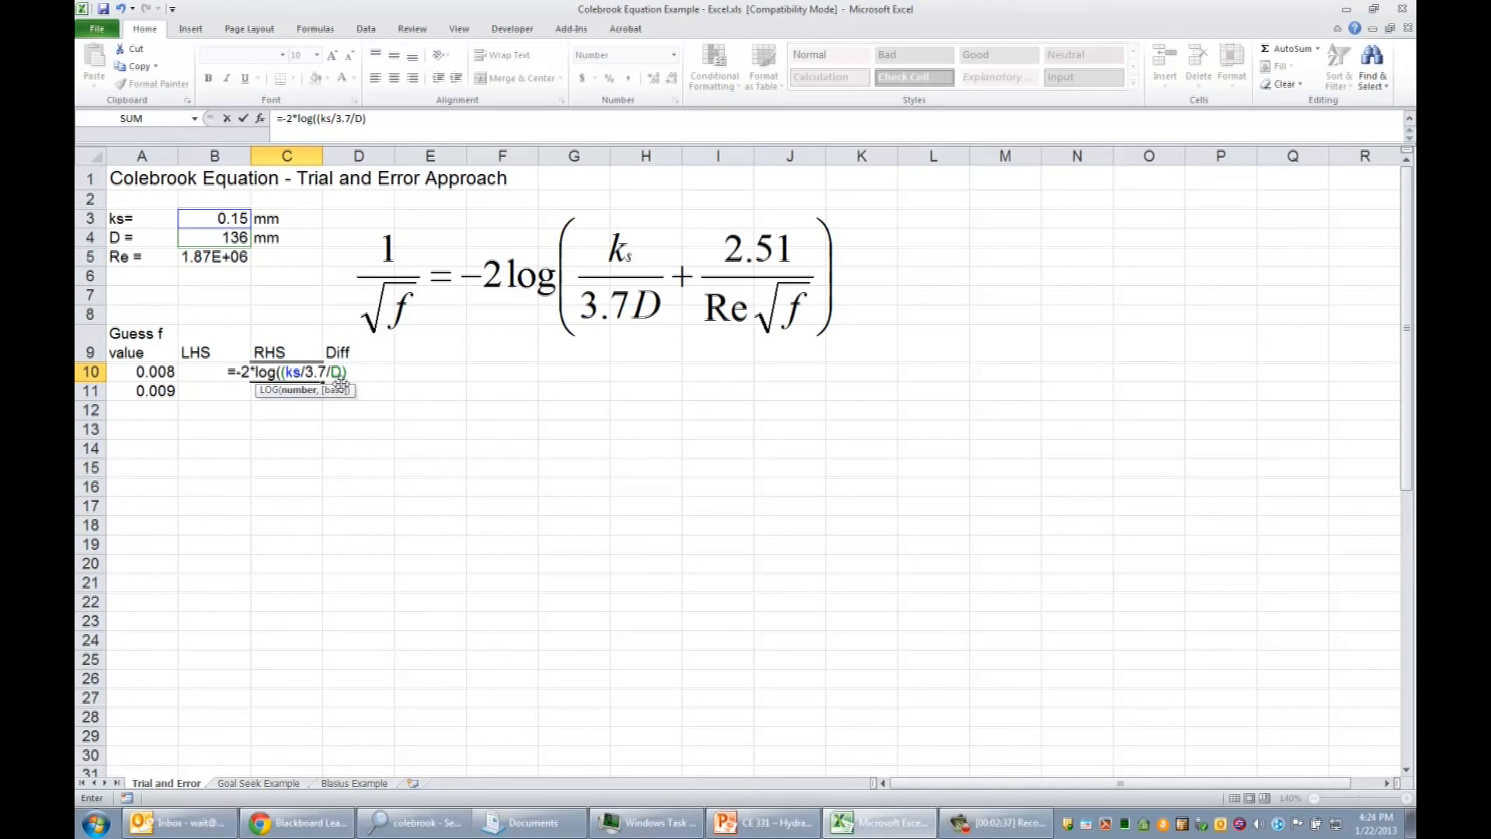
Try rewriting the first term inside the log as ks/(3.7*D) in C10's formula.
key(BackSpace)
key(BackSpace)
key(BackSpace)
key(BackSpace)
key(BackSpace)
key(BackSpace)
key(BackSpace)
key(BackSpace)
key(BackSpace)
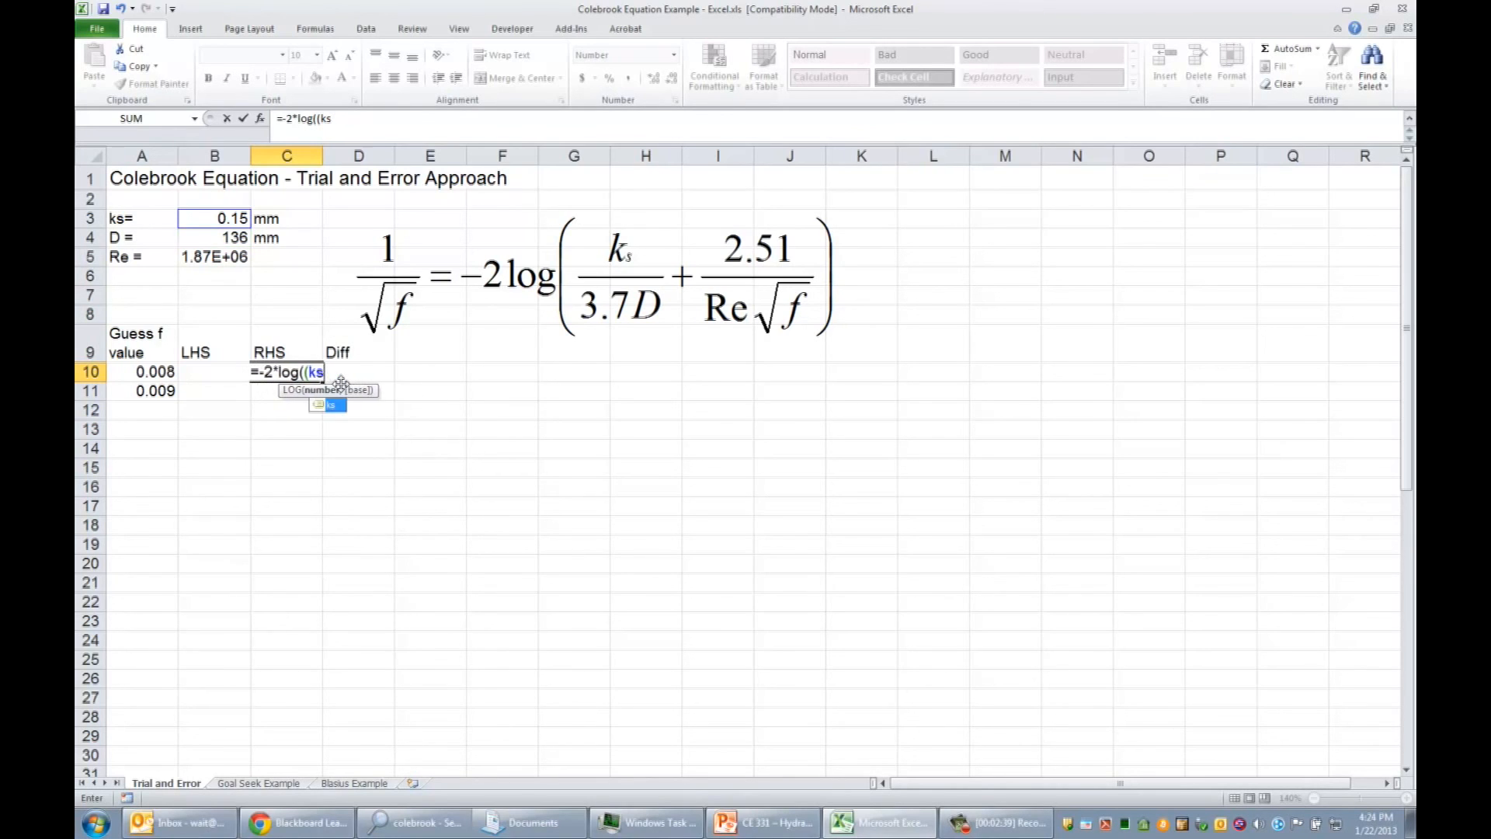
text(ks/(3.8)
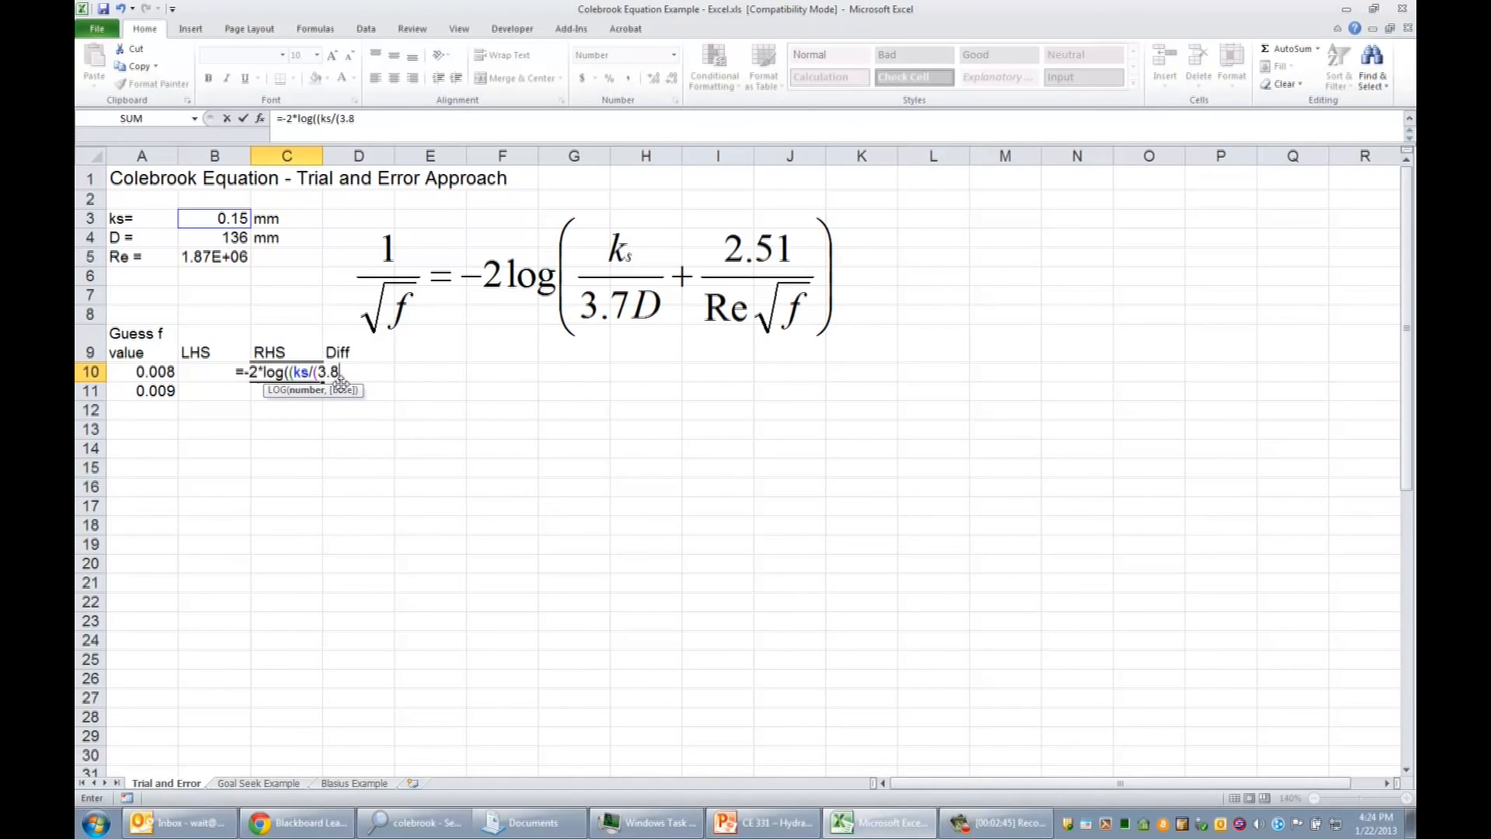
key(BackSpace)
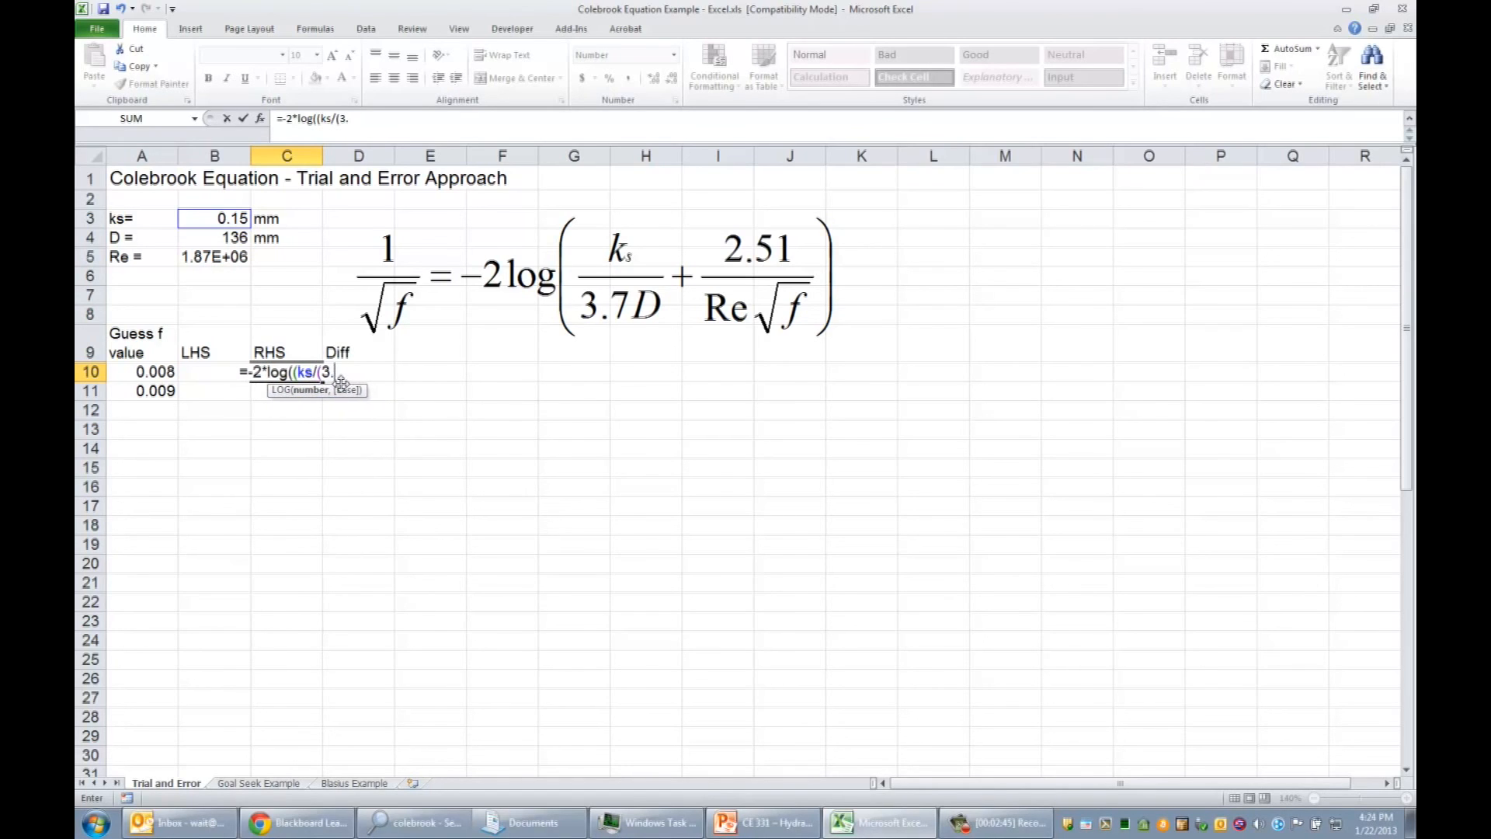
text(7*D))
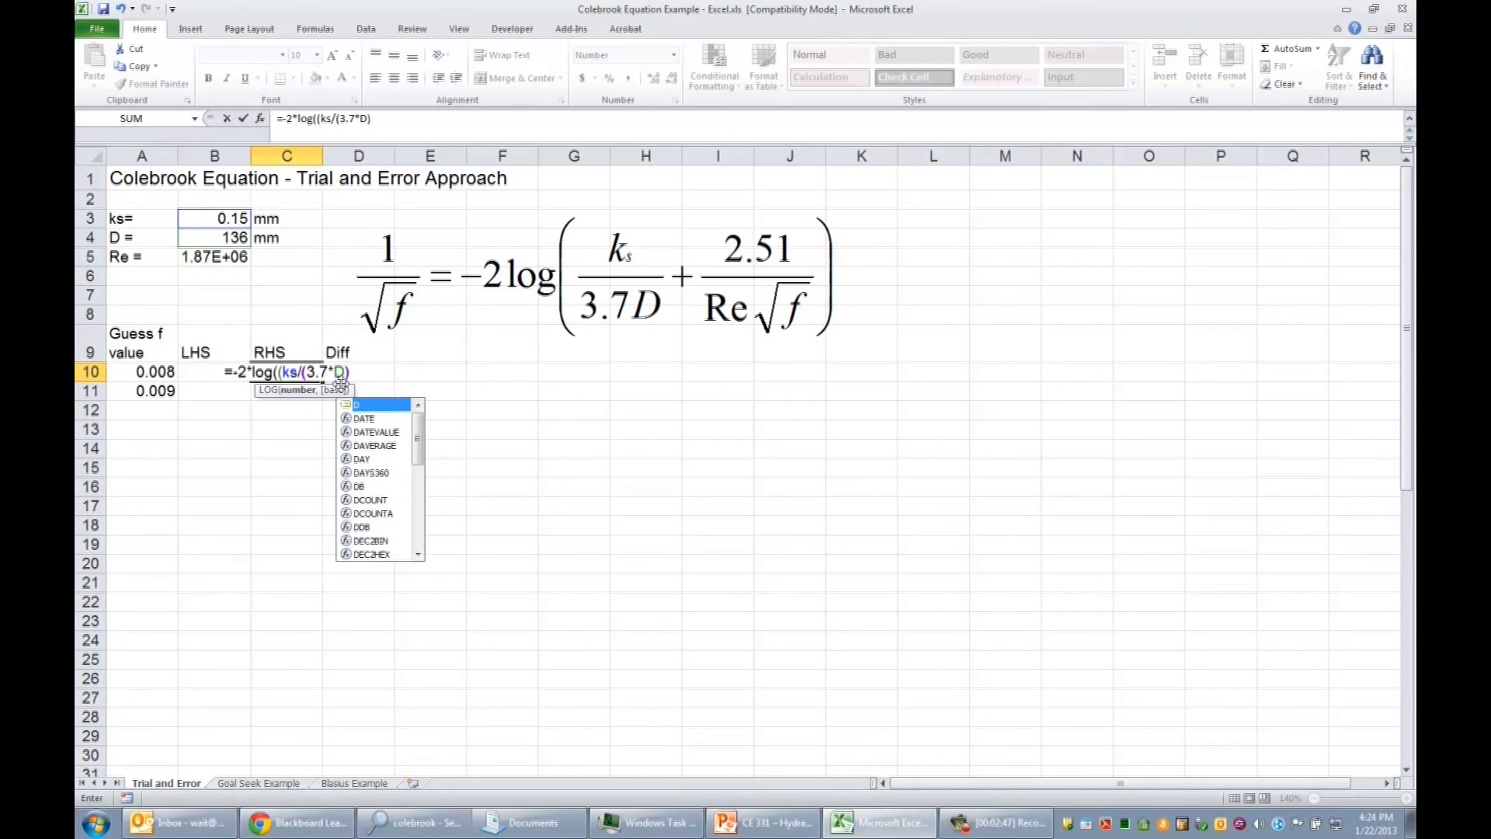
text())
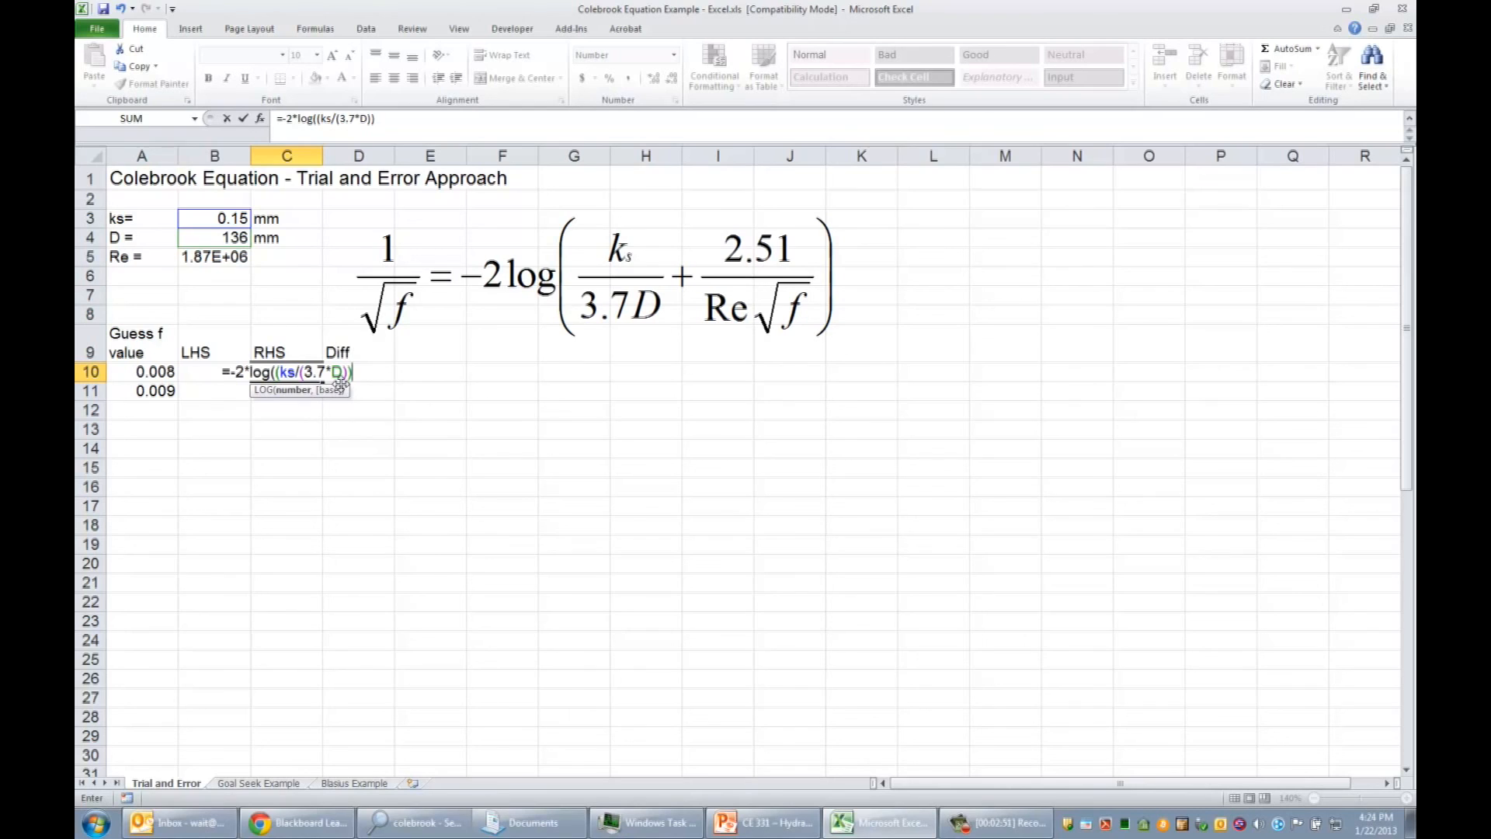
Change the first term in C10's formula back to ks divided by 3.7 and then by D, closing its parenthesis.
key(BackSpace)
key(BackSpace)
key(BackSpace)
key(BackSpace)
key(BackSpace)
key(BackSpace)
key(BackSpace)
key(BackSpace)
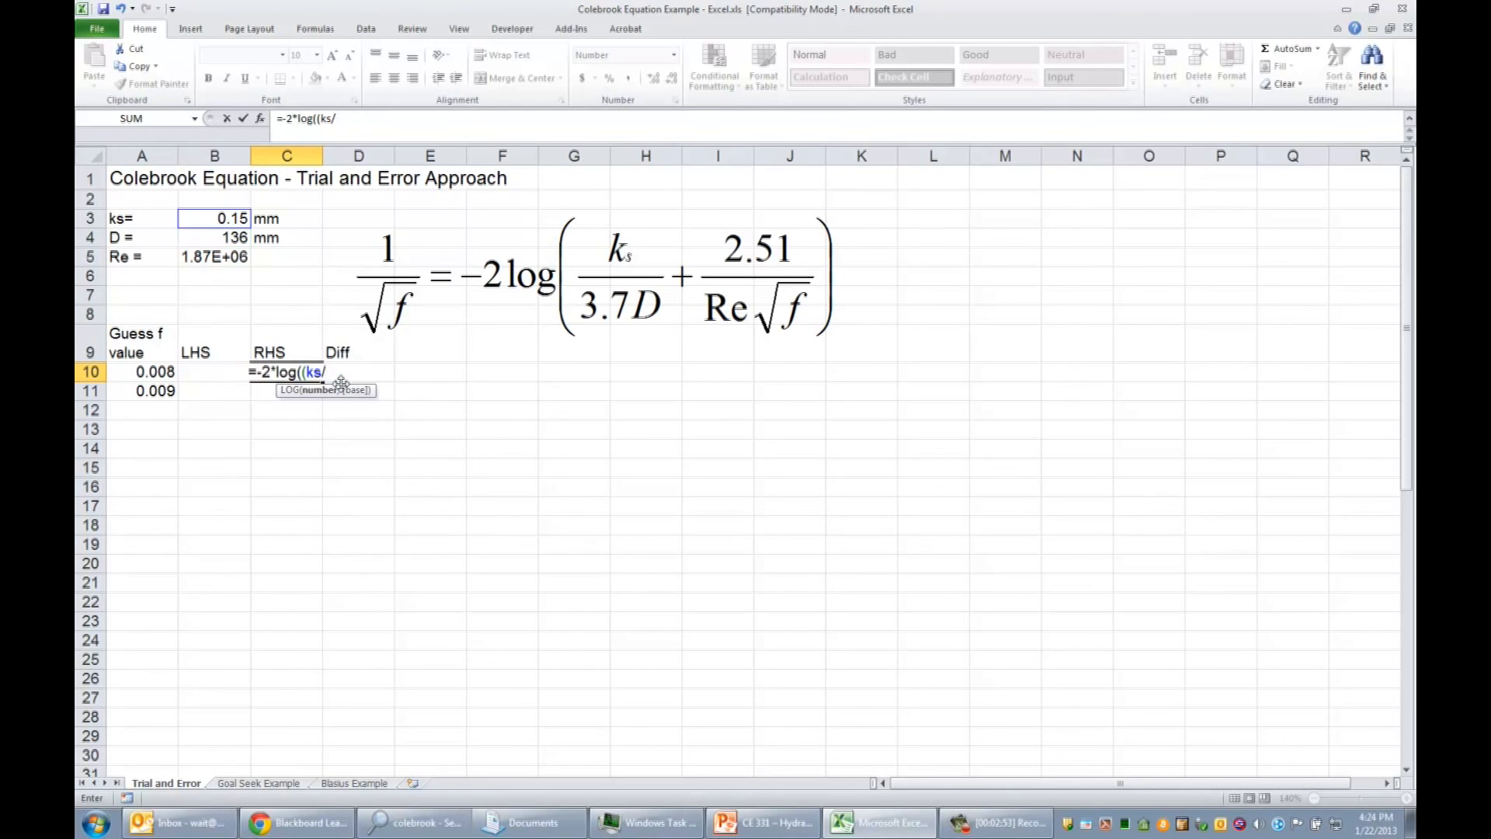
text(3.7)
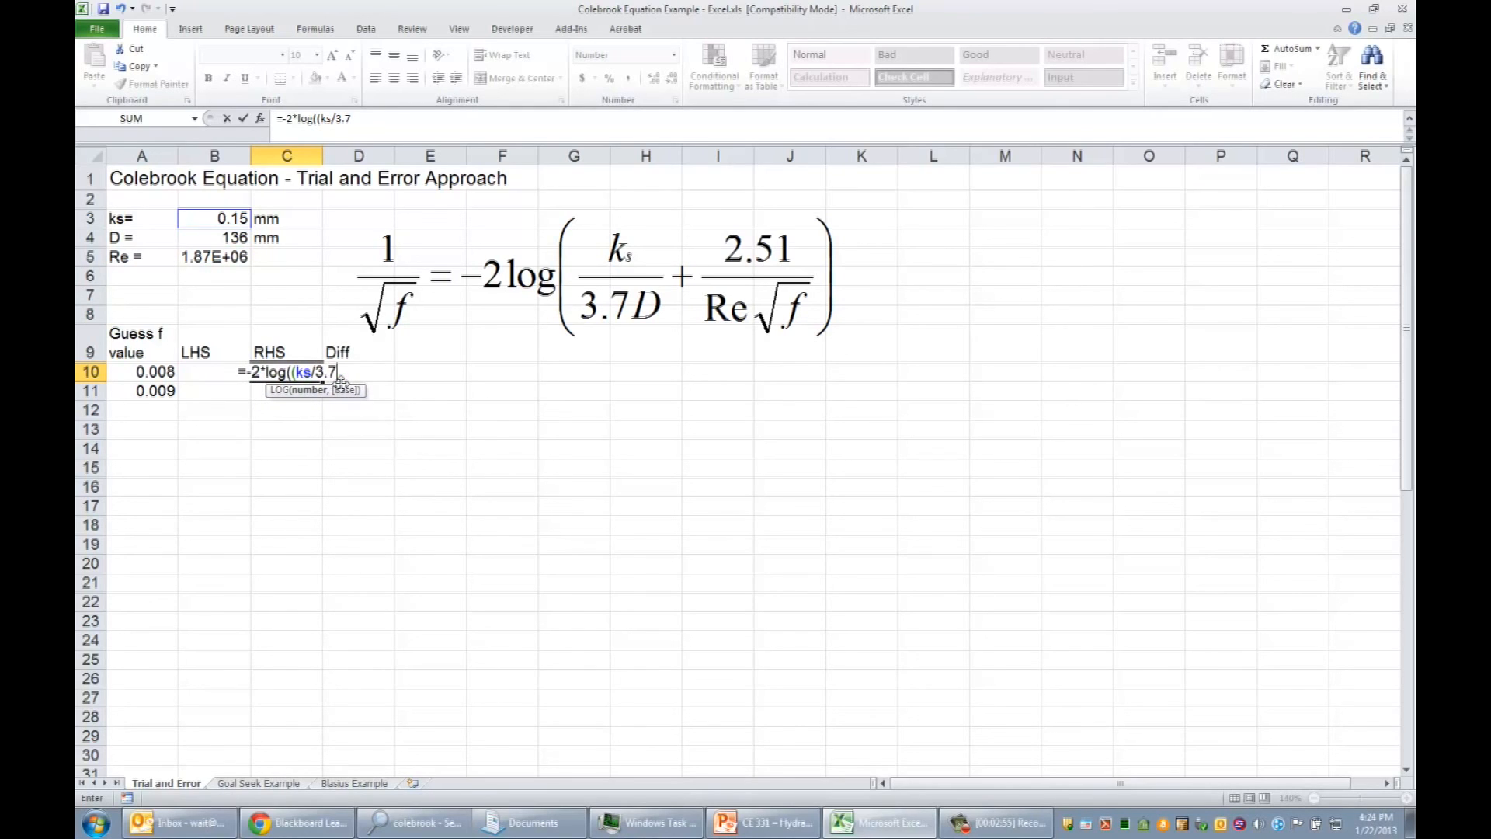
text(/D)
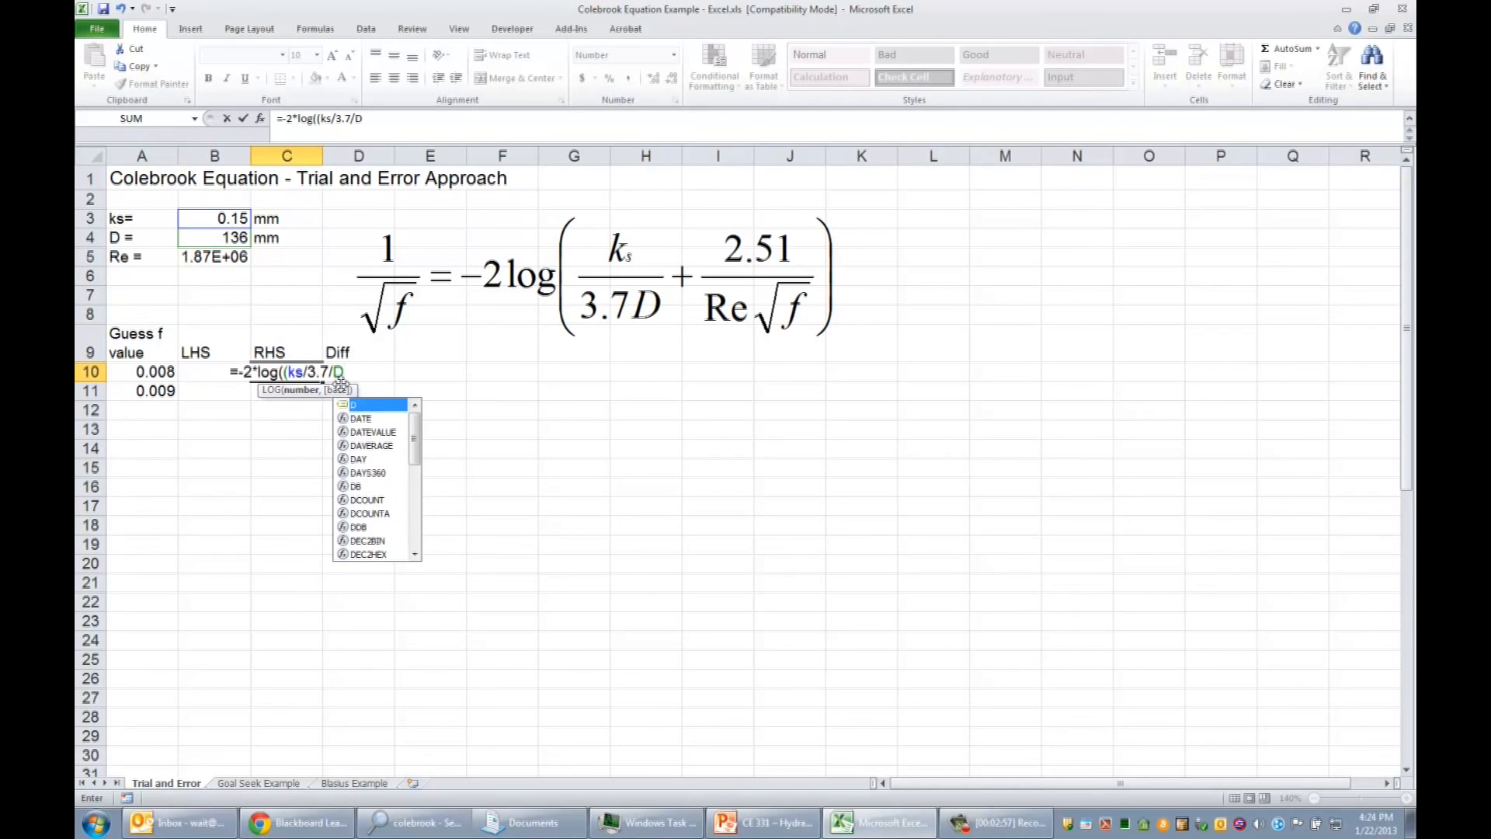
text())
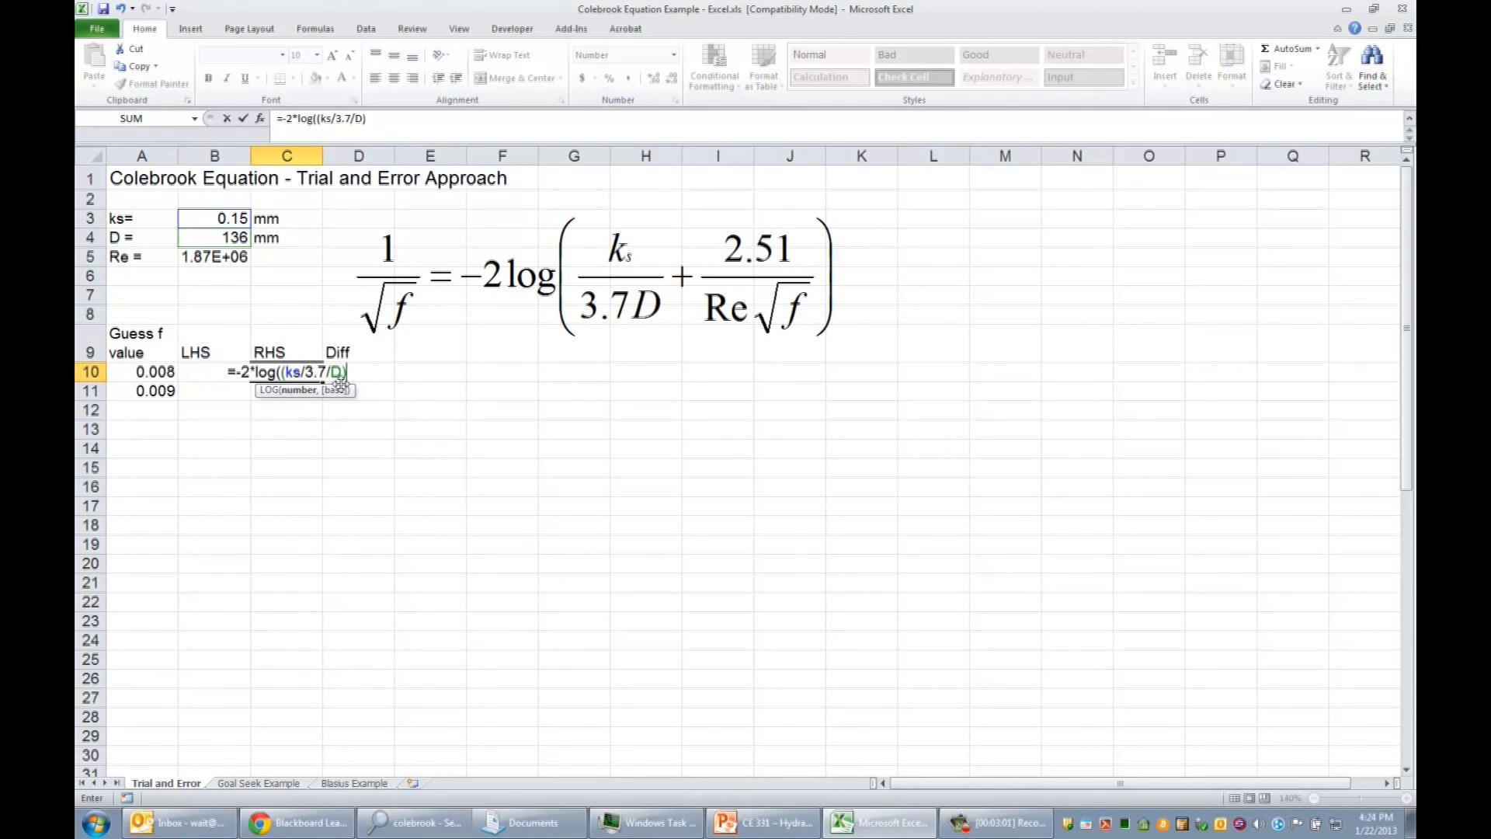
Add the second log term to C10's formula as +(2.51/Re/, opening its own parenthesis before 2.51.
text(+)
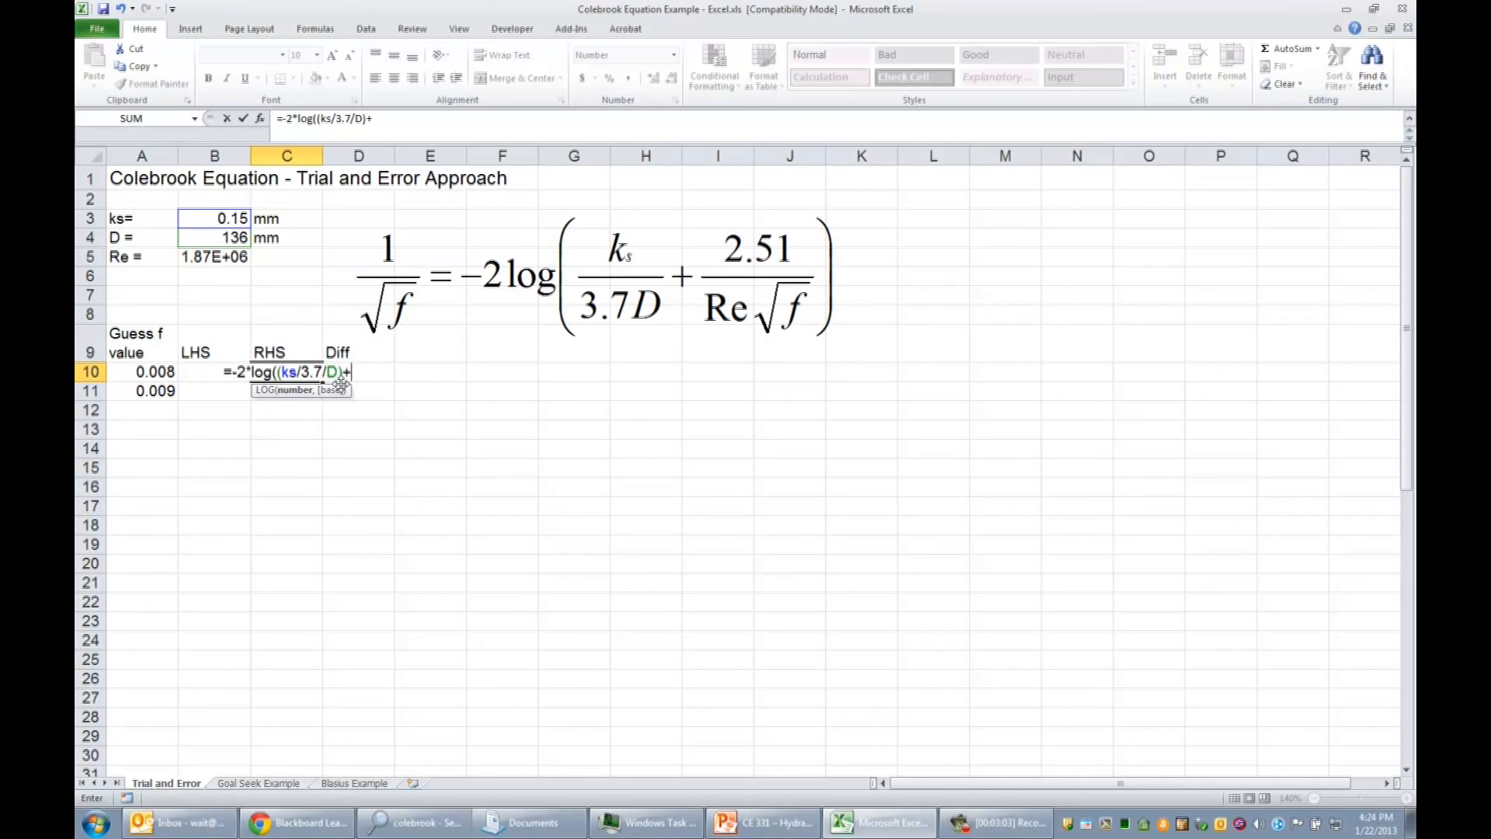
text(2.51/R)
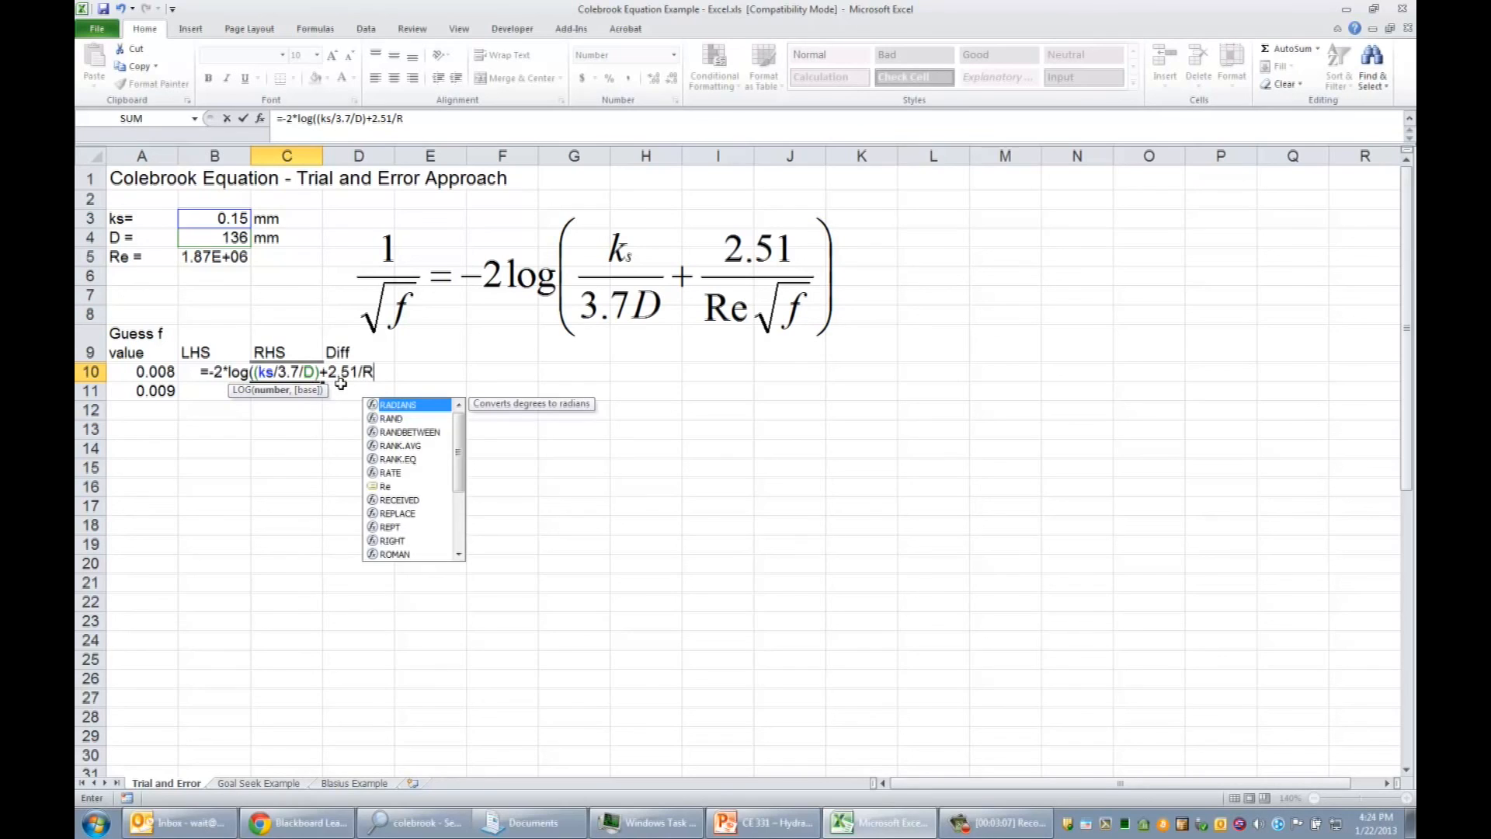
text(e/)
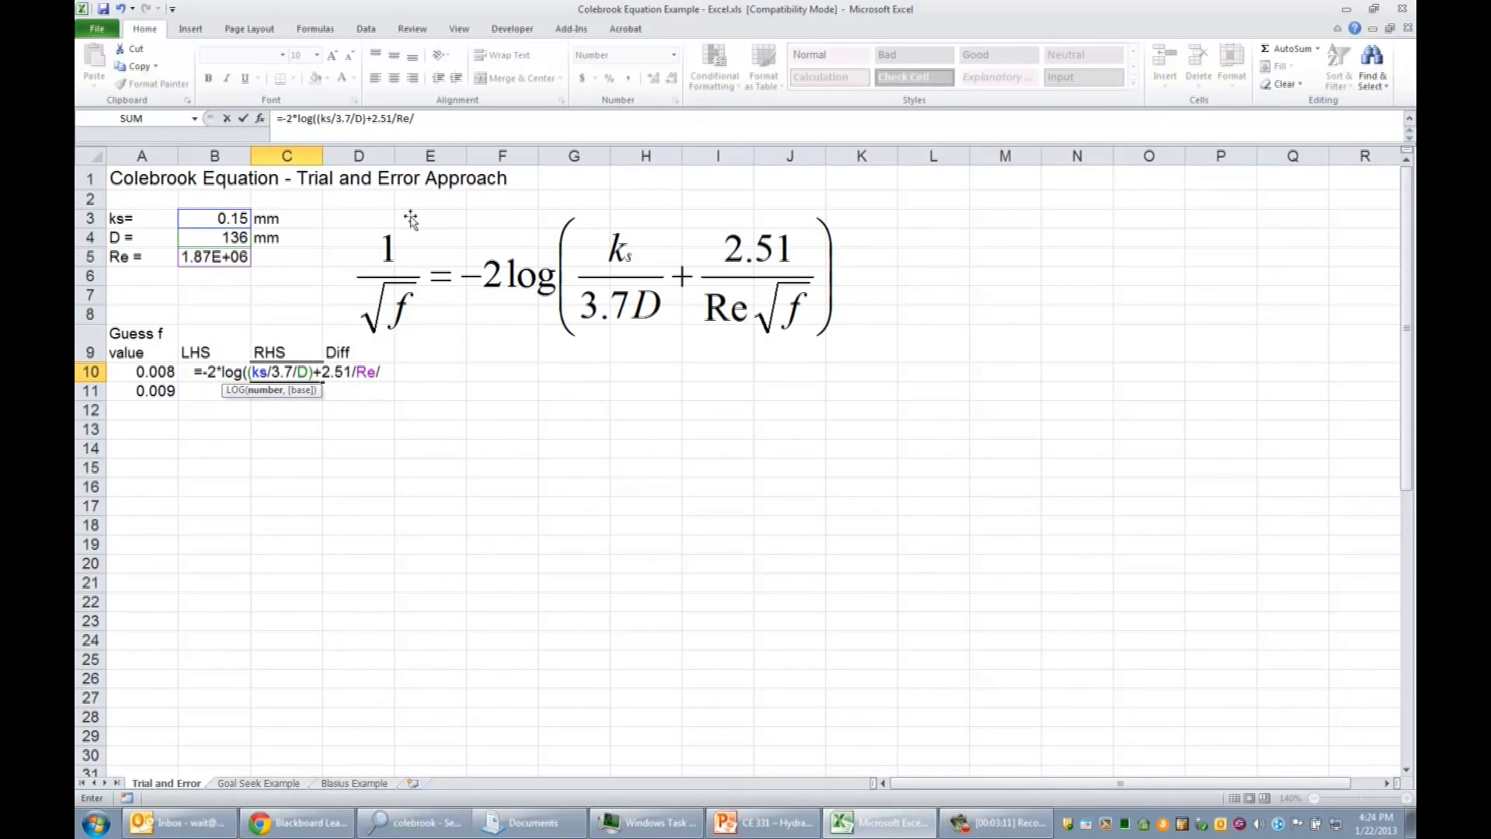
click(367, 119)
key(Right)
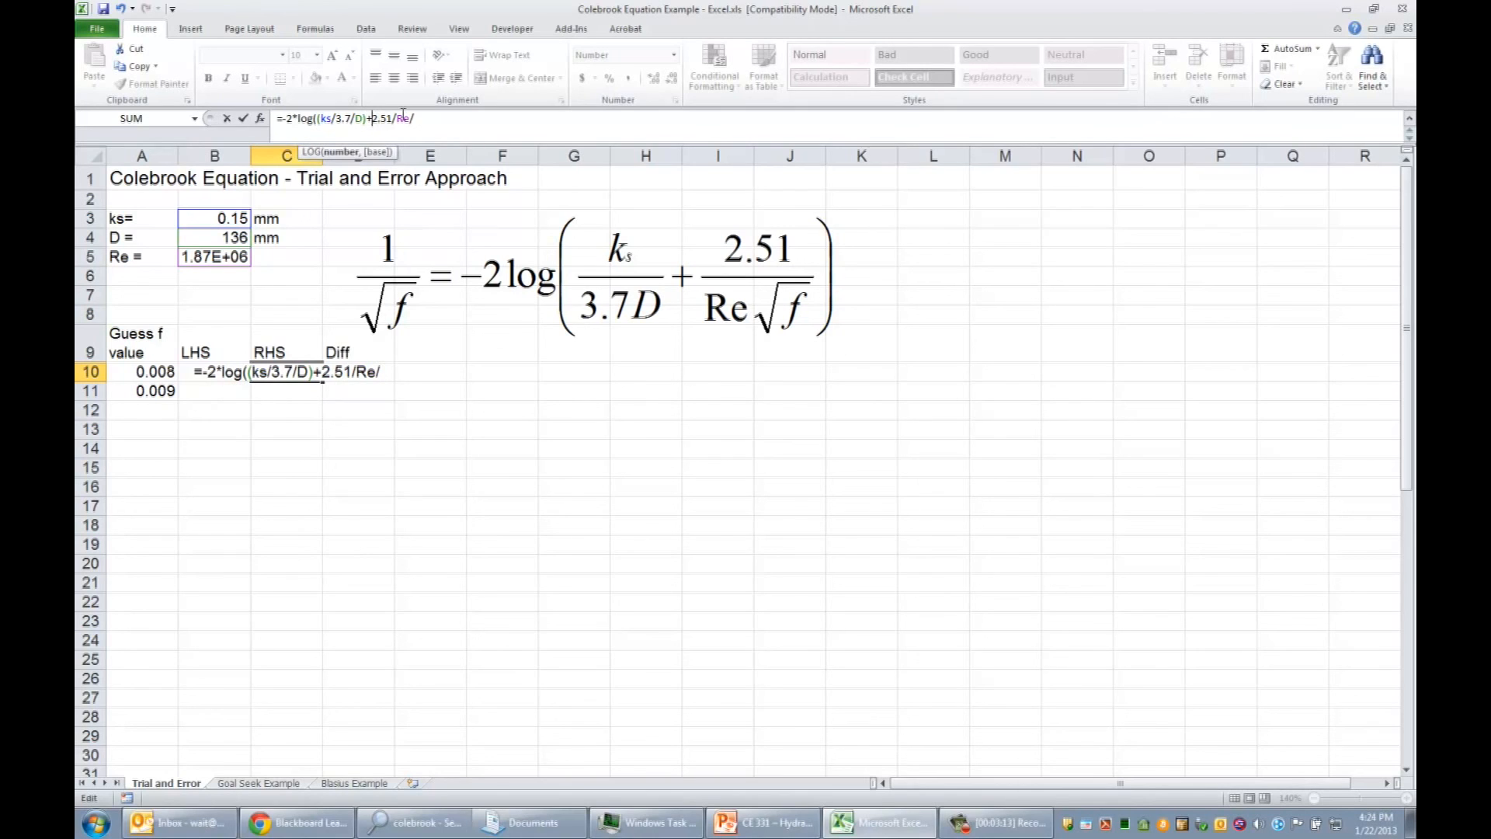
text(()
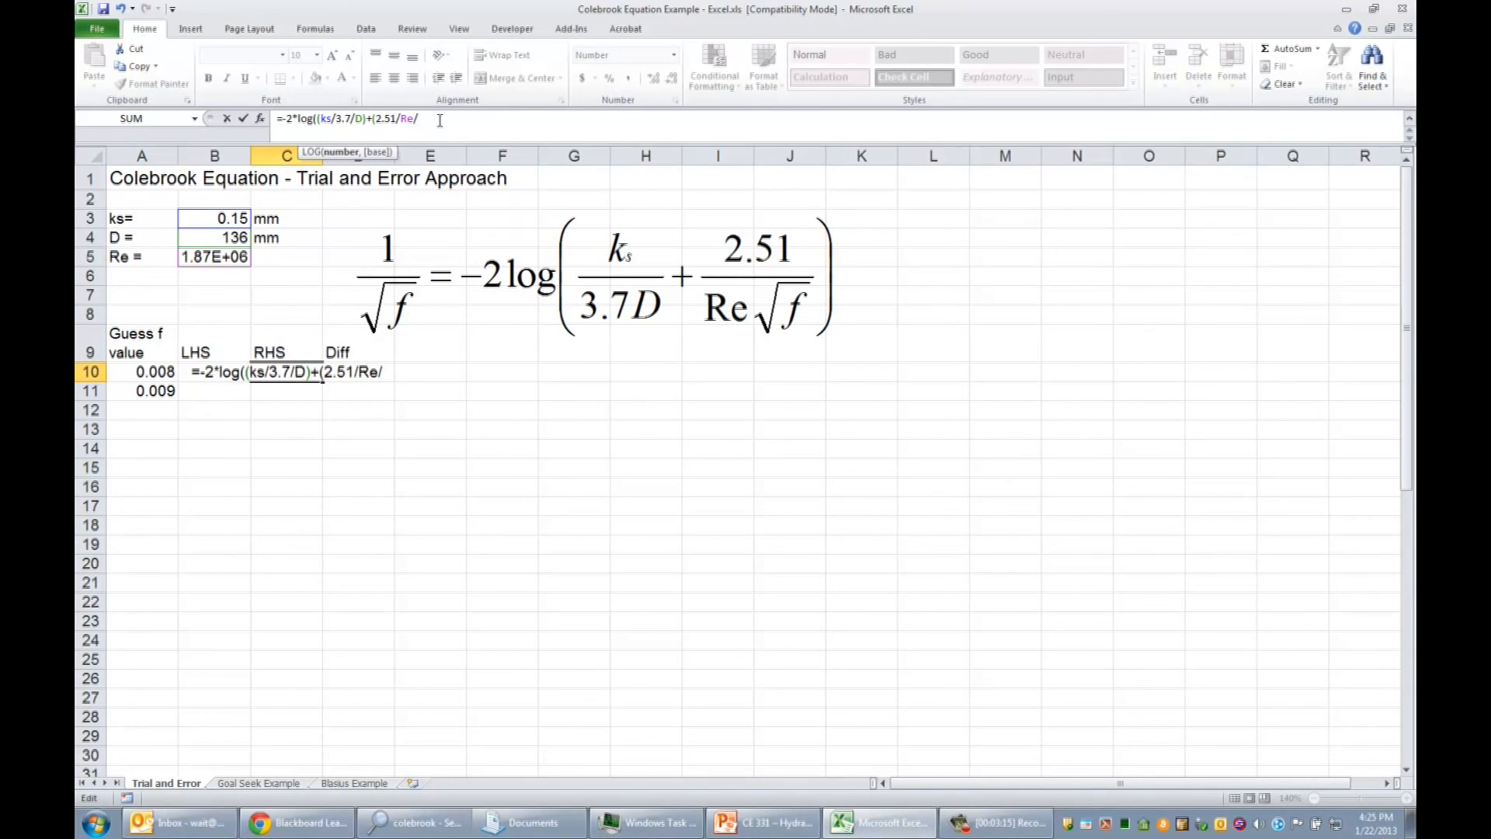
Complete the RHS formula in C10 with sqrt(a10), close all parentheses and enter it.
text(sqrt()
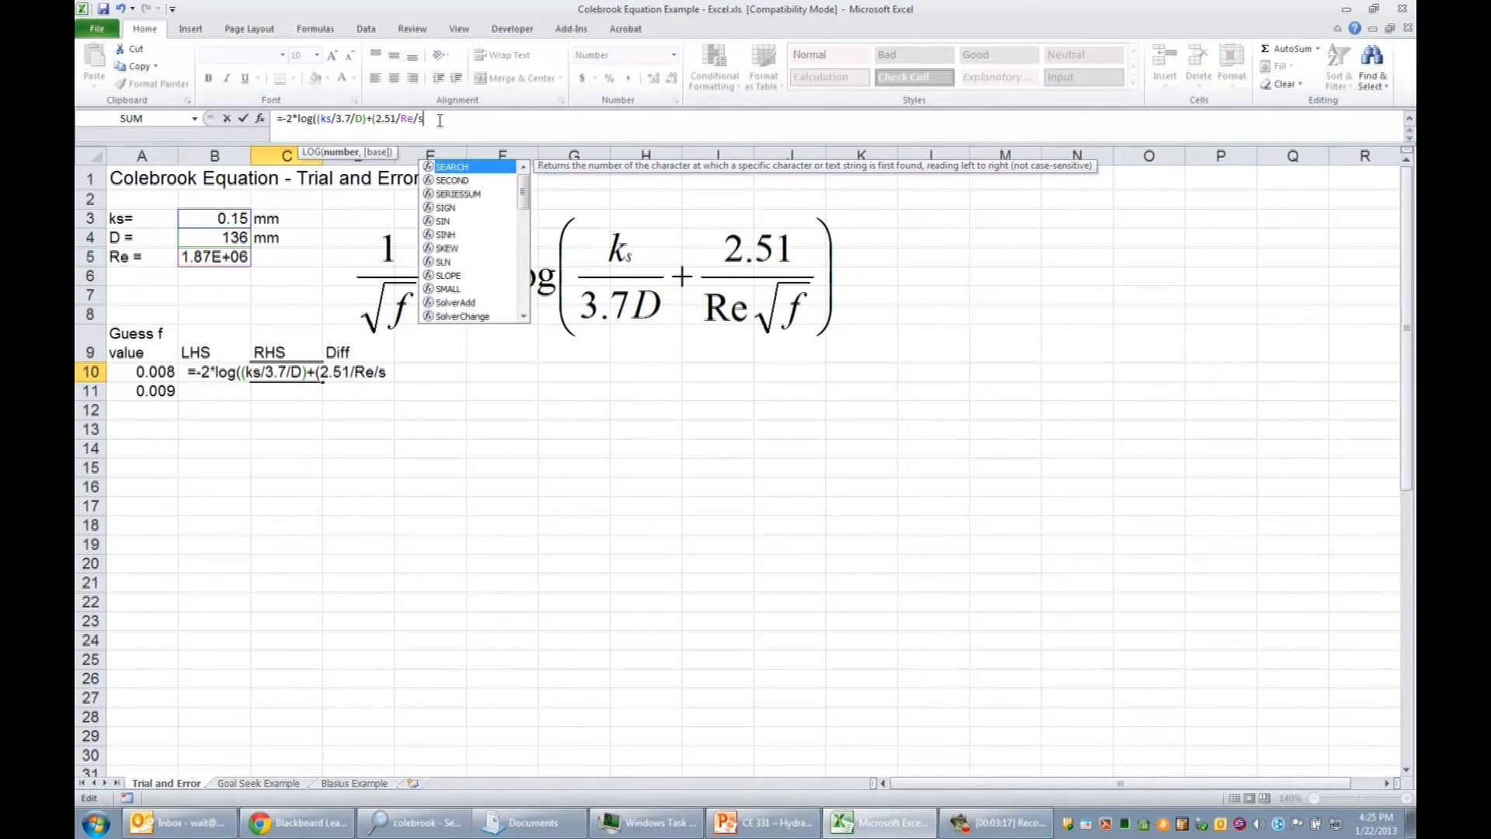
key(BackSpace)
key(BackSpace)
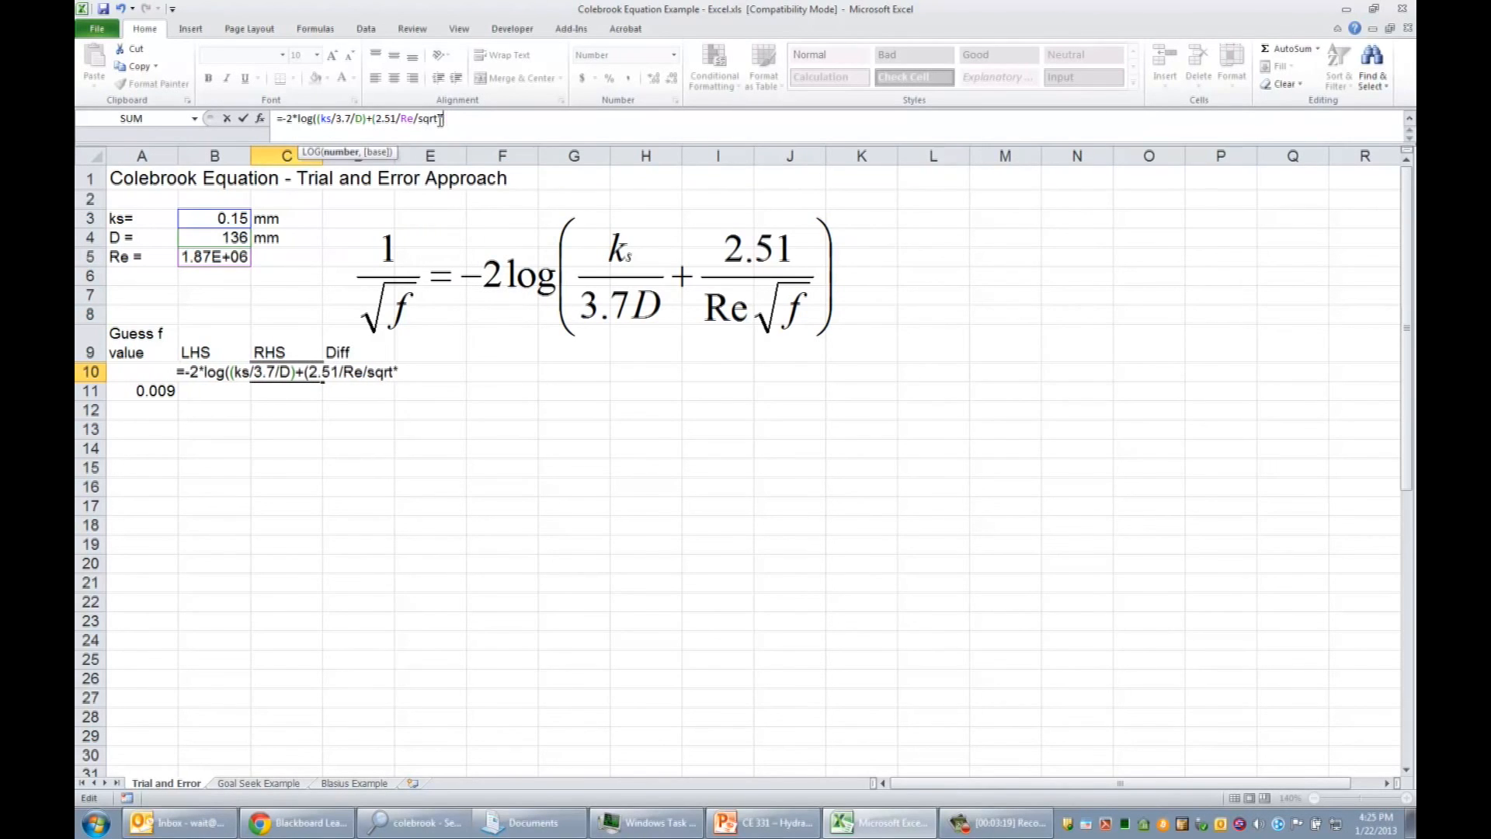
text(()
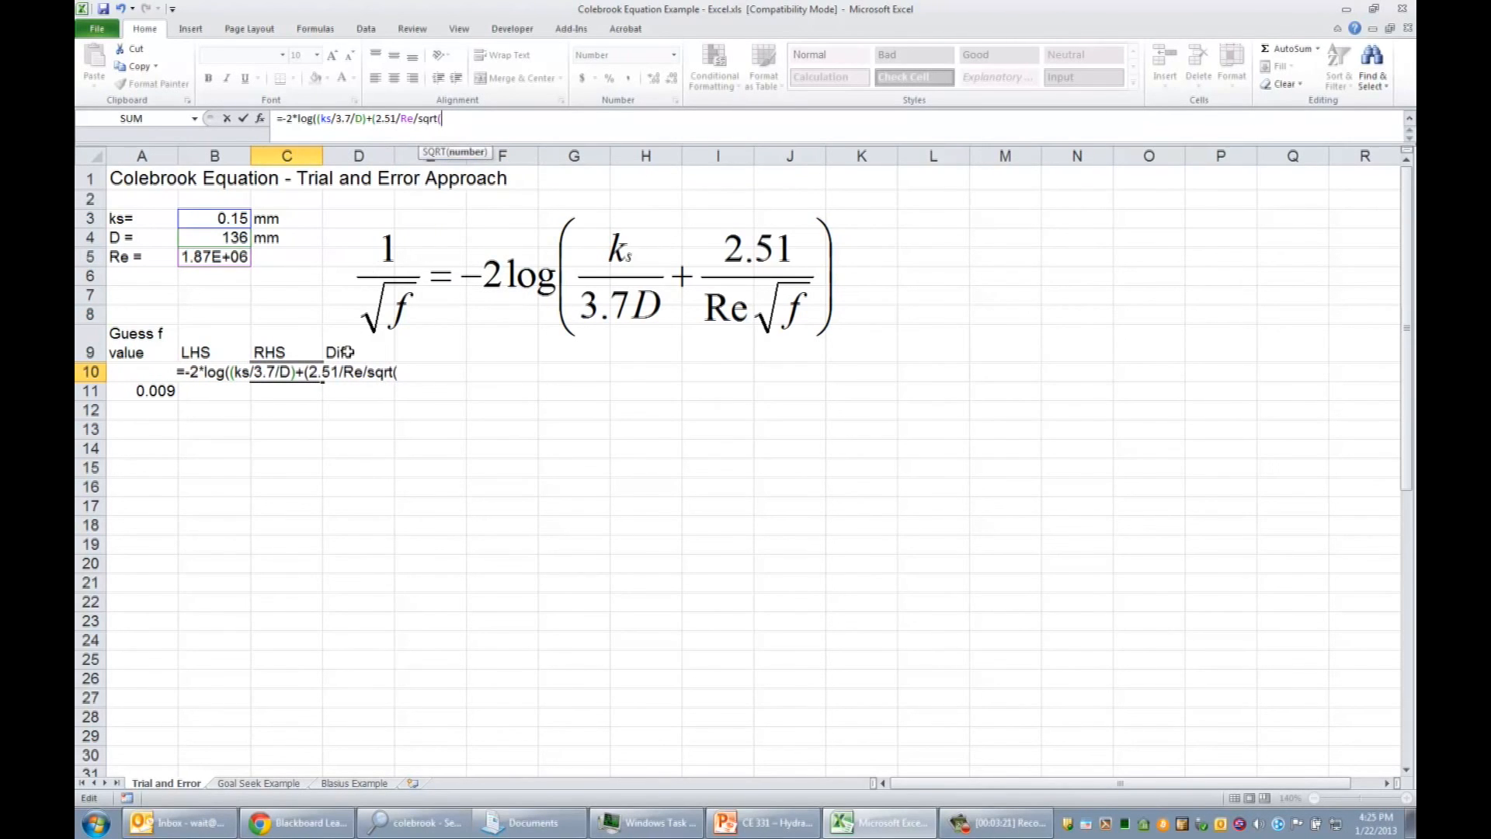
text(a10)
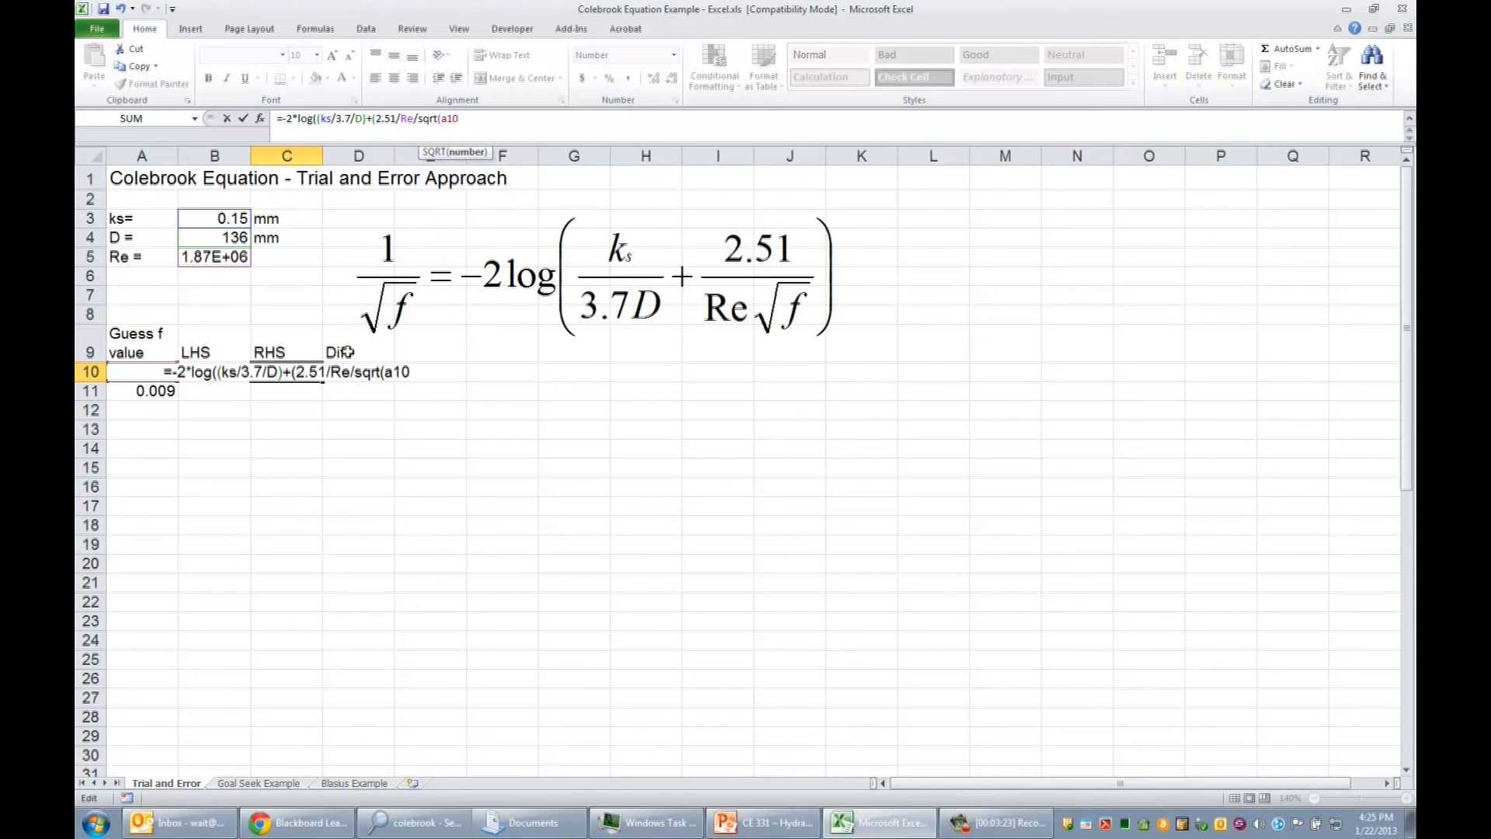
text())
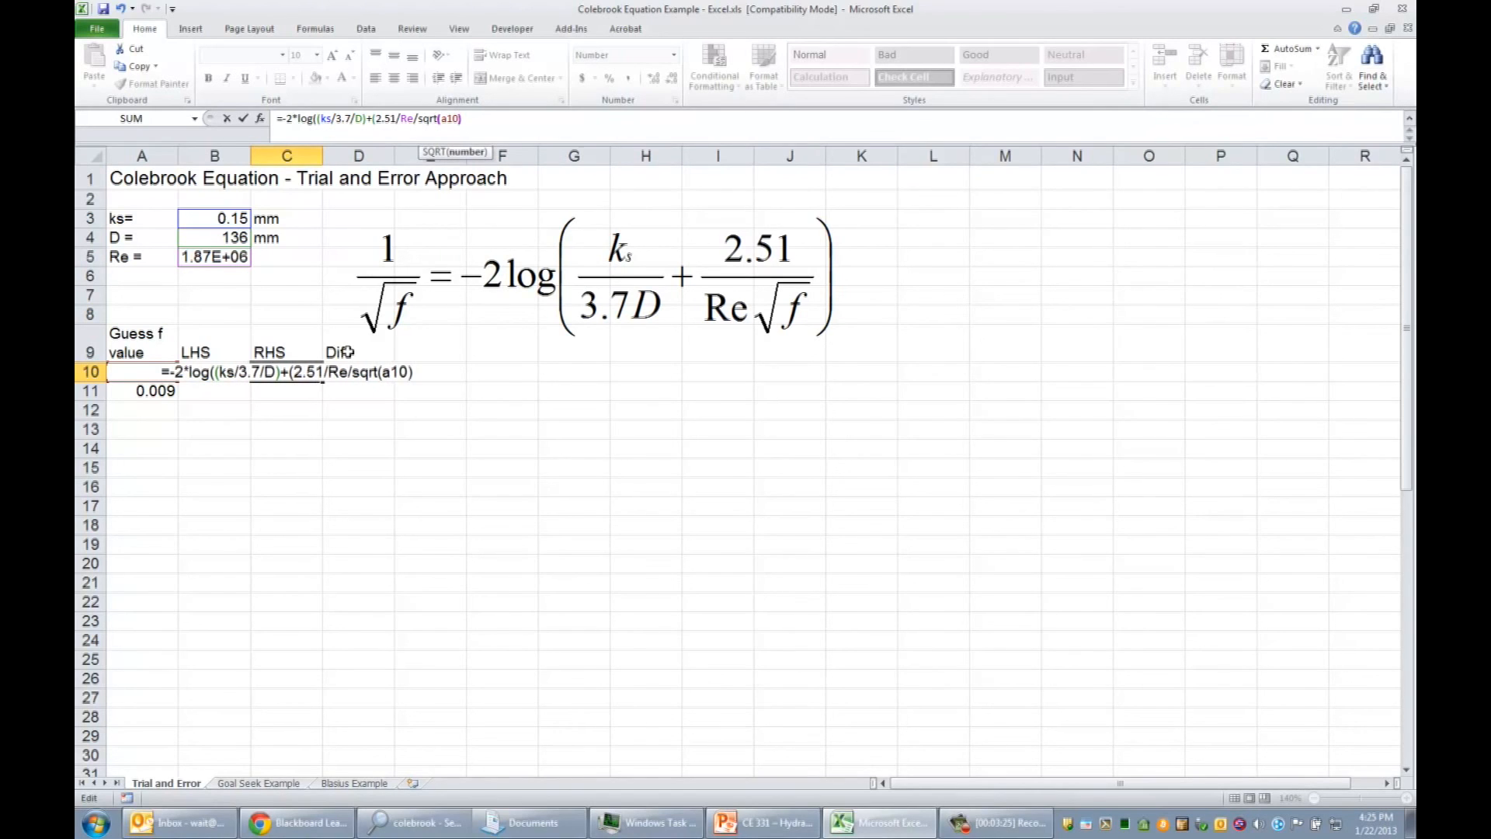
text()))
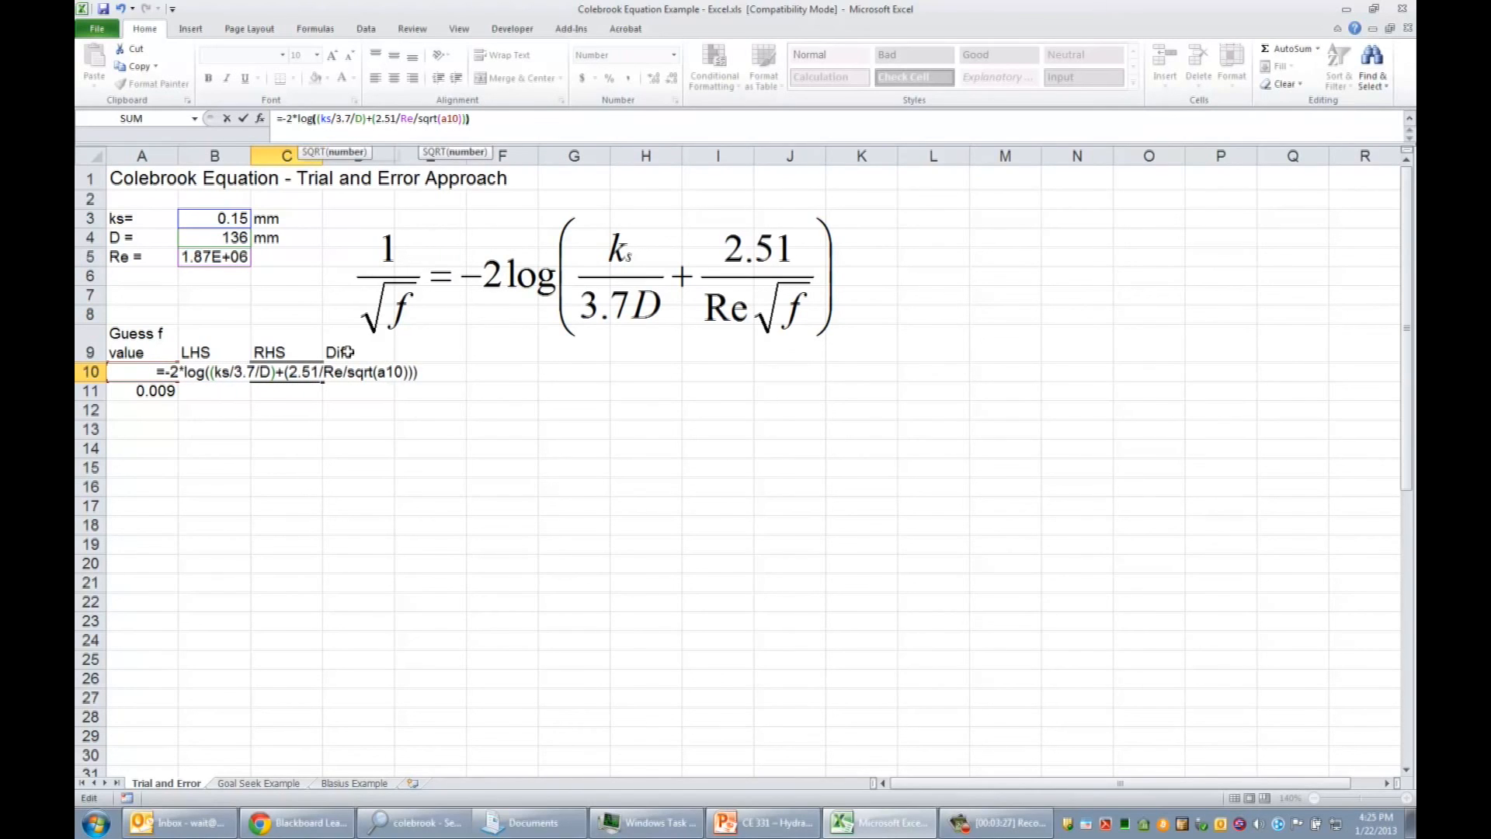
key(Return)
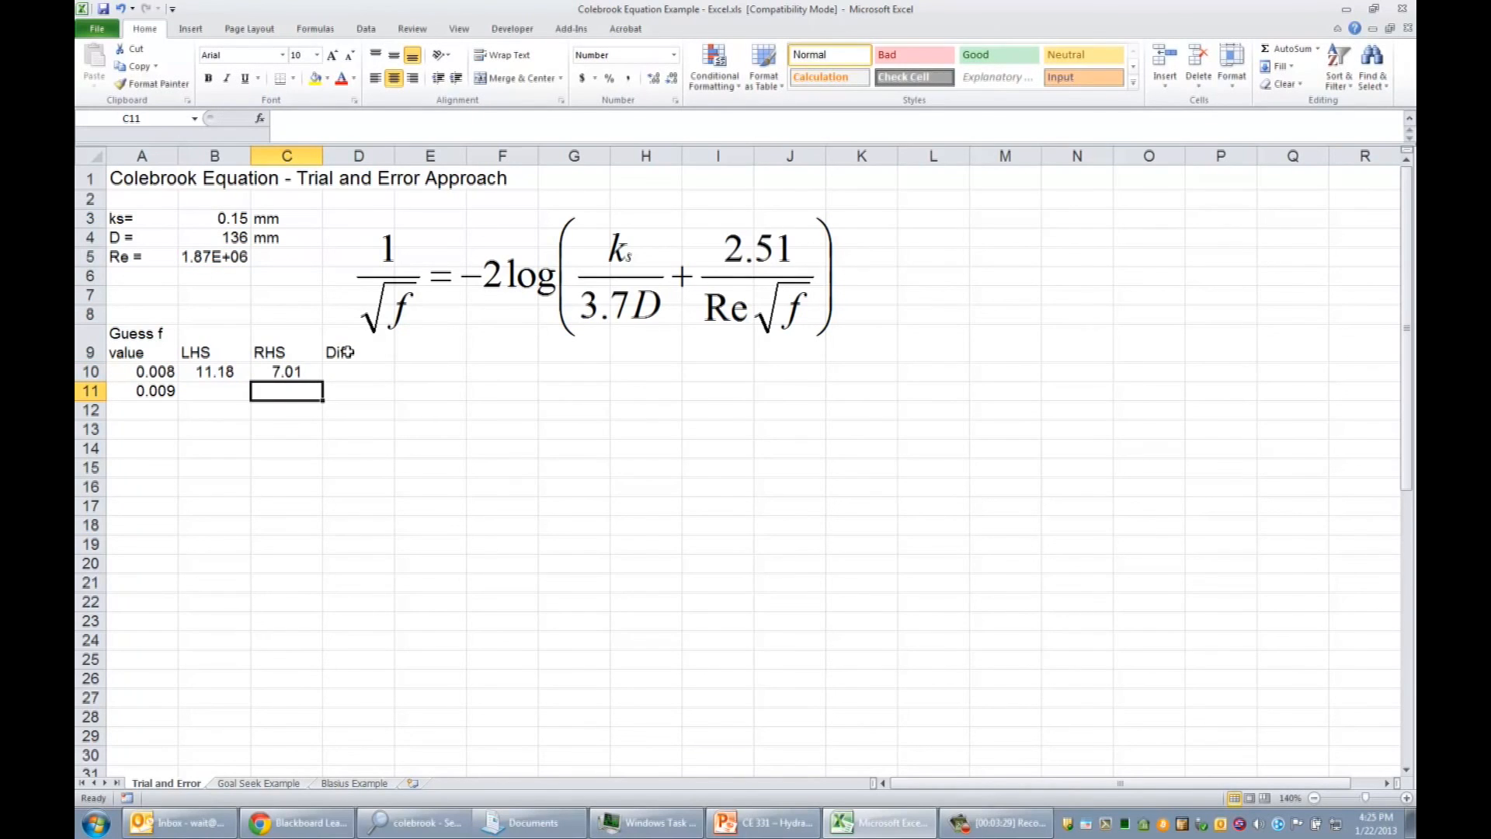
Copy the LHS and RHS formulas from row 10 down to row 11 and check the formula in C11.
key(Up)
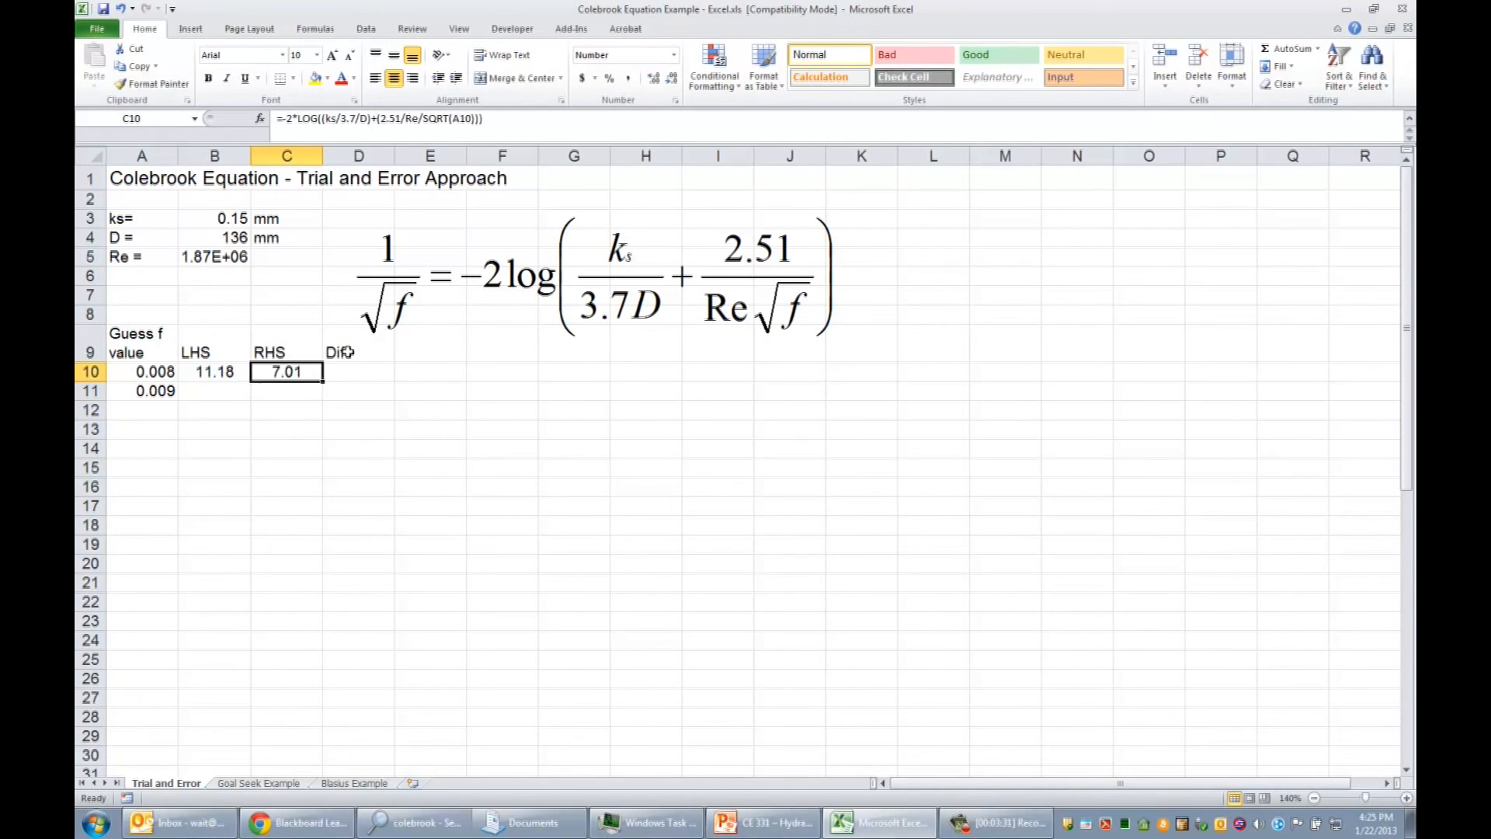
key(Left)
key(Left)
key(Right)
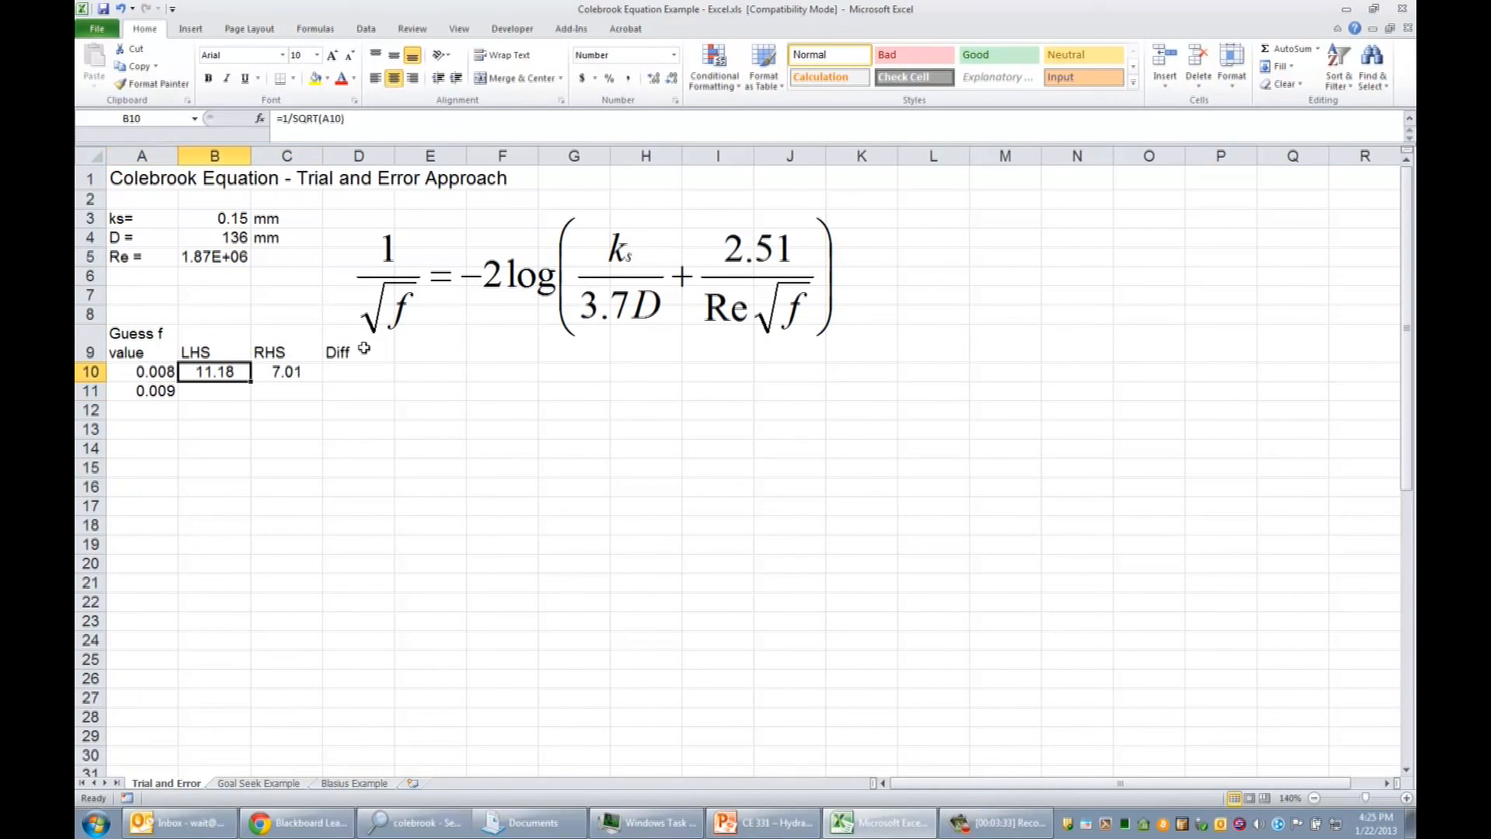
drag(252, 381, 323, 399)
click(286, 374)
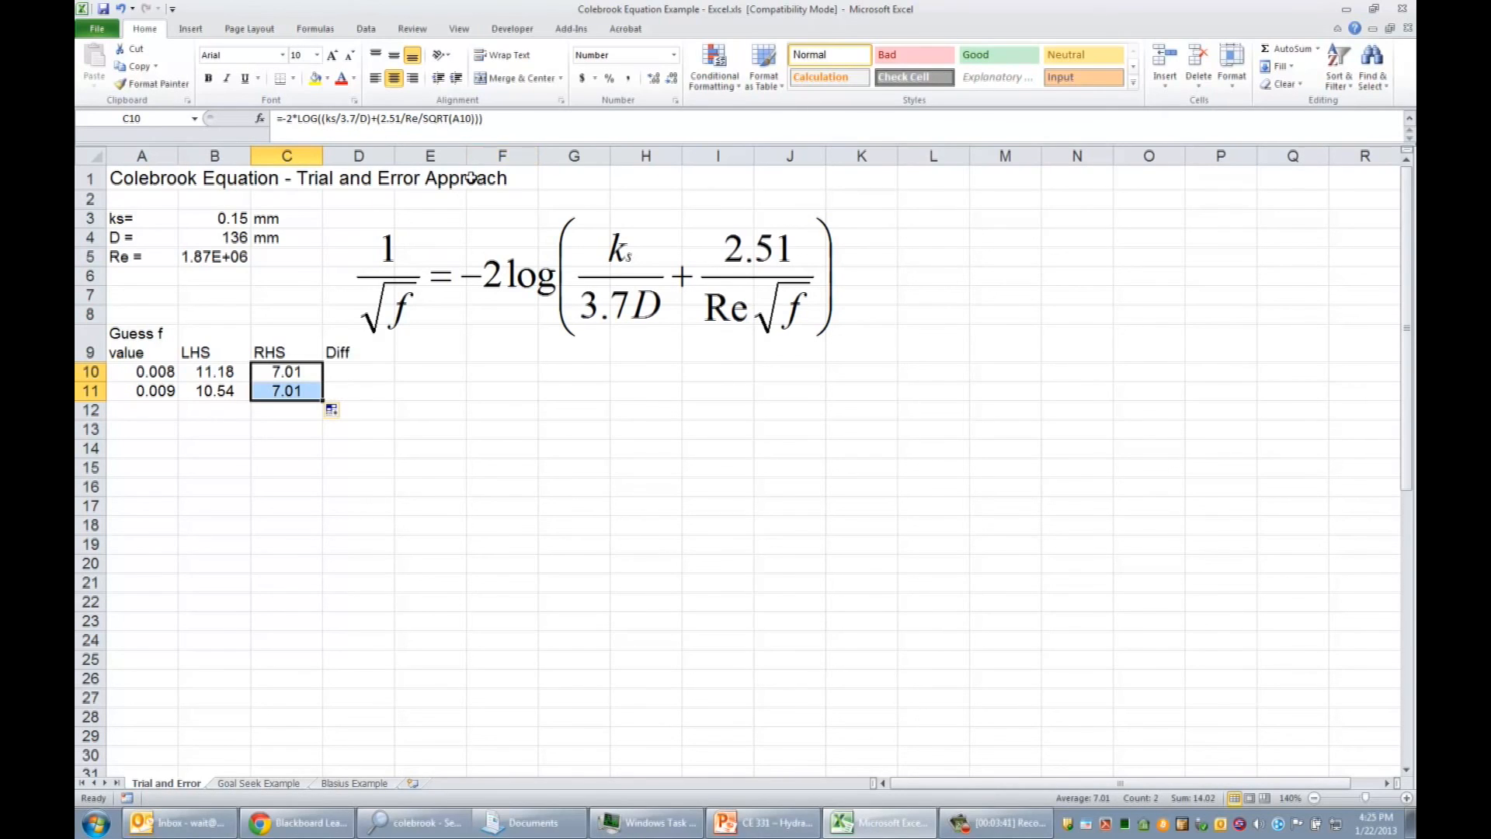
click(362, 365)
click(310, 396)
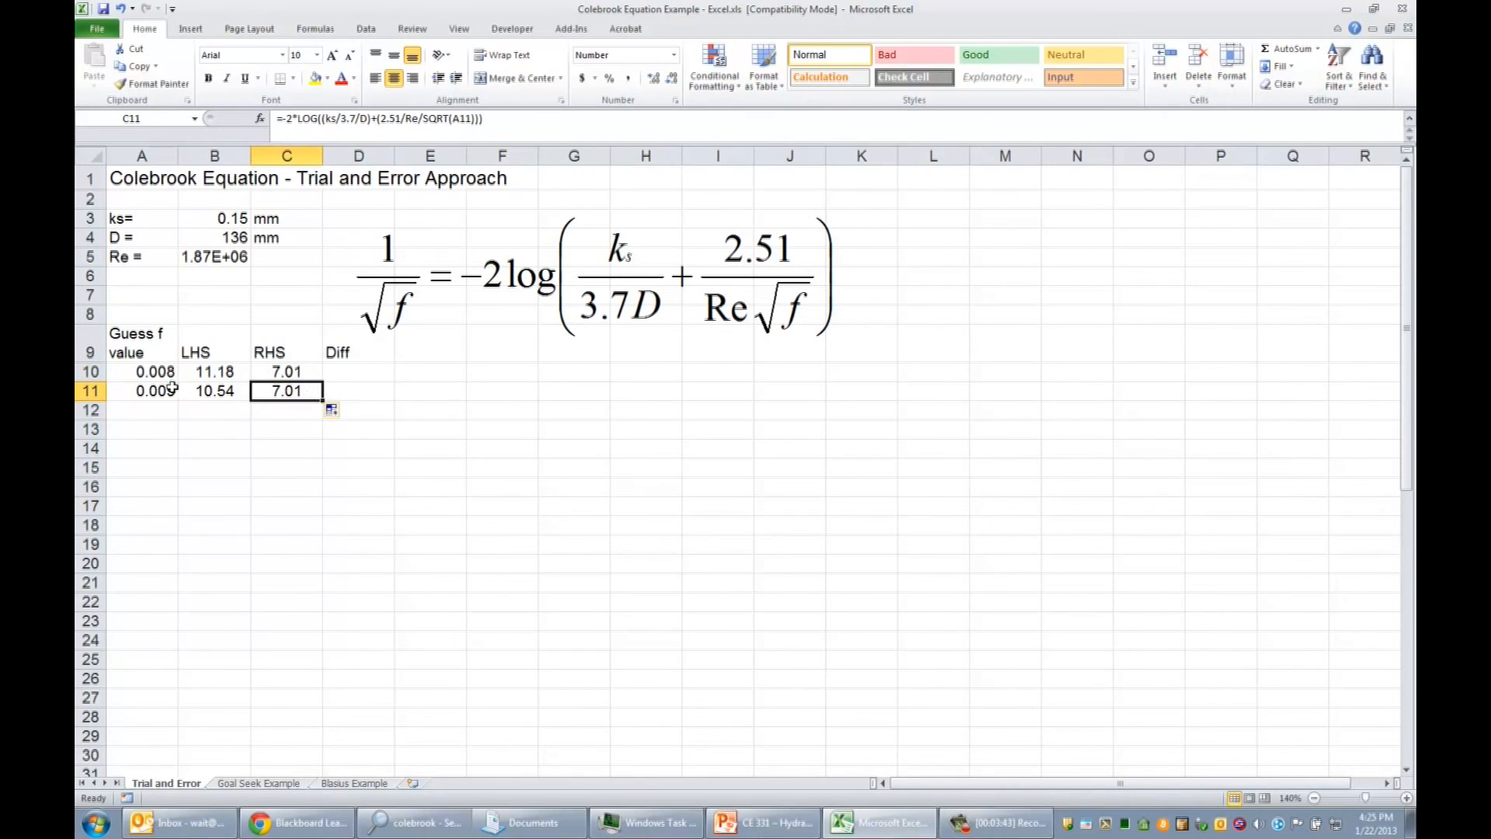
Extend the guess f series in 0.001 increments down to row 40 and fill the LHS and RHS formulas alongside it.
drag(165, 373, 178, 723)
scroll(319, 646, up, 4)
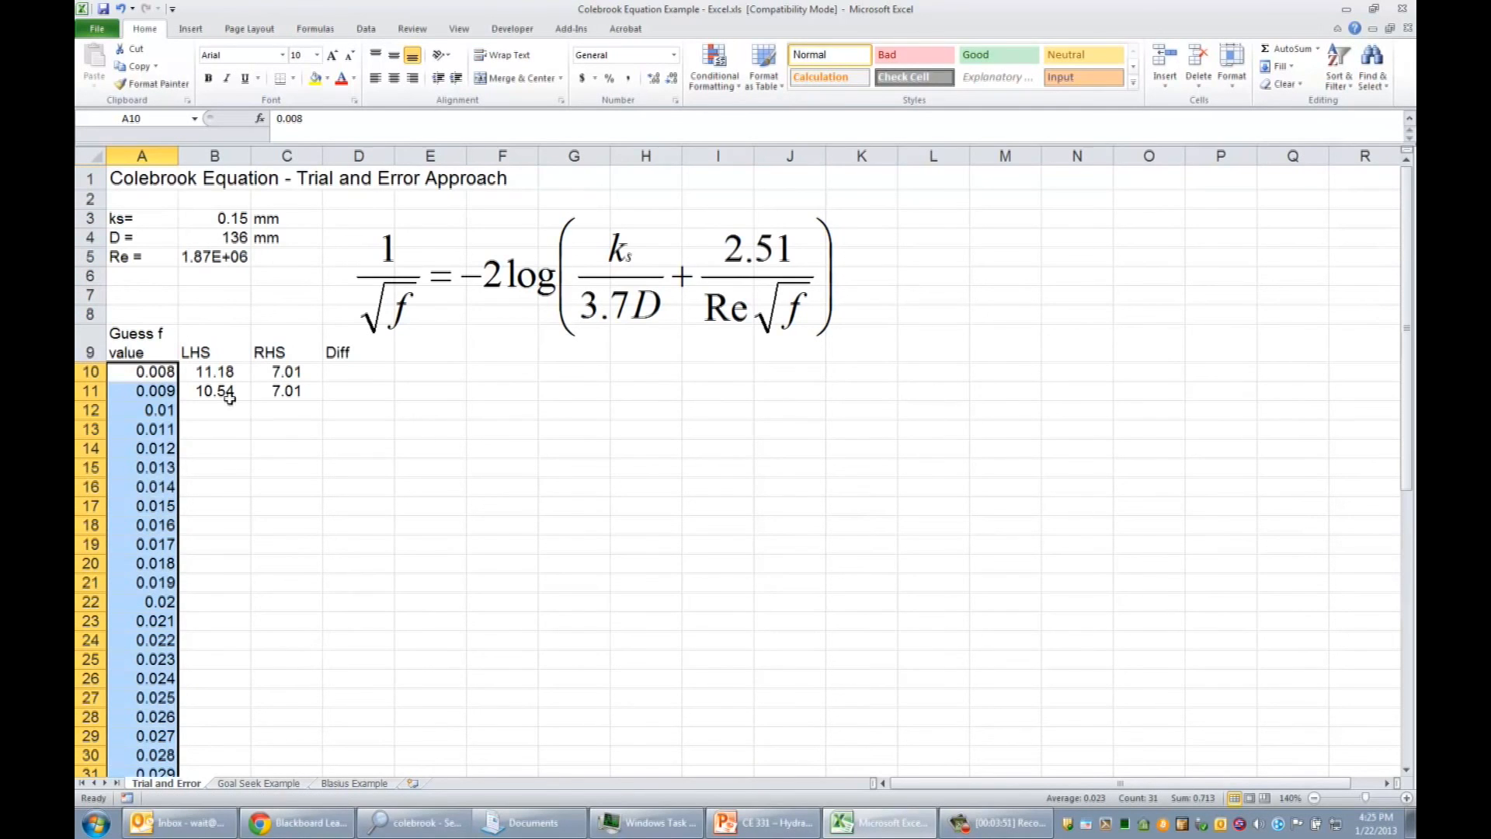
drag(224, 392, 288, 392)
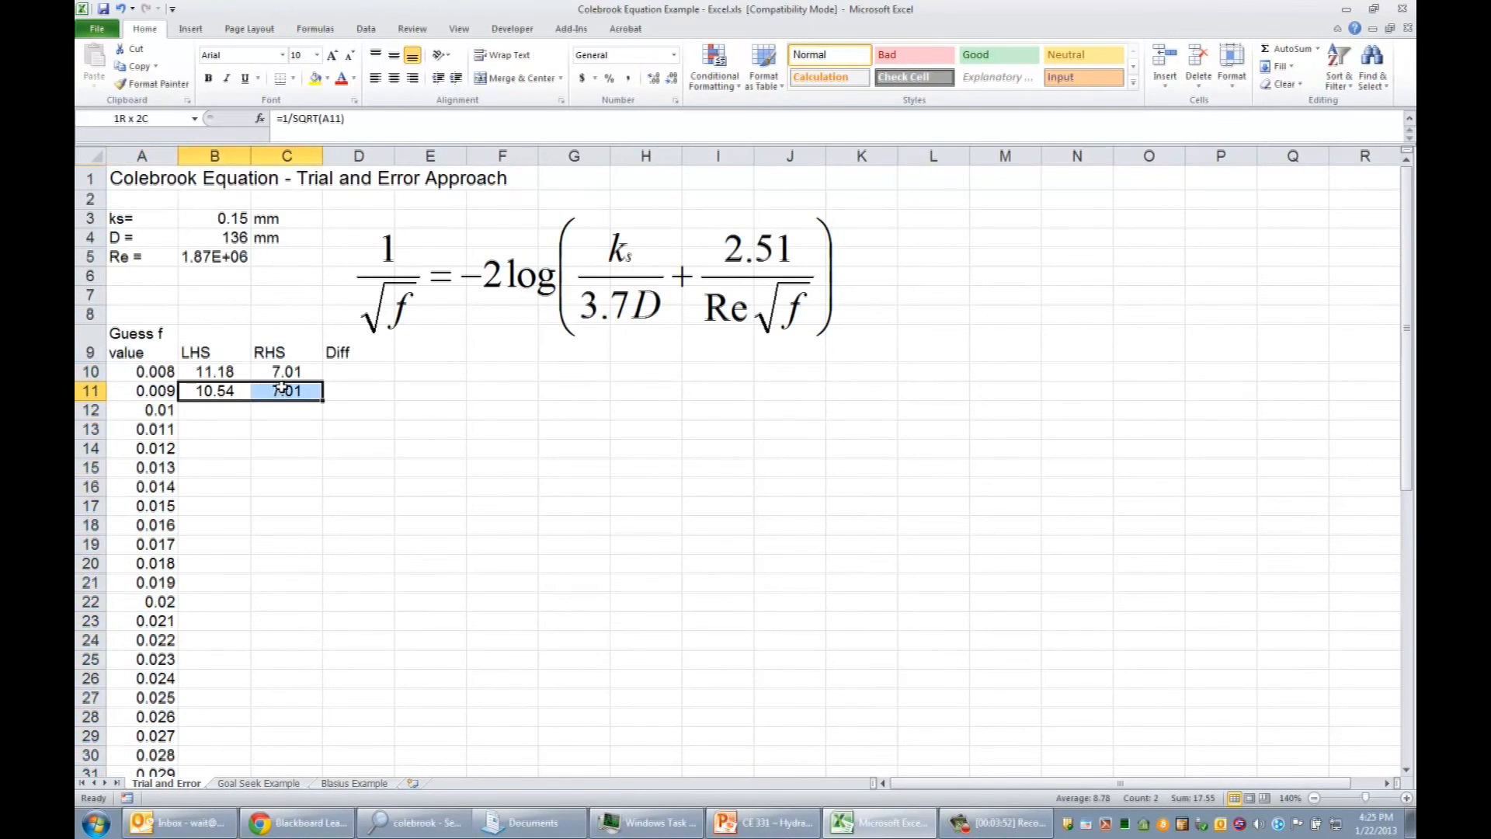
double_click(322, 401)
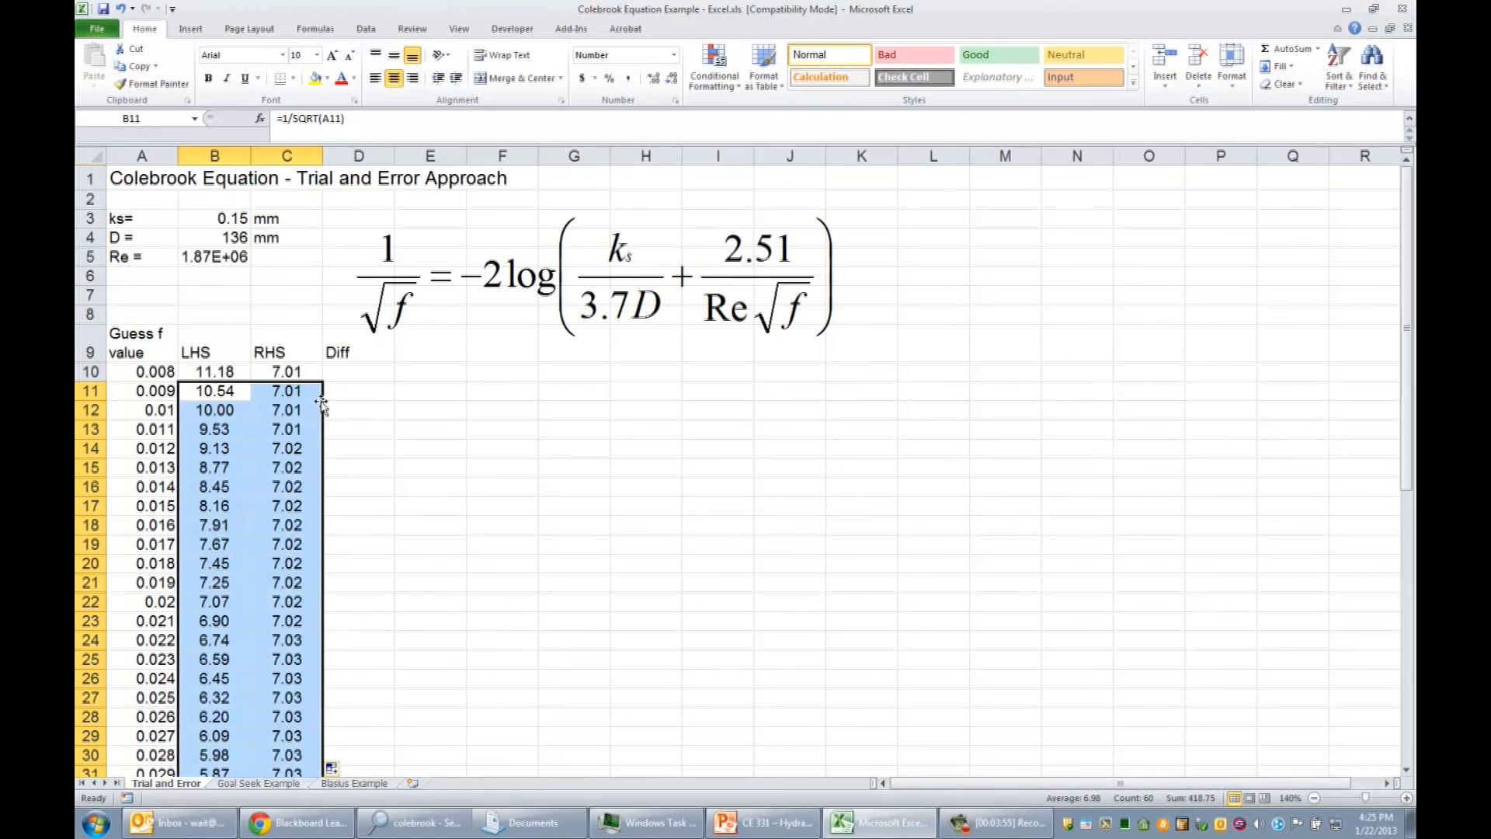
Enter =B10-C10 as the Diff formula in D10 and fill it down alongside all the guesses.
click(343, 367)
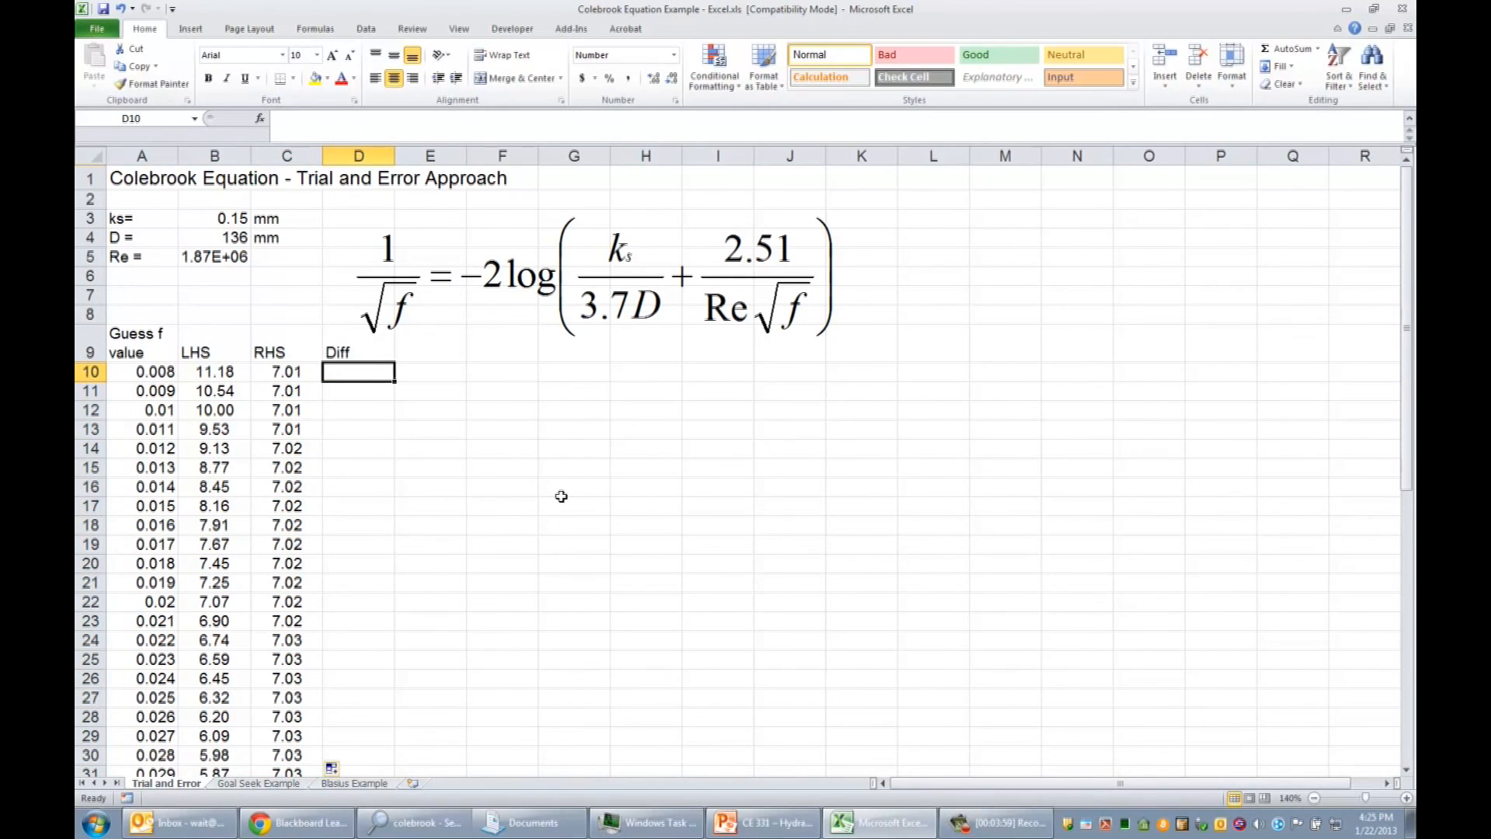
text(=)
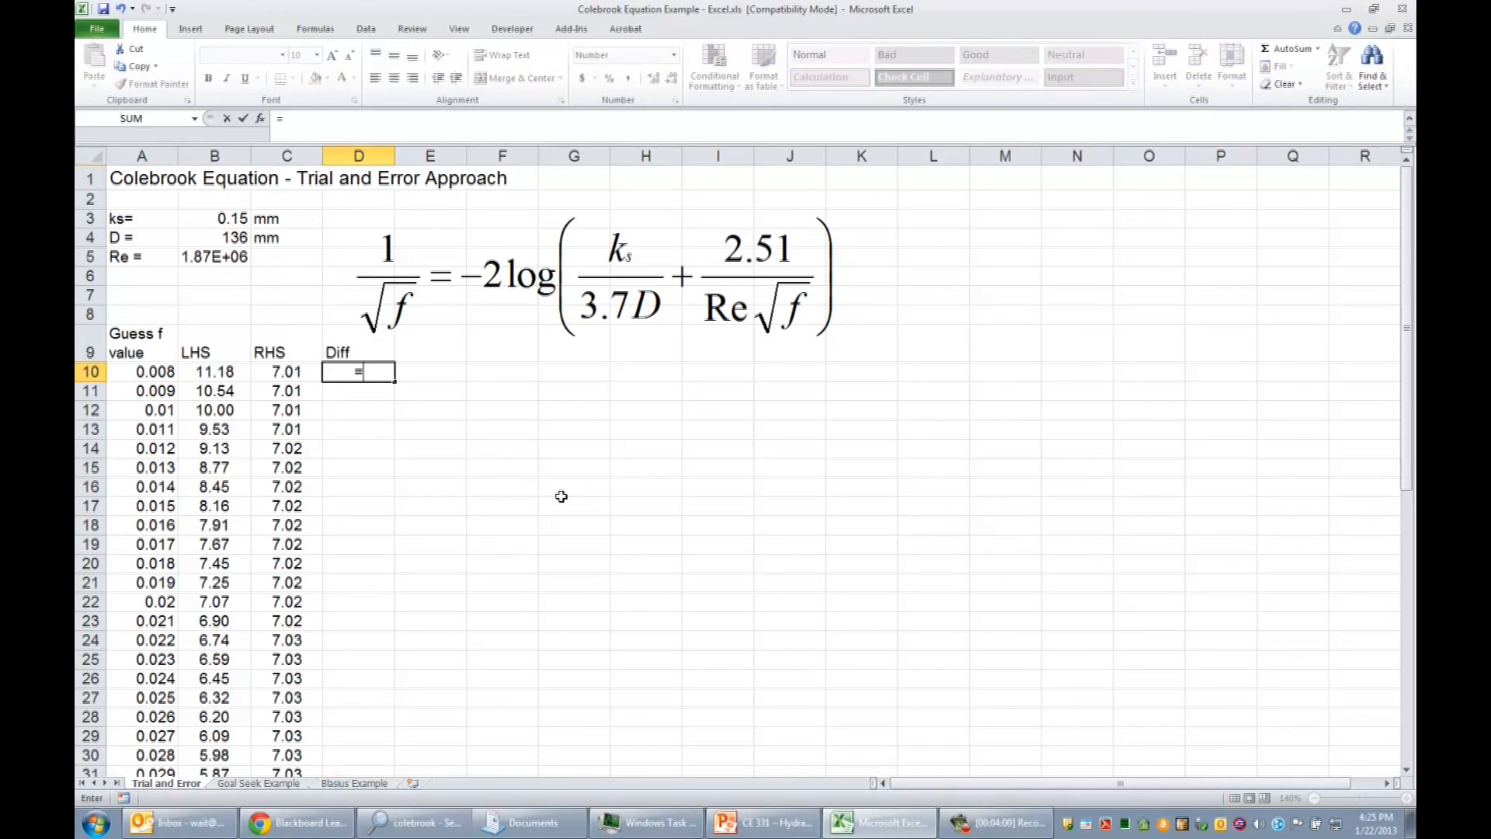
click(240, 371)
text(-)
click(289, 372)
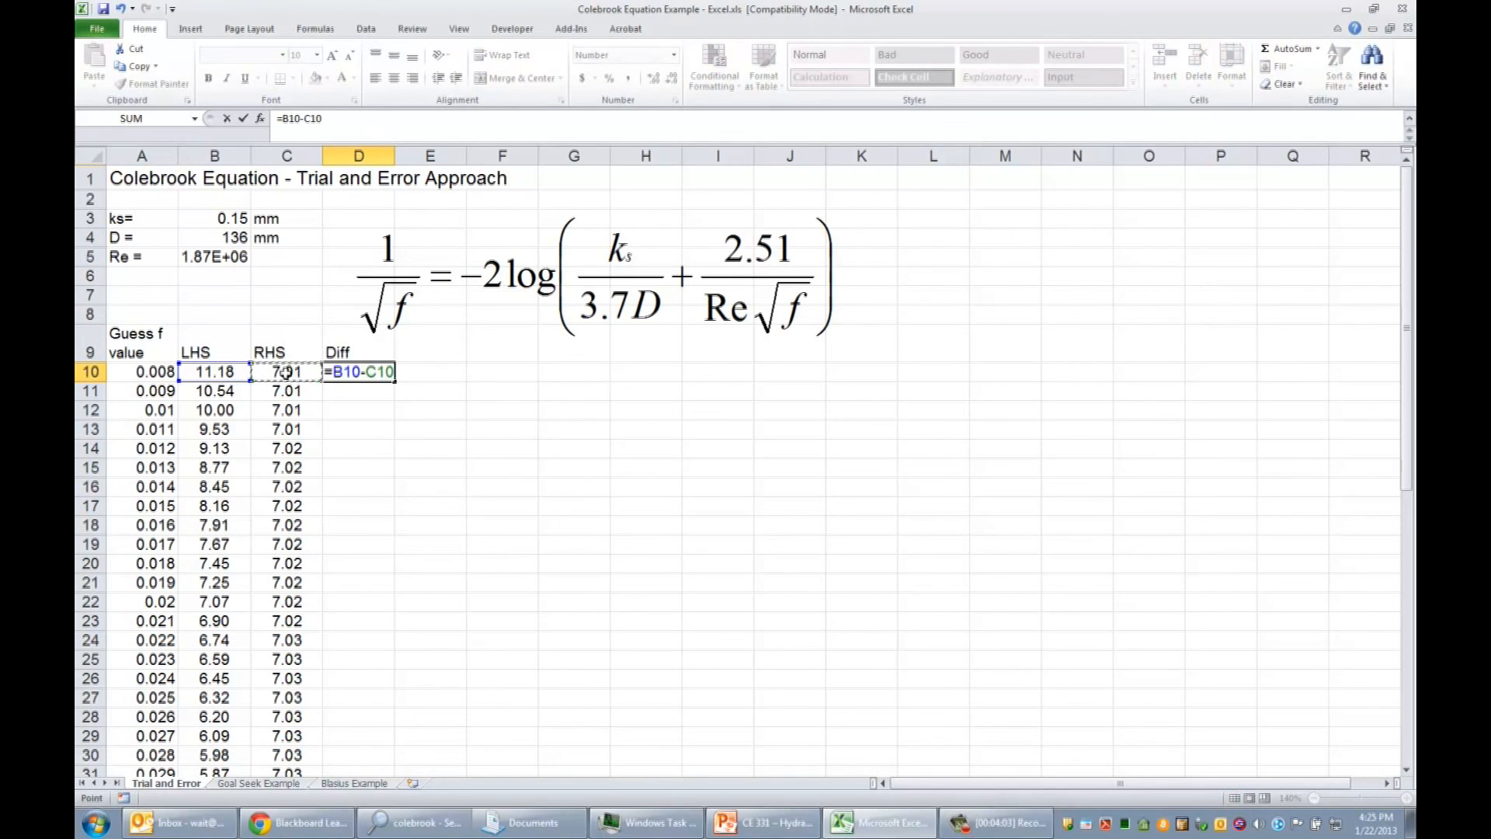
key(Return)
click(349, 371)
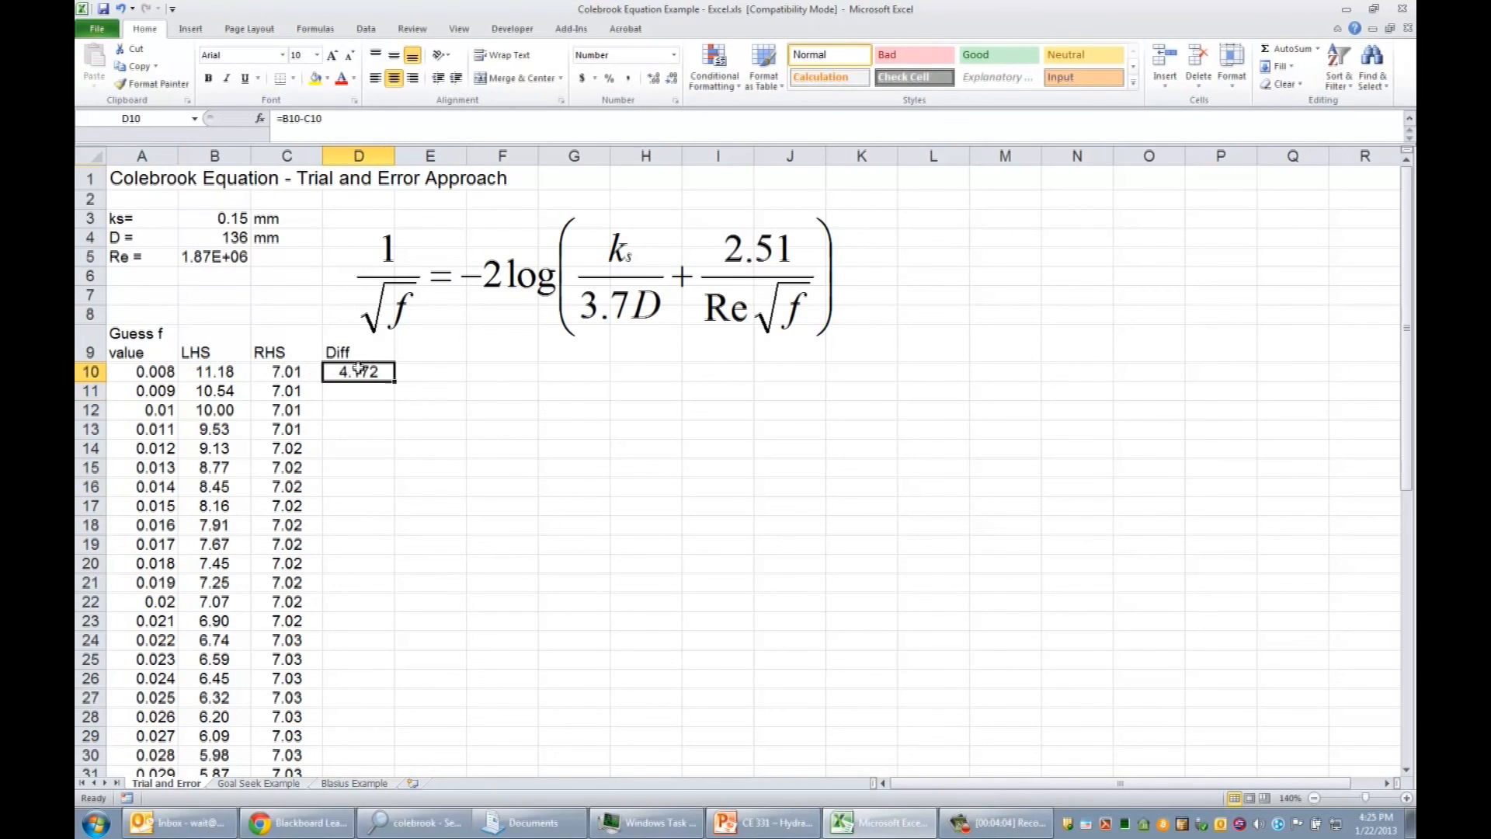
double_click(394, 381)
click(402, 608)
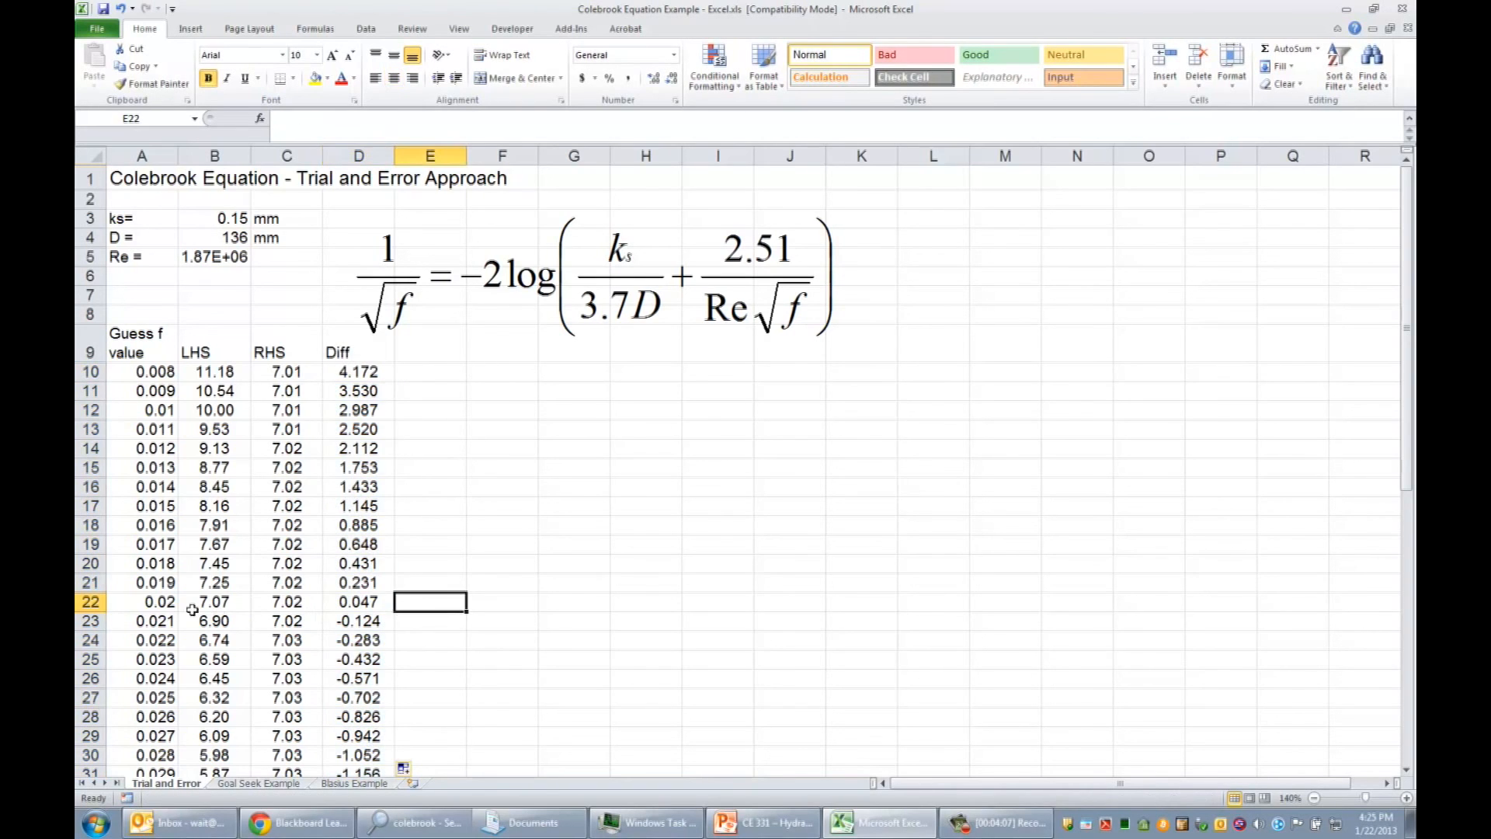
Show the guess in A22 with three decimals and check the LHS and RHS formulas in row 22.
click(157, 600)
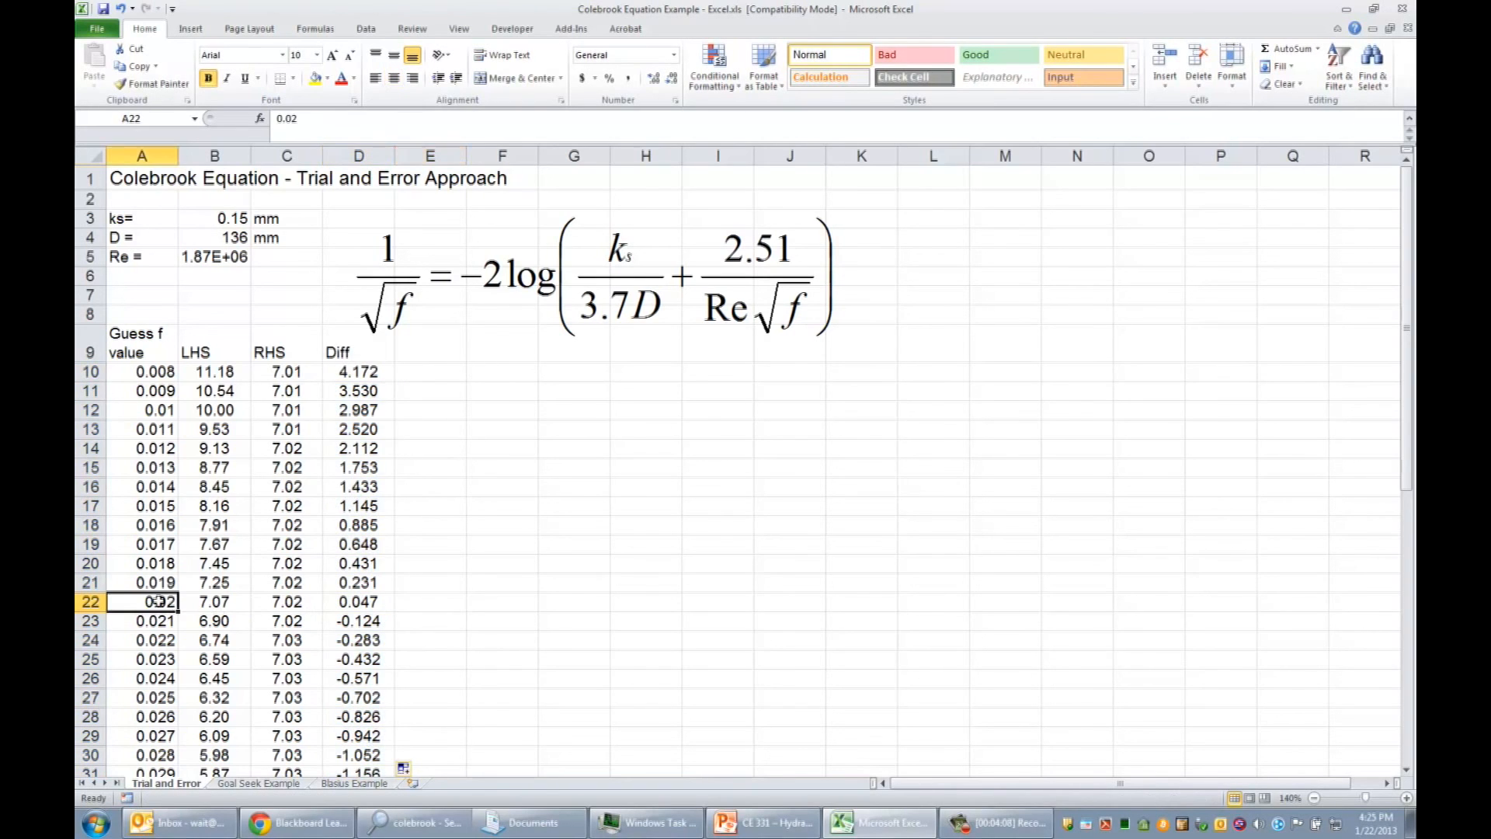
click(653, 78)
click(449, 621)
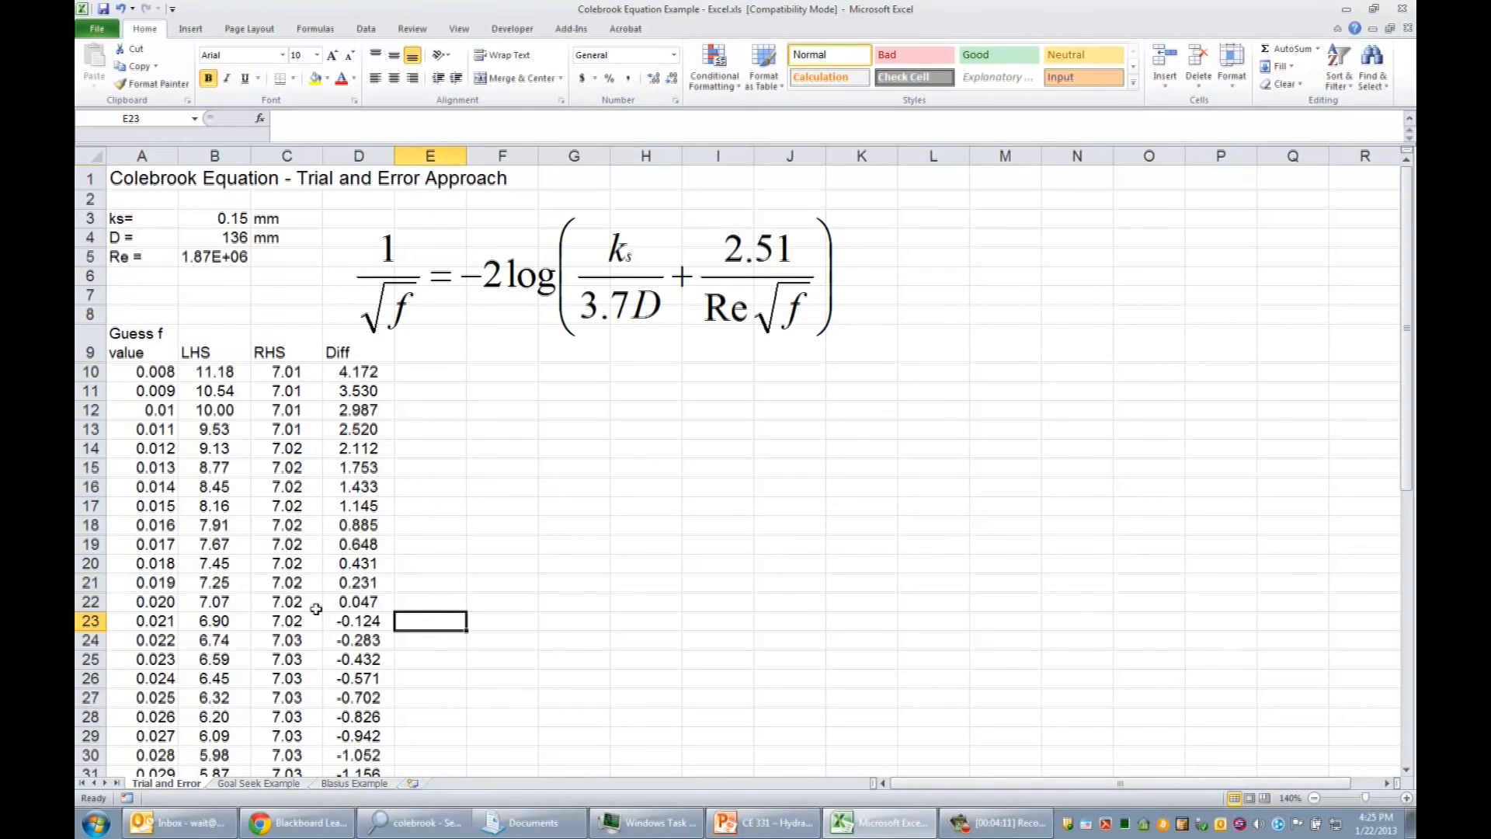
click(262, 601)
click(231, 601)
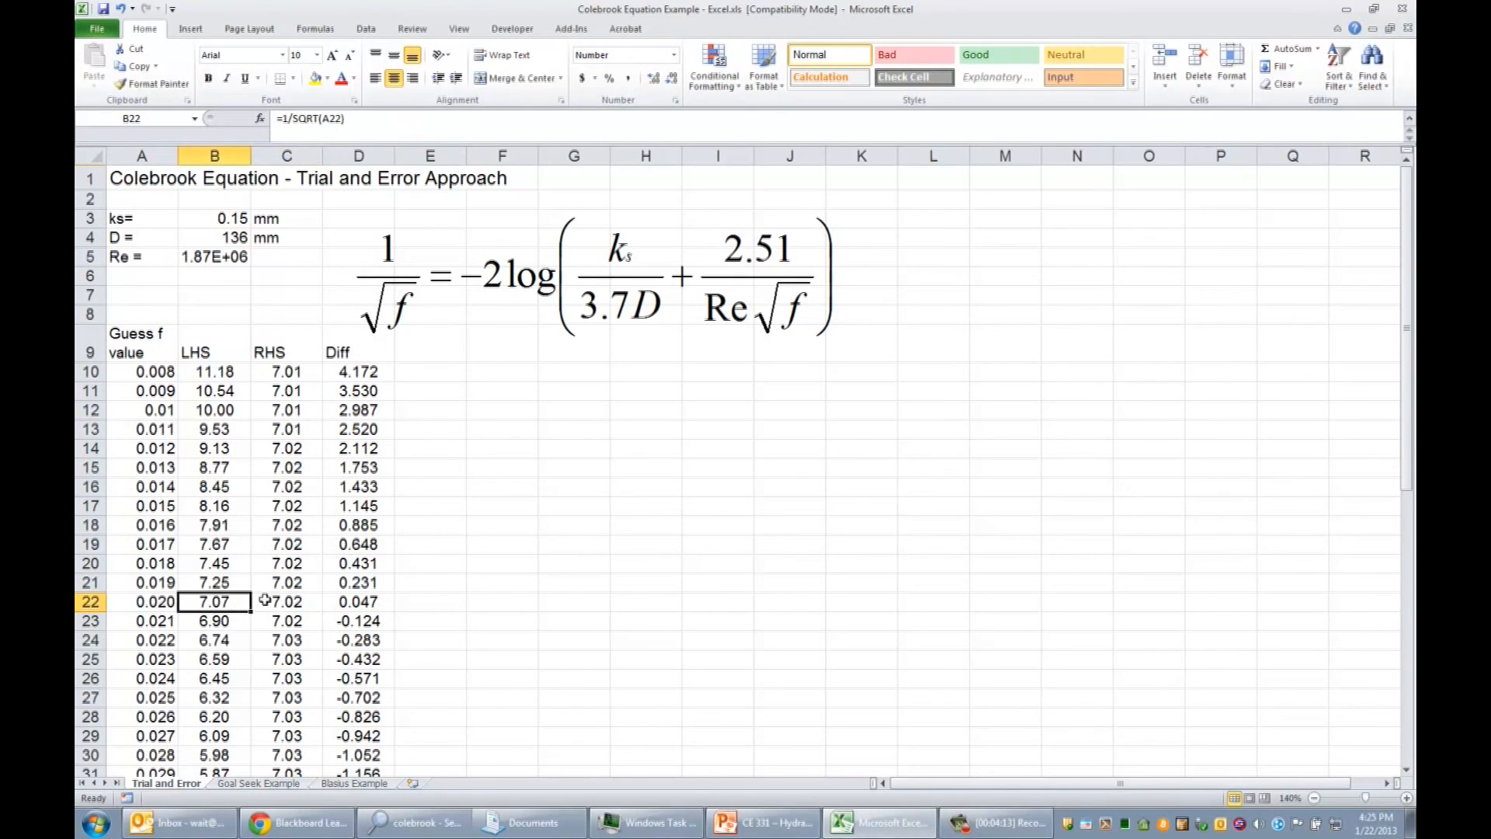
click(265, 599)
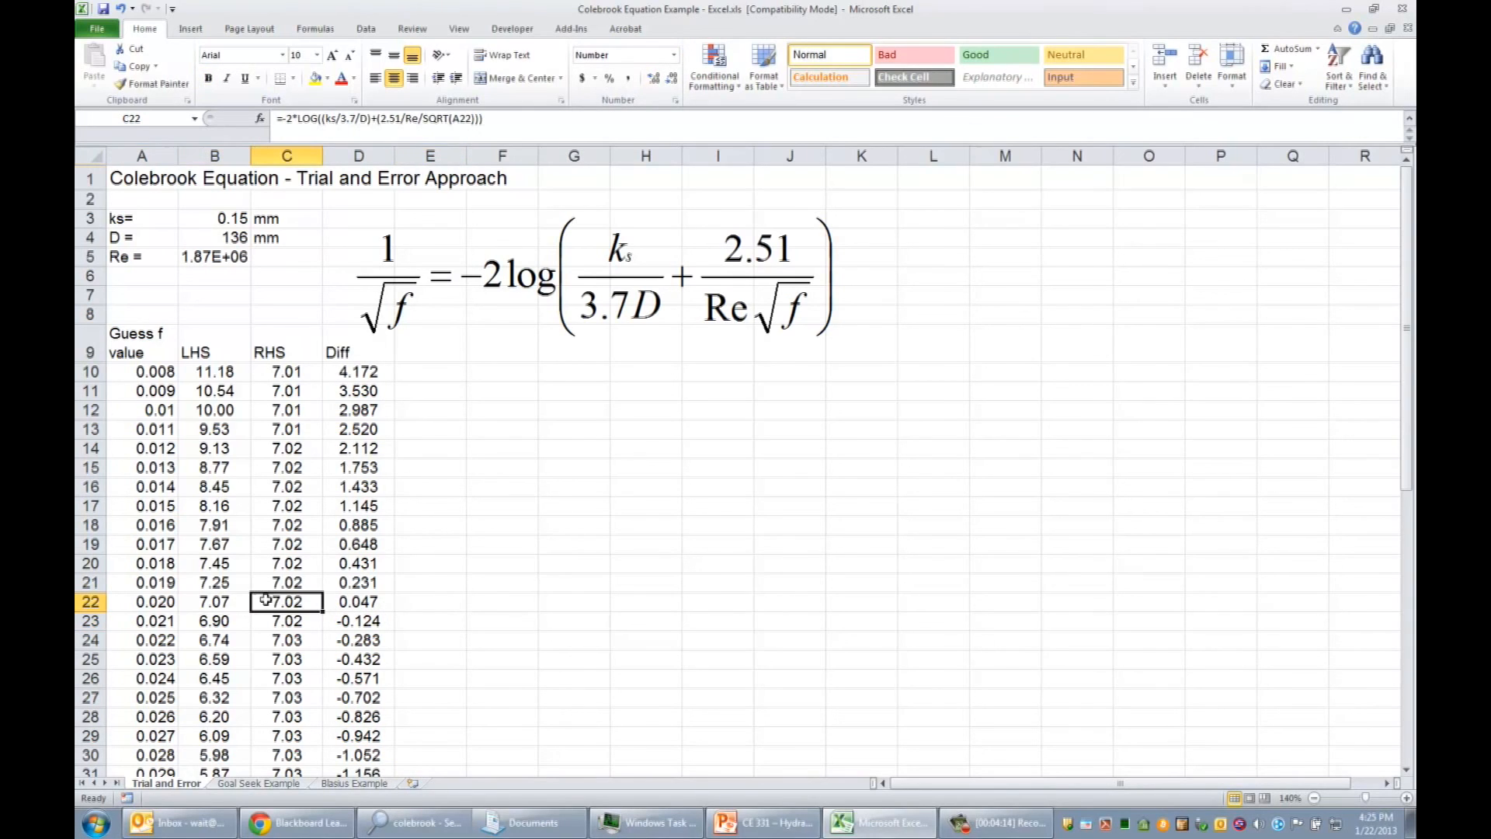
Refine the guess in A22 to 0.0201 and display it with four decimals.
click(158, 602)
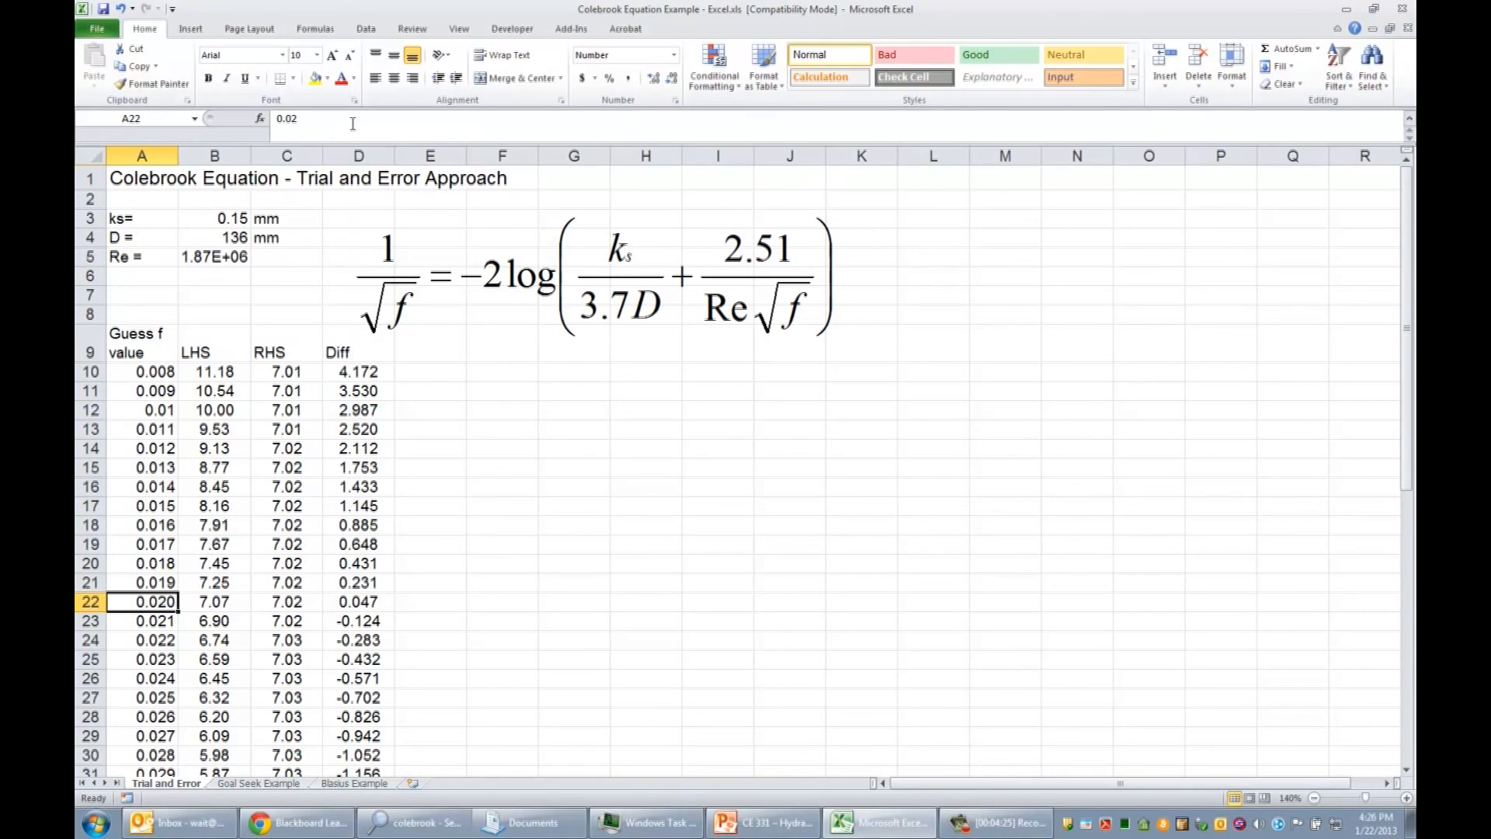
click(309, 128)
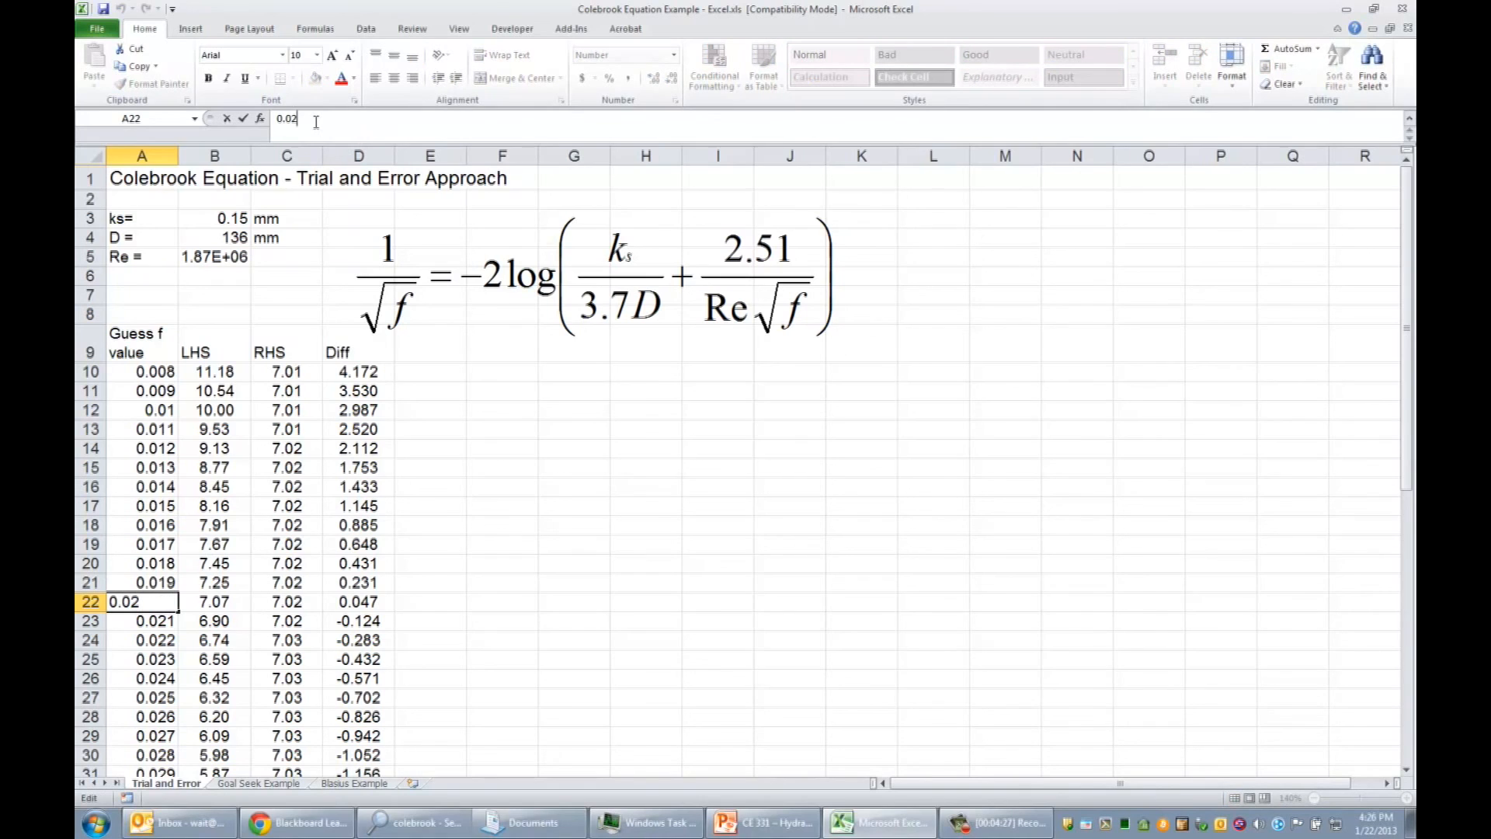
text(0)
key(Return)
key(Up)
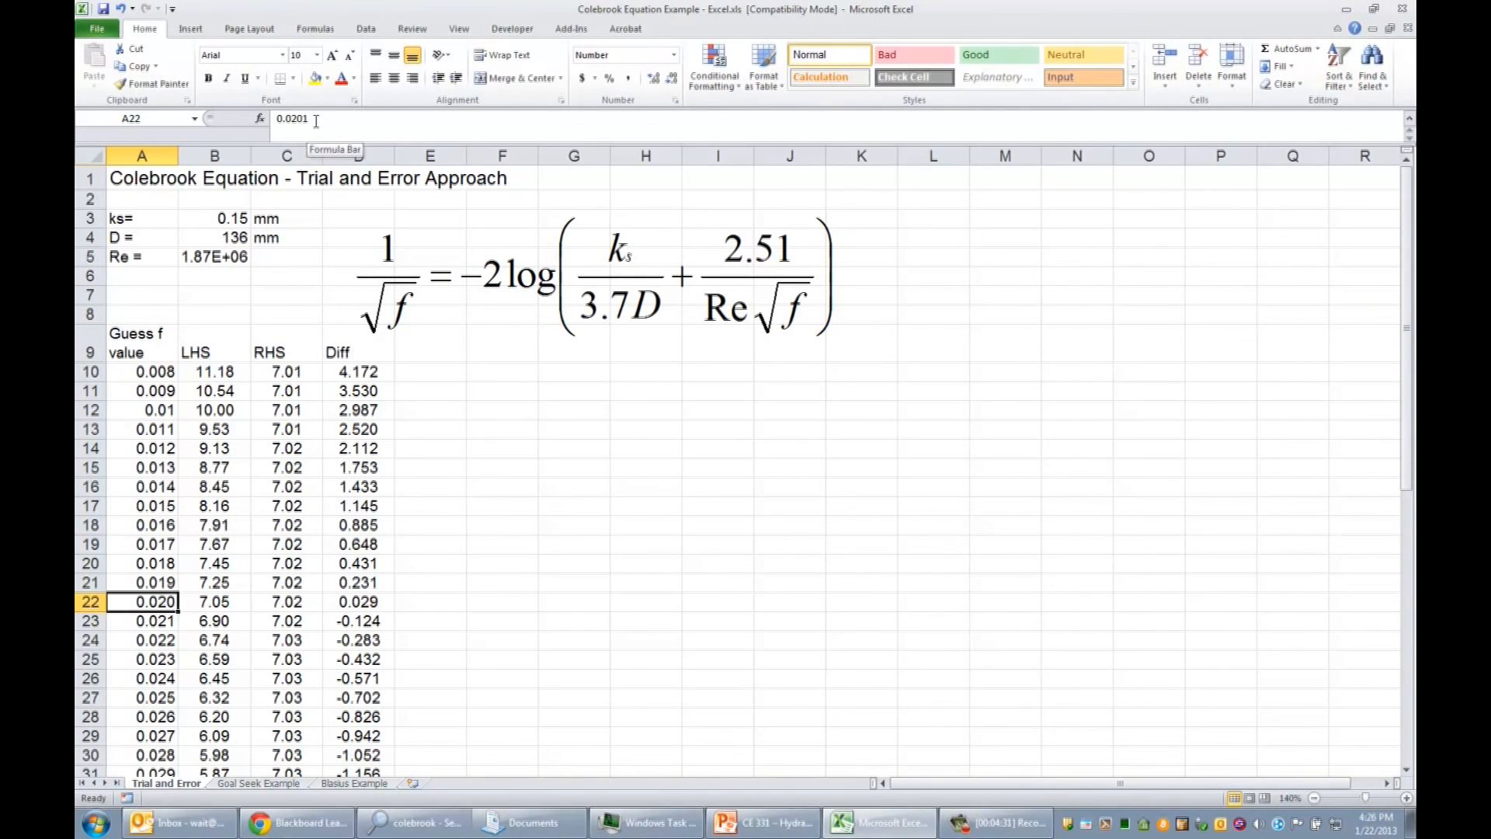
click(655, 80)
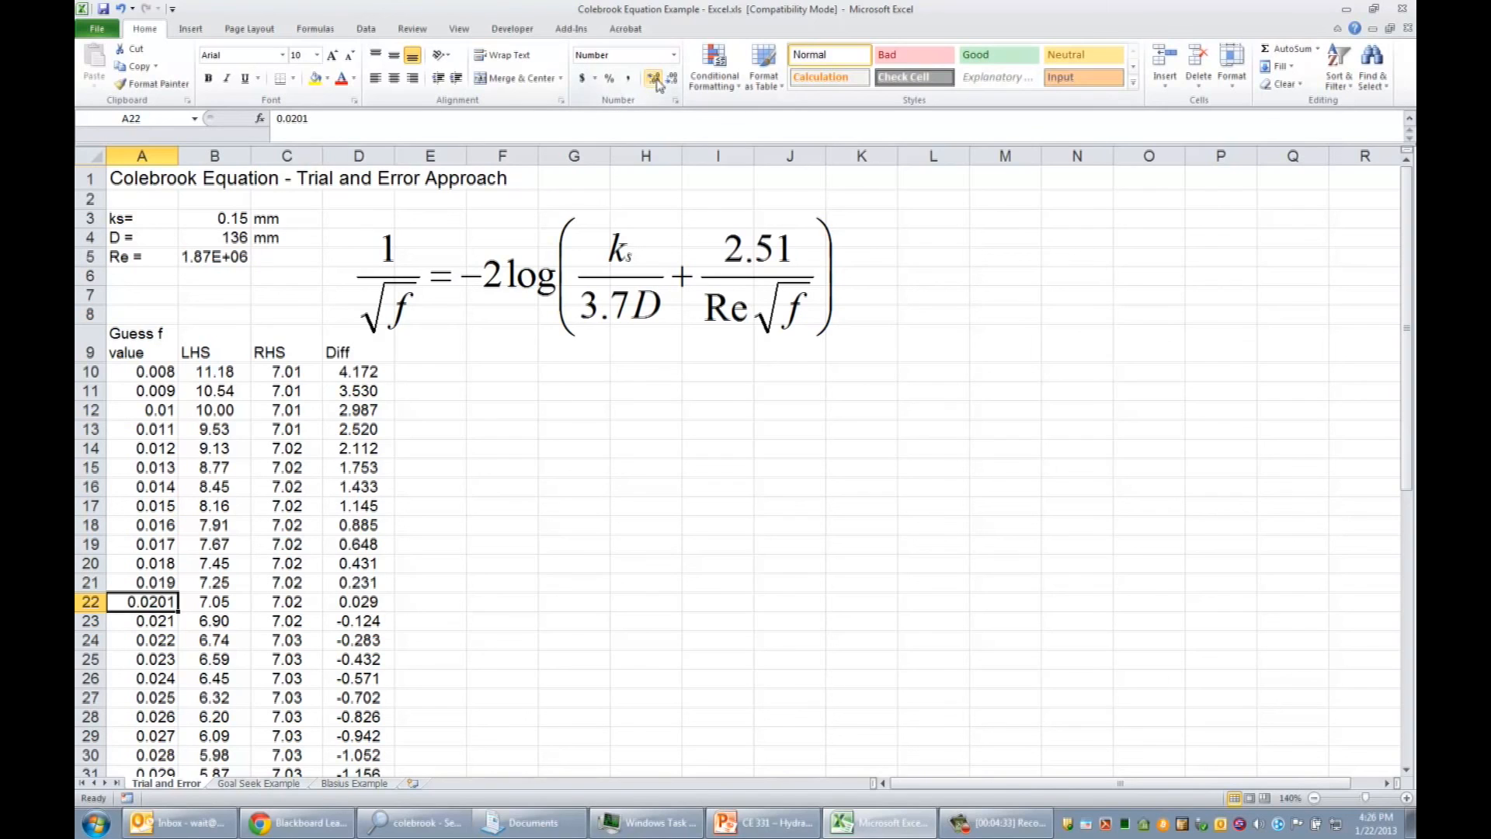
Try 0.0202 as the guess in A22 and raise it to 0.0203.
click(308, 118)
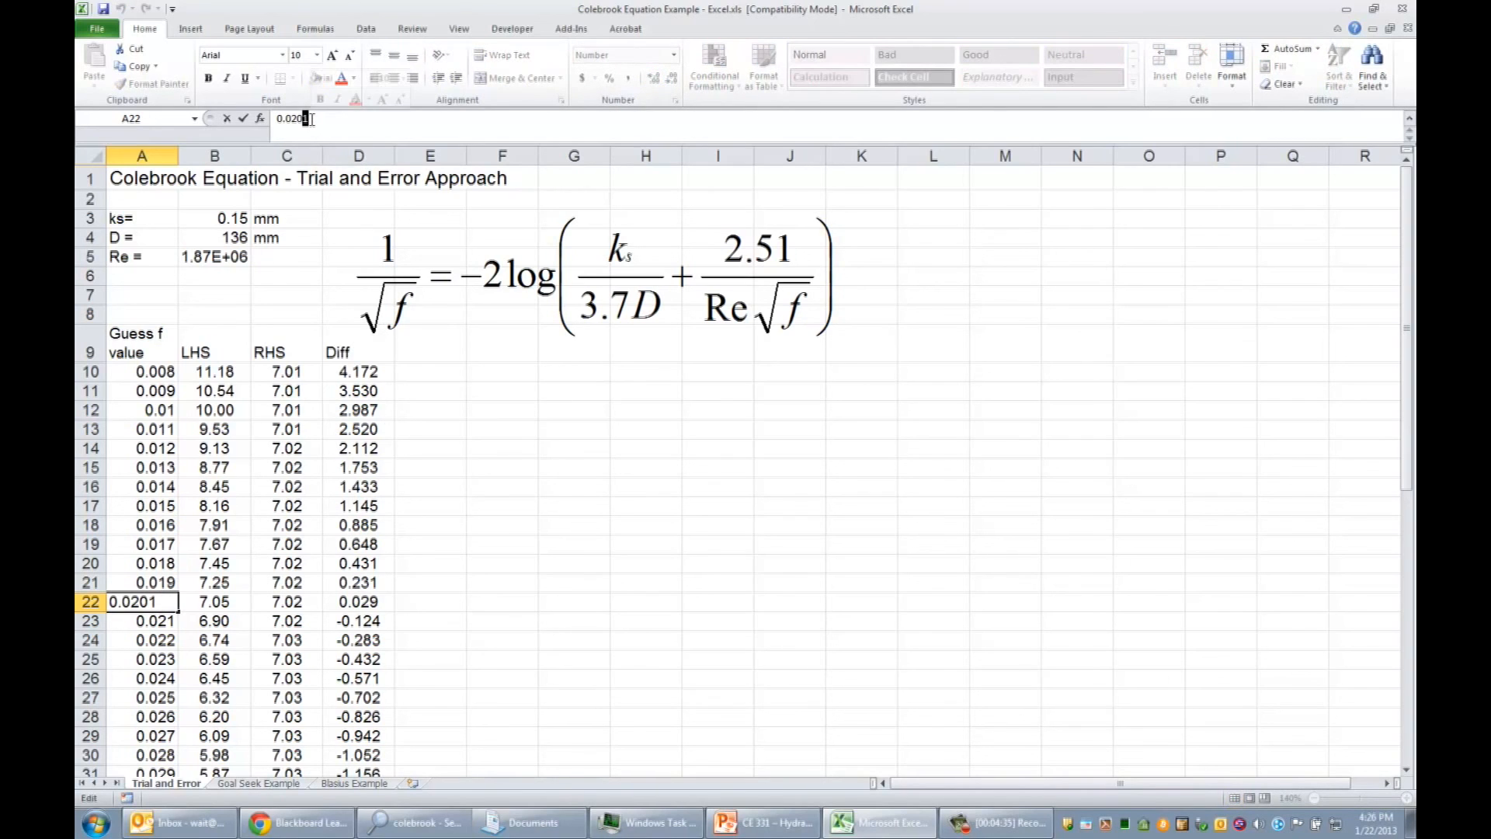
text(2)
key(Return)
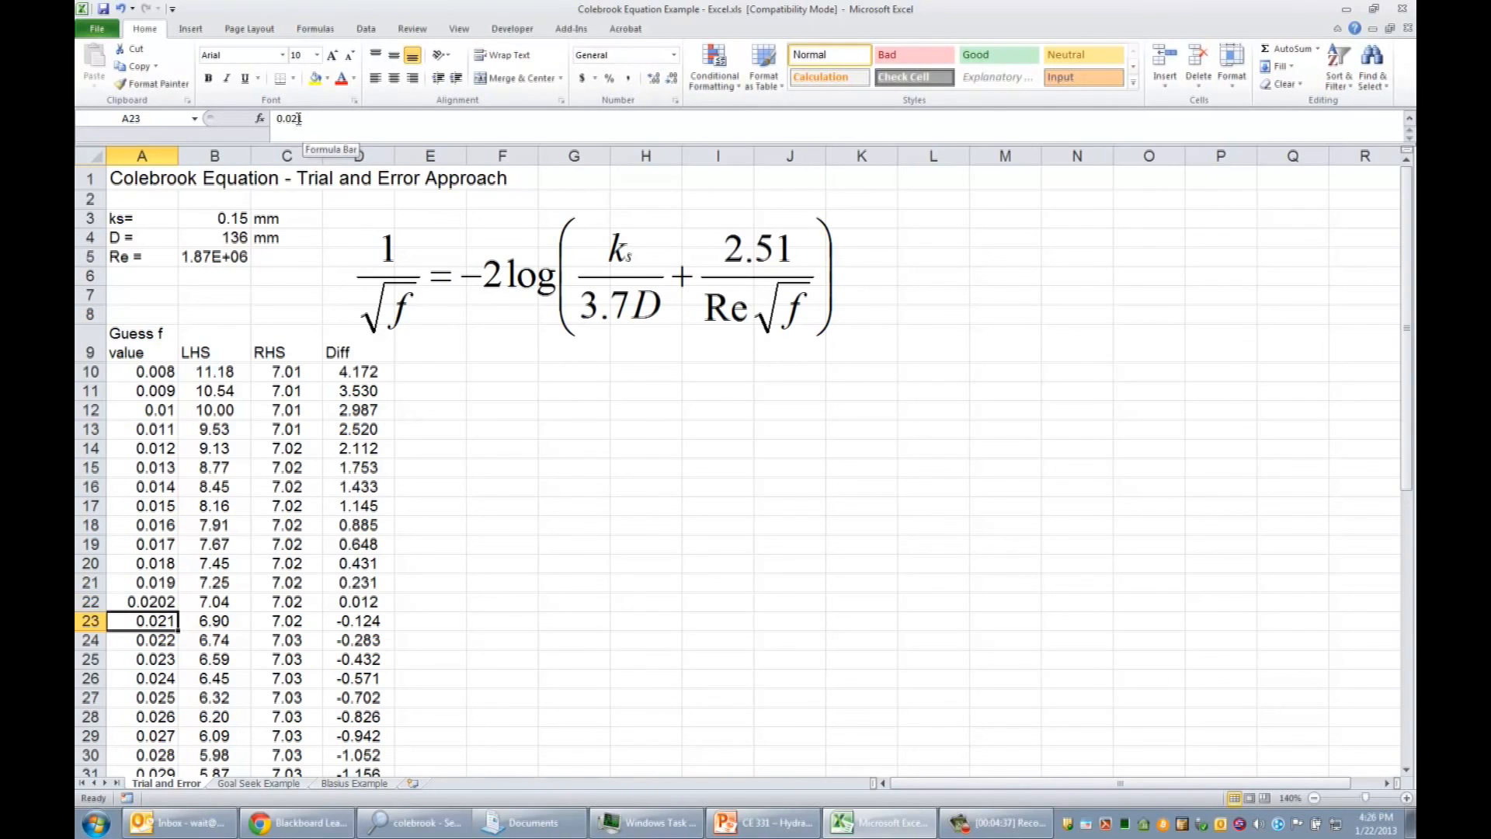
click(147, 603)
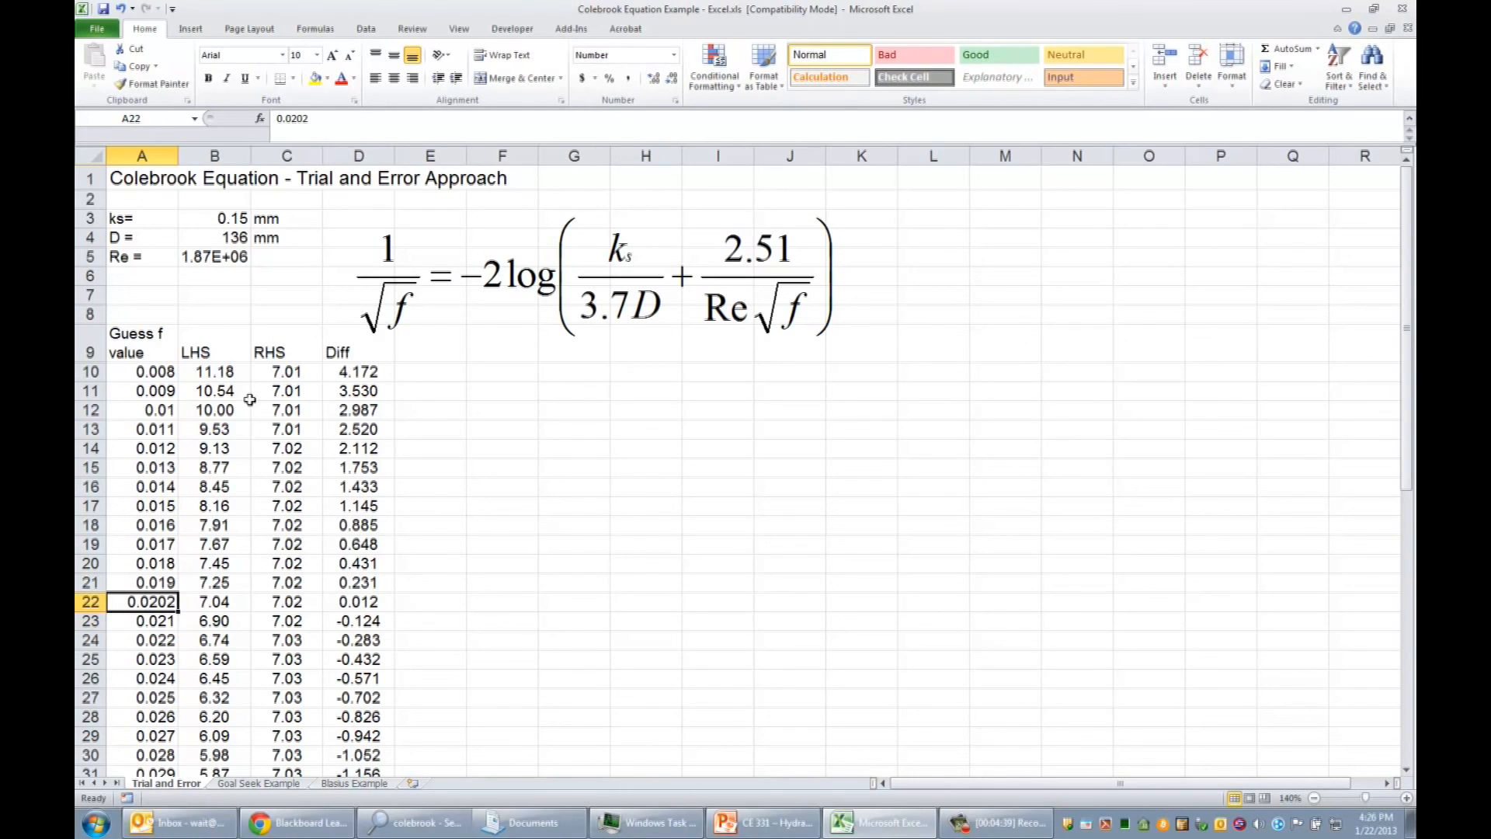
click(309, 118)
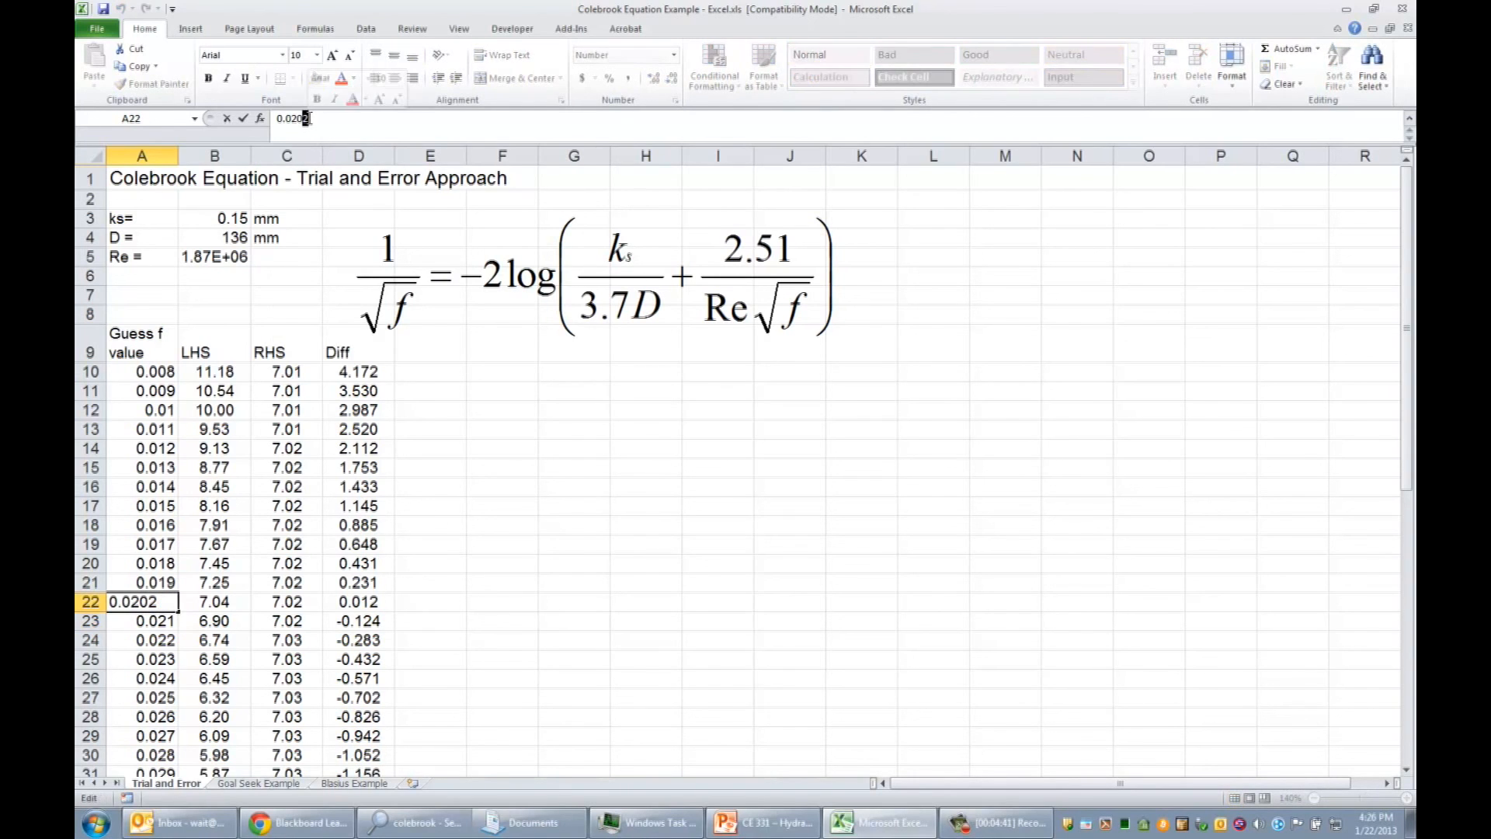
key(BackSpace)
text(3)
key(Return)
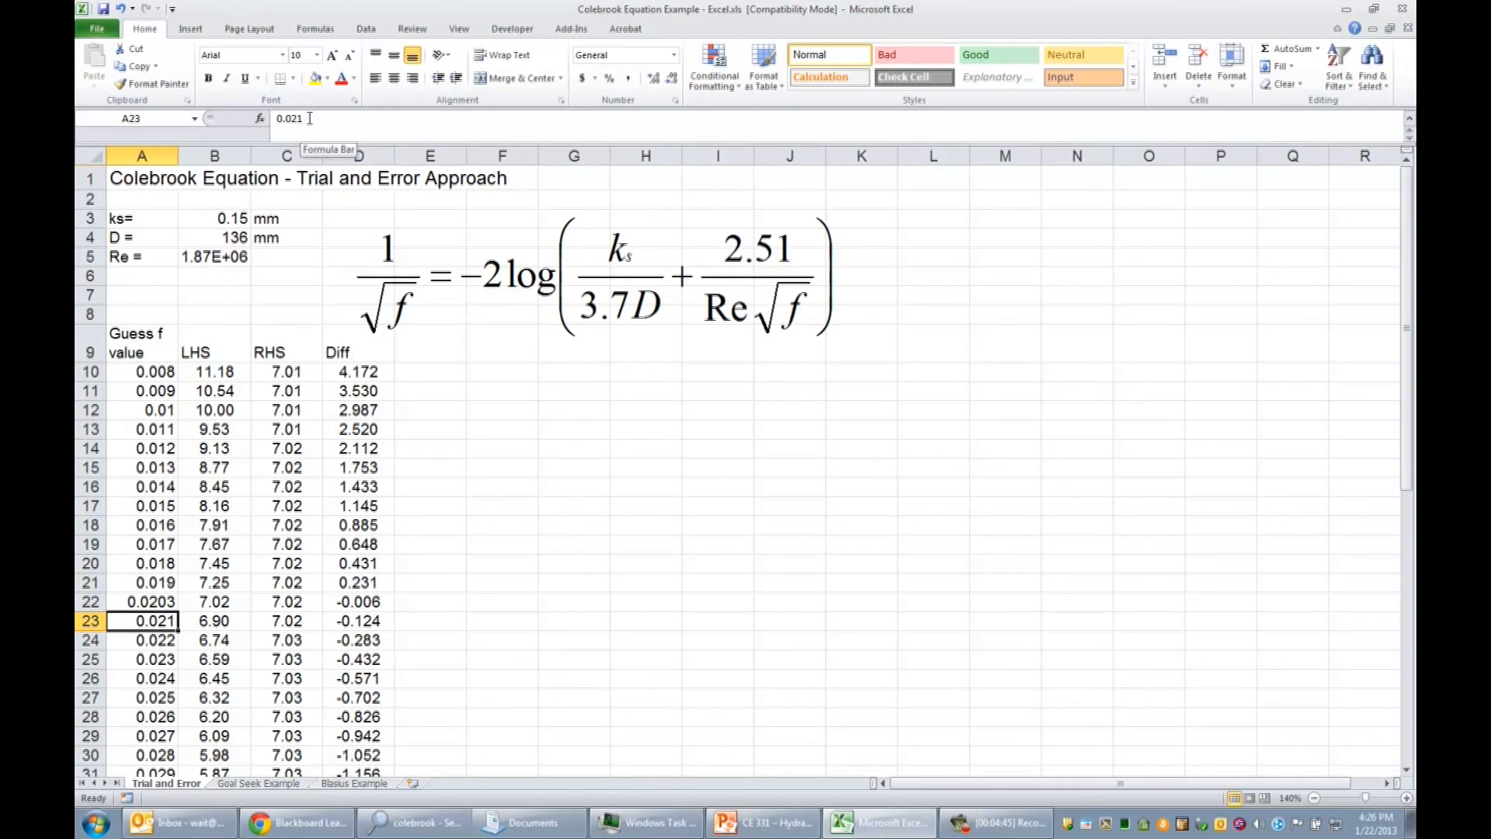
Test a guess of 0.0204 in A22 and return it to 0.0203.
click(159, 600)
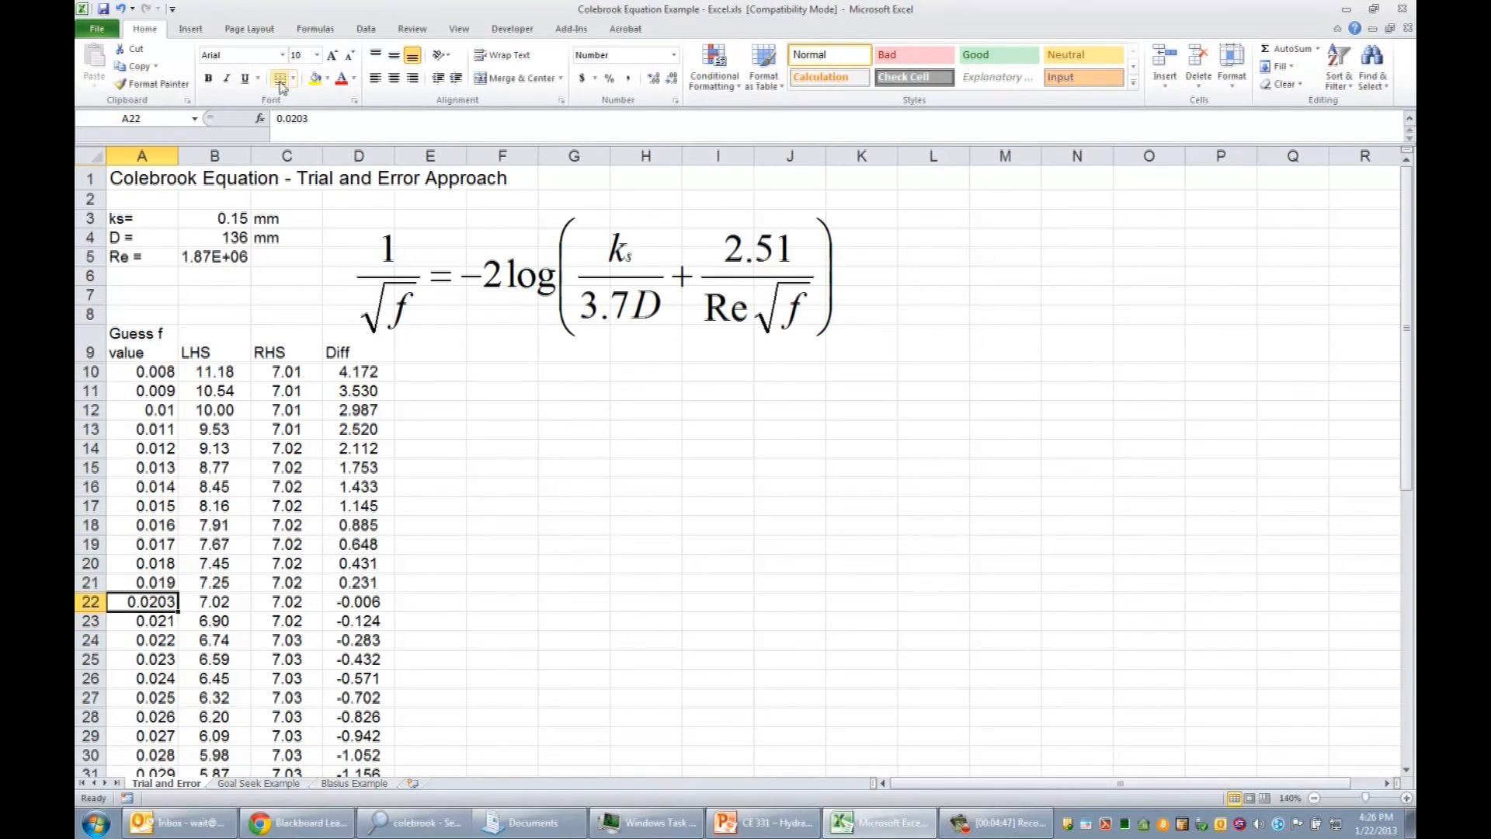
click(307, 119)
text(4)
key(Return)
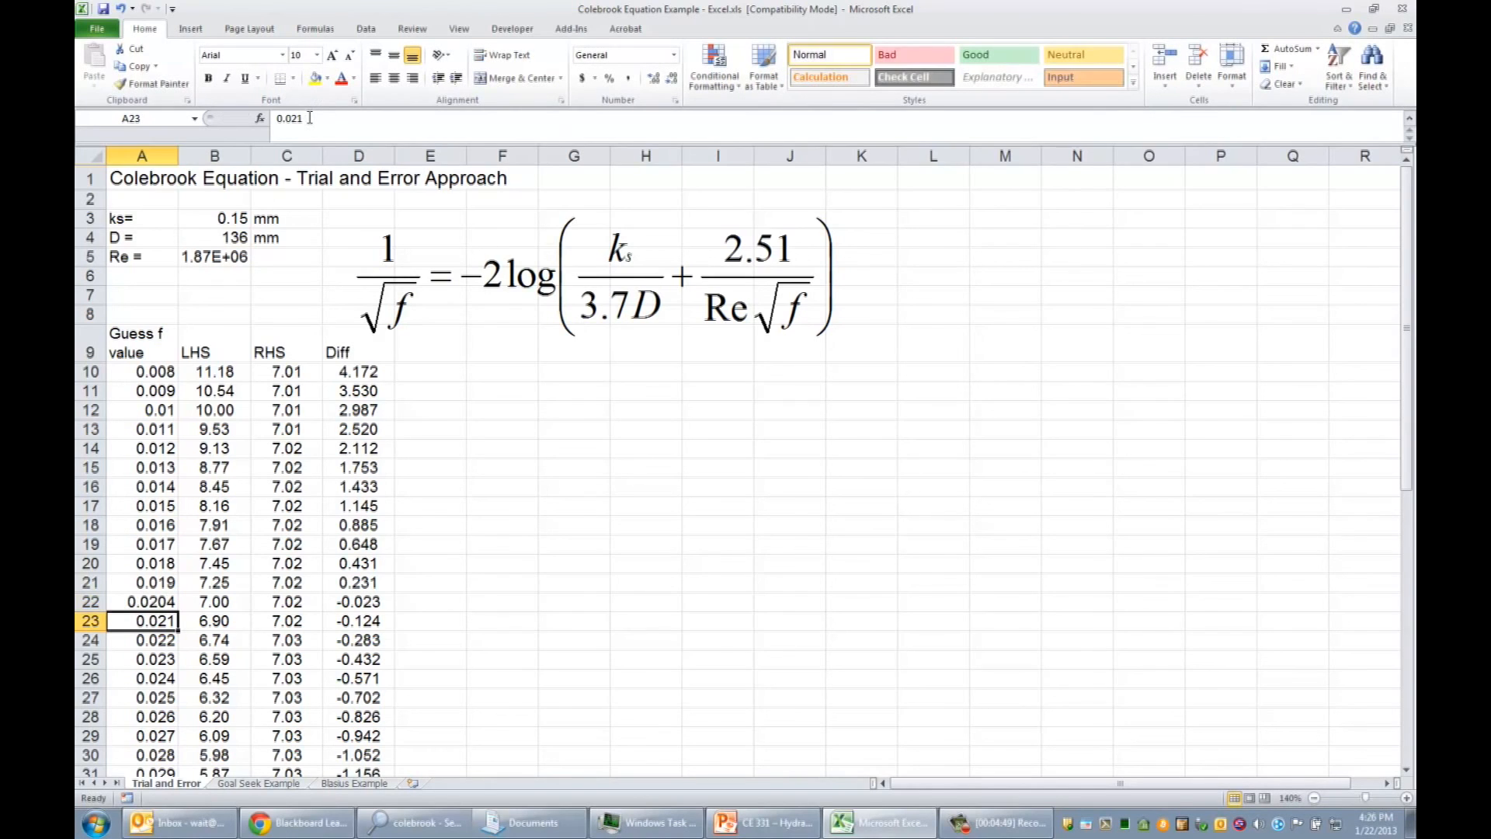
click(116, 599)
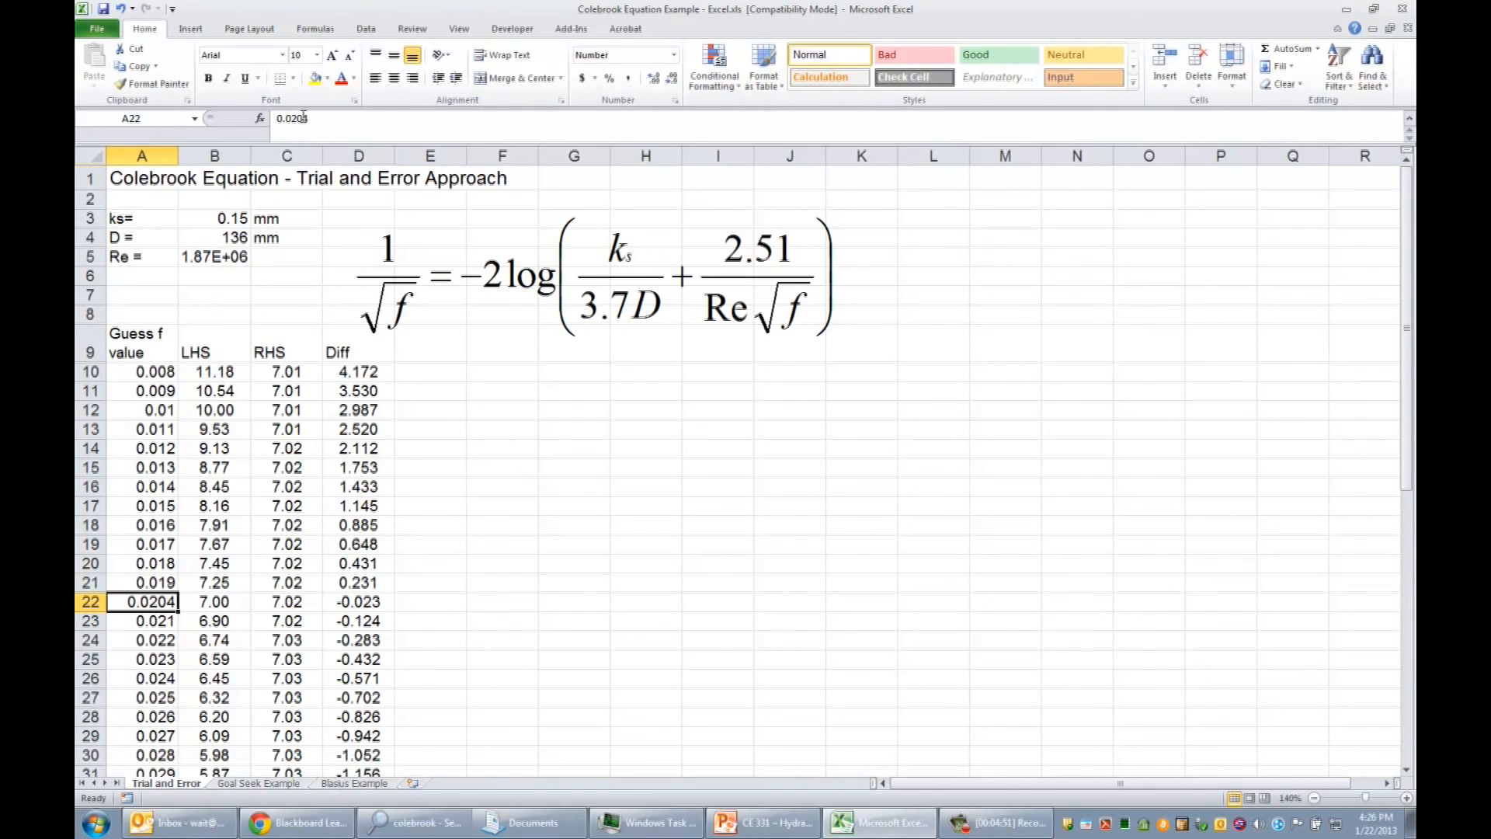
drag(302, 118, 310, 118)
text(3)
key(Return)
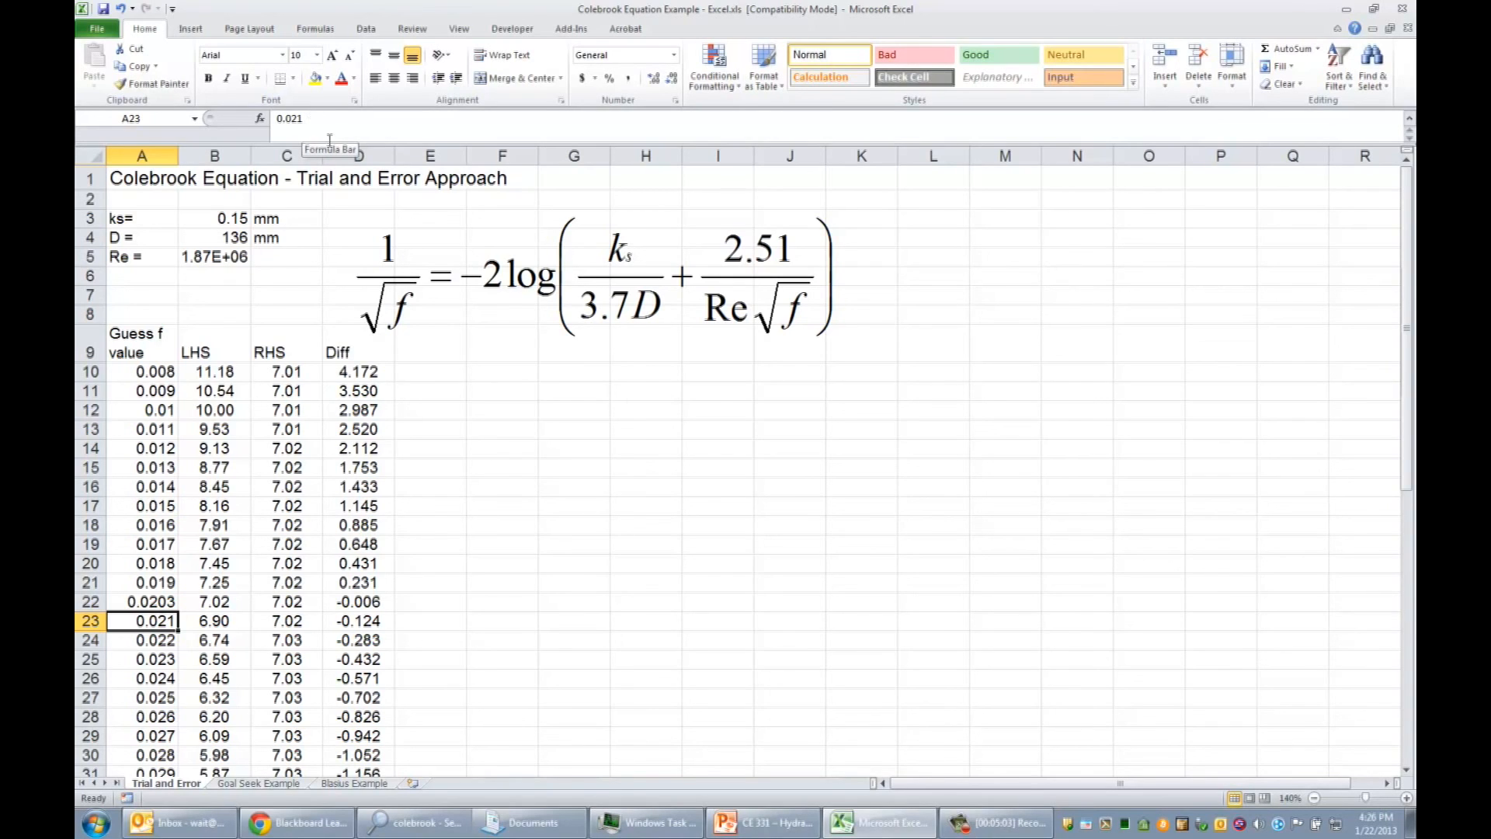
Clear the guess, LHS, RHS and Diff entries in row 10 of the Goal Seek Example sheet and check its ks input.
click(276, 784)
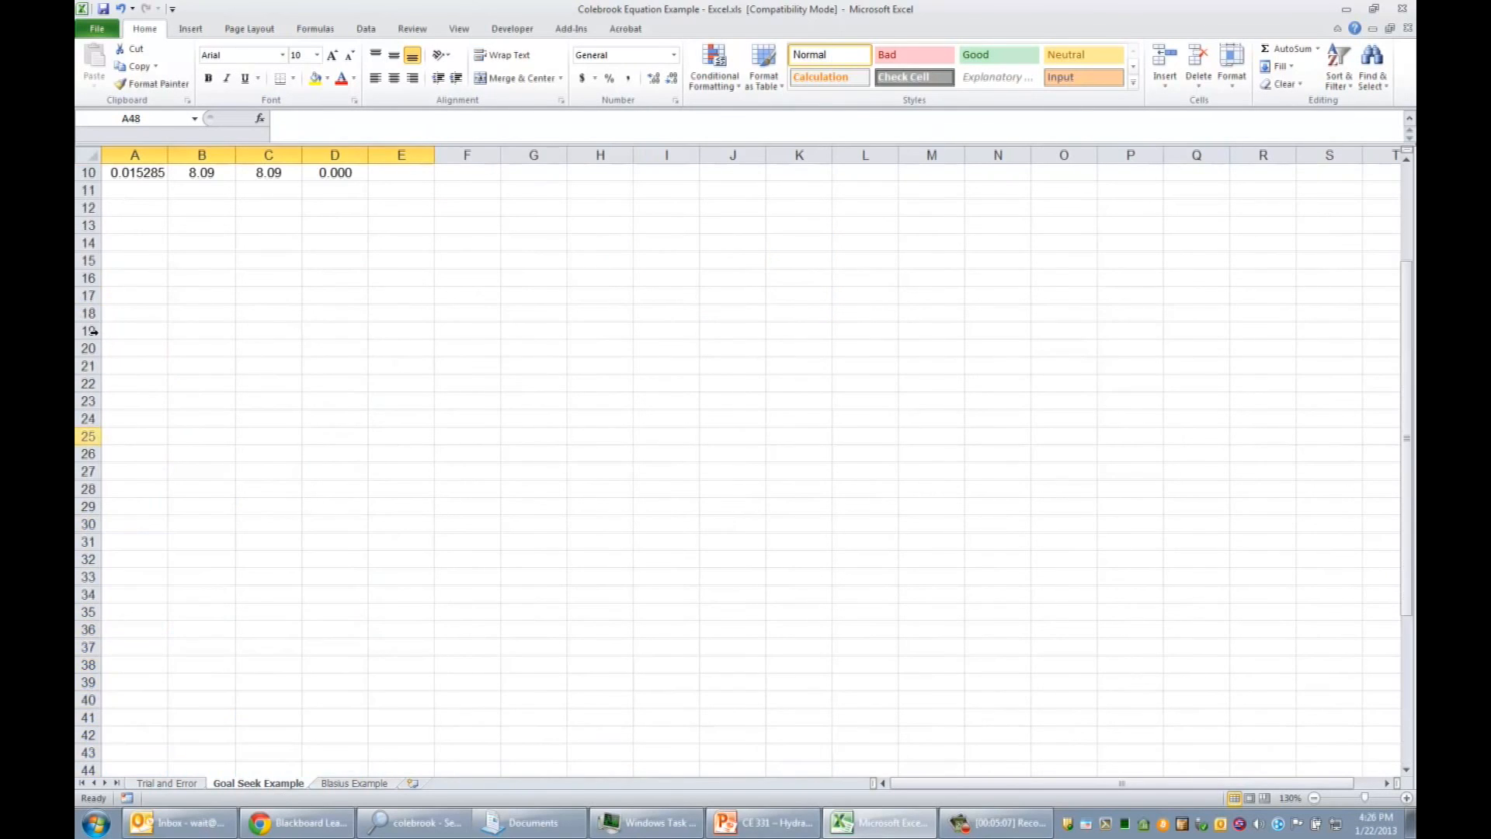
drag(147, 353, 312, 356)
key(Delete)
key(Down)
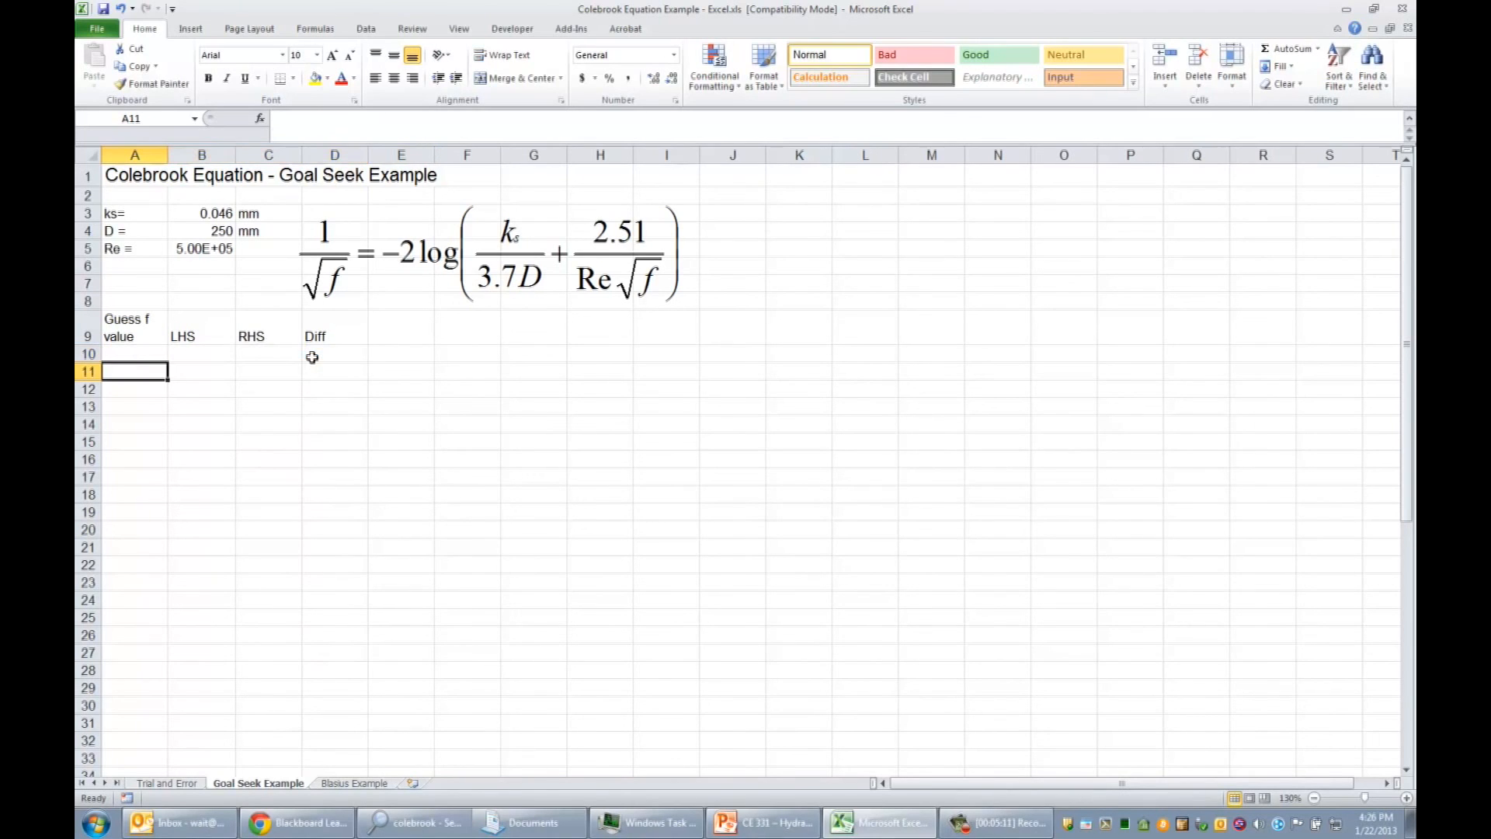
click(218, 208)
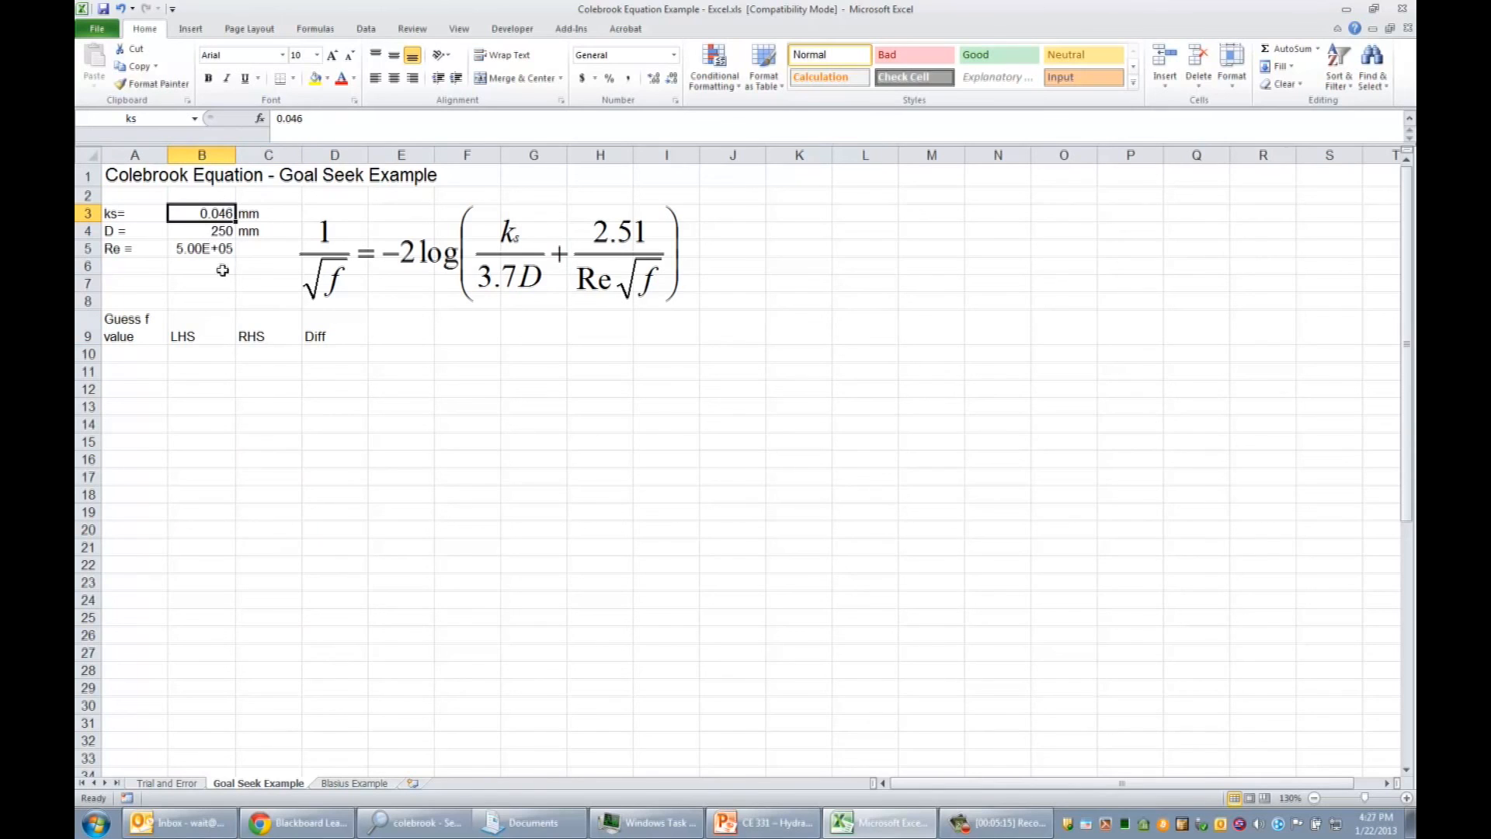
Return to the Trial and Error sheet and create a copy of it at the end of the workbook.
click(171, 783)
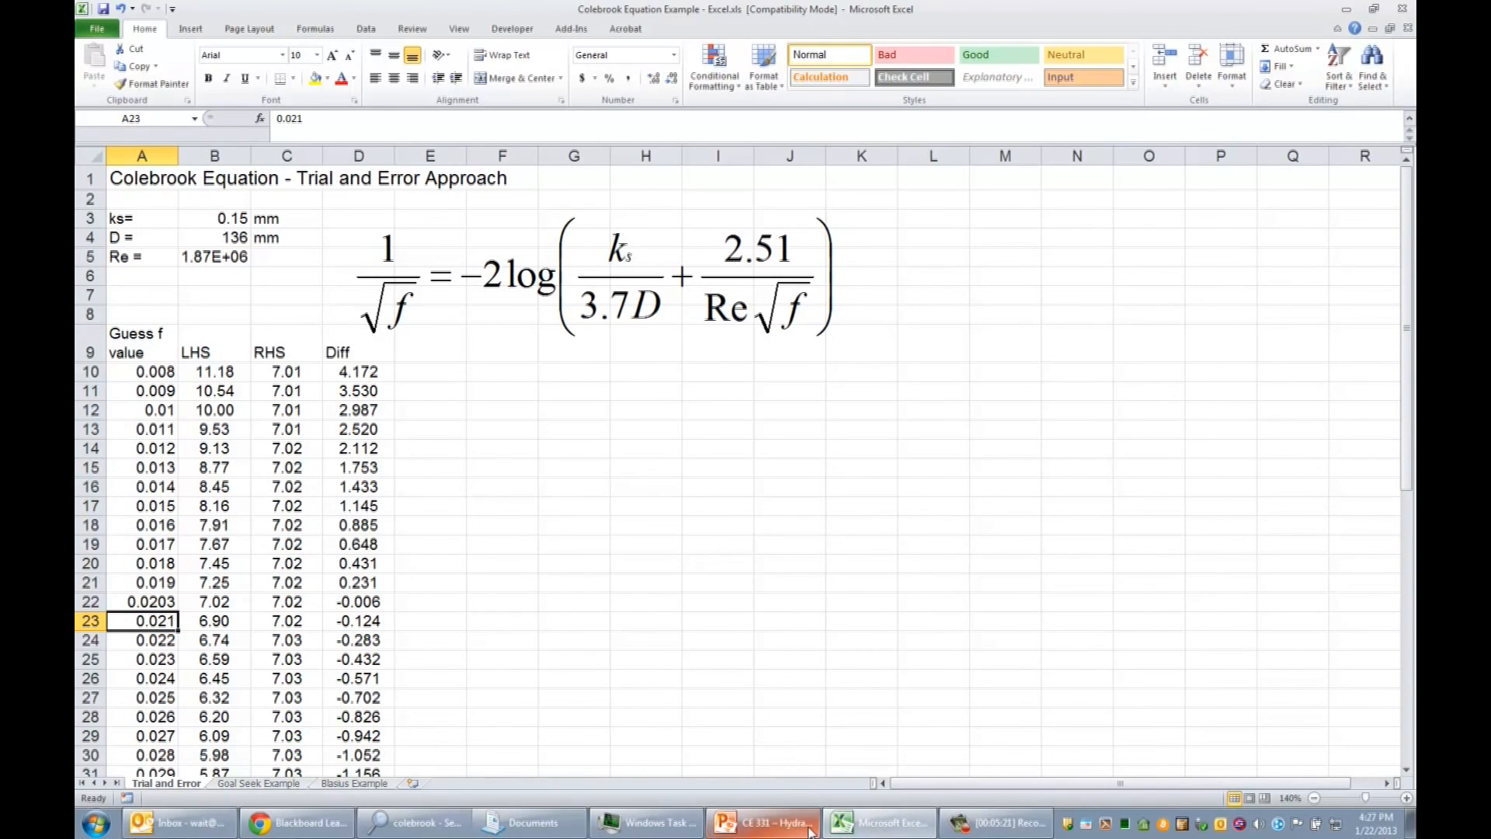
mouse_move(810, 831)
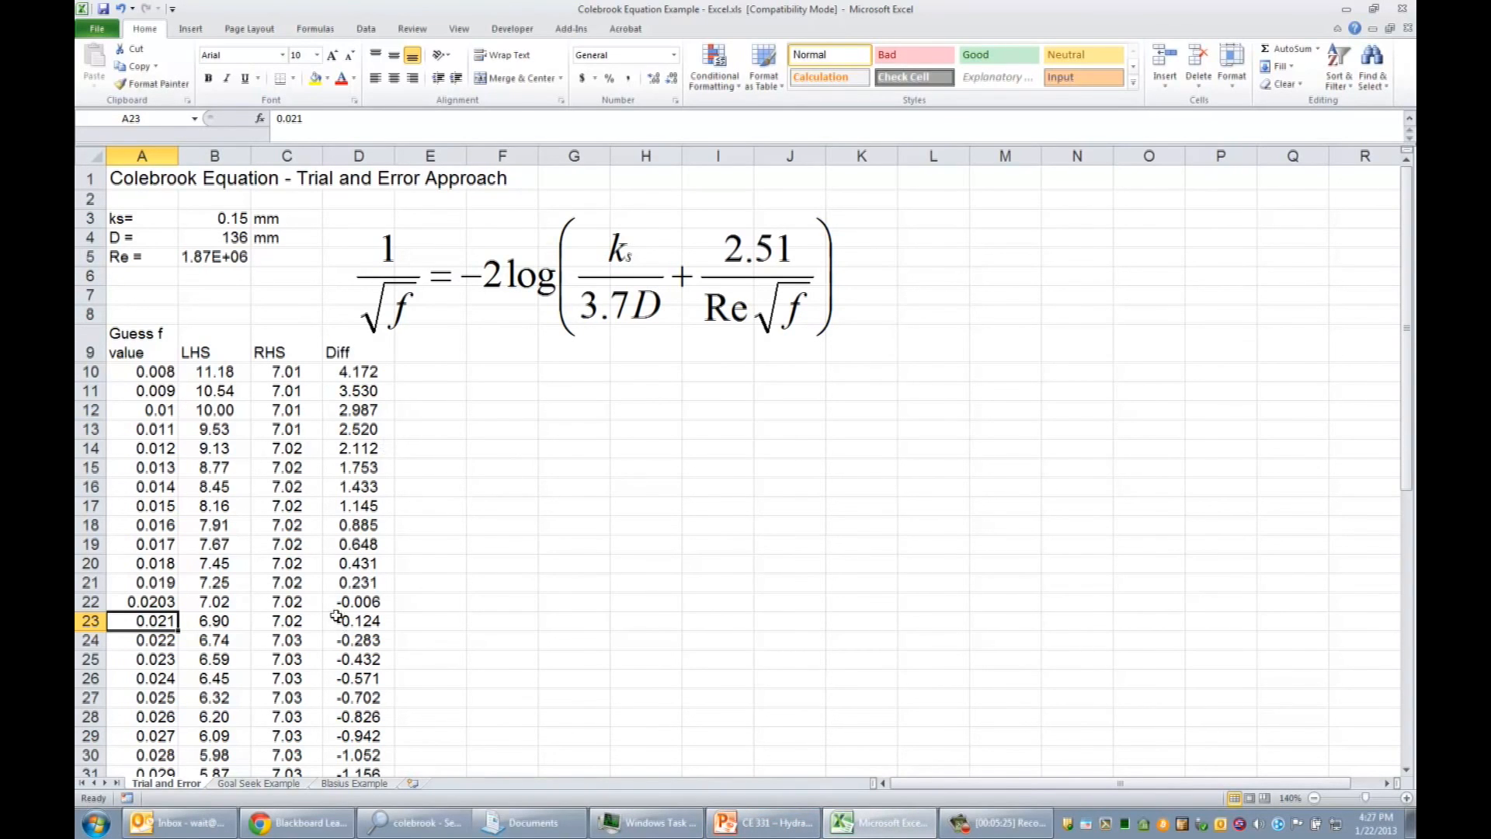
right_click(171, 786)
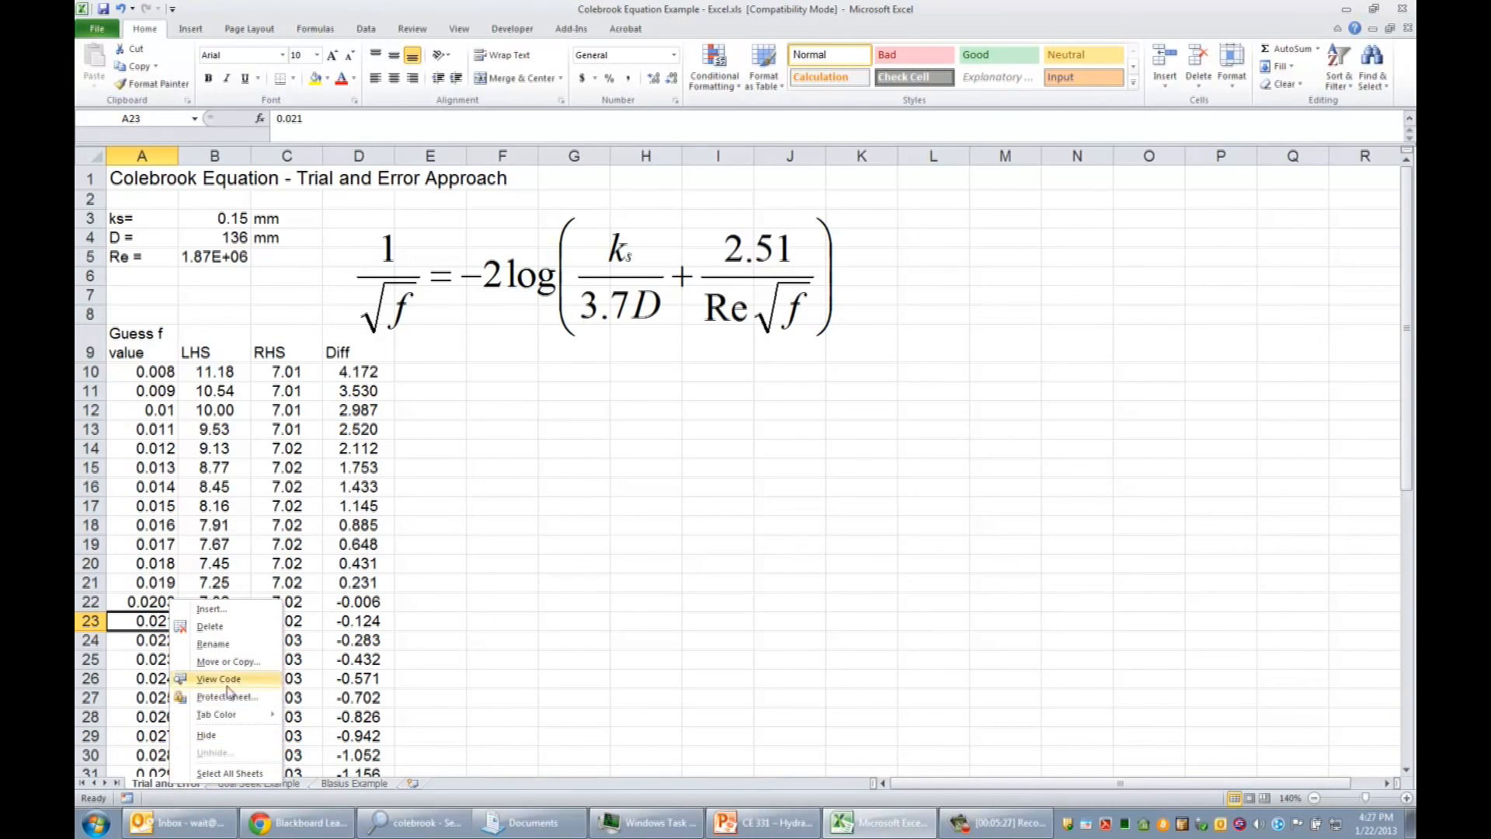
click(235, 660)
click(176, 663)
click(176, 719)
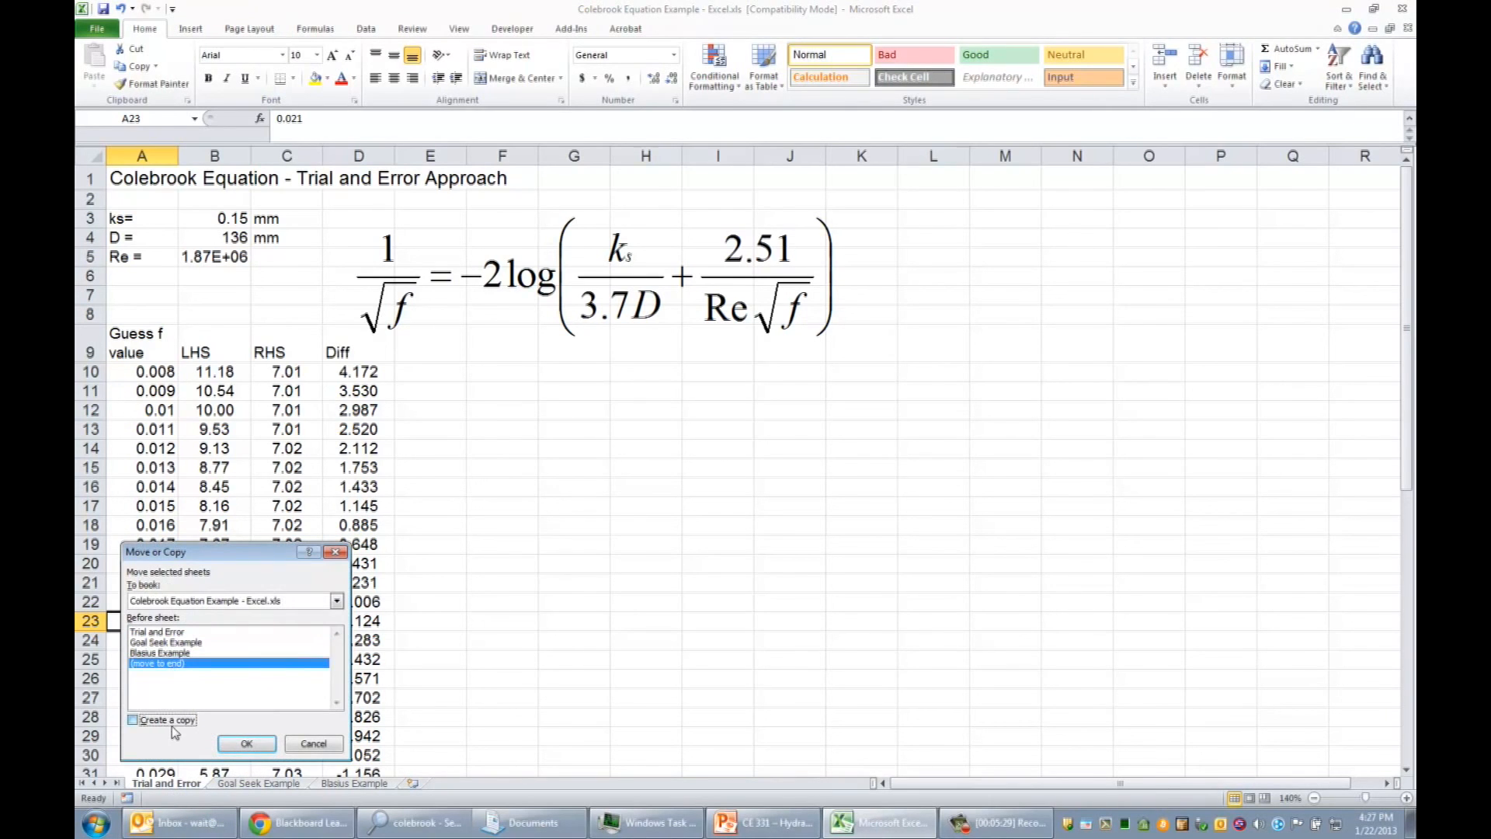
click(242, 741)
Move the copied sheet directly after Trial and Error and rename it Goal Seek #1.
drag(448, 783, 233, 786)
text(Go)
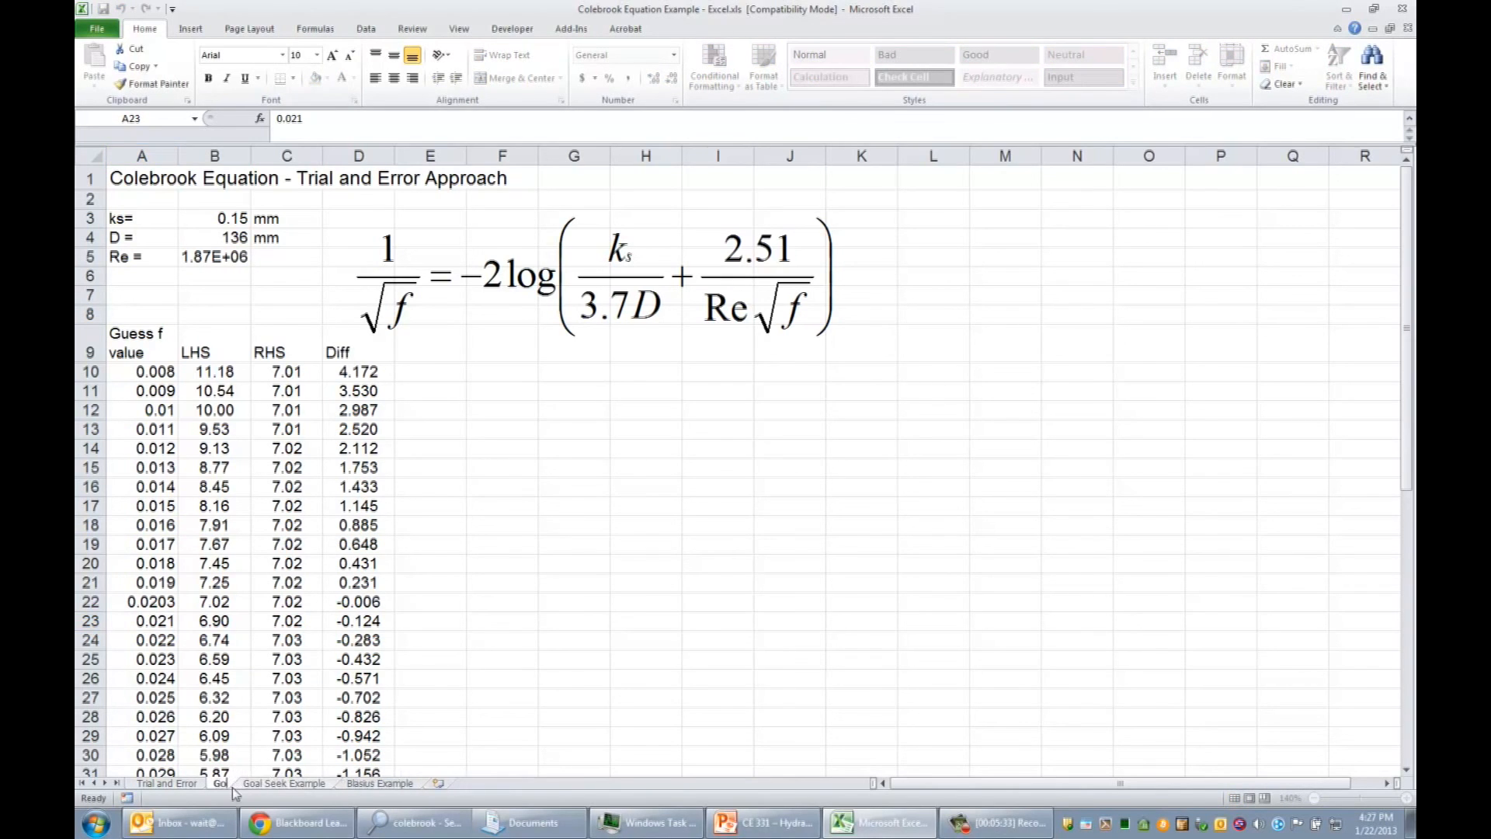
text(al Seek #1)
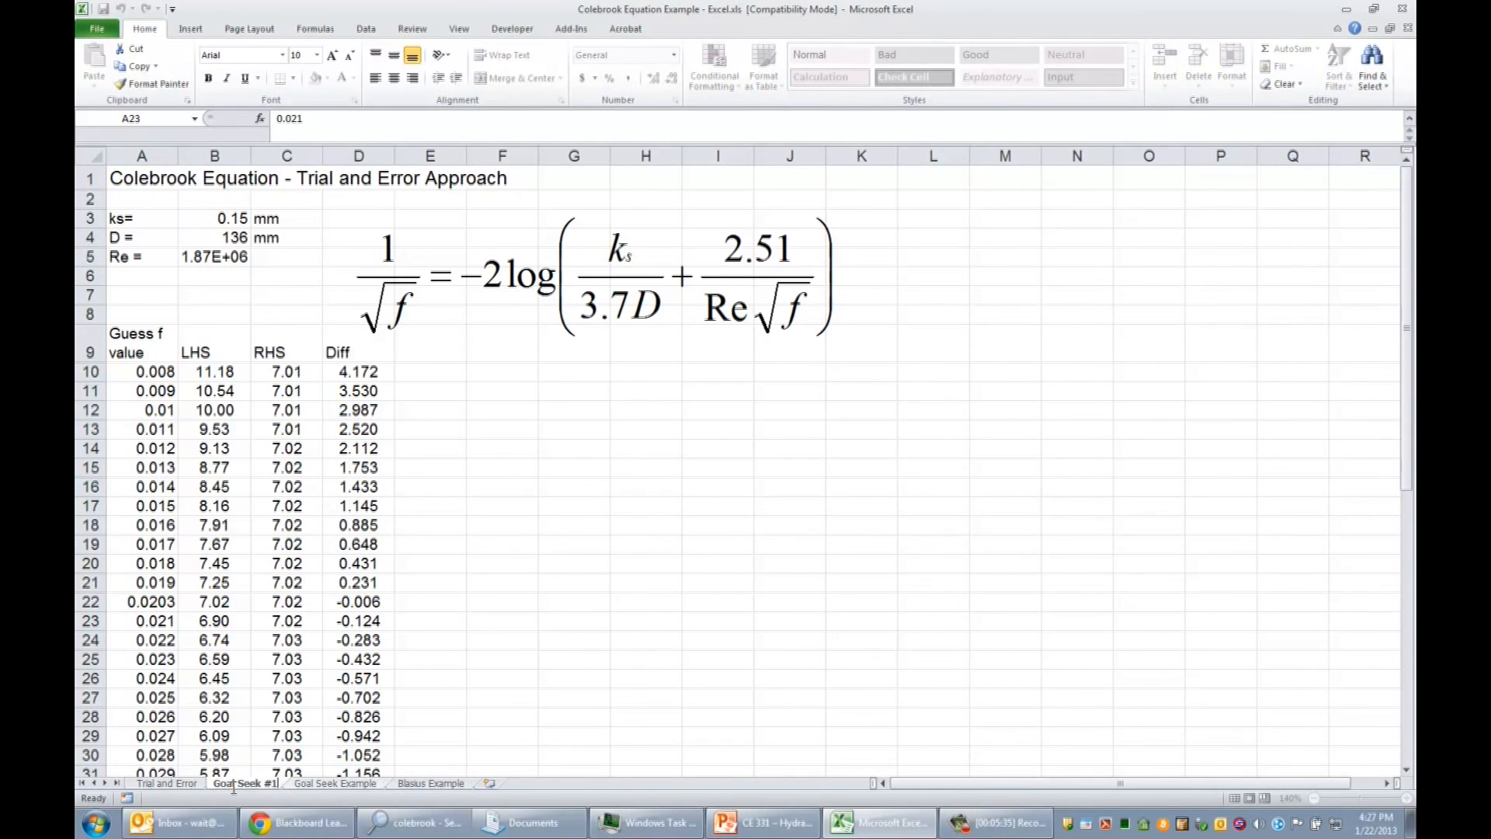
key(Return)
Clear all guess, LHS, RHS and Diff entries from row 10 down on the Goal Seek #1 sheet.
click(359, 544)
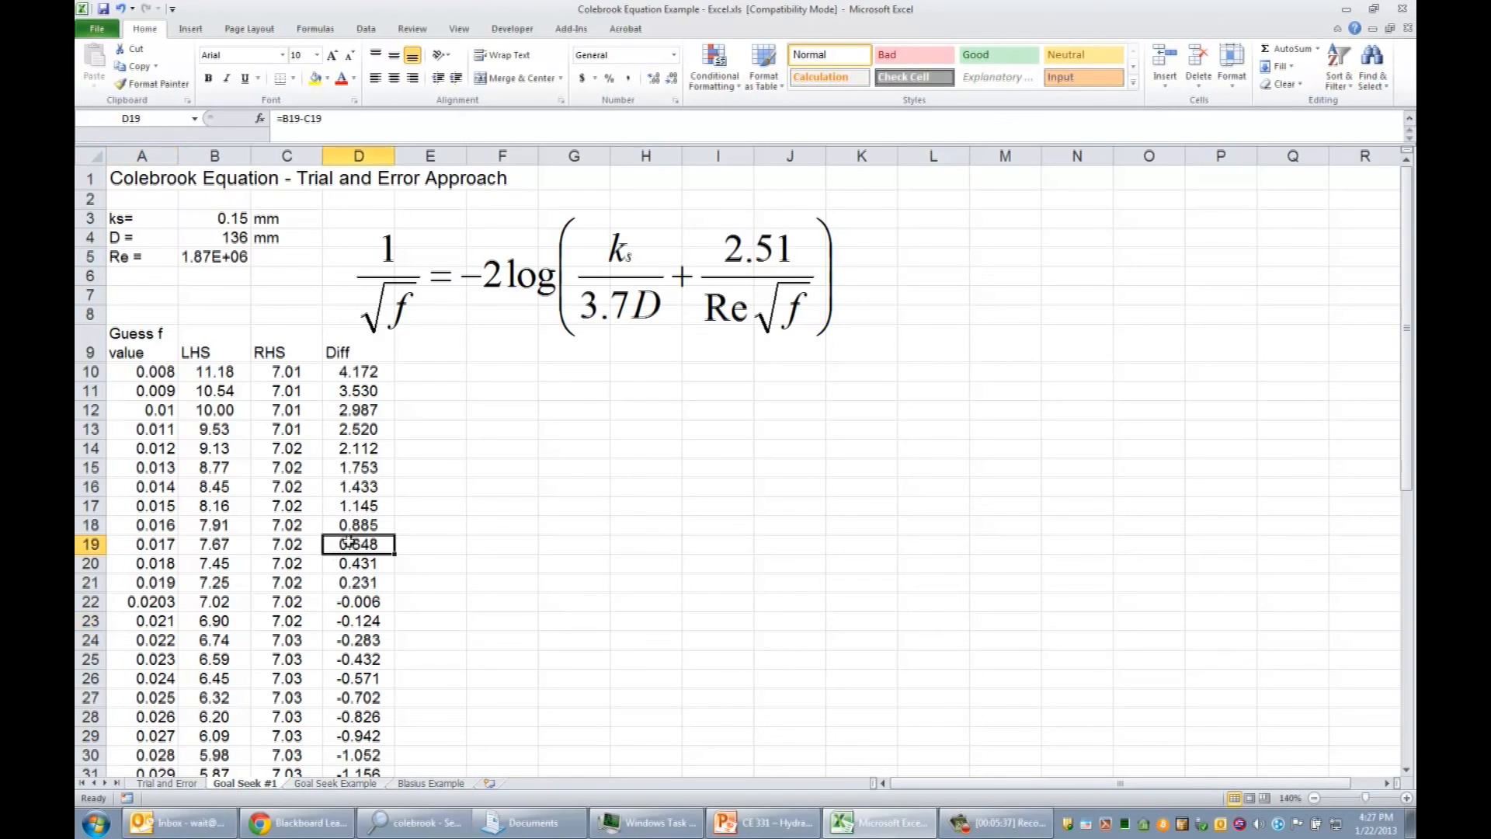
drag(152, 371, 388, 759)
key(Delete)
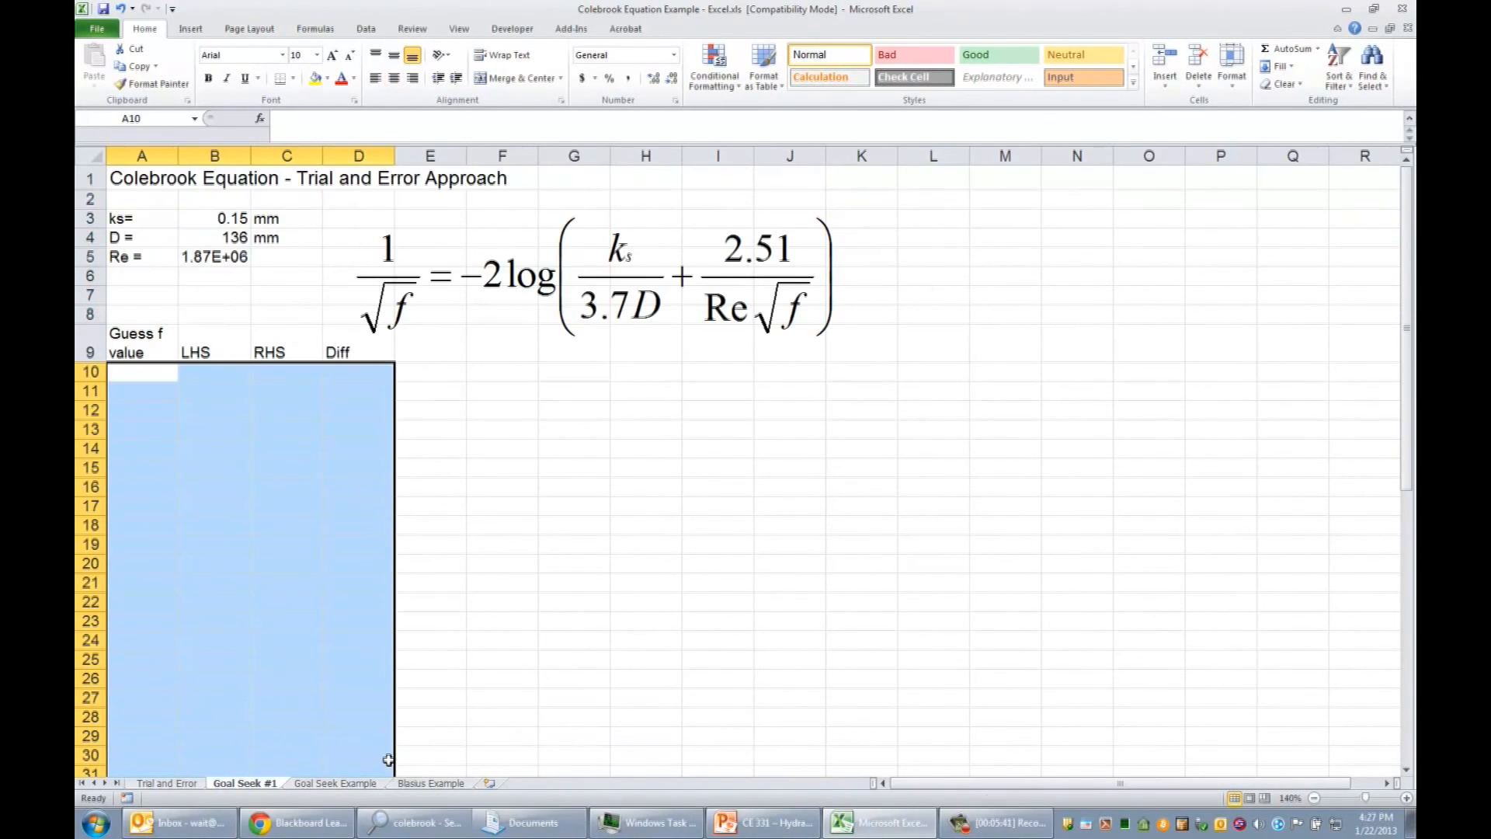
click(610, 548)
Enter a first guess of .008 in A10 and the LHS formula =1/sqrt(A10) in B10.
click(152, 372)
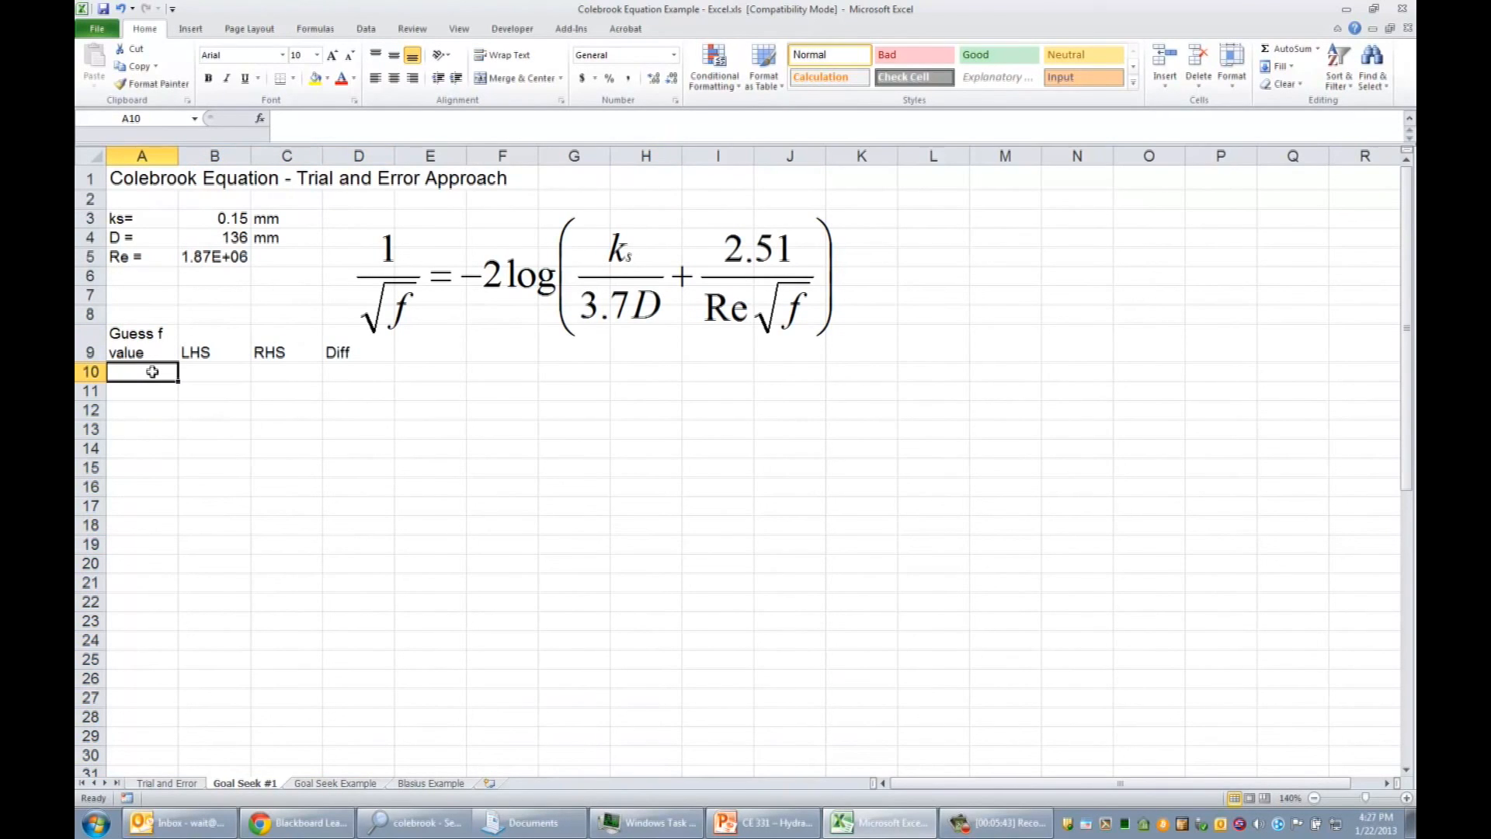
text(.008)
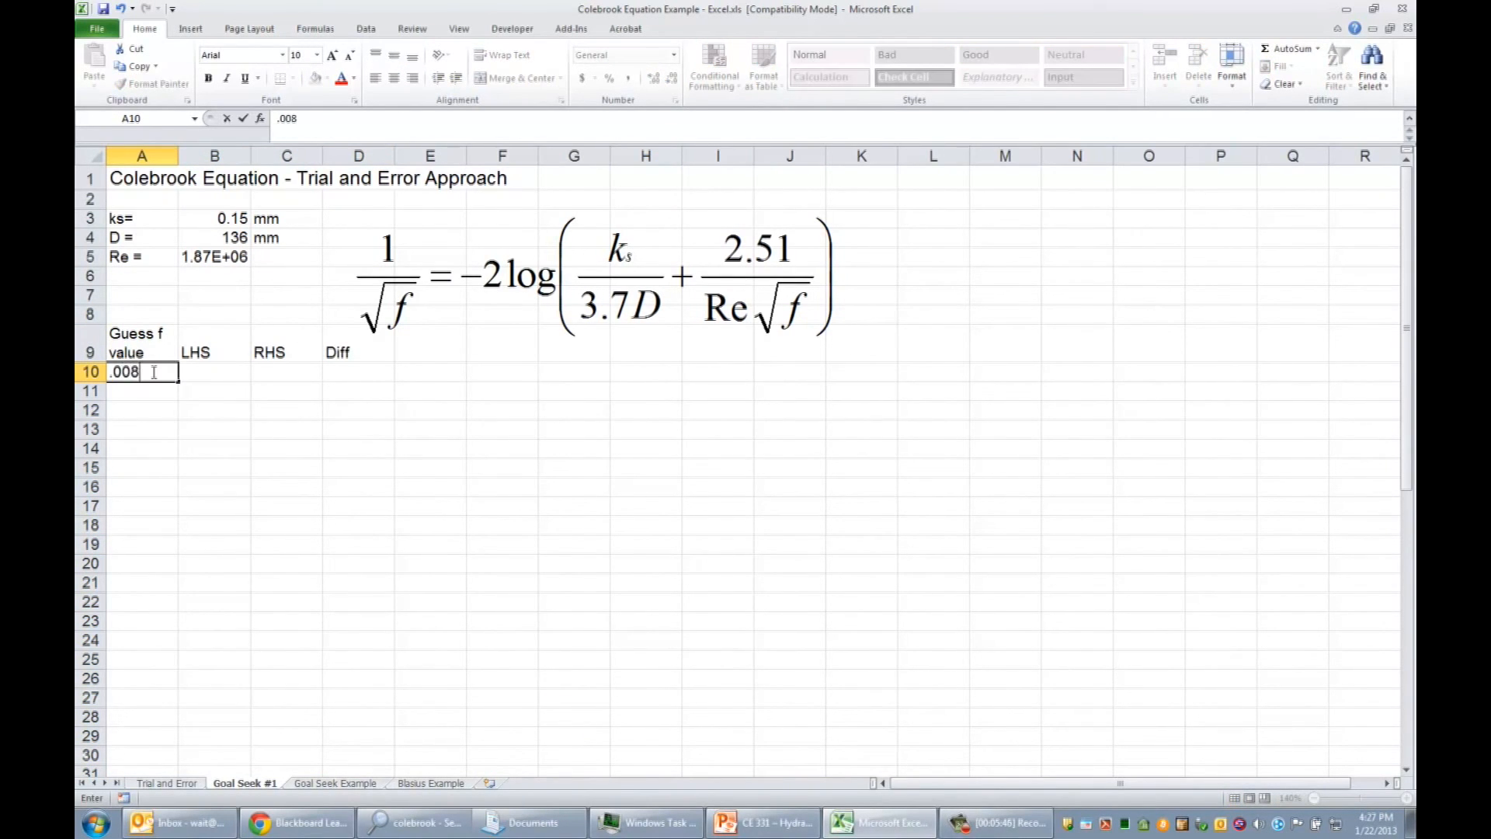
key(Tab)
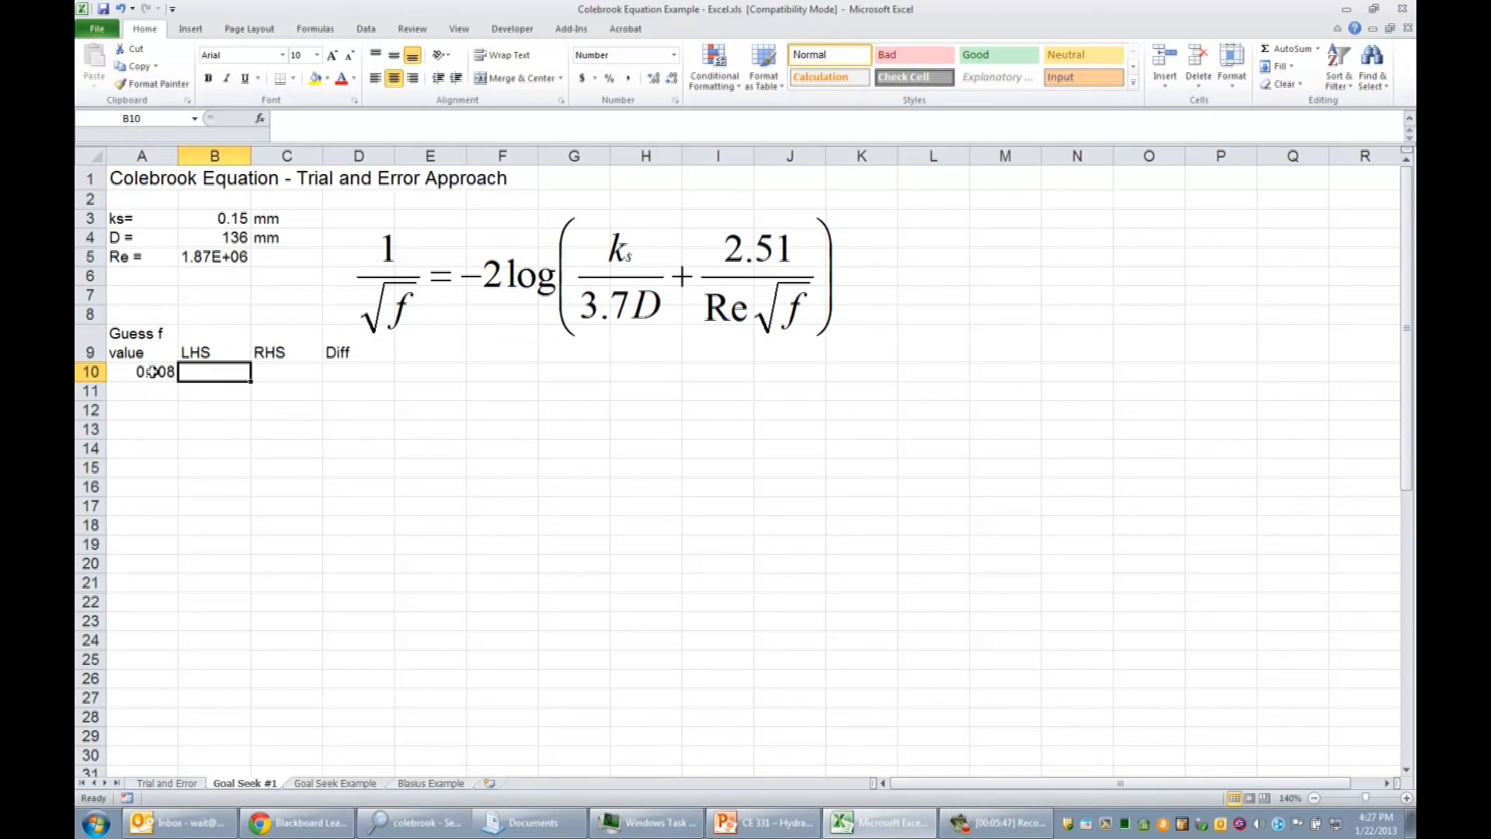
text(=1)
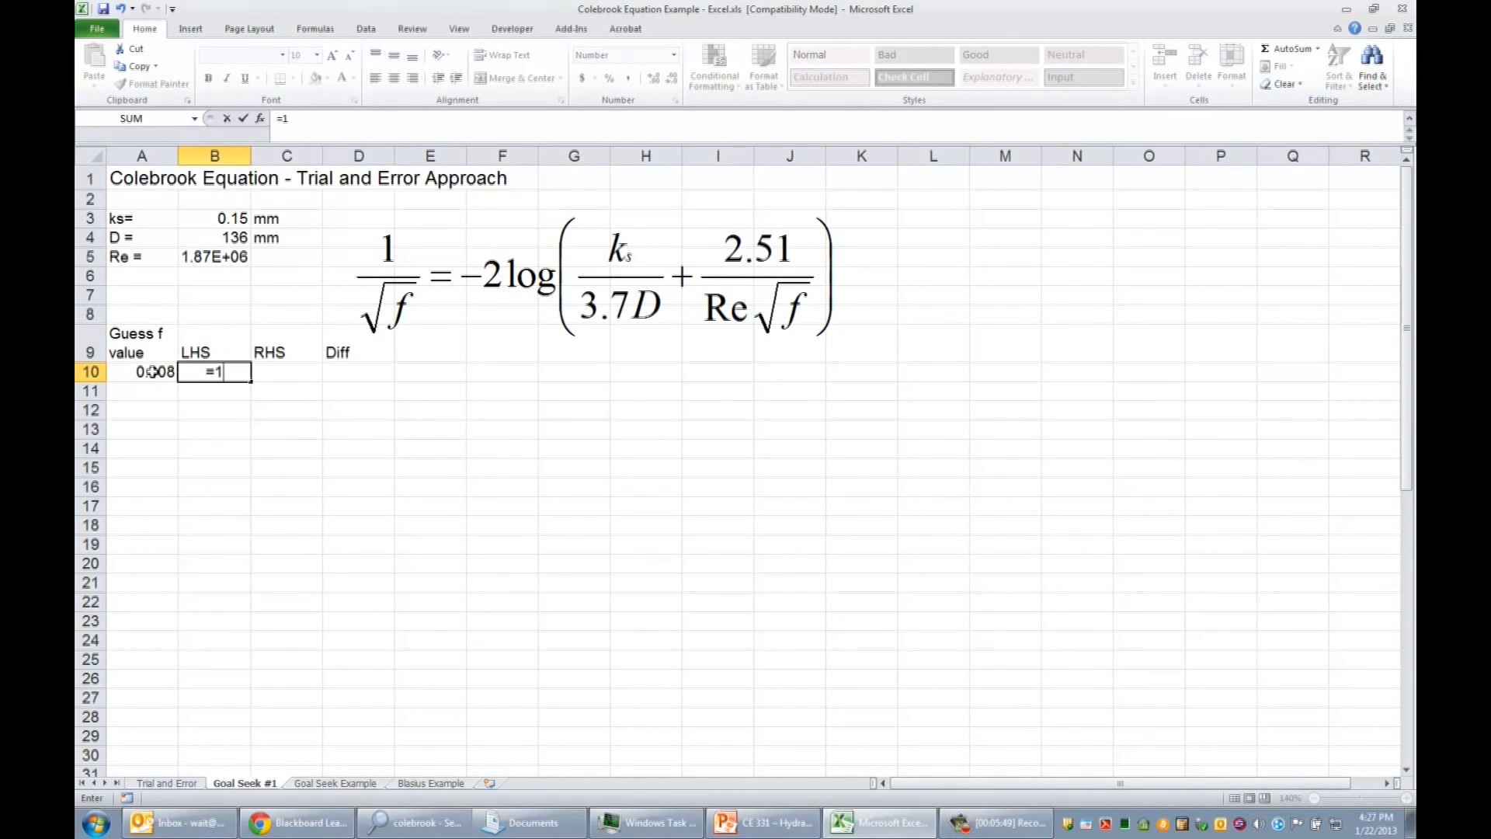
text(/sq)
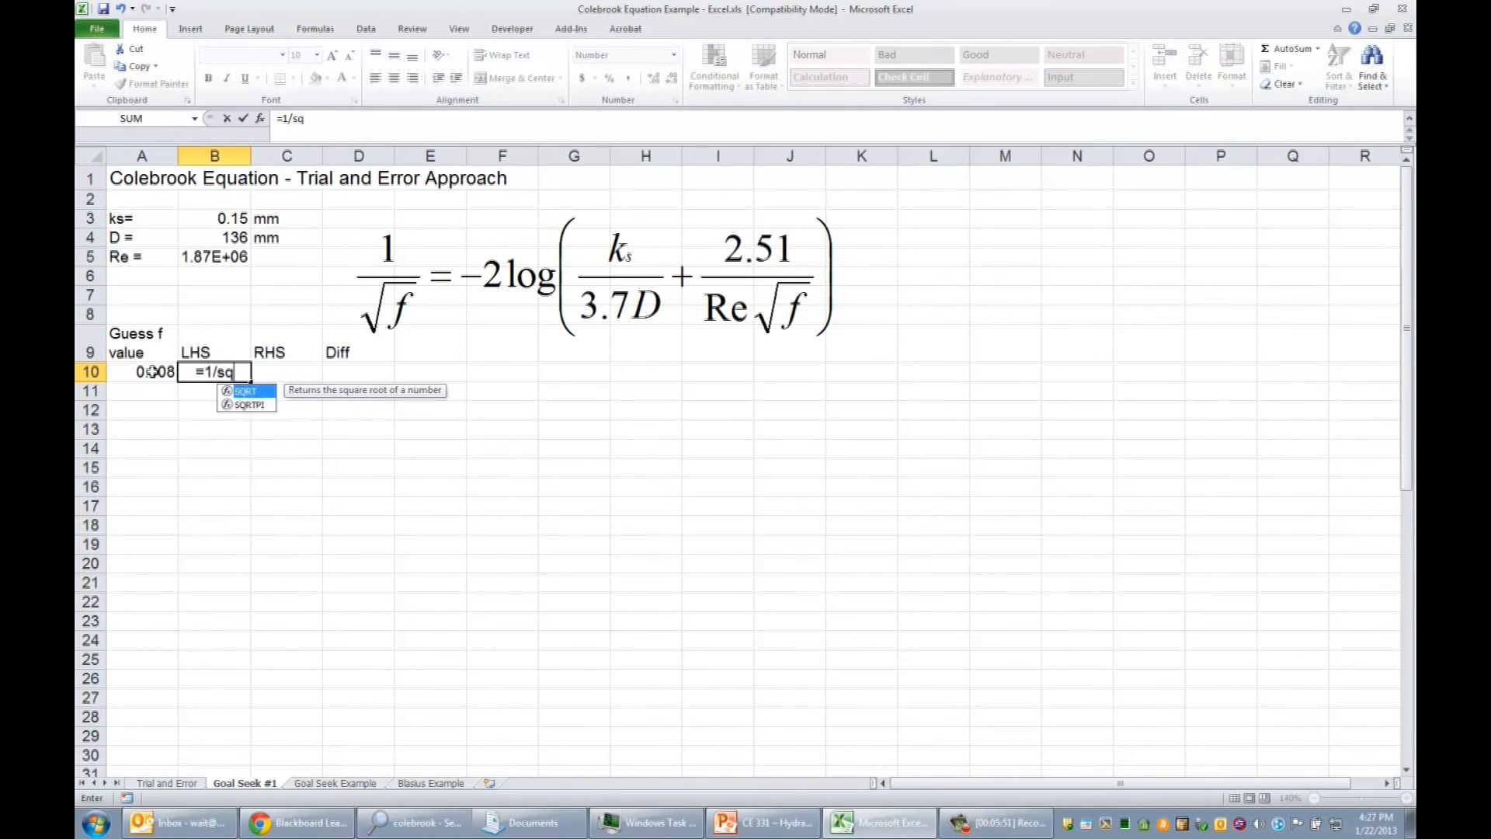
text(rt()
click(153, 372)
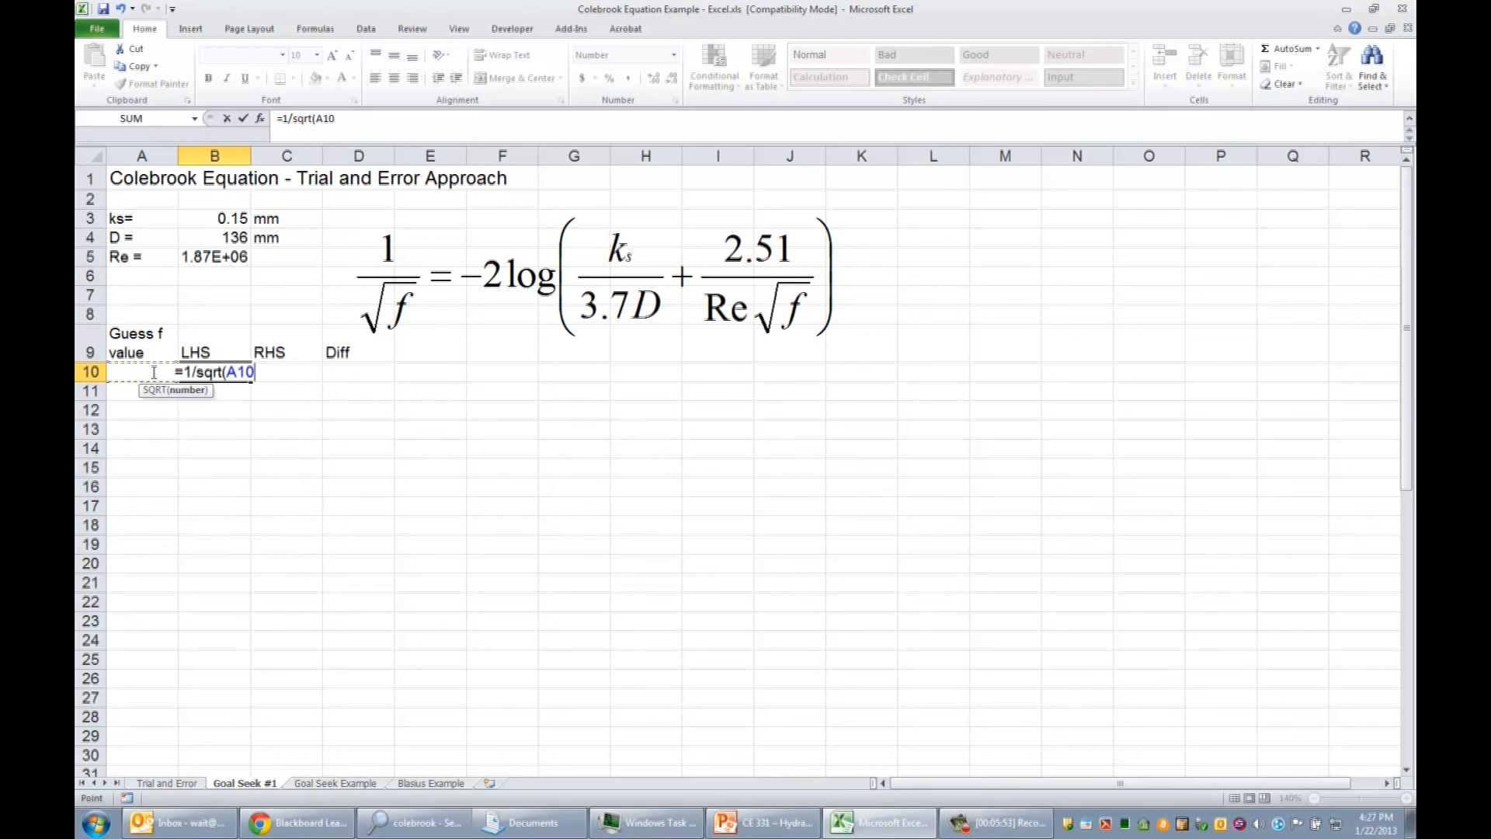
text())
key(Return)
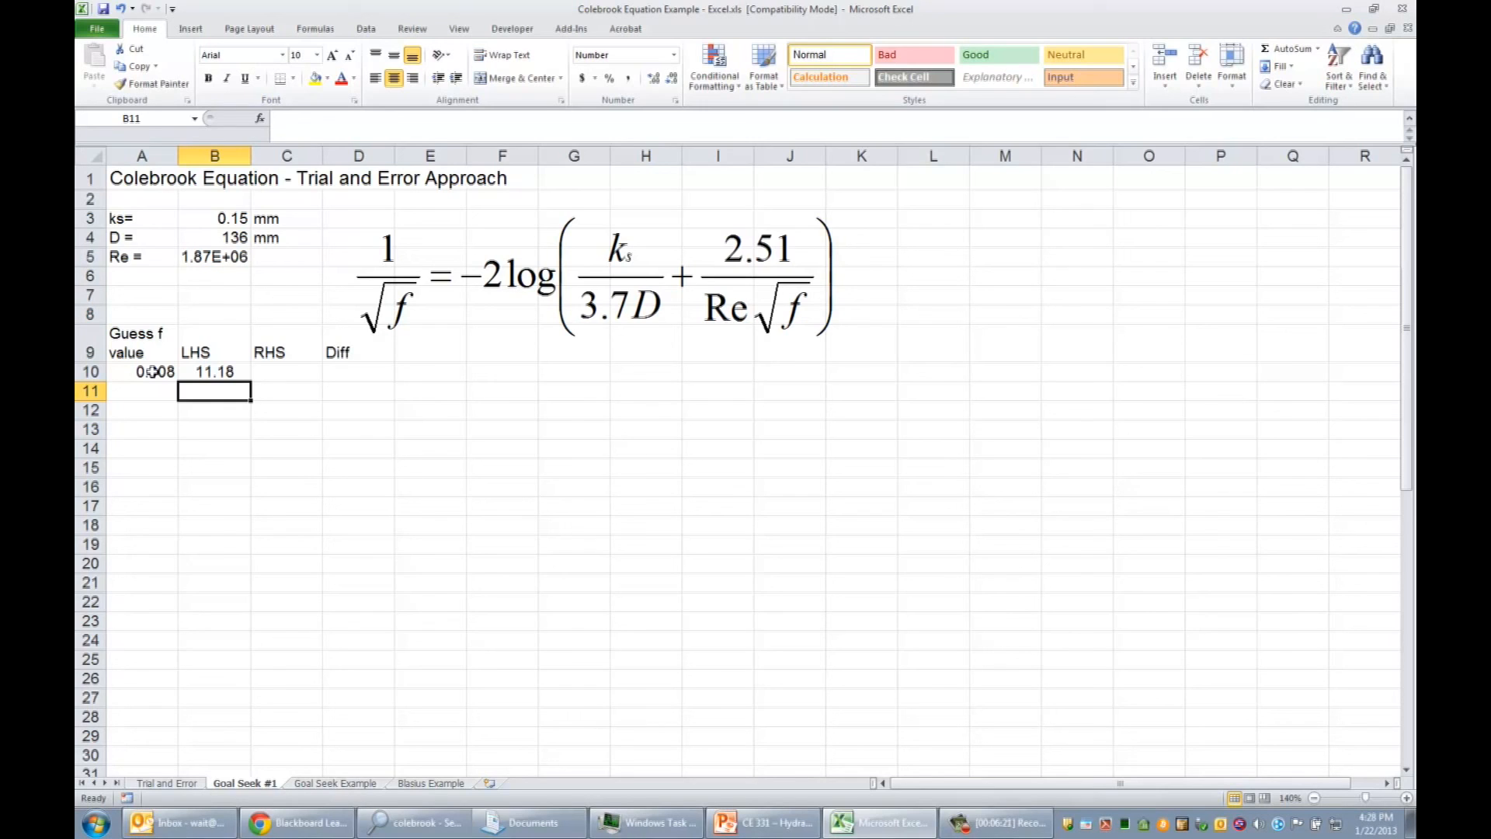
Enter the RHS formula =-2*LOG(ks/3.7/D)+2.51/Re/SQRT(A10) in C10, accepting the proposed correction of the extra parenthesis.
key(Up)
key(Right)
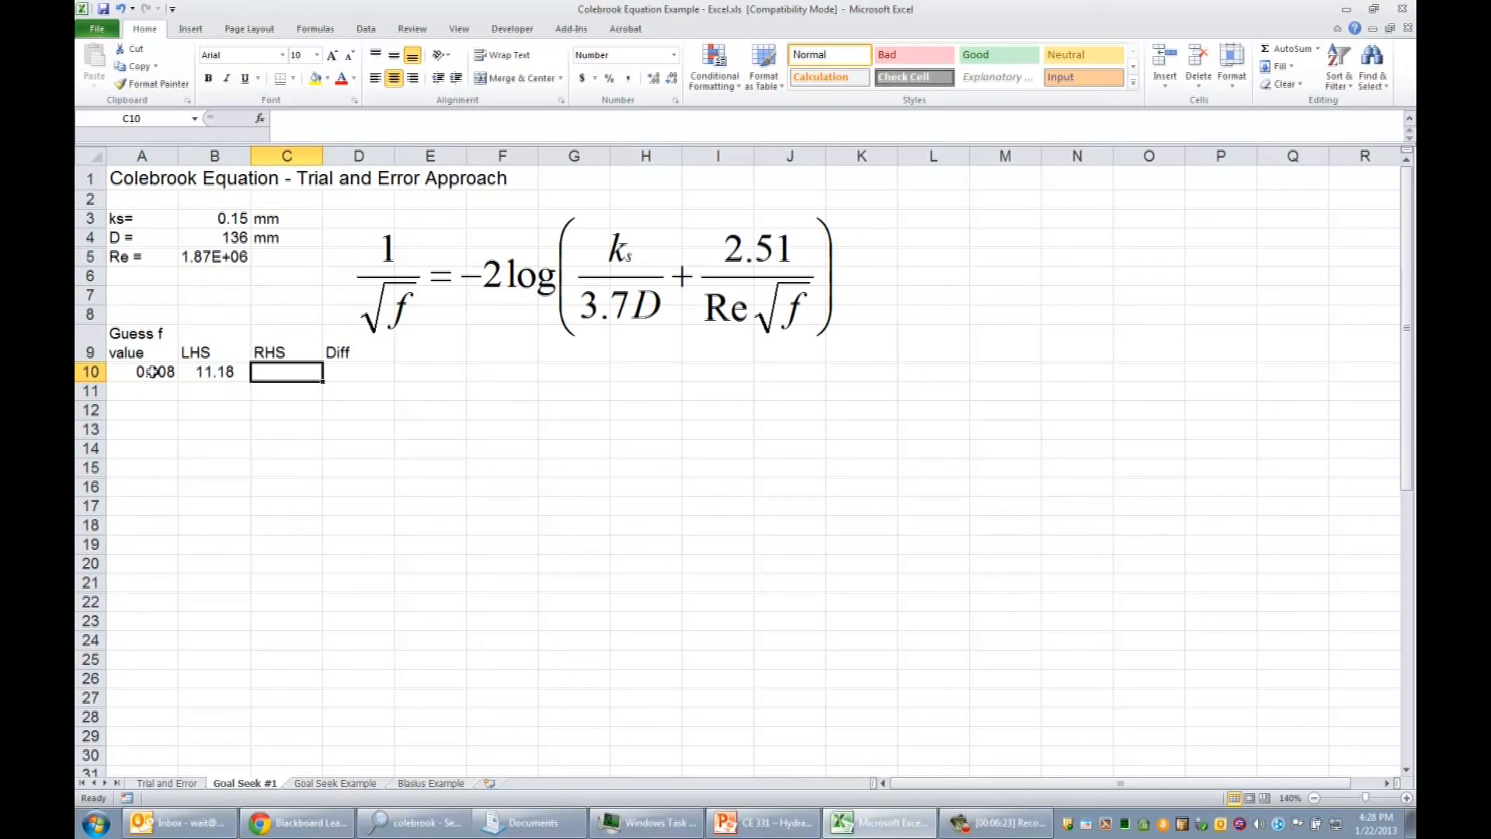
text(=-2*)
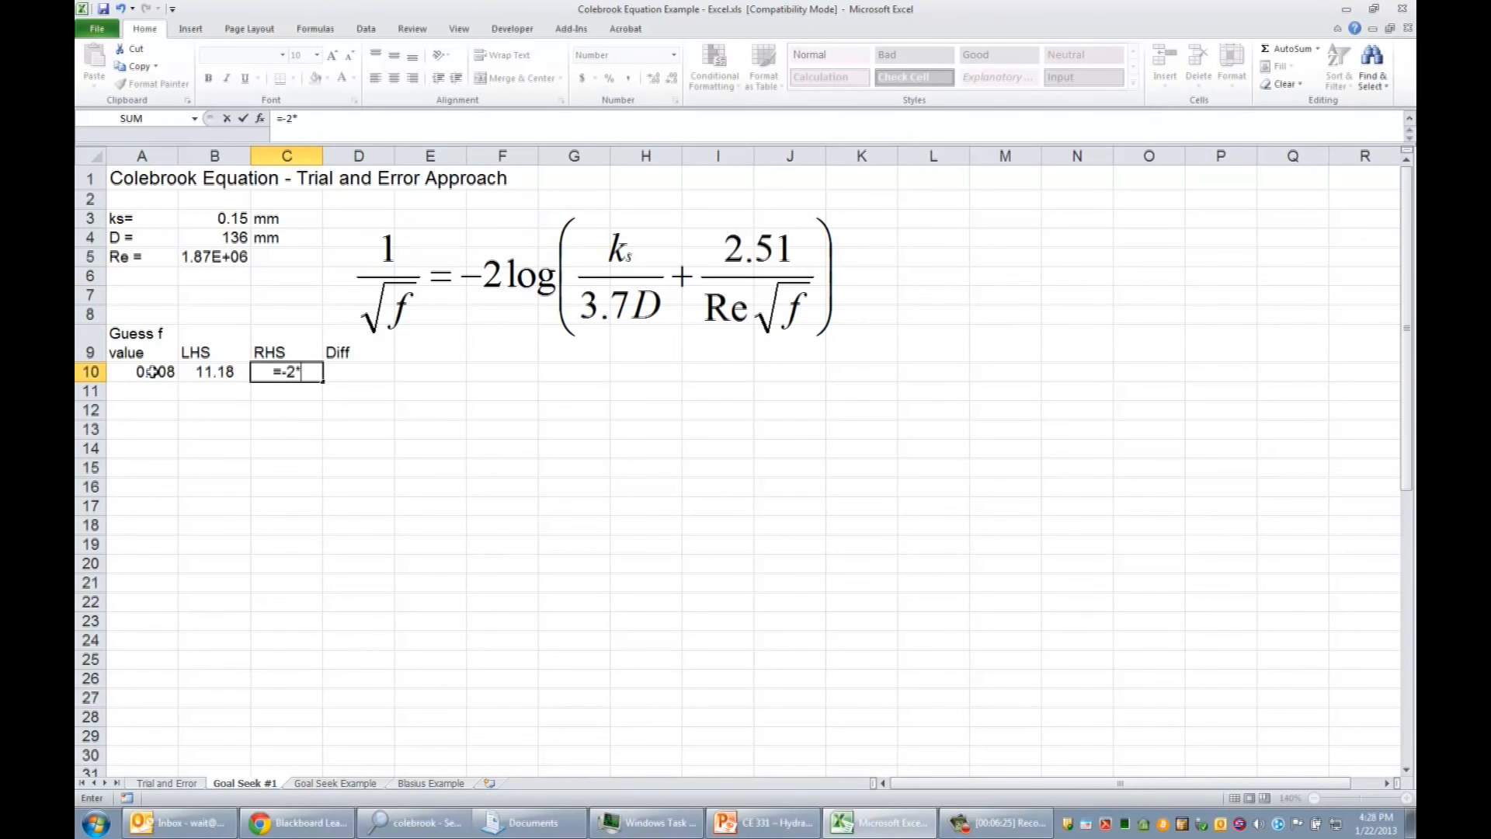
text(log)
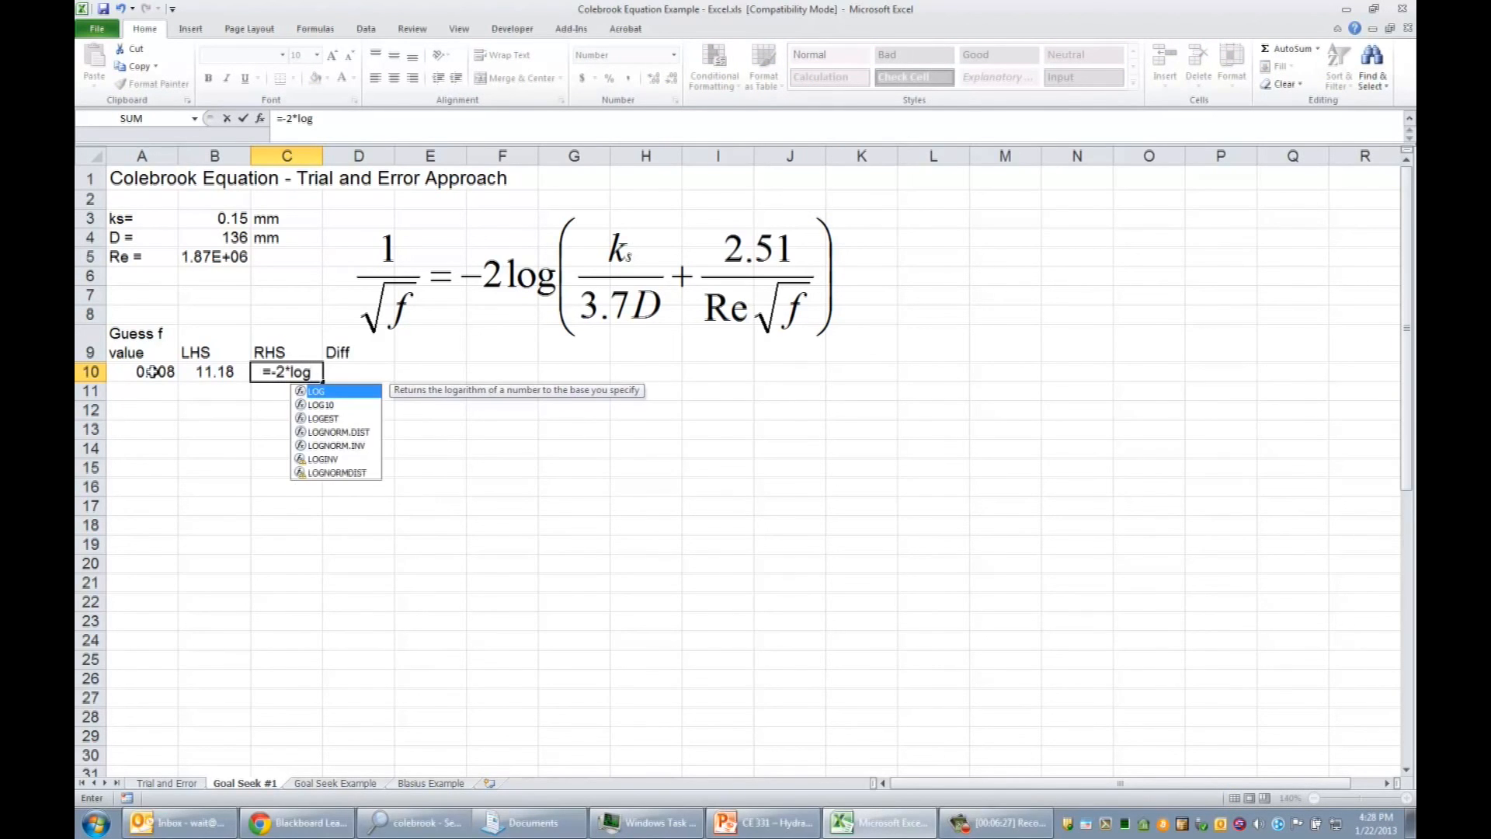
text((ks)
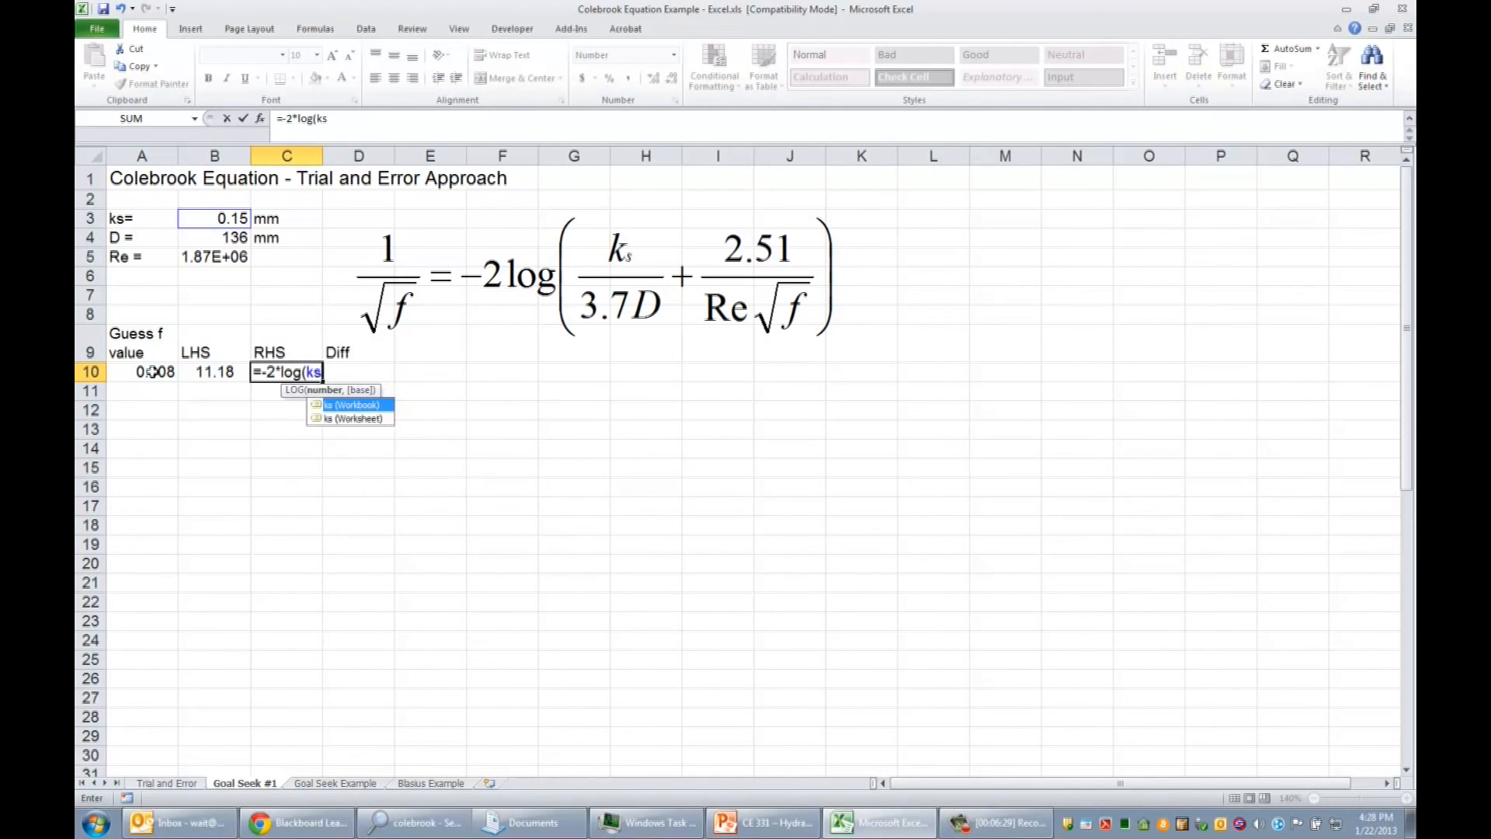
text(/3.)
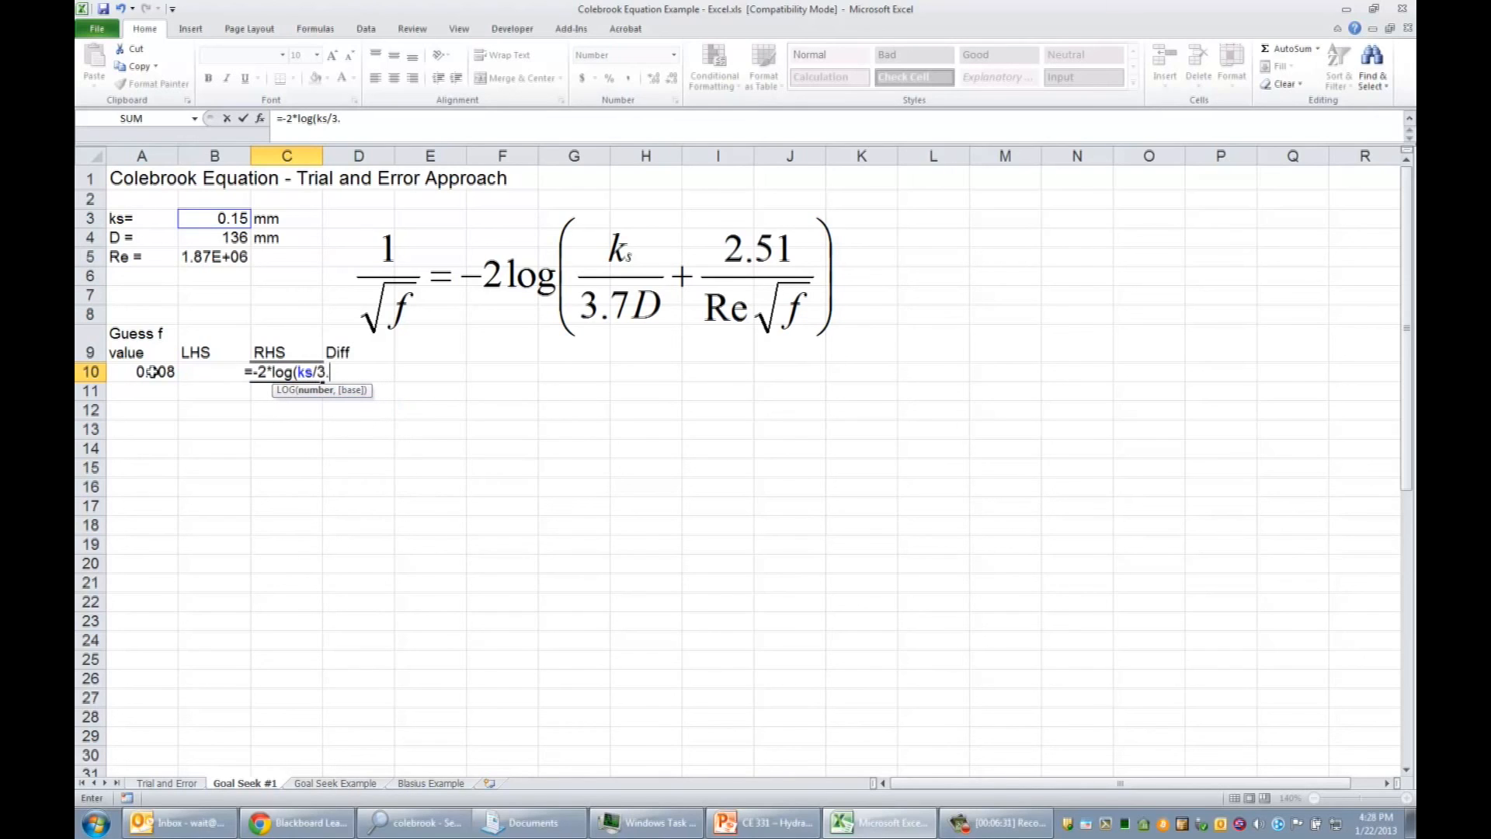
text(7)
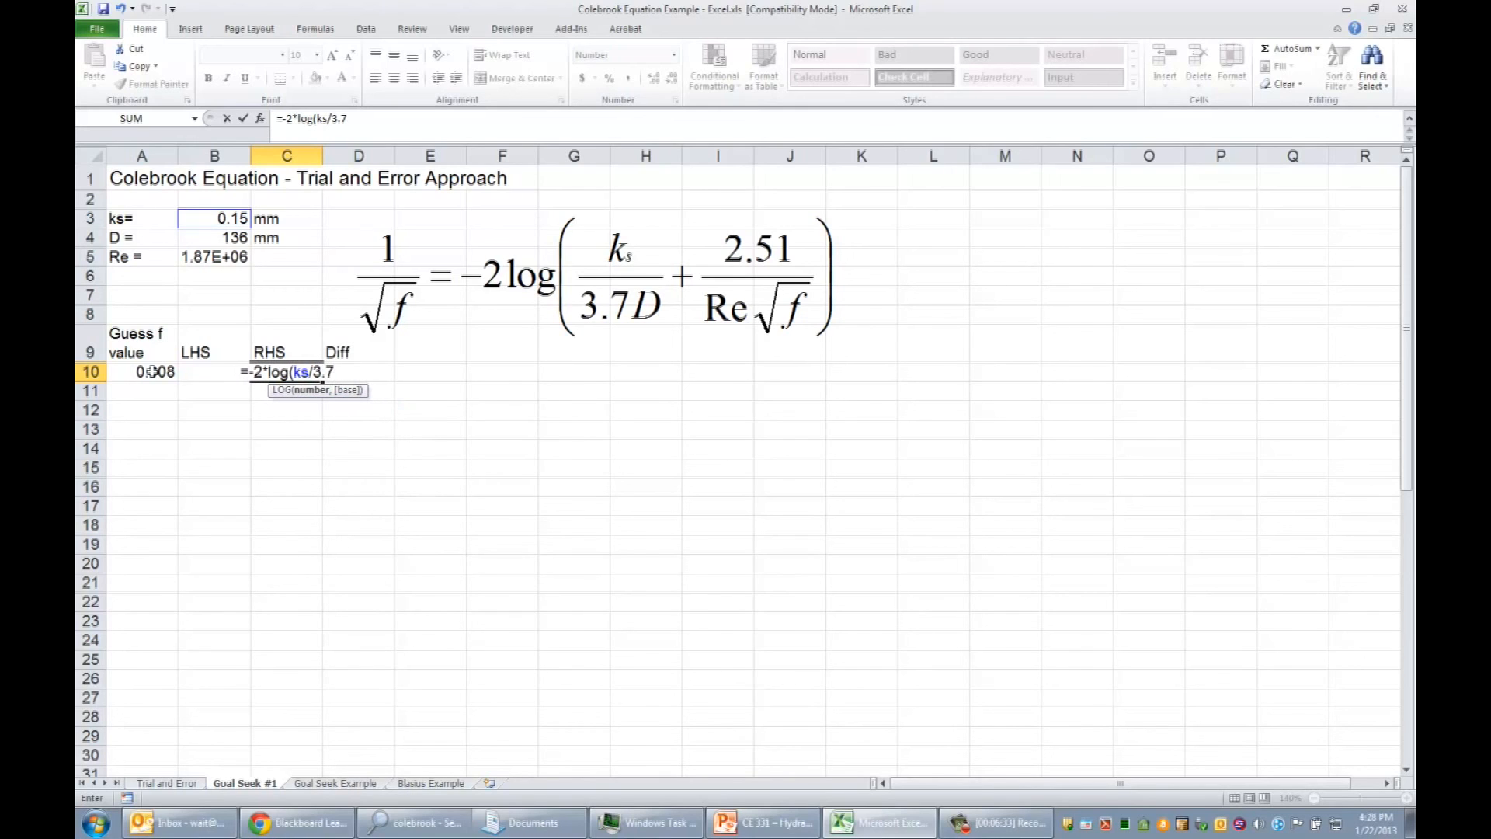
text(/d))
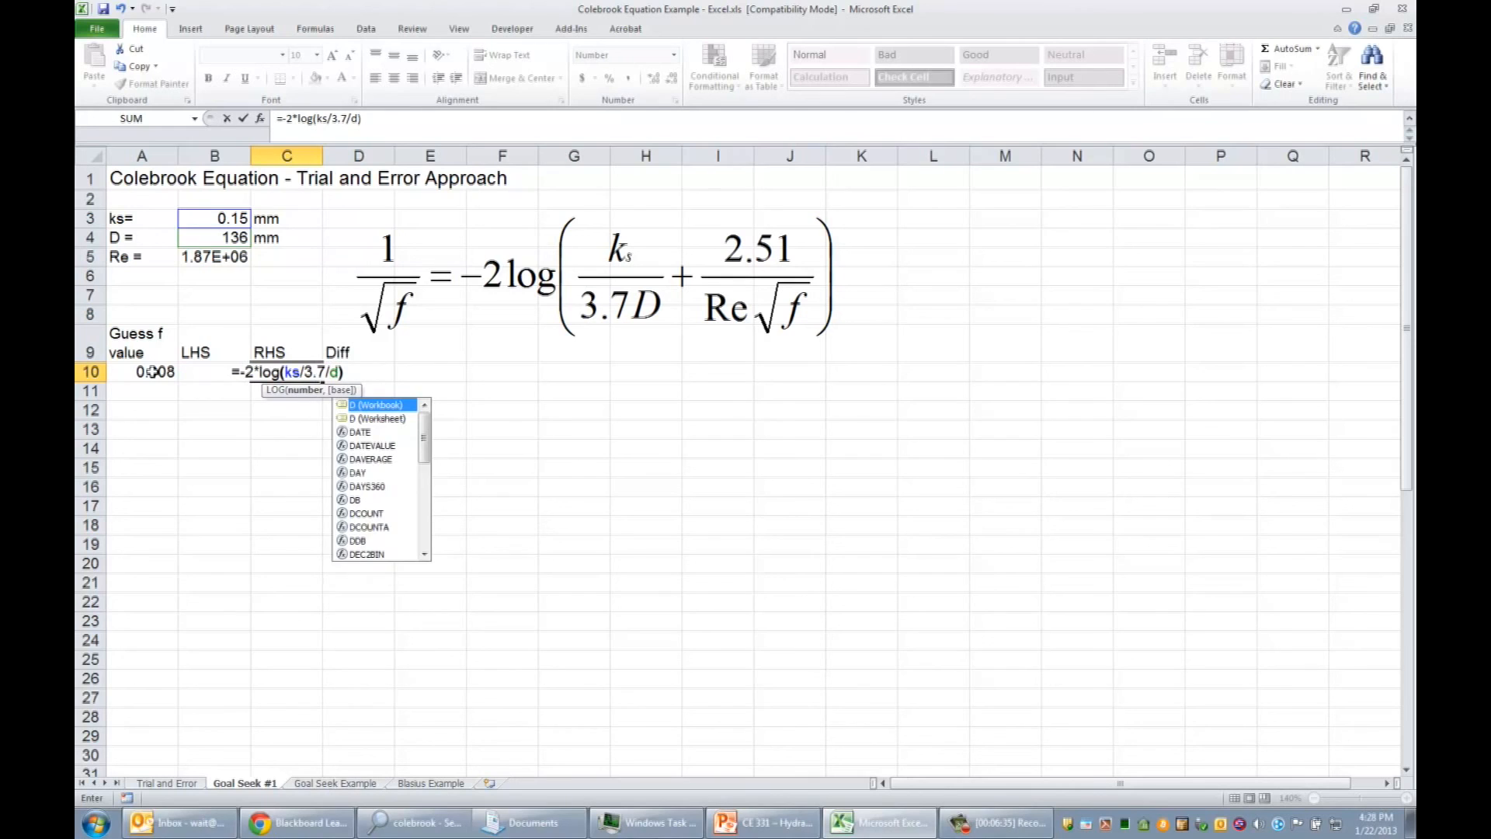
text(+2.)
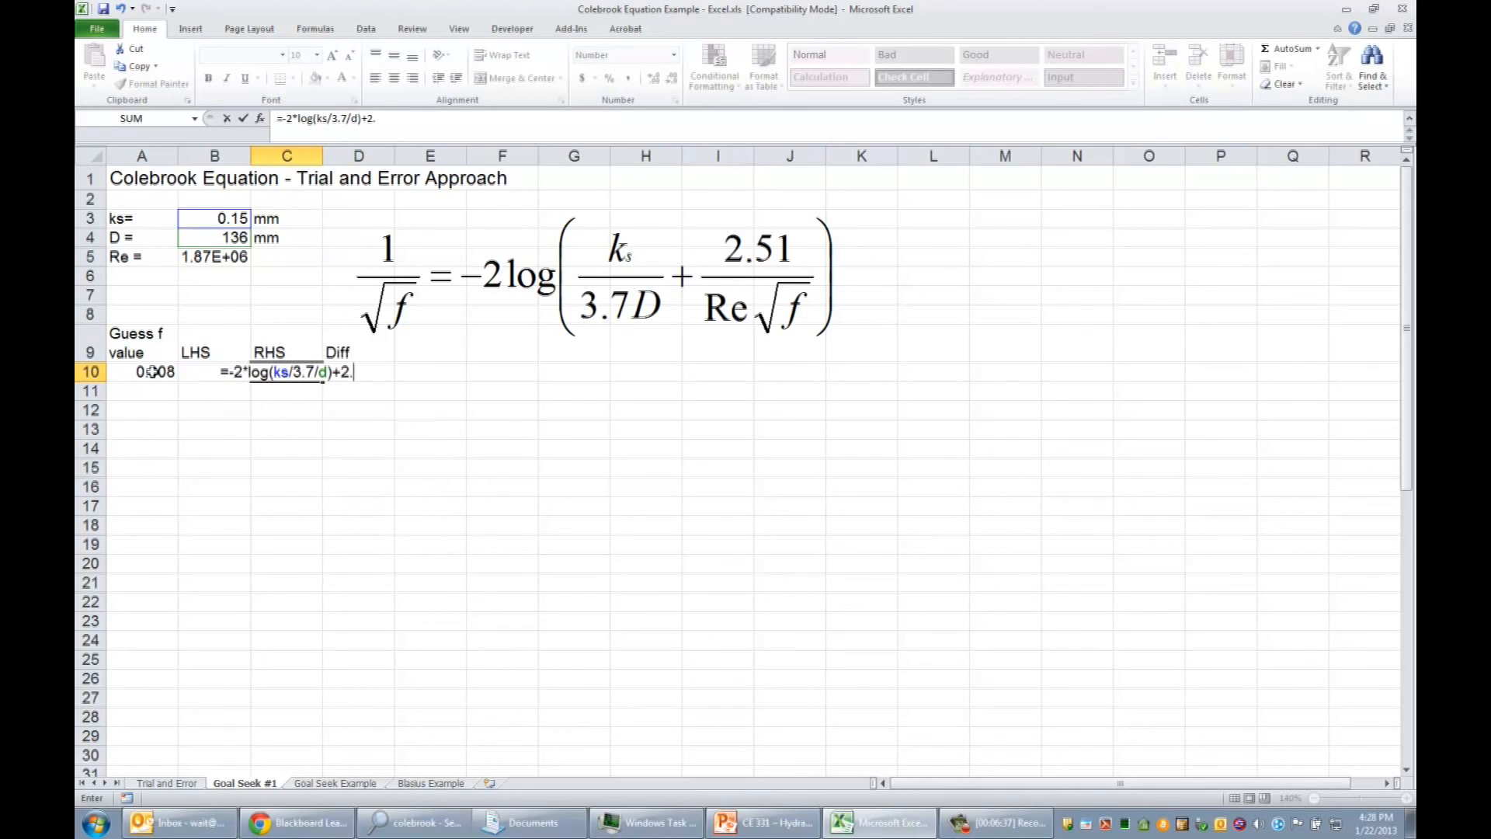
text(51/)
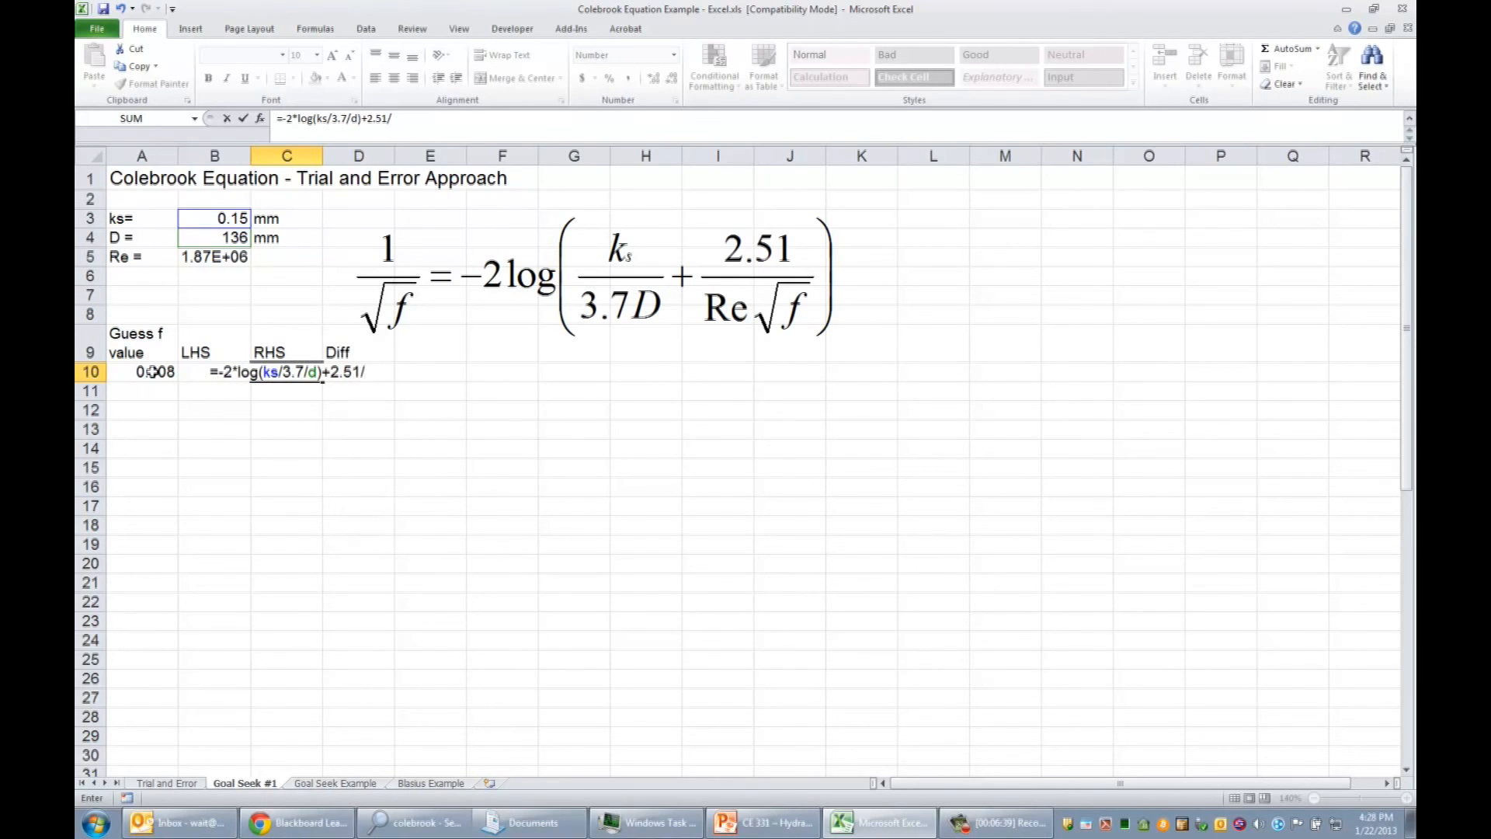
text(Re/)
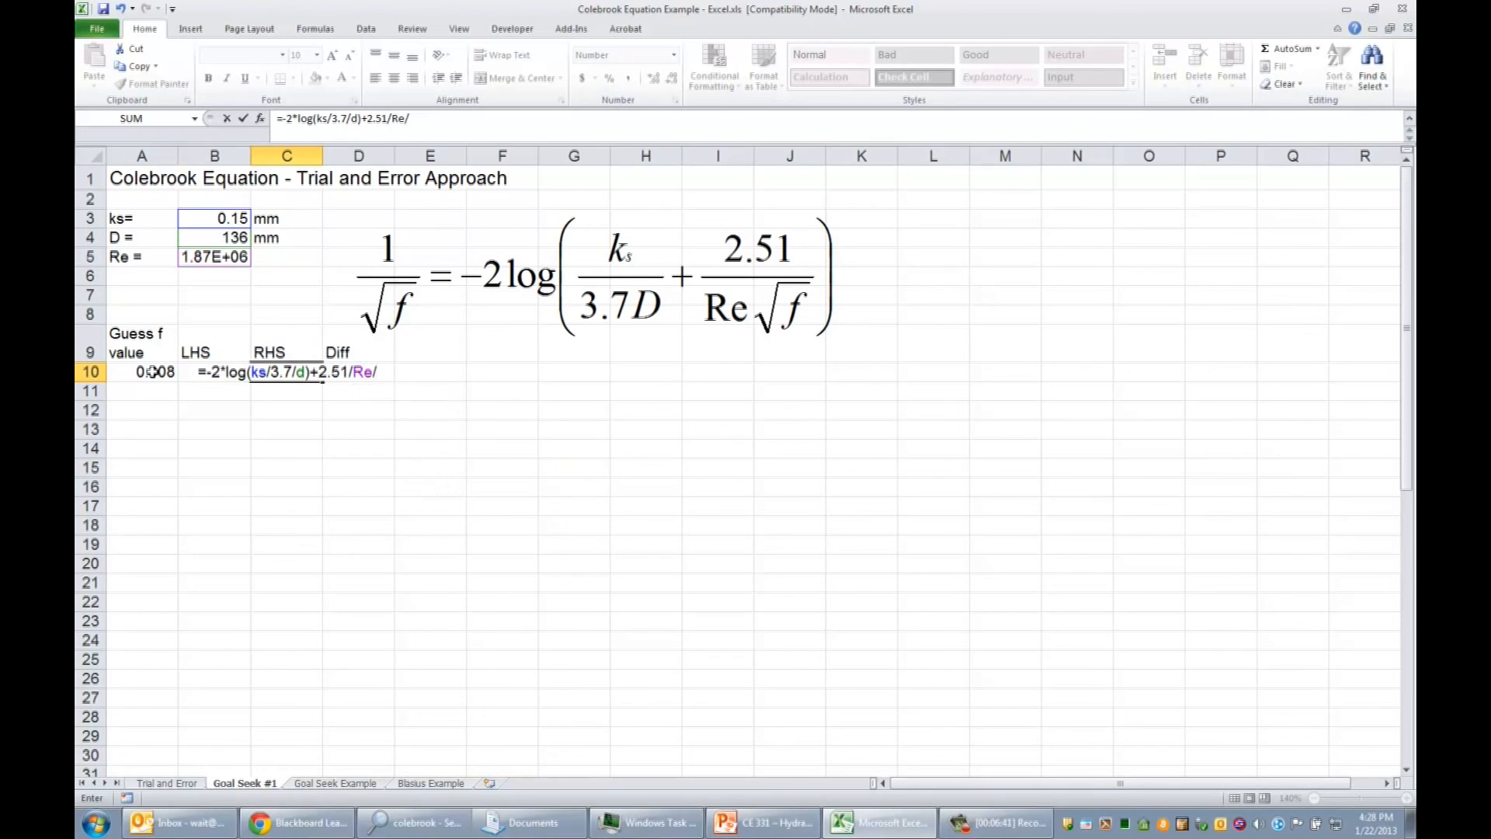
text(sqrt*)
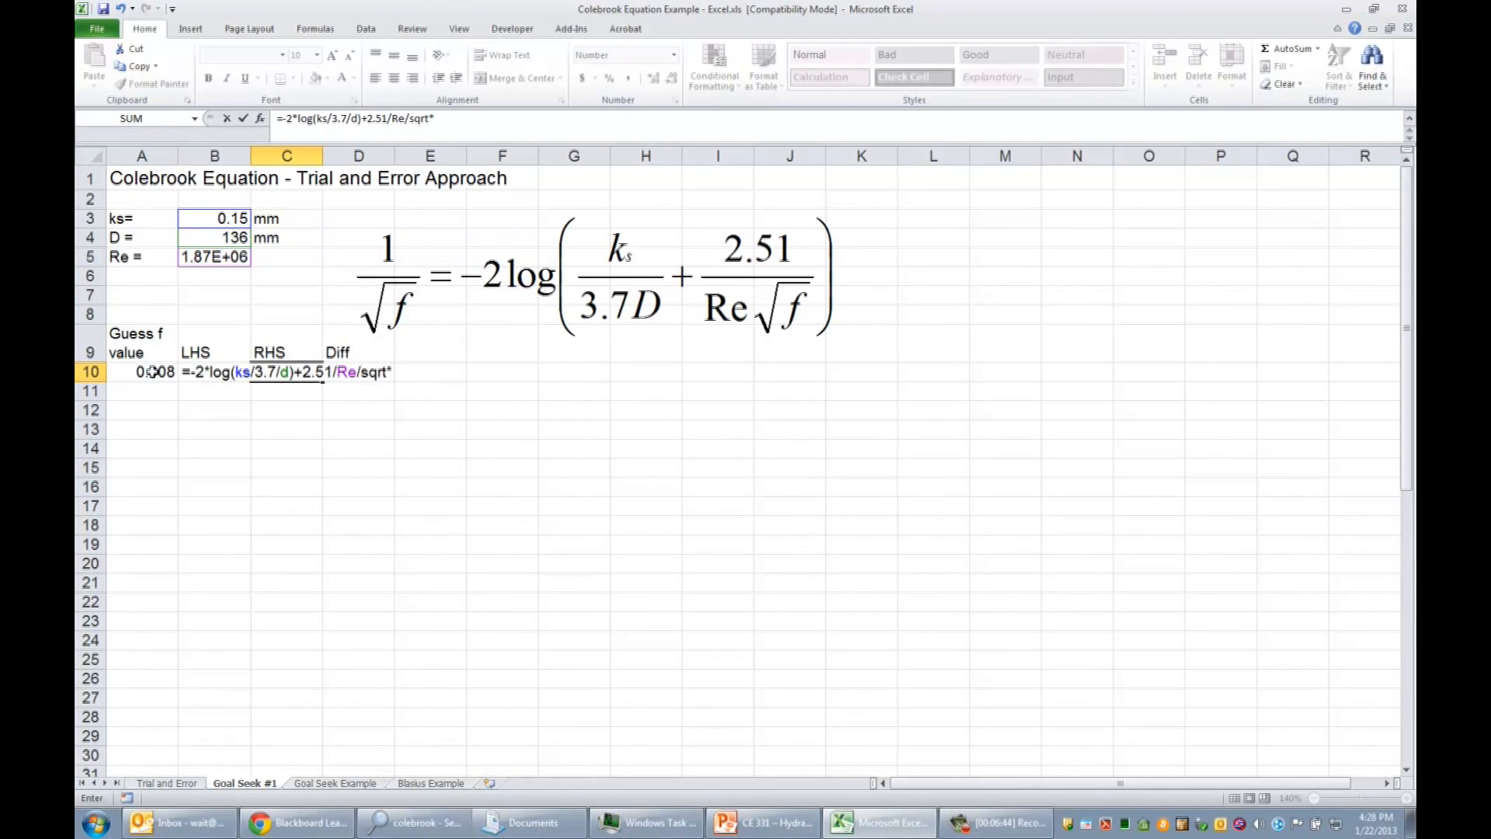
key(BackSpace)
text(()
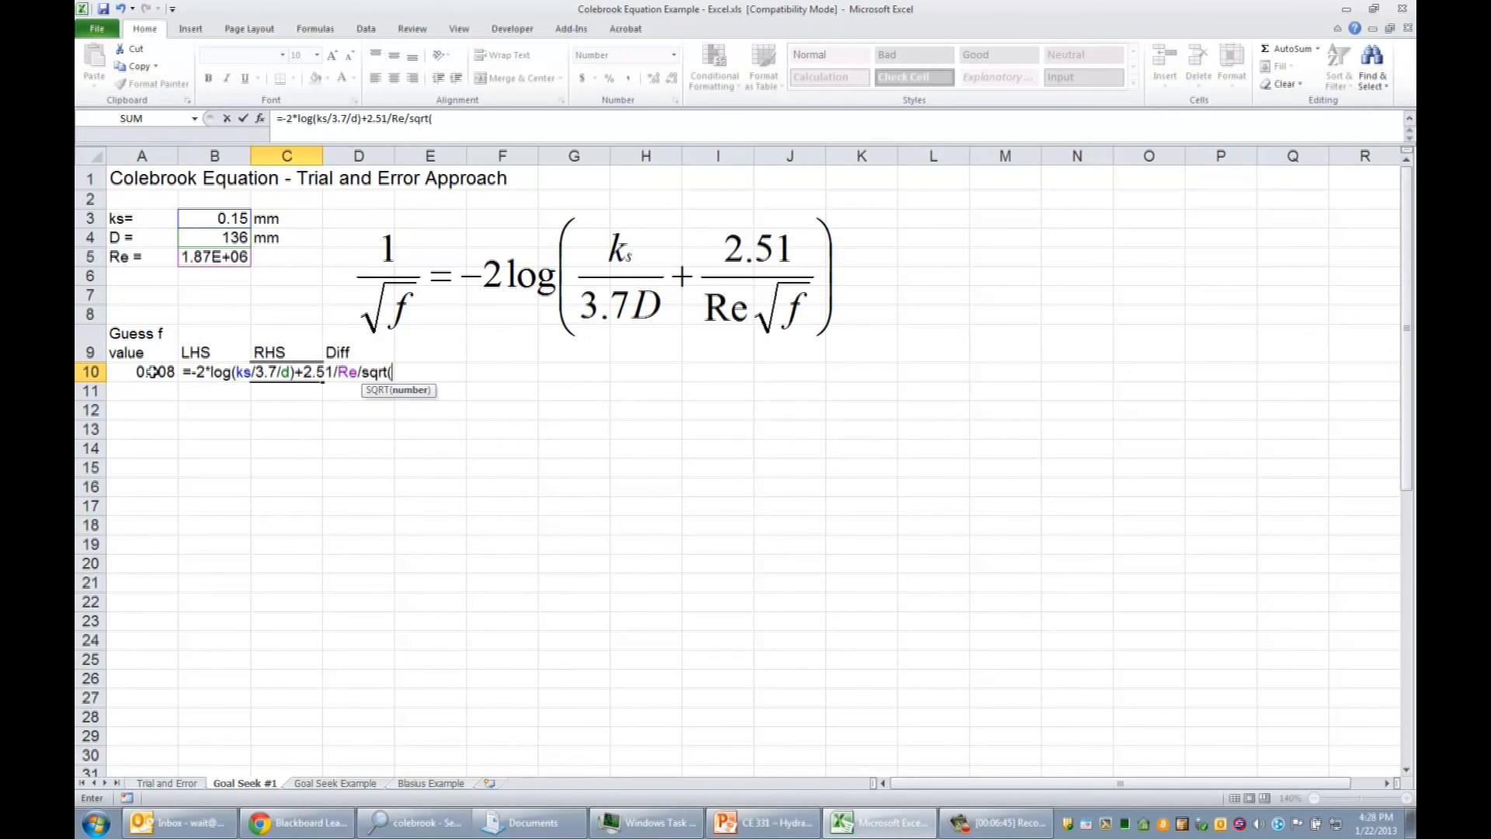
click(149, 373)
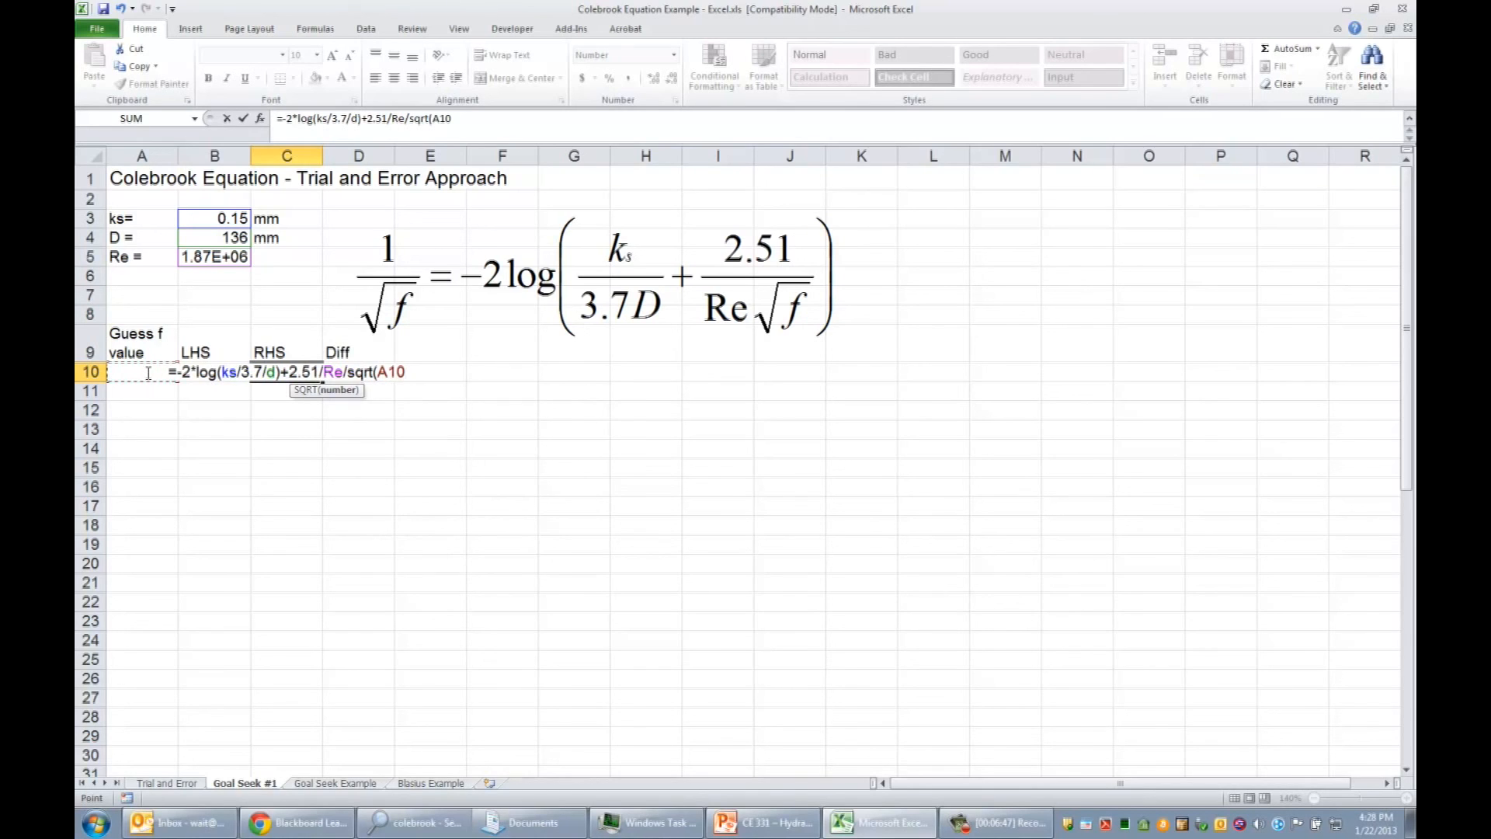
text()))
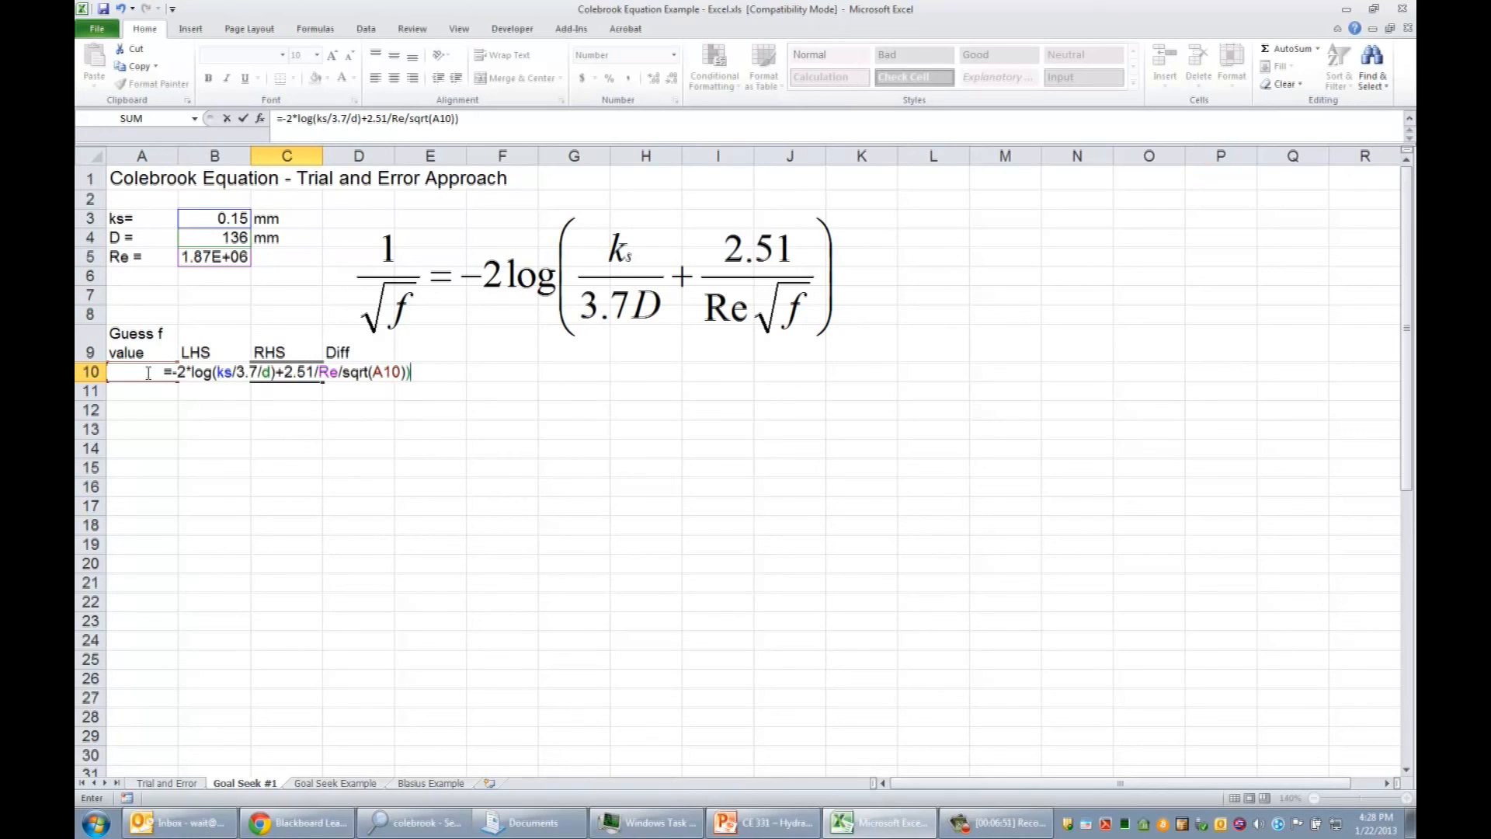
key(Return)
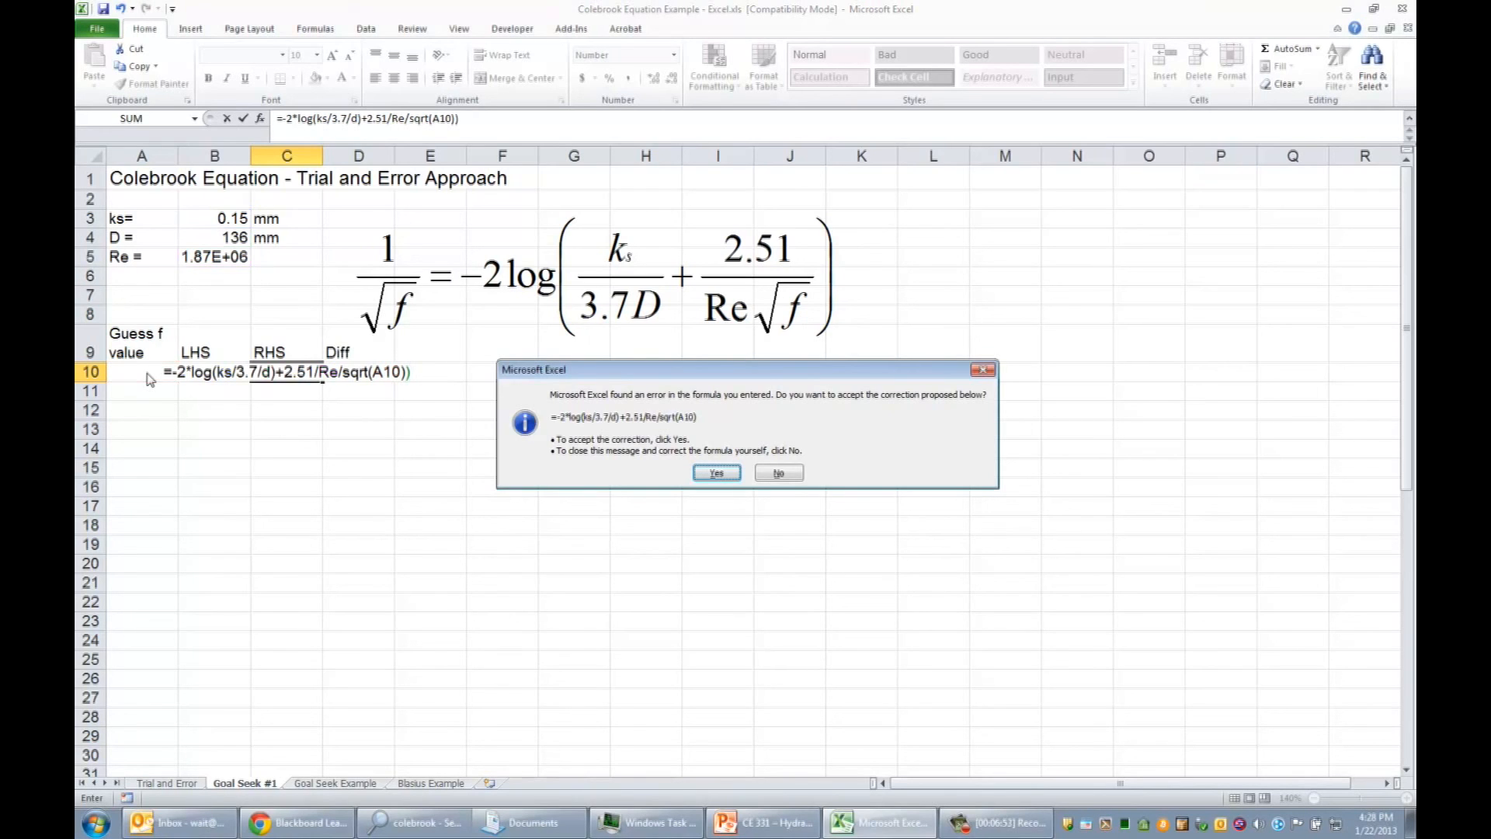
key(Return)
Enter the Diff formula =B10-C10 in D10 to subtract the RHS from the LHS.
key(Up)
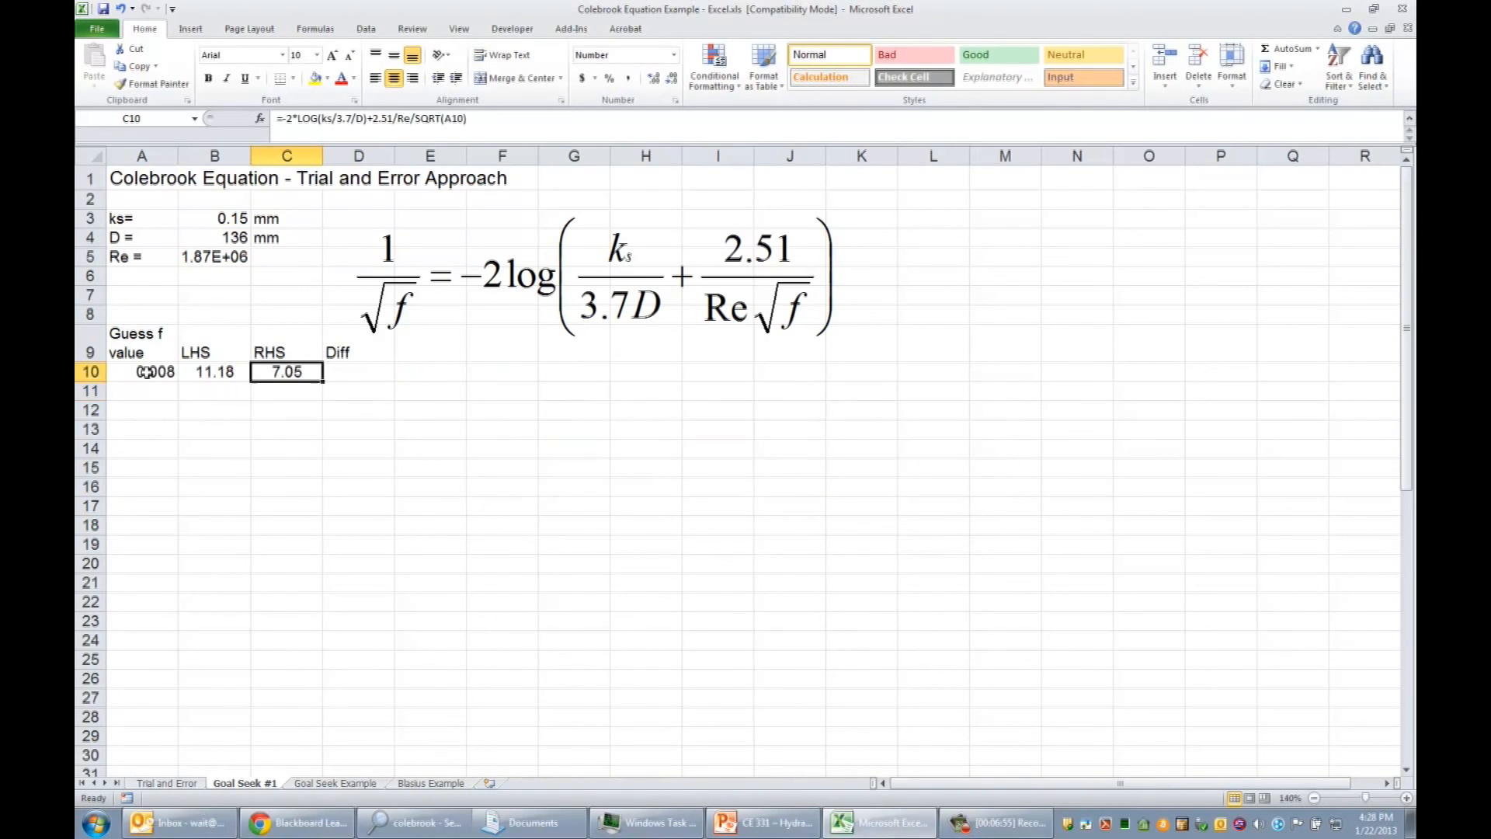
key(Right)
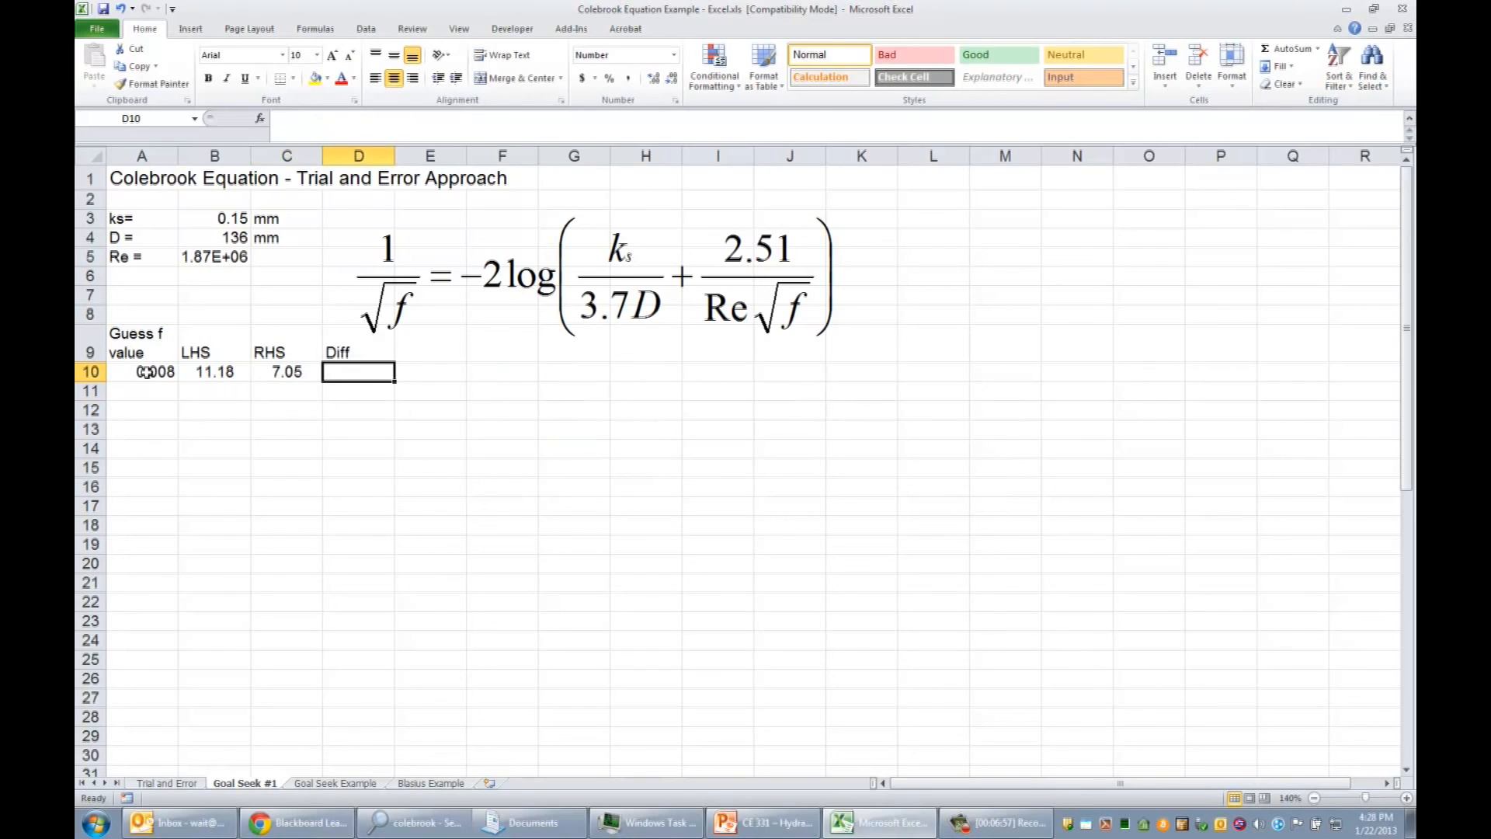
text(=)
click(216, 366)
text(-)
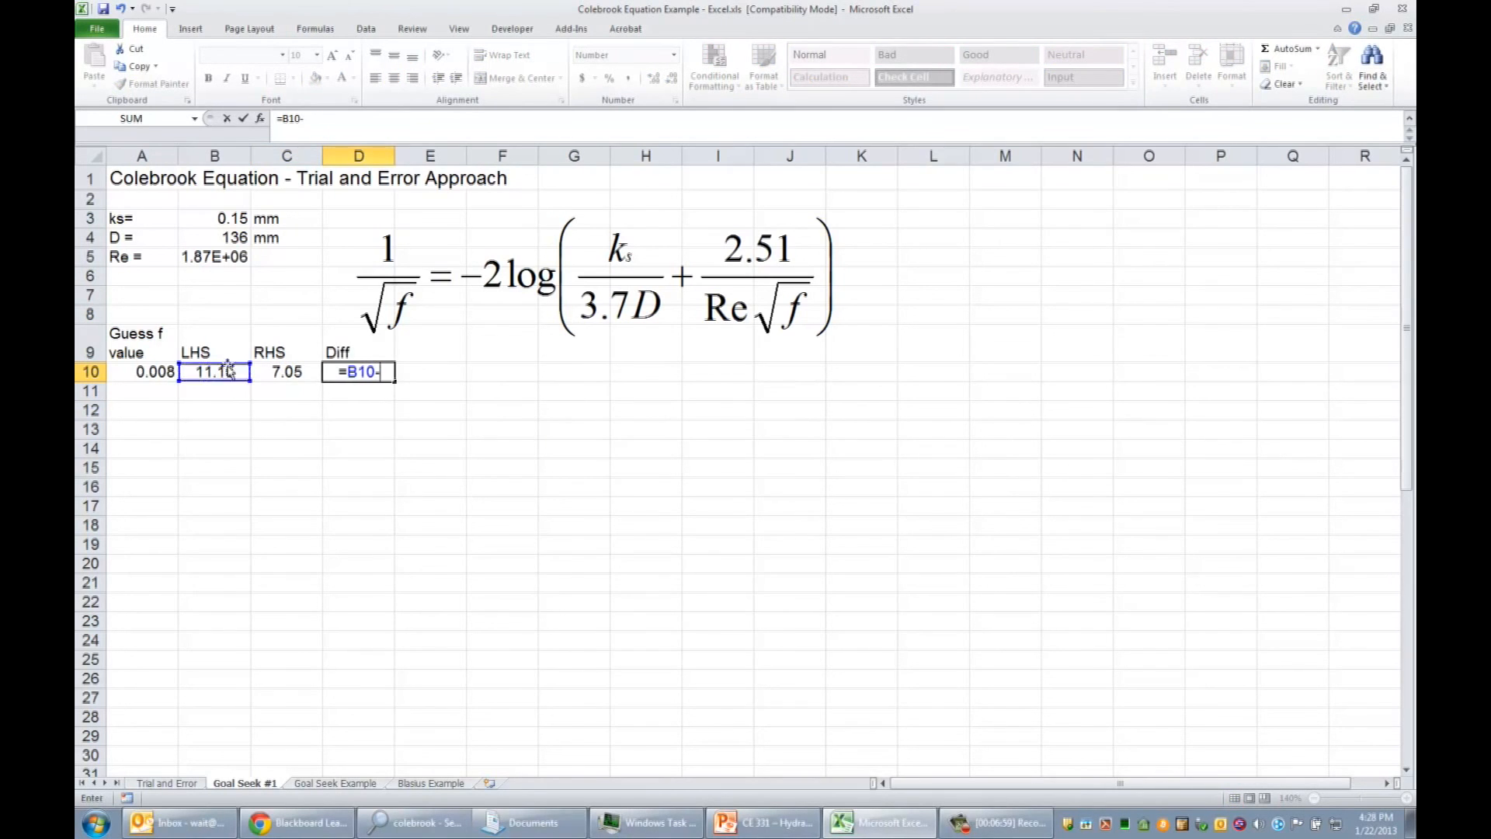
click(277, 369)
key(Return)
click(349, 375)
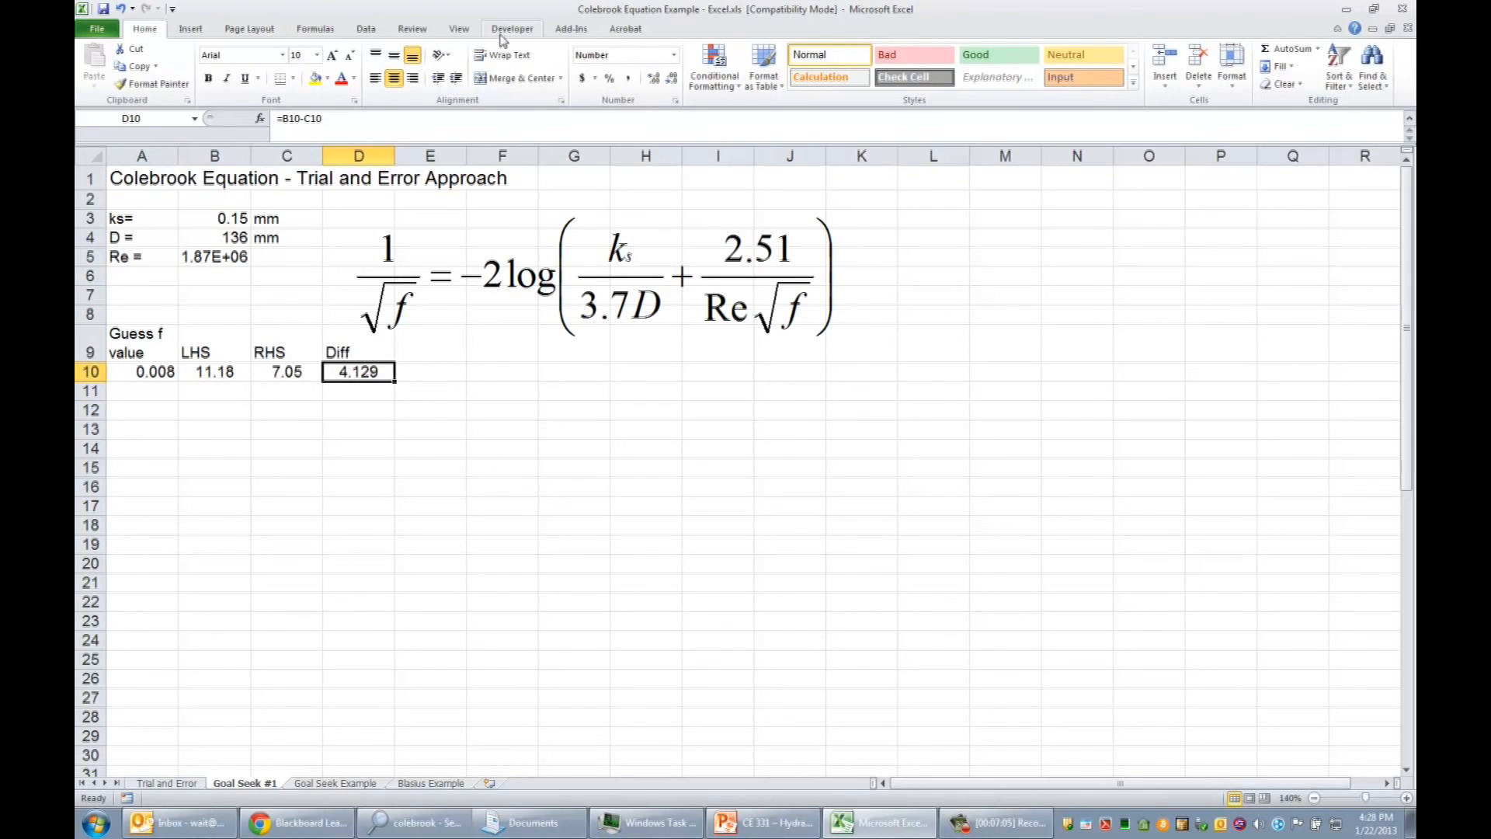
Check the row of guesses on the Trial and Error sheet where Diff approaches zero, and return to Goal Seek #1.
click(179, 784)
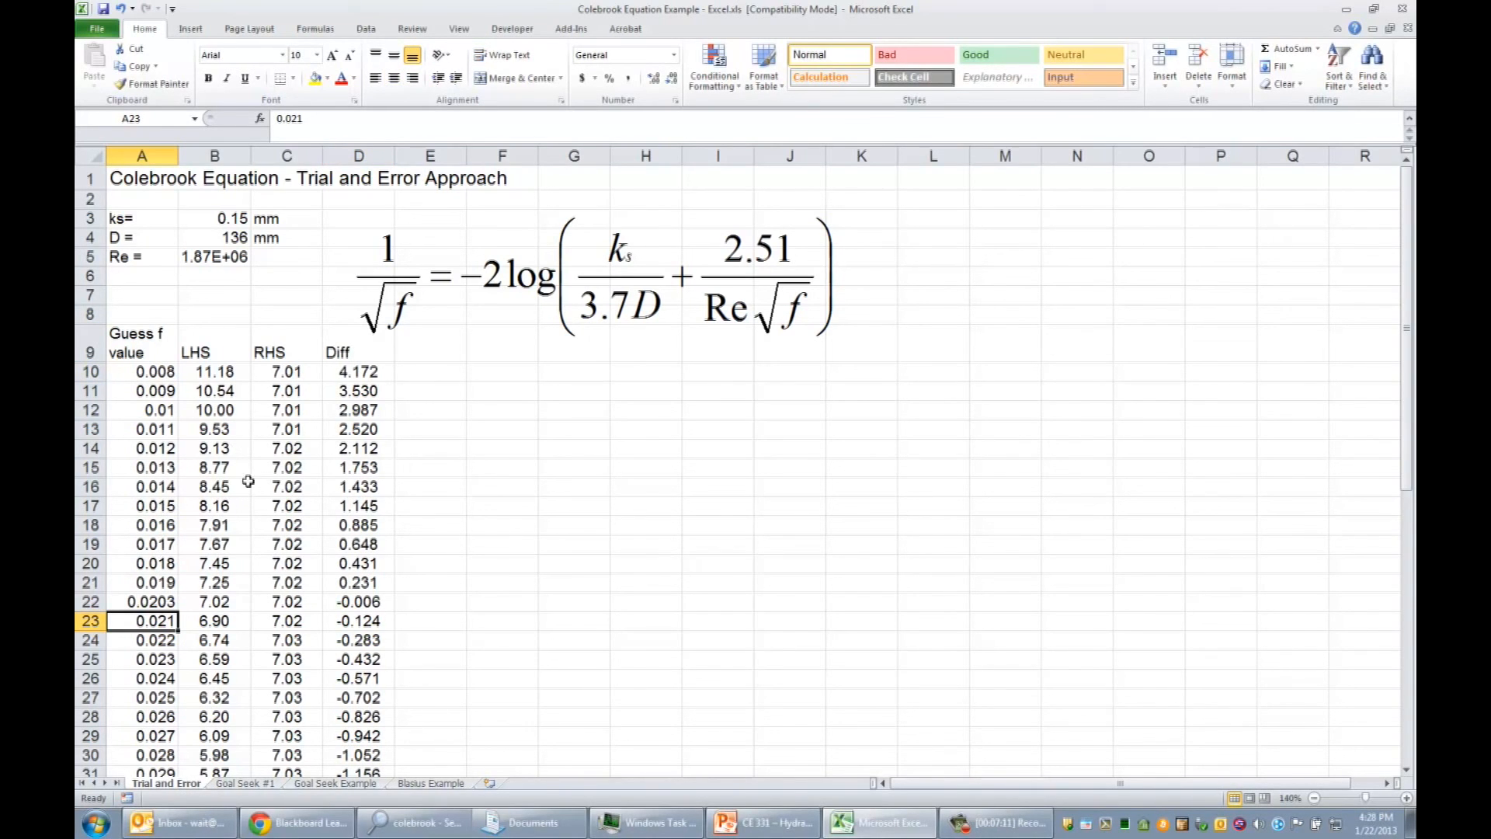
click(269, 785)
click(200, 443)
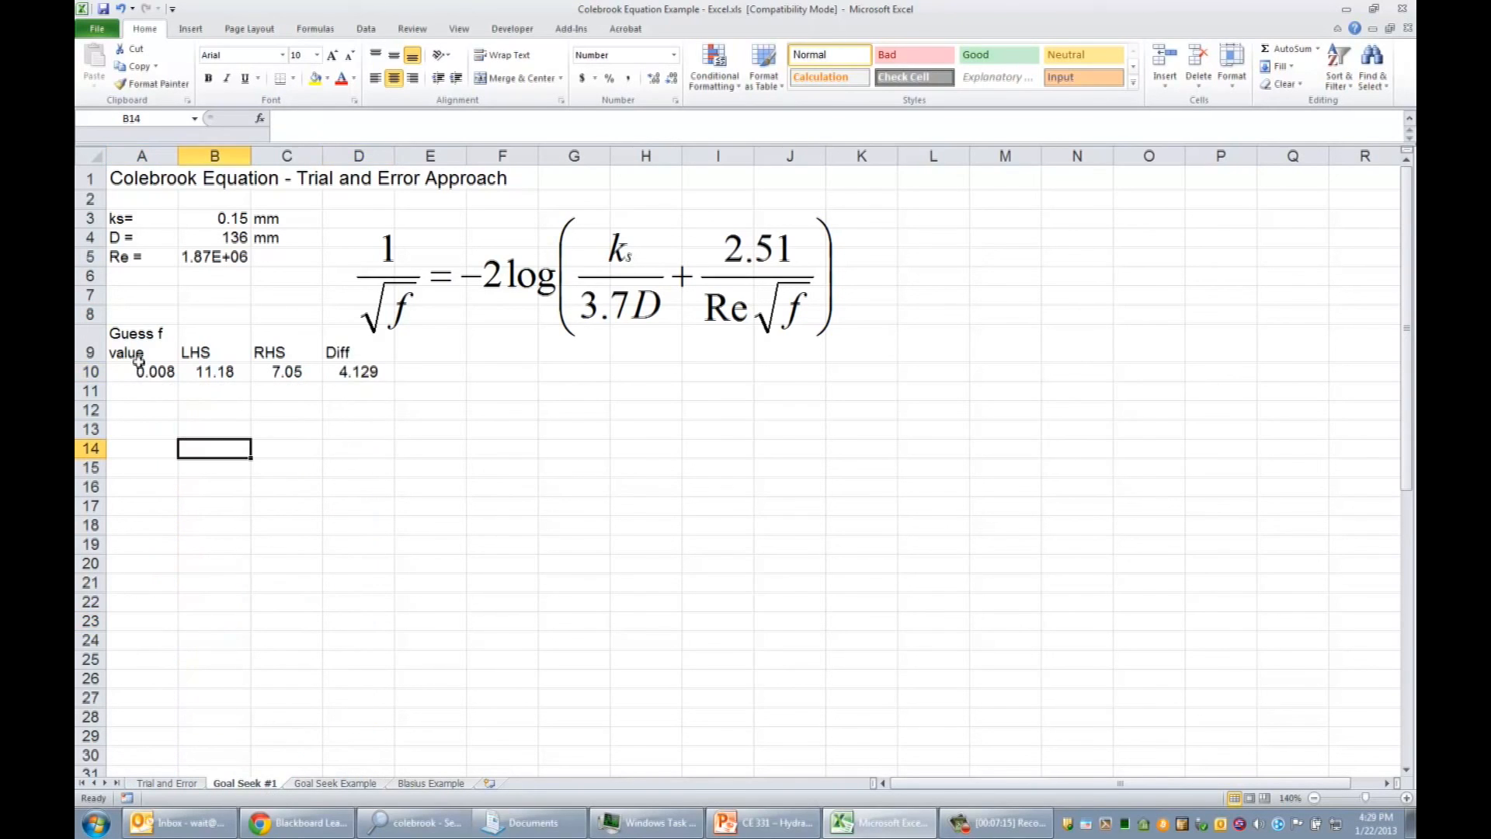
Run Goal Seek to set the Diff cell D10 to 0 by changing the guess cell A10.
click(149, 372)
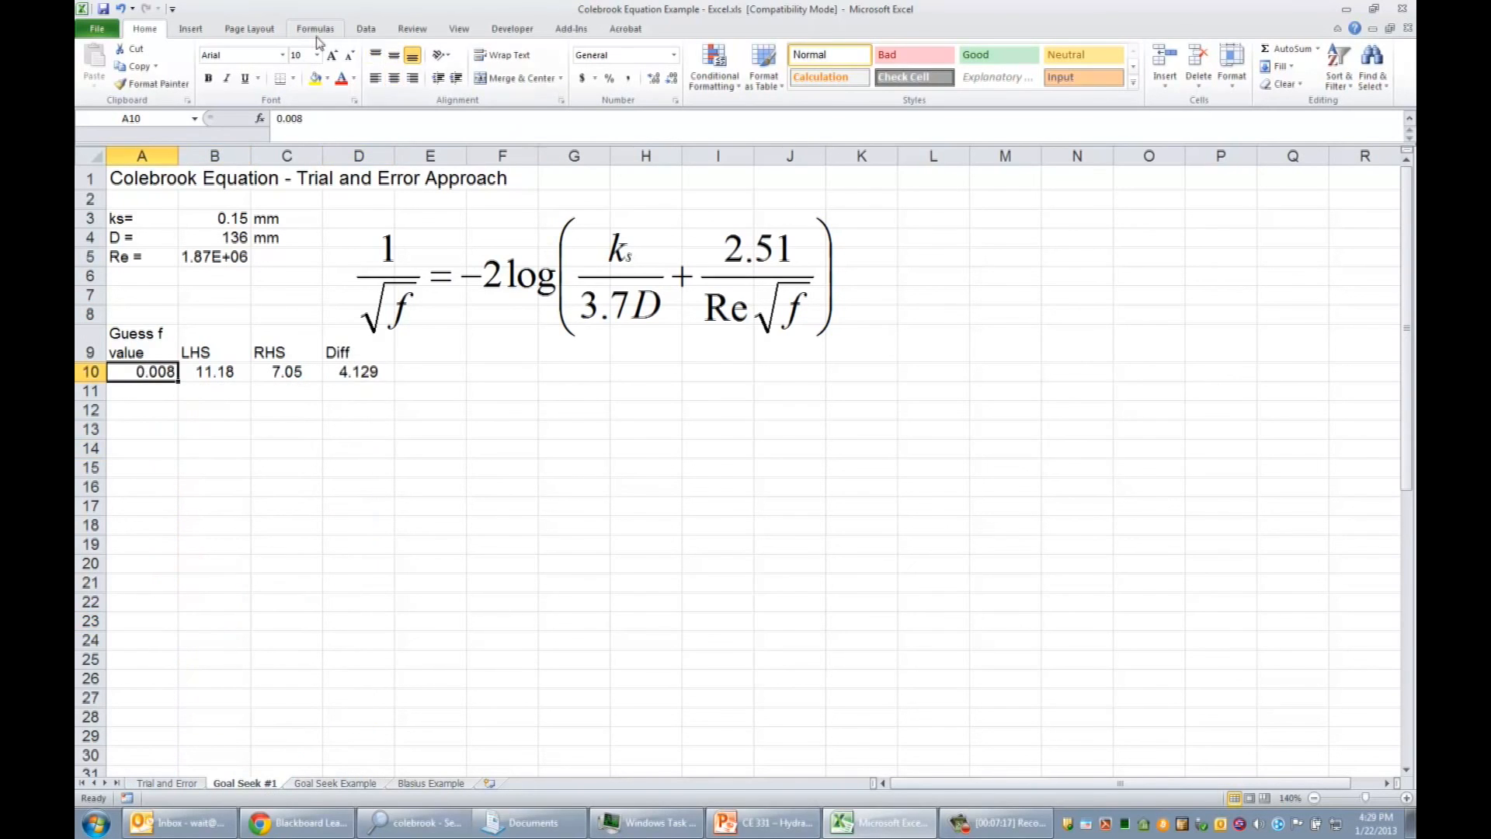
click(365, 30)
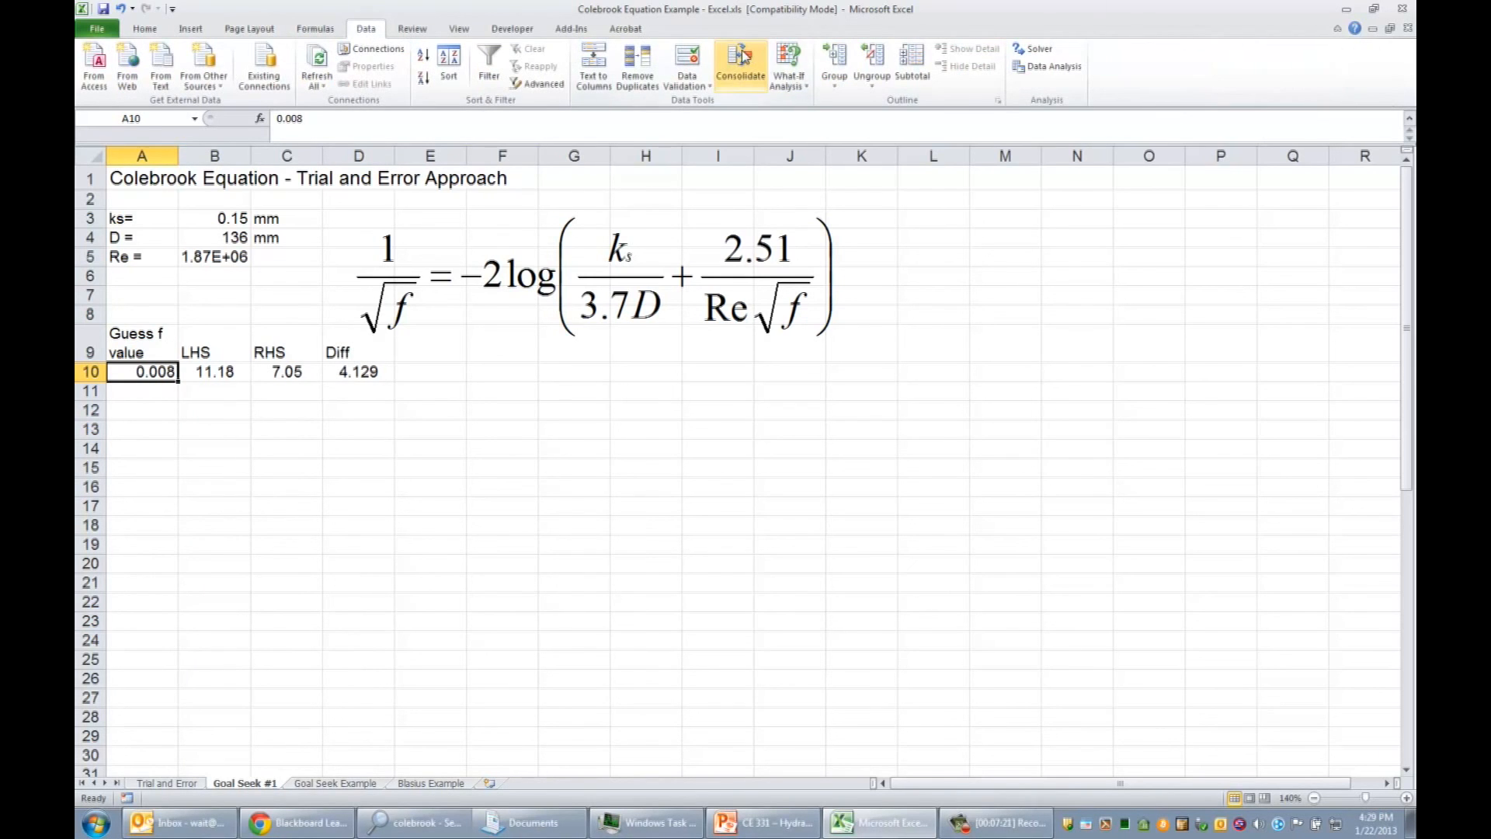
click(800, 78)
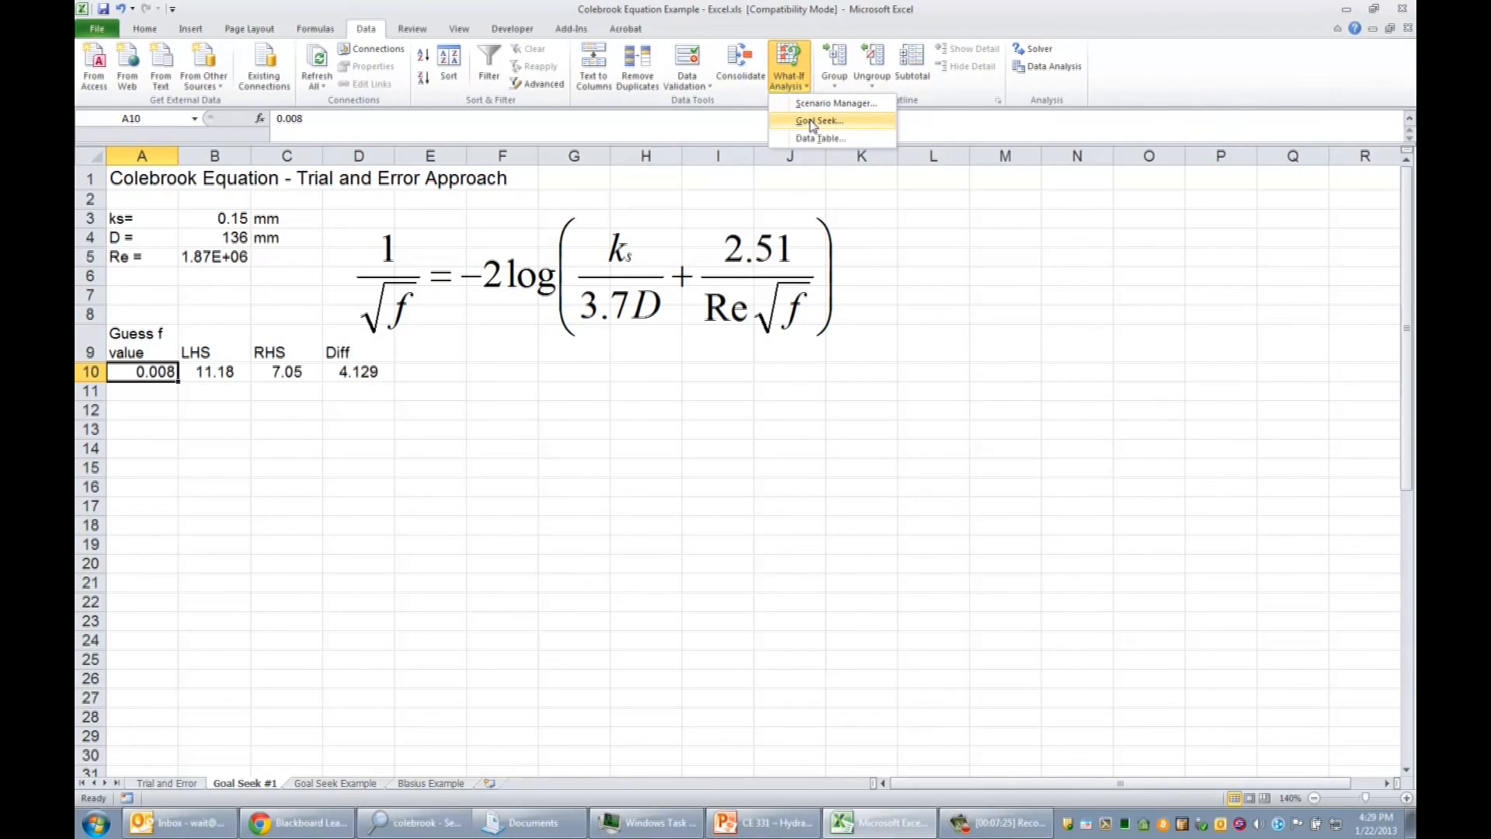
click(812, 122)
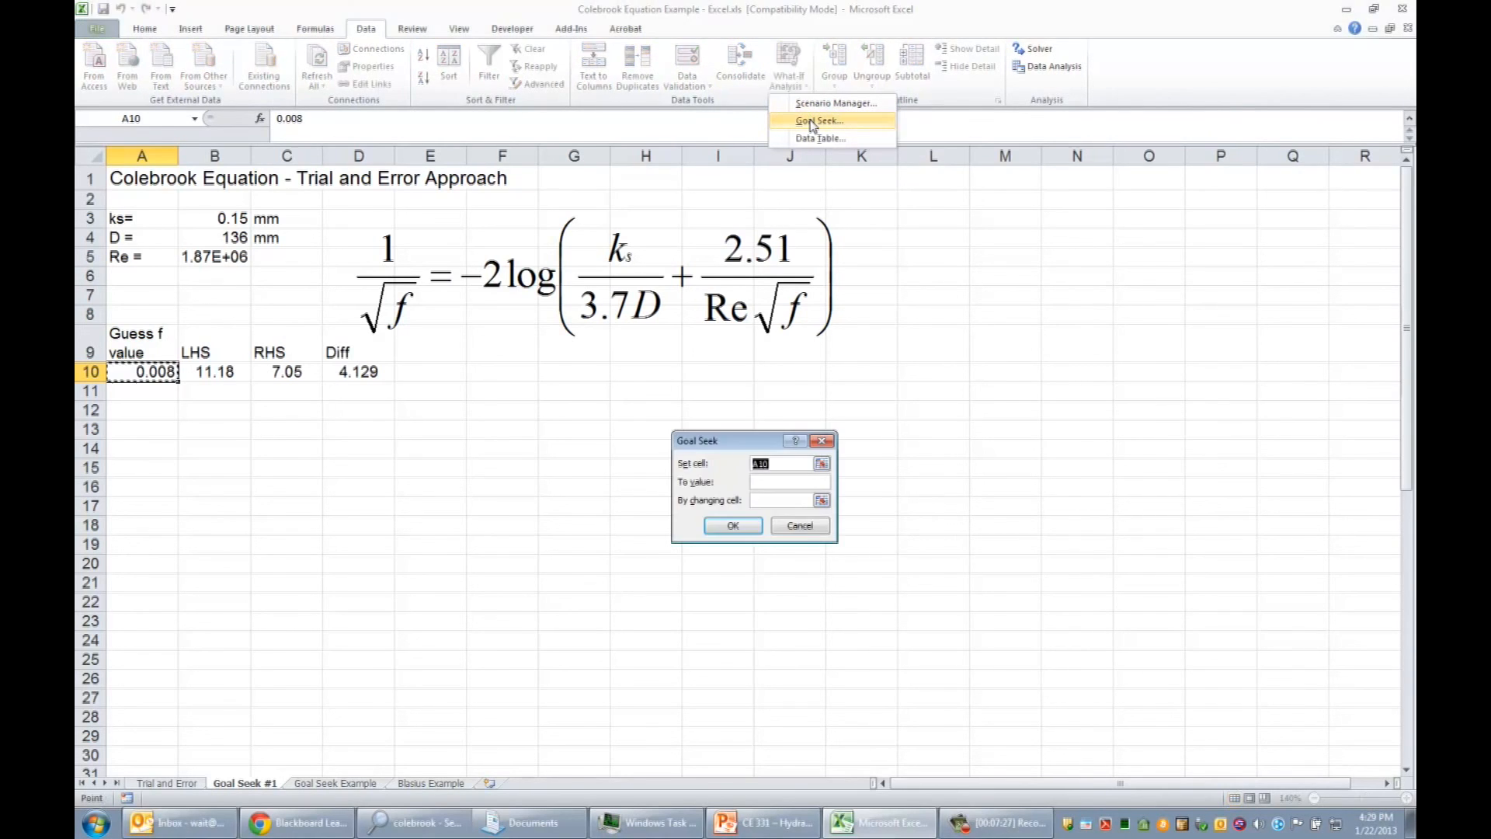
click(359, 371)
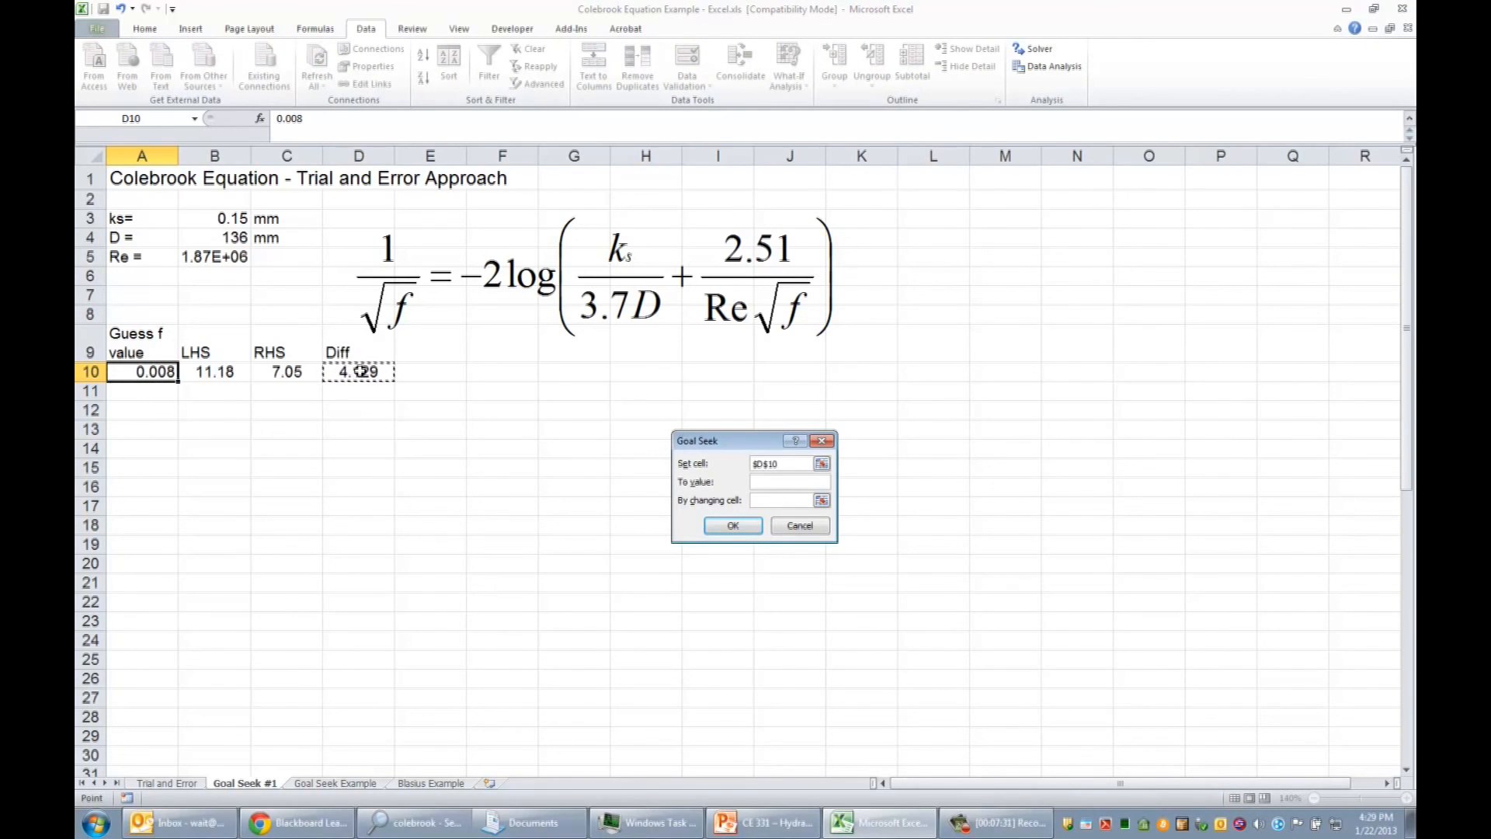
click(817, 483)
click(821, 500)
click(152, 373)
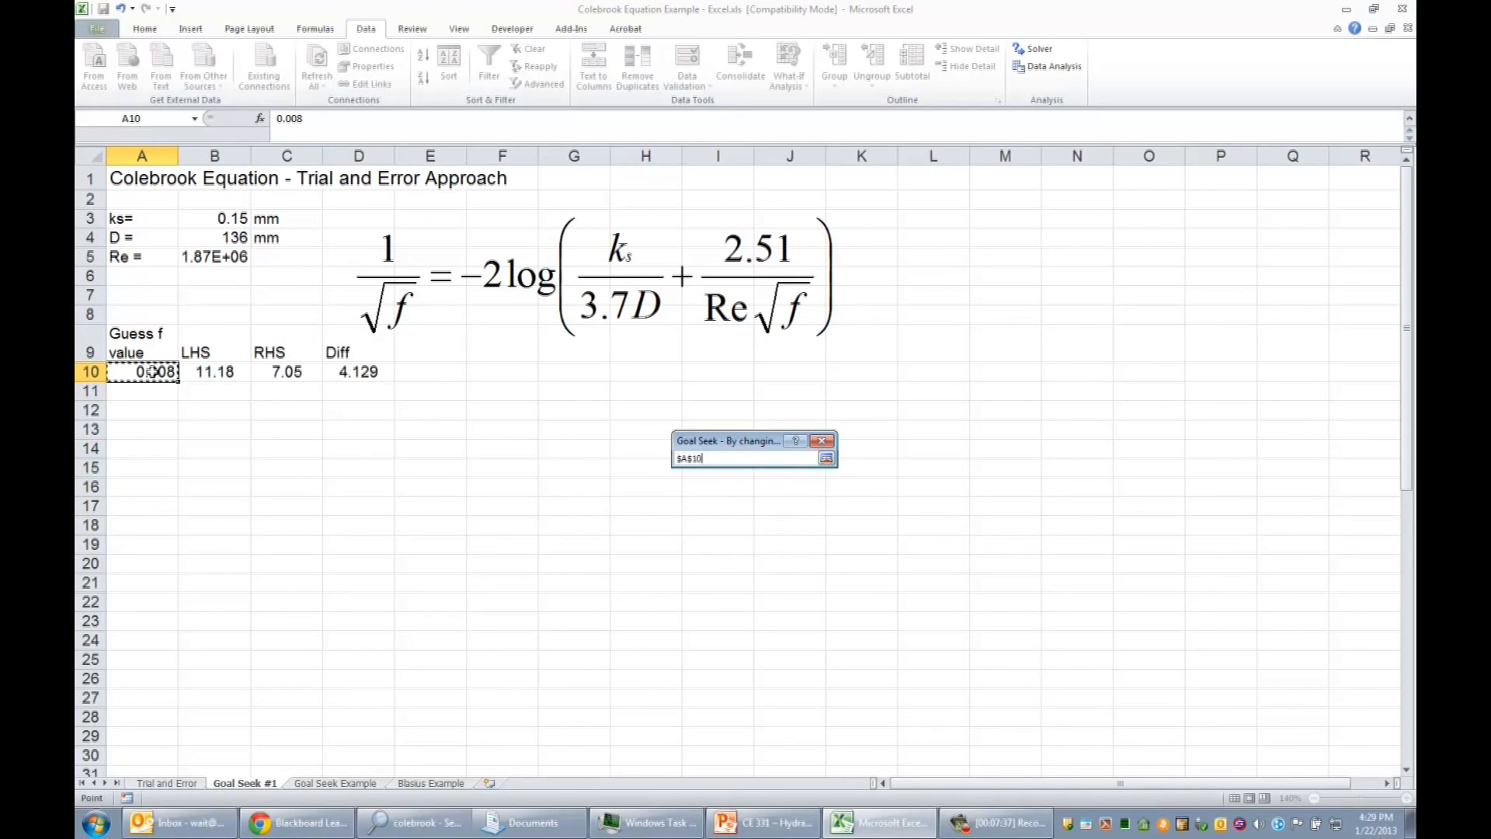
click(827, 460)
click(738, 530)
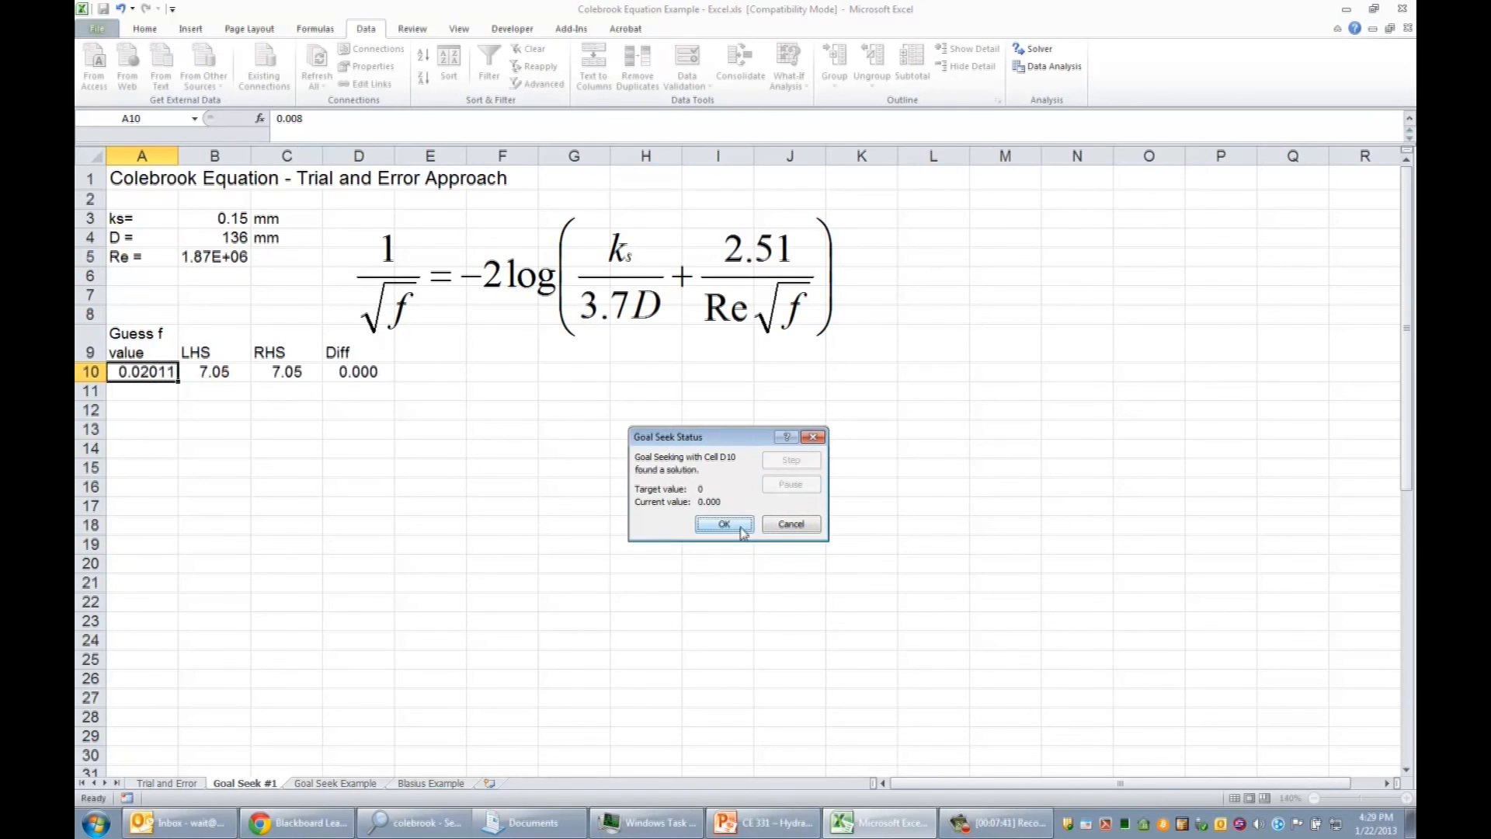
Accept the Goal Seek solution and compare A10 with the closest guess in A22 on the Trial and Error sheet.
click(742, 530)
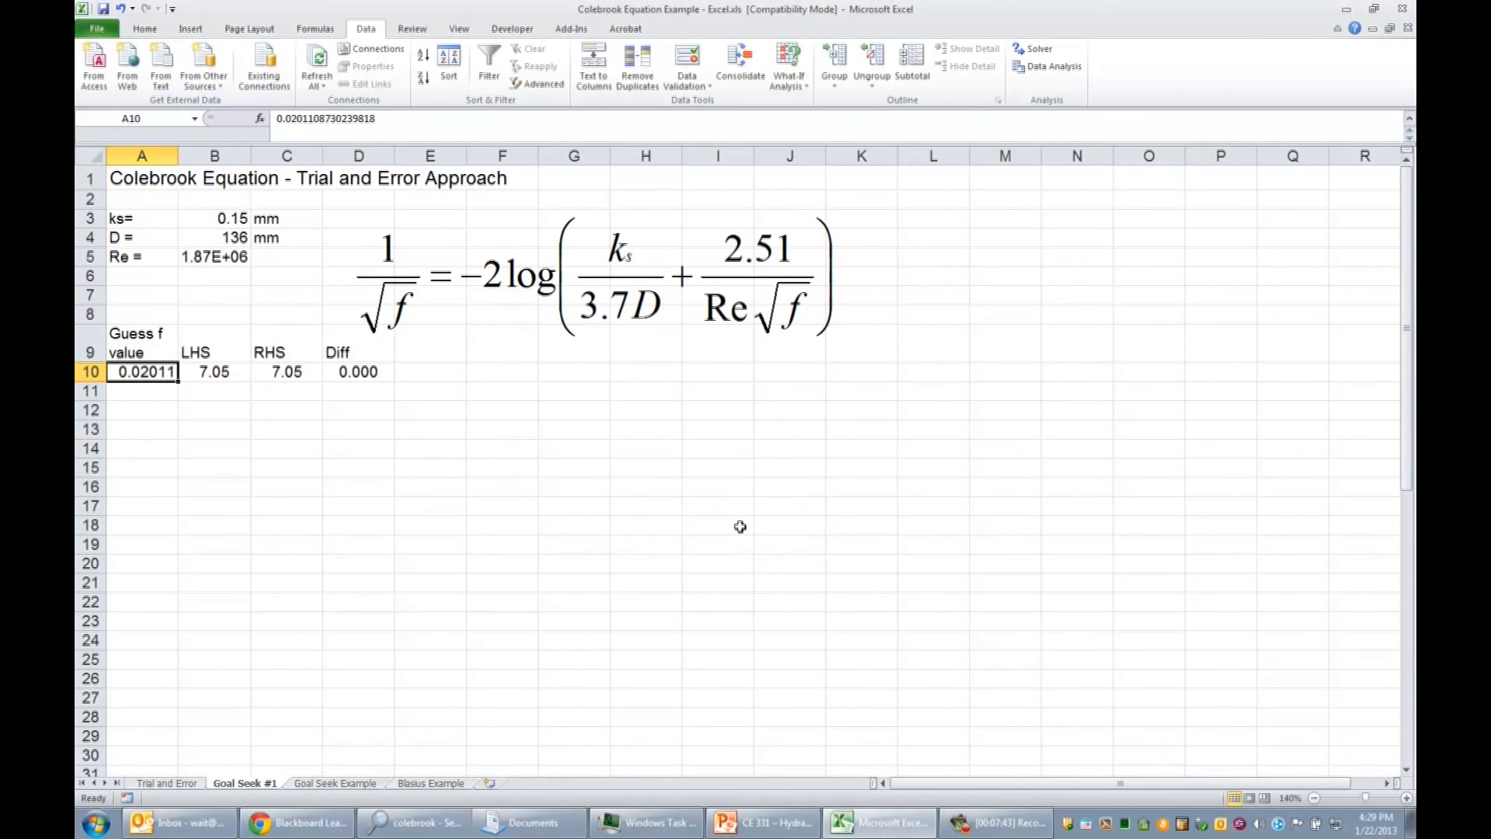
click(145, 392)
click(149, 374)
click(189, 783)
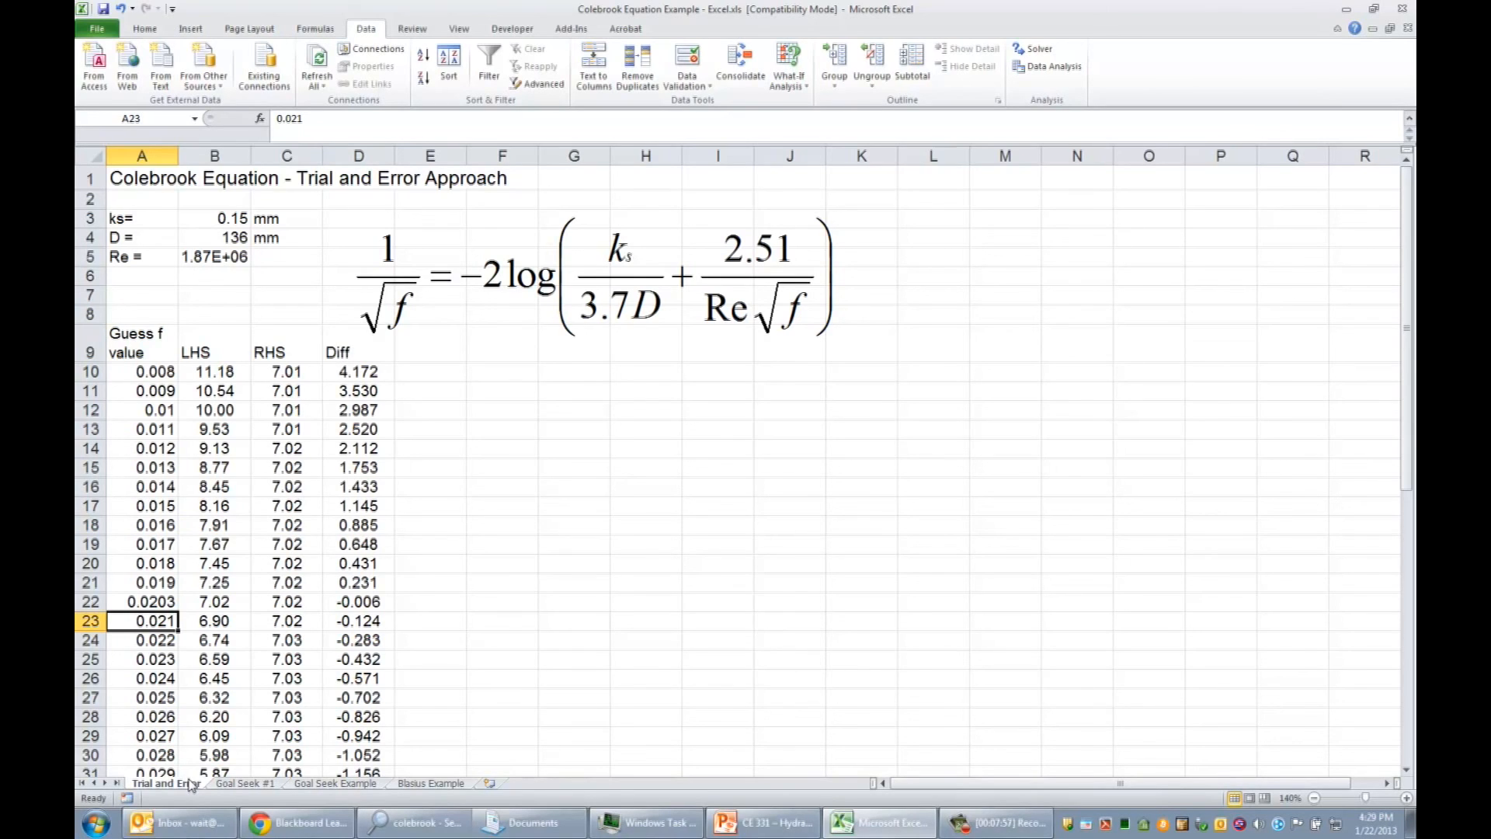
click(171, 604)
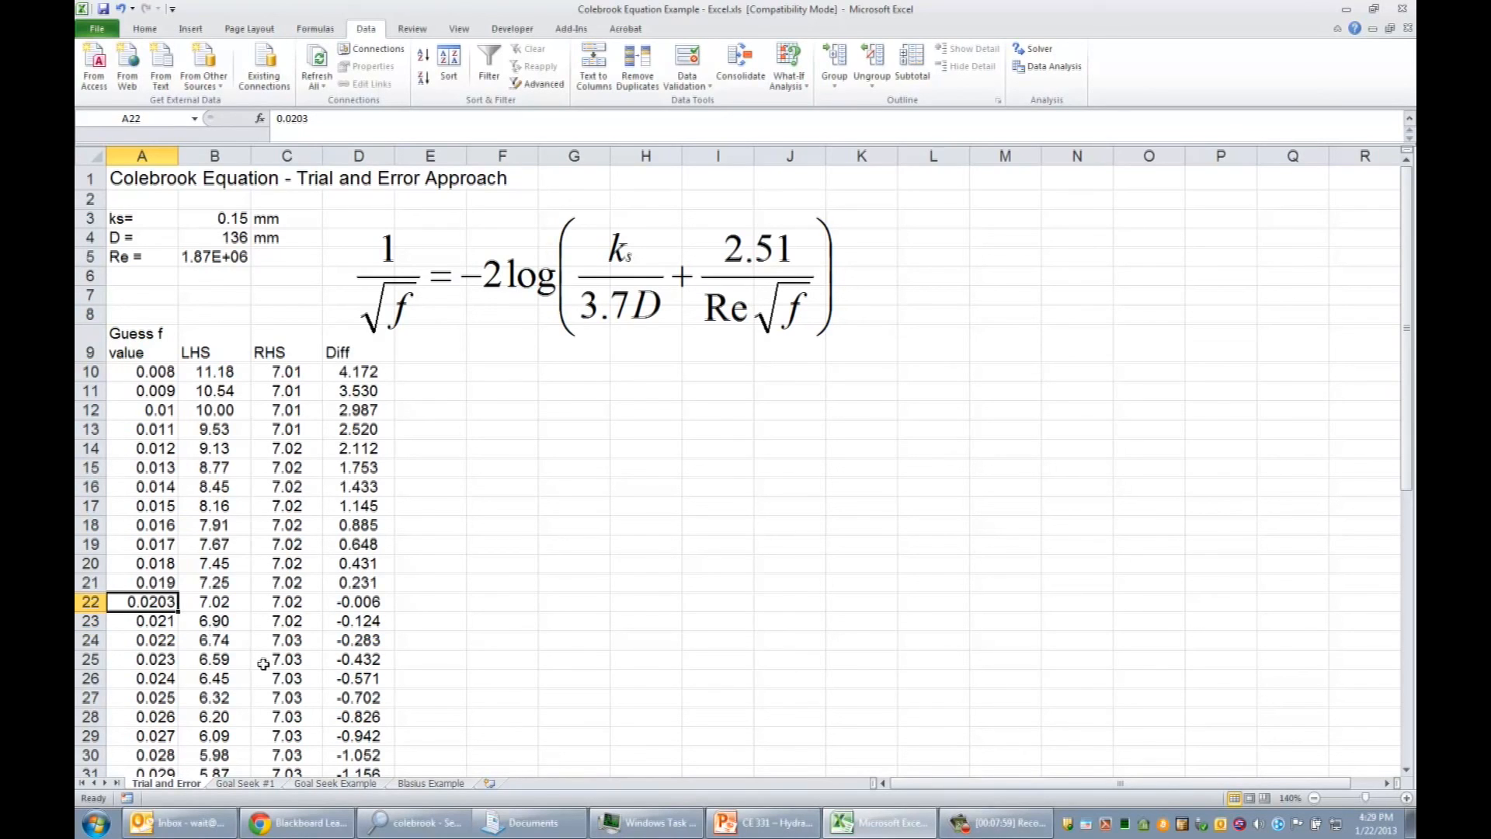
click(248, 782)
Enclose the 2.51/Re/SQRT(A10) term of the RHS formula in C10 on Goal Seek #1 in parentheses.
click(288, 370)
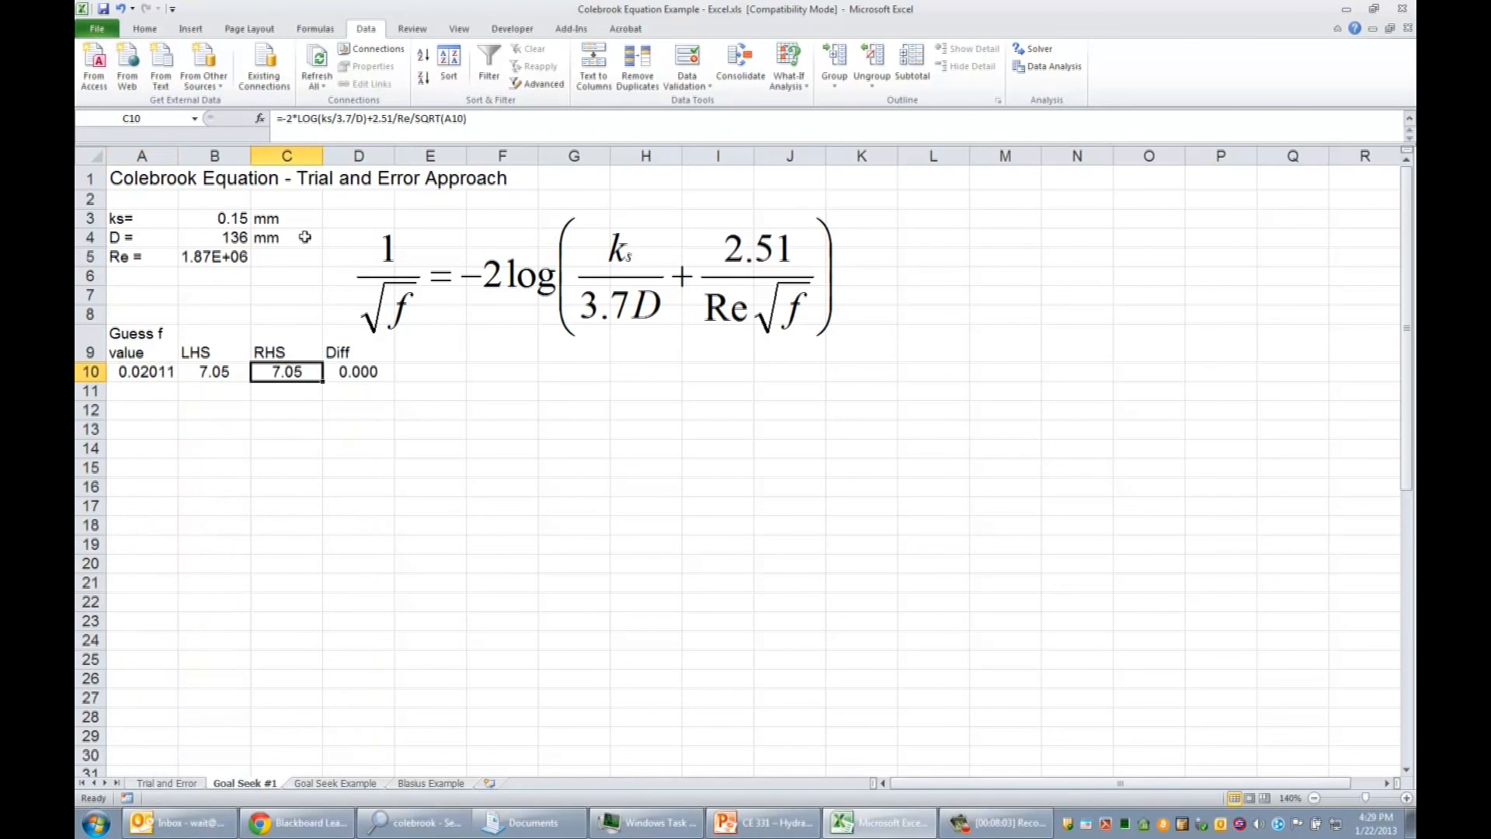
click(375, 118)
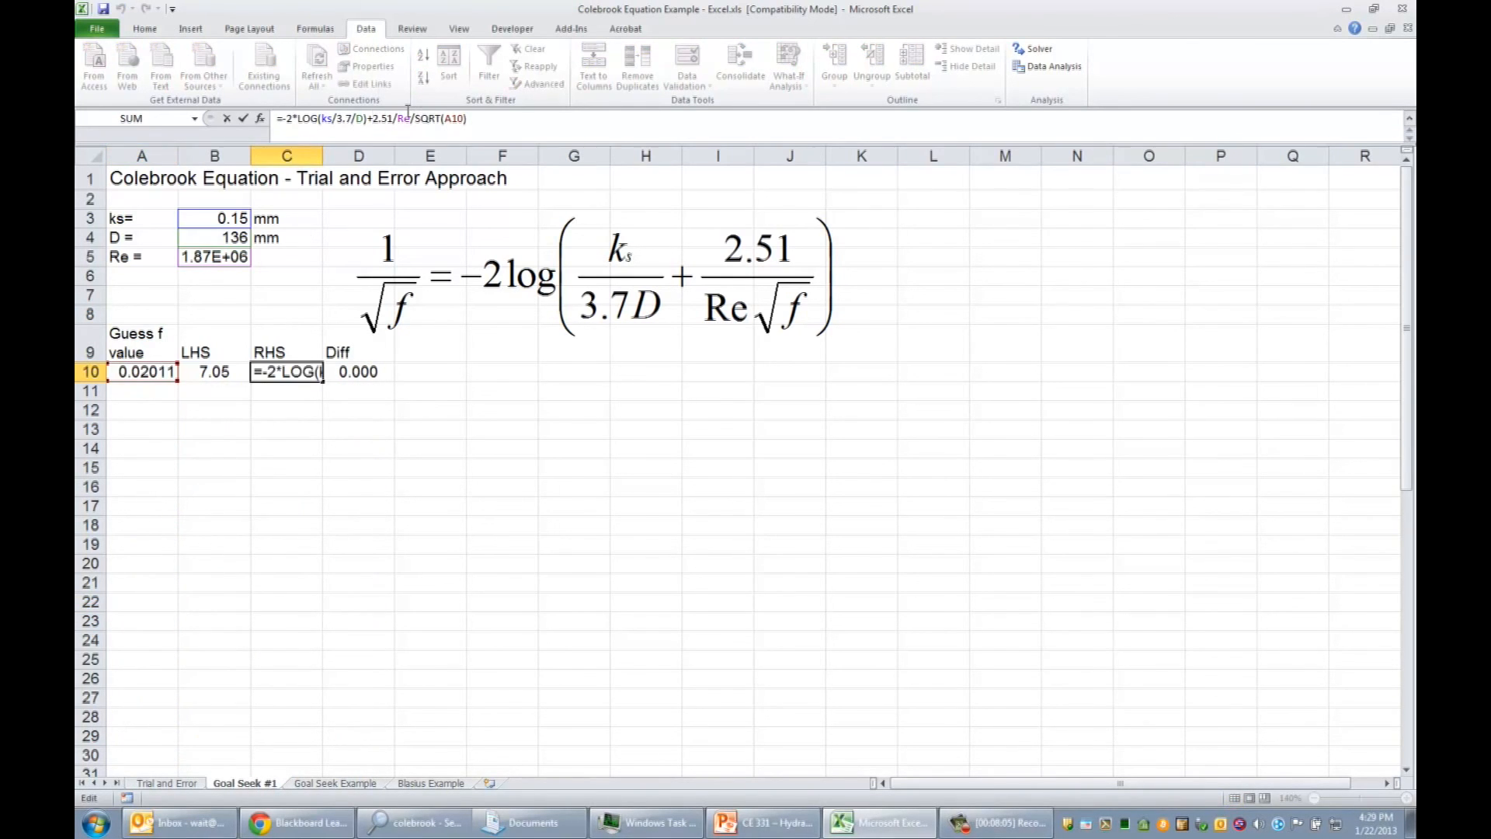
text(()
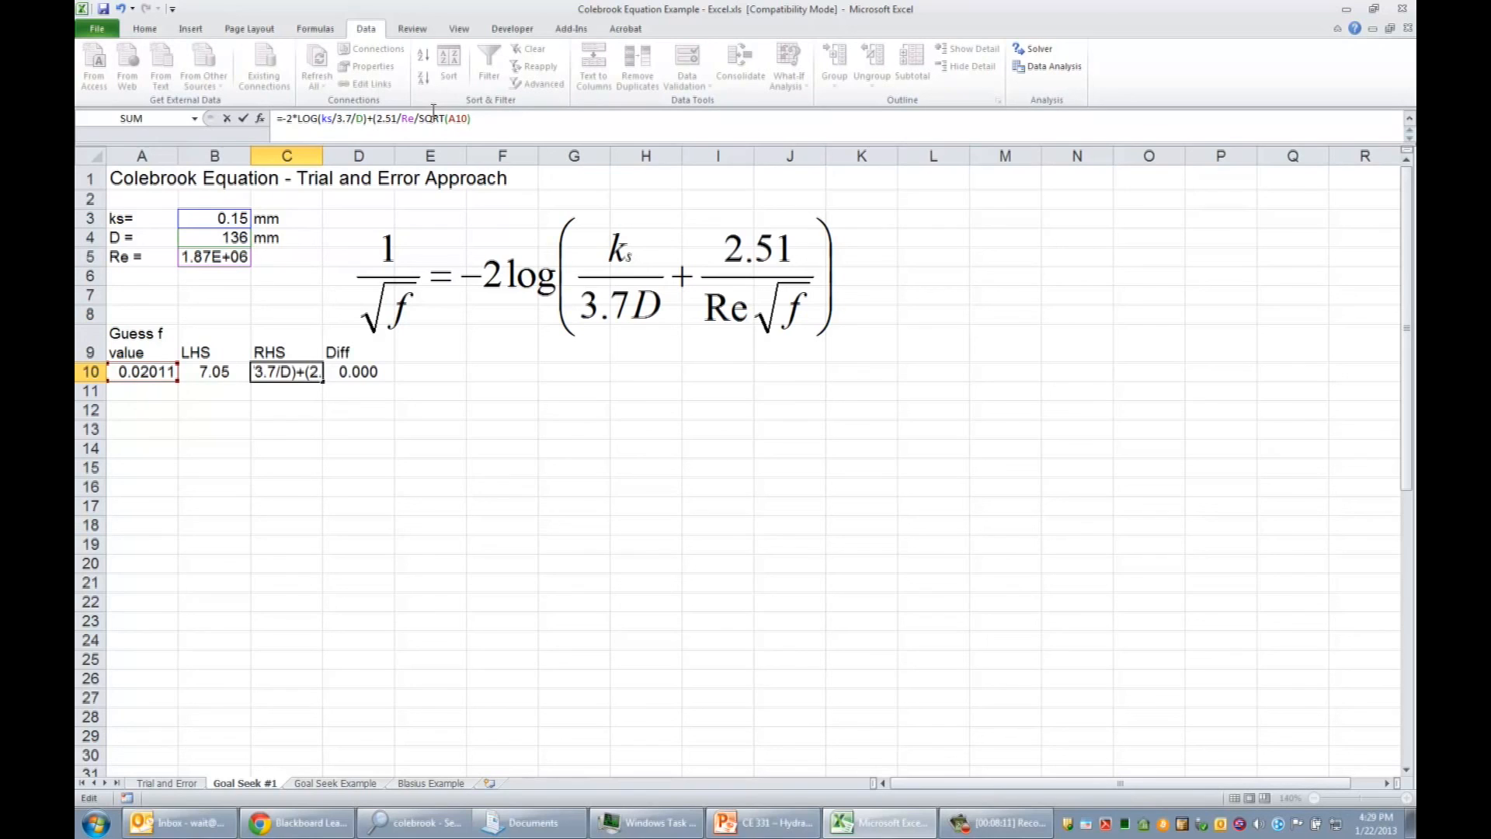
click(474, 118)
text())
key(Return)
key(Up)
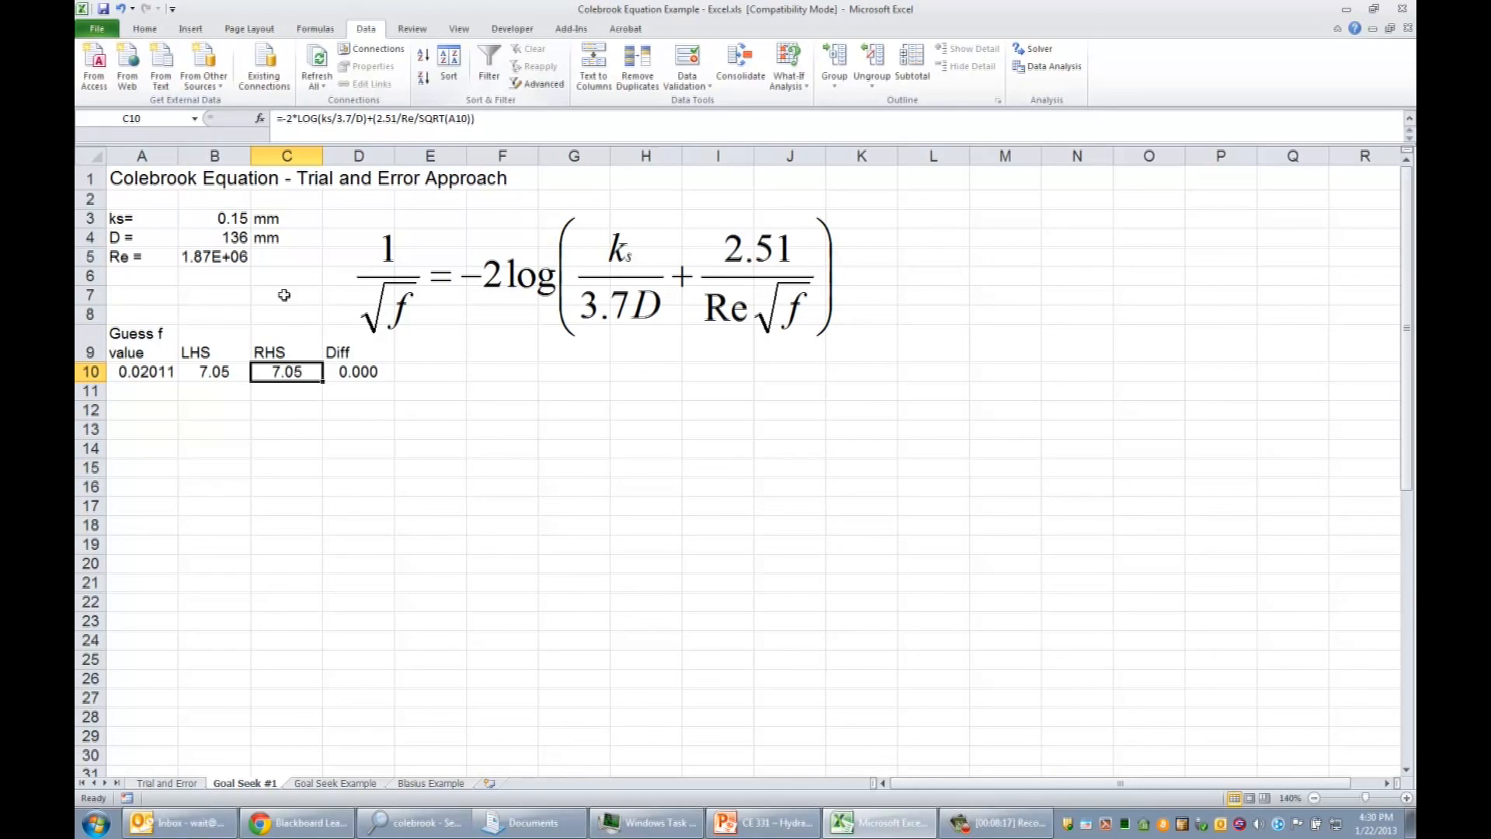
Run Solver to bring the Diff cell D10 to a value of 0 by changing A10, and keep the Solver solution.
click(124, 372)
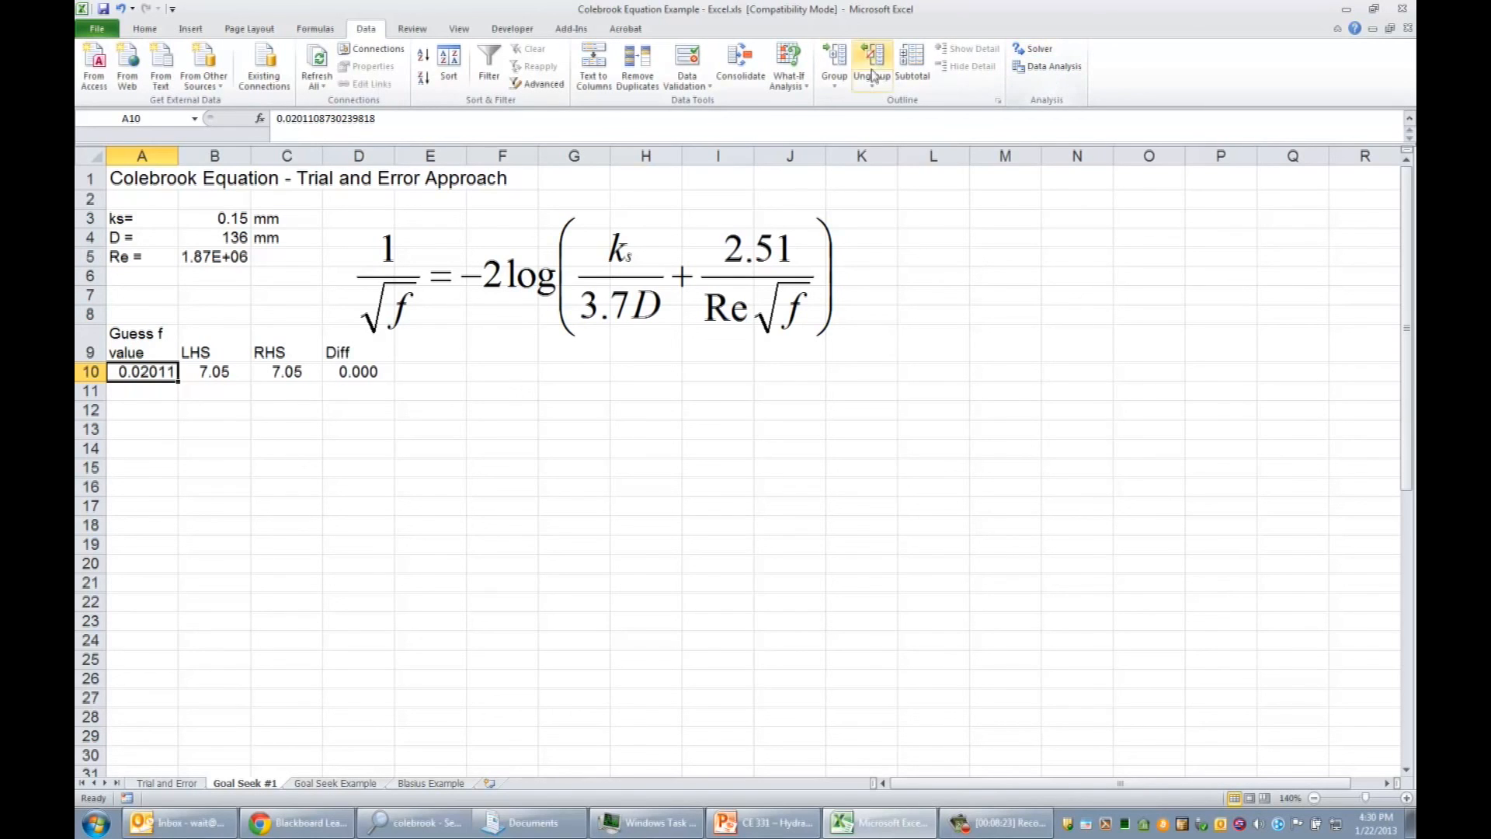
click(808, 81)
click(1052, 49)
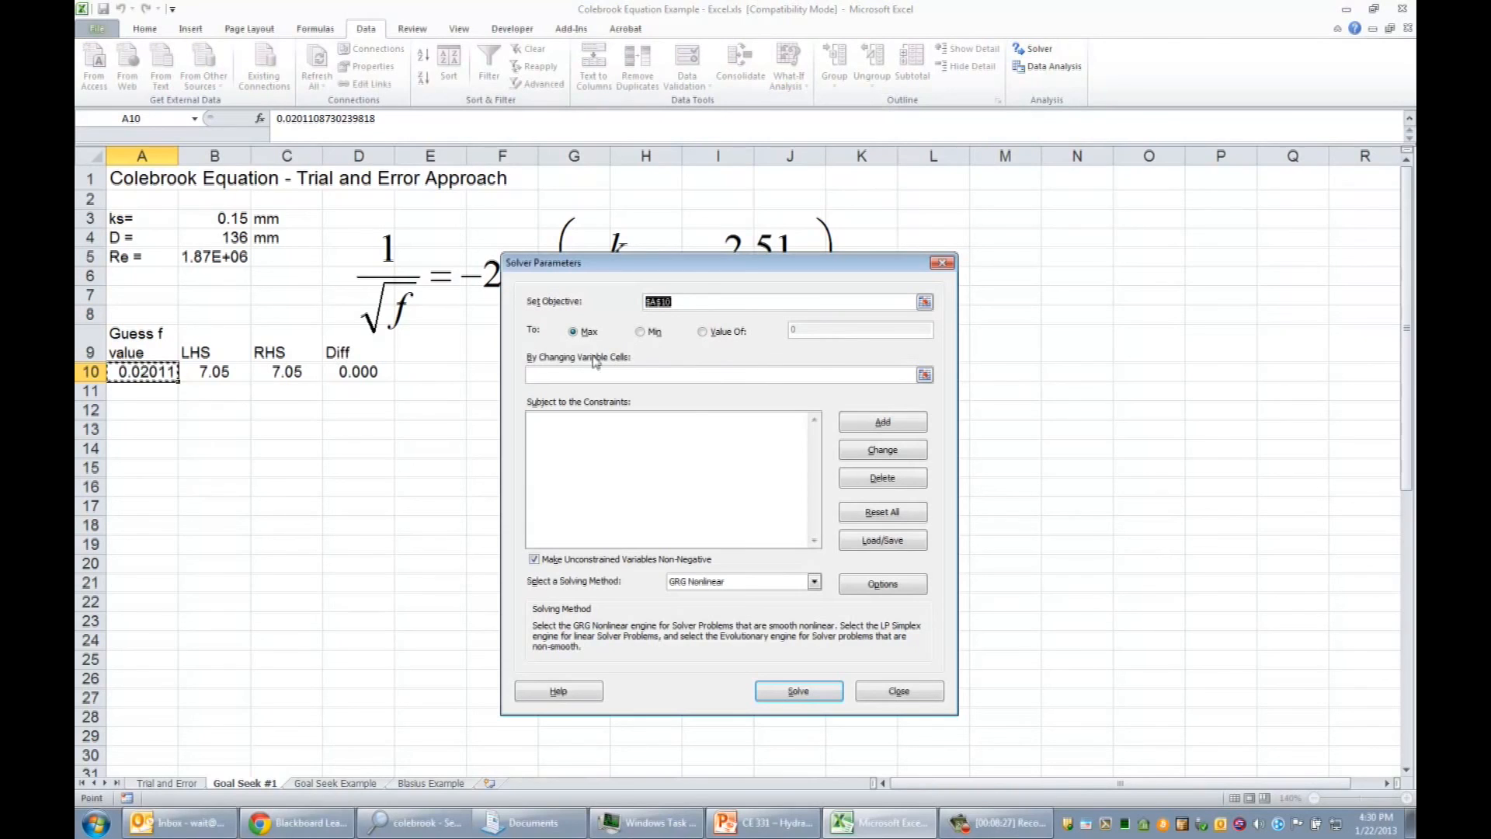
click(359, 371)
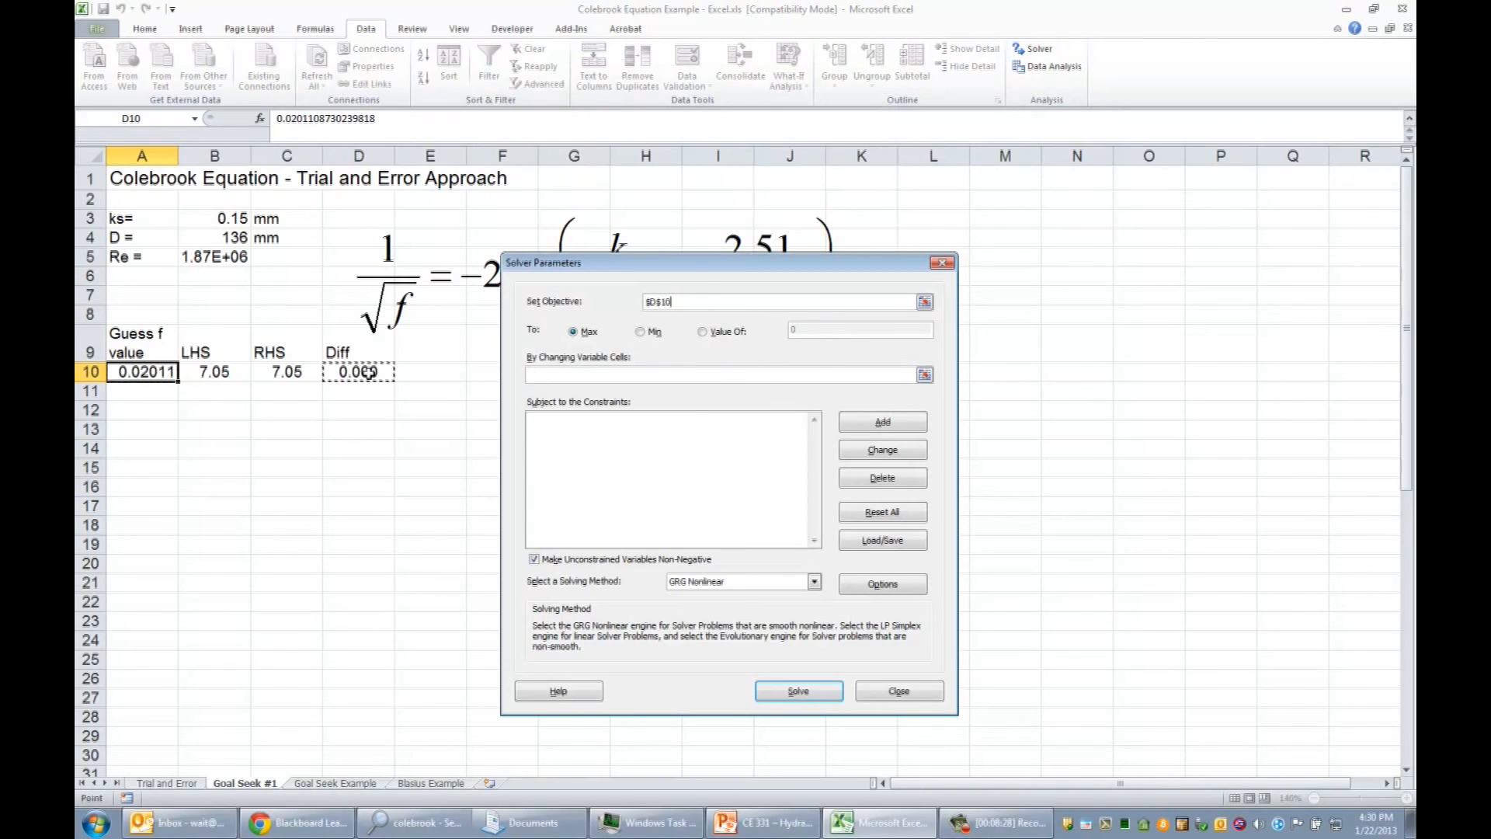
click(704, 333)
click(924, 375)
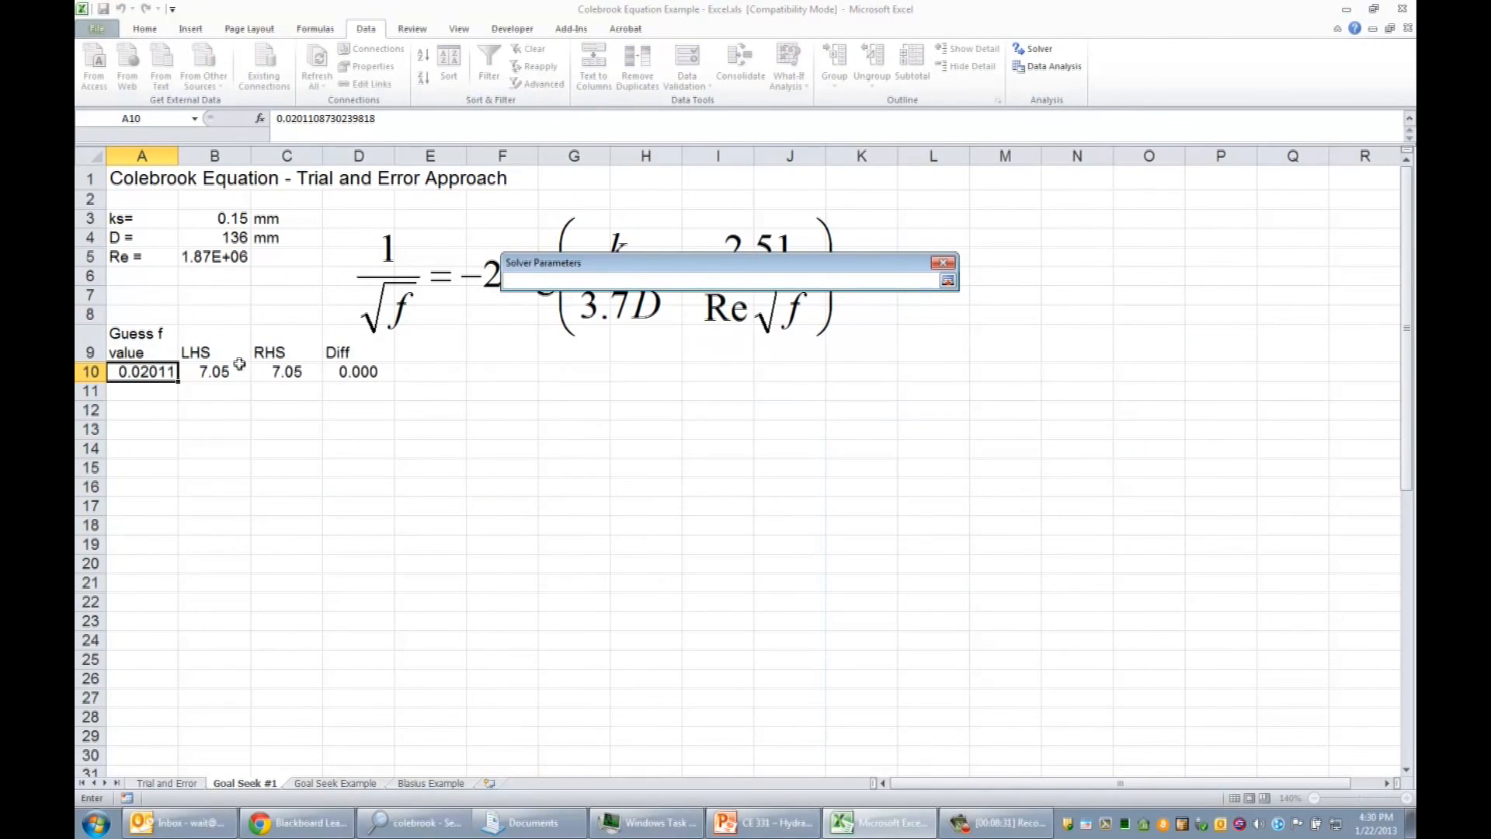
click(167, 371)
click(947, 282)
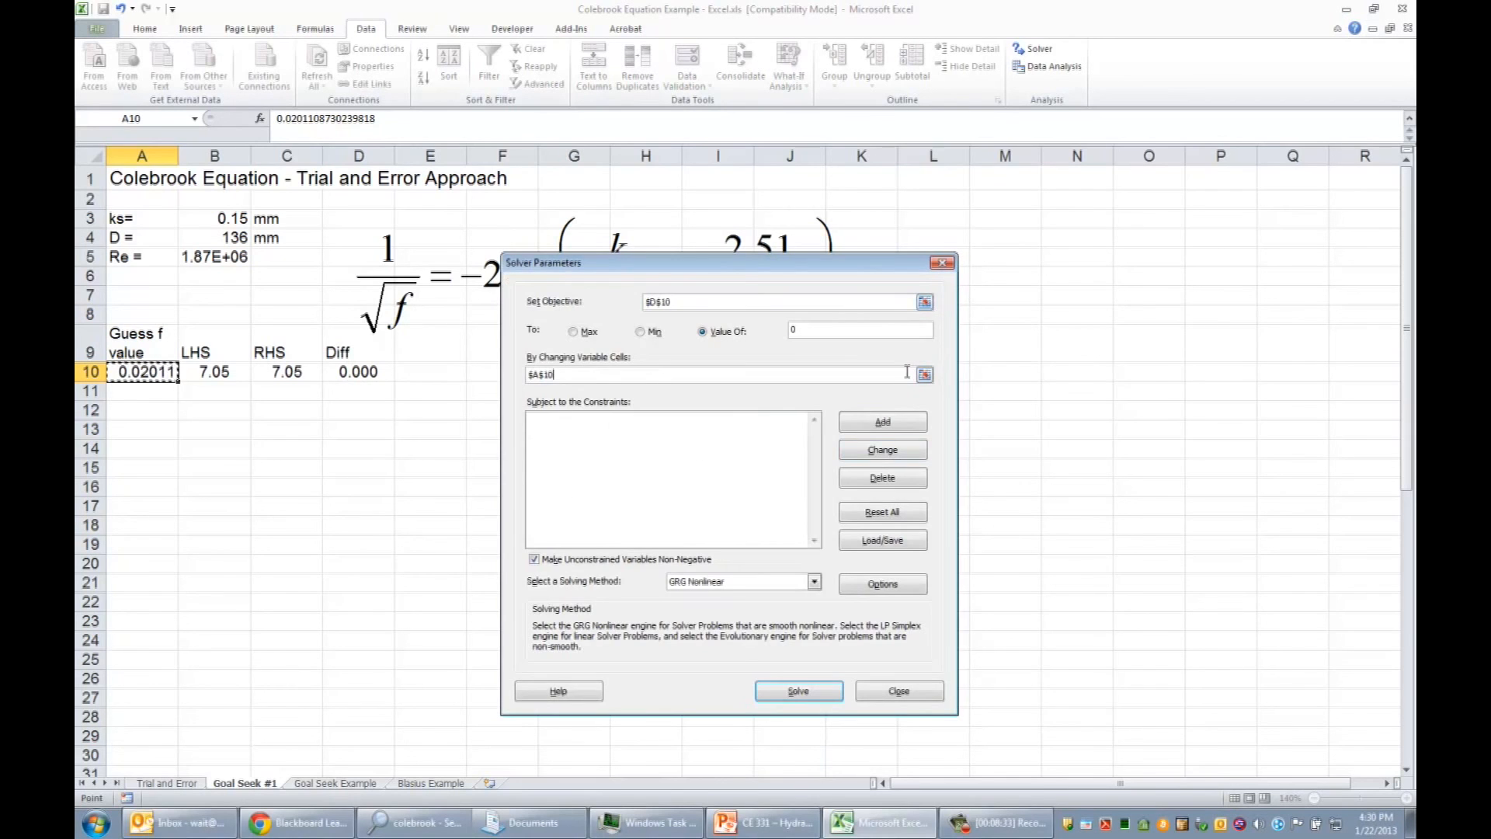
click(818, 693)
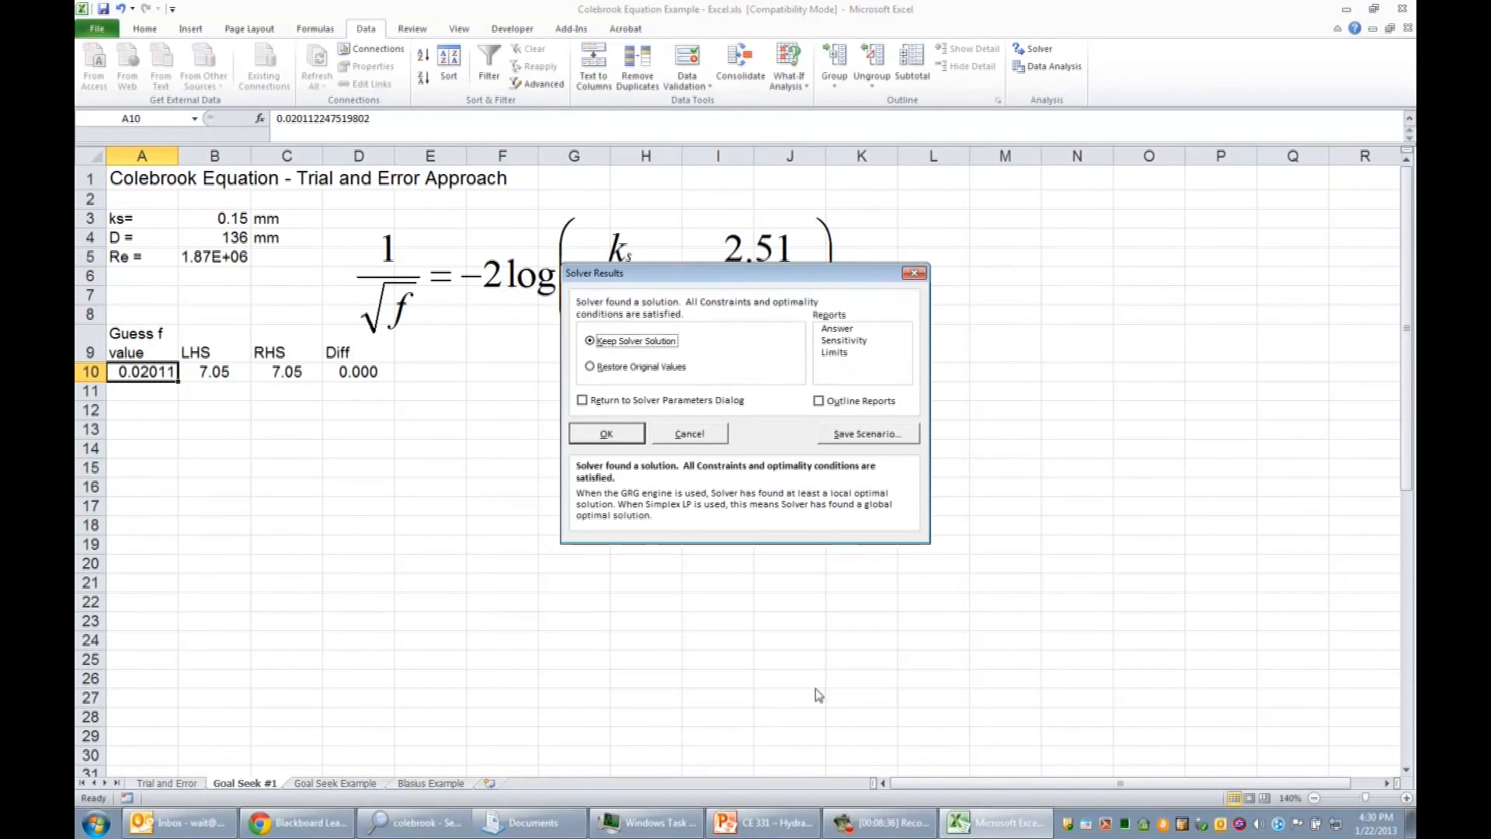
click(607, 432)
click(612, 429)
Check the LHS formula in B10 and correct the RHS formula in C10 to =-2*LOG((ks/3.7/D)+(2.51/Re/SQRT(A10))).
click(247, 375)
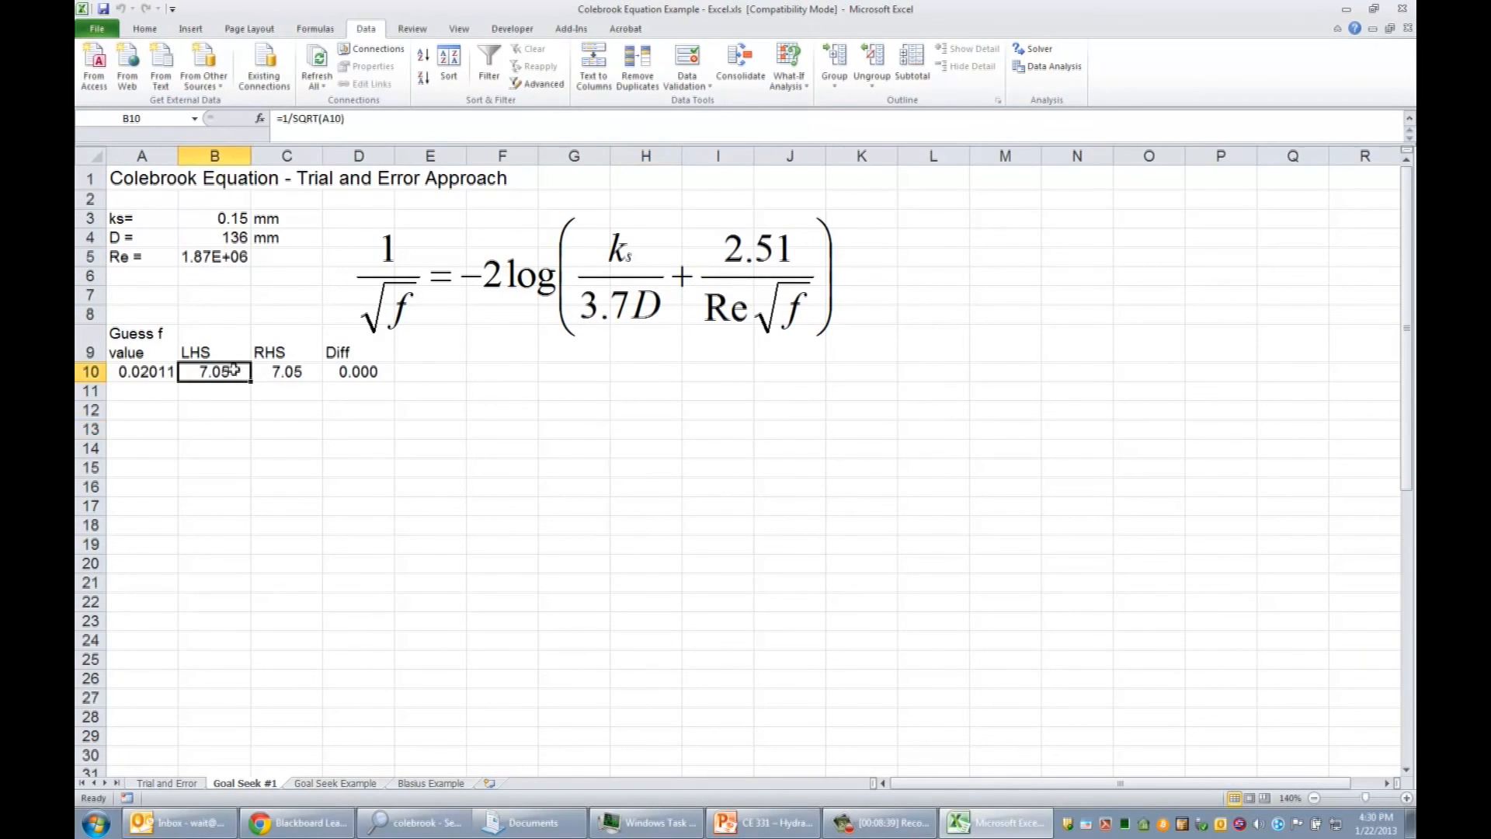
click(388, 124)
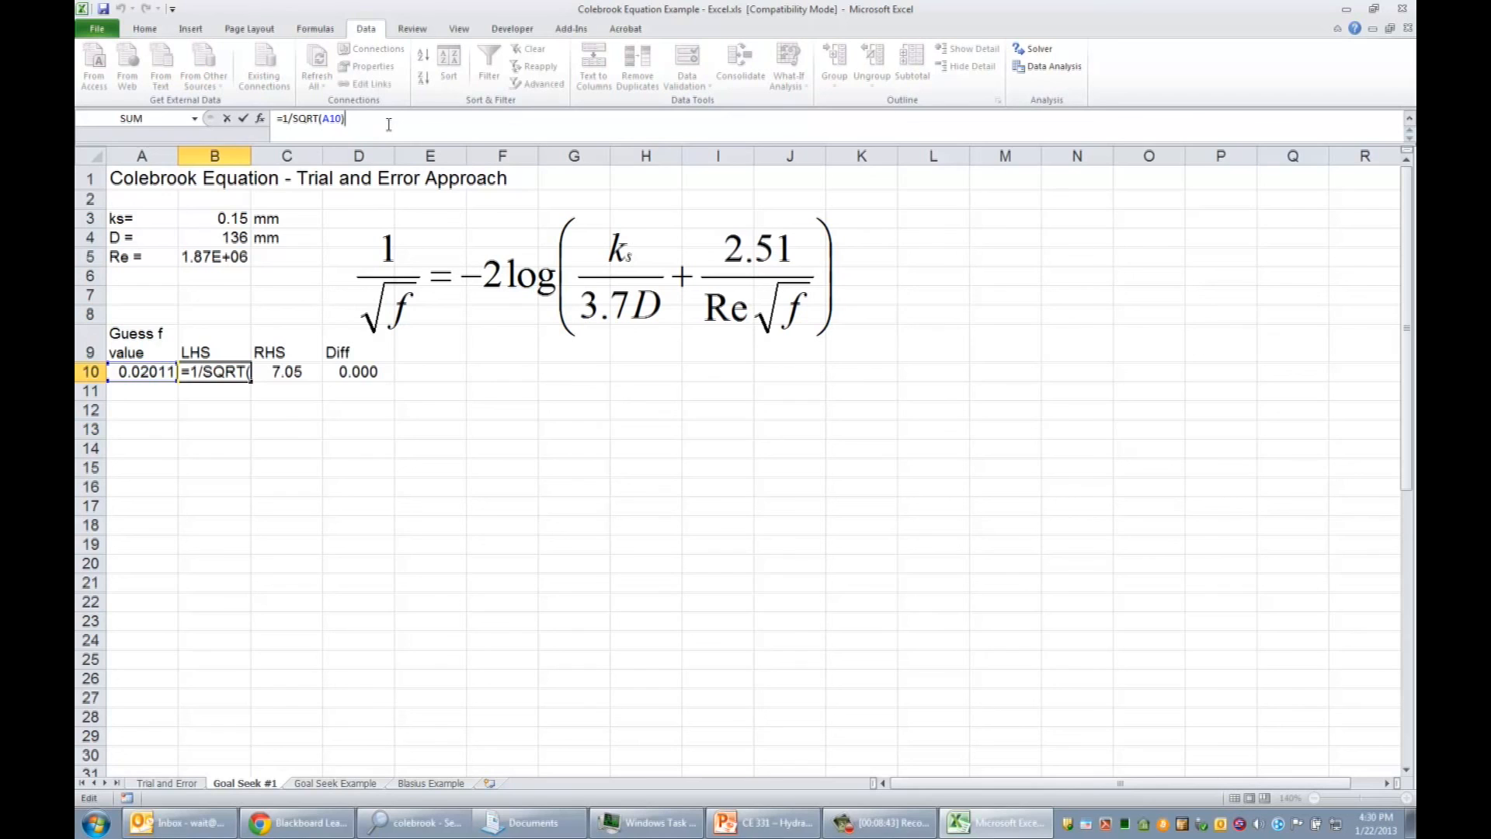
key(Escape)
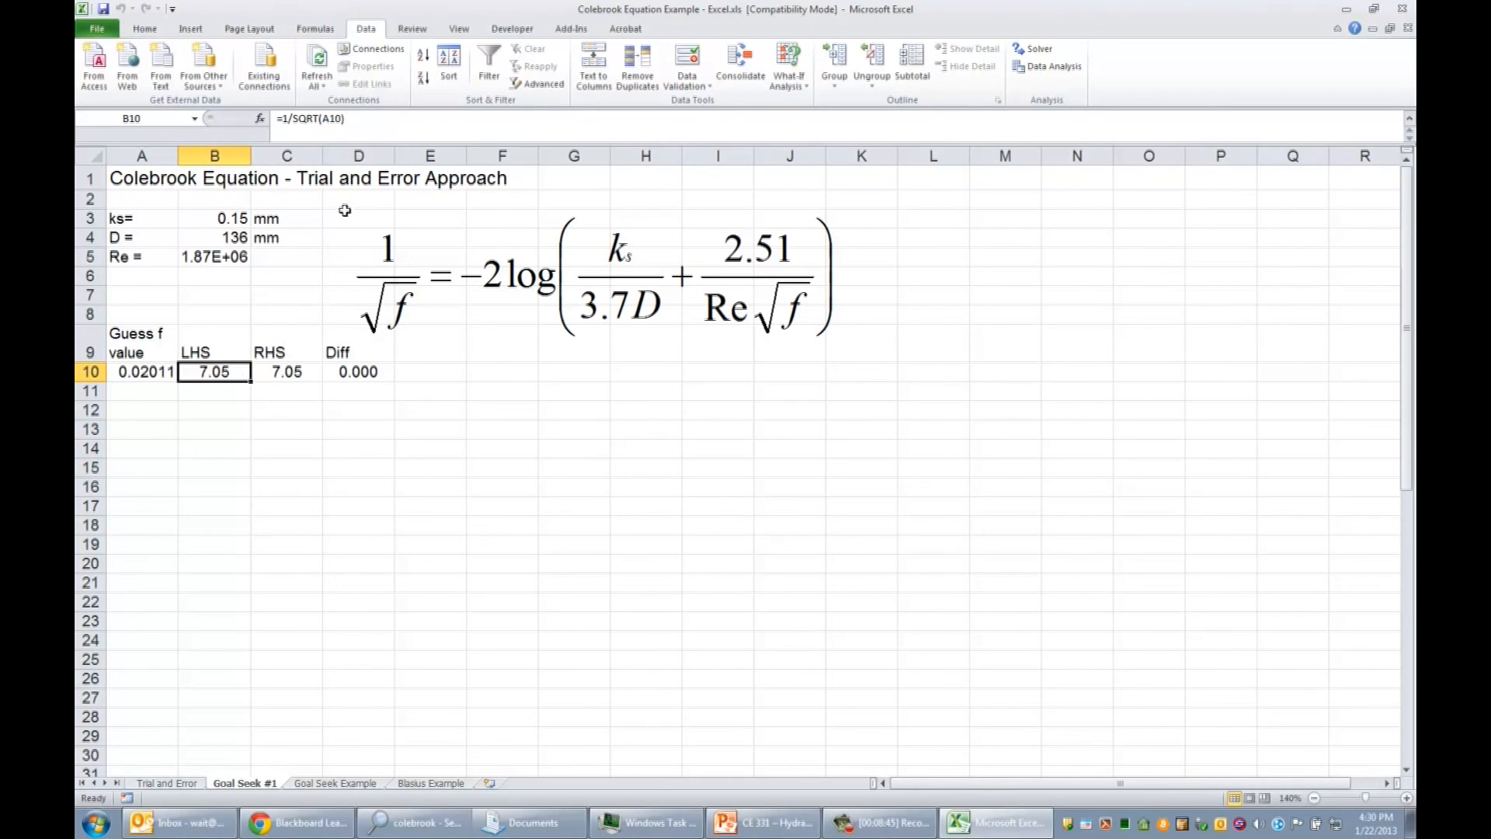
click(302, 371)
click(512, 120)
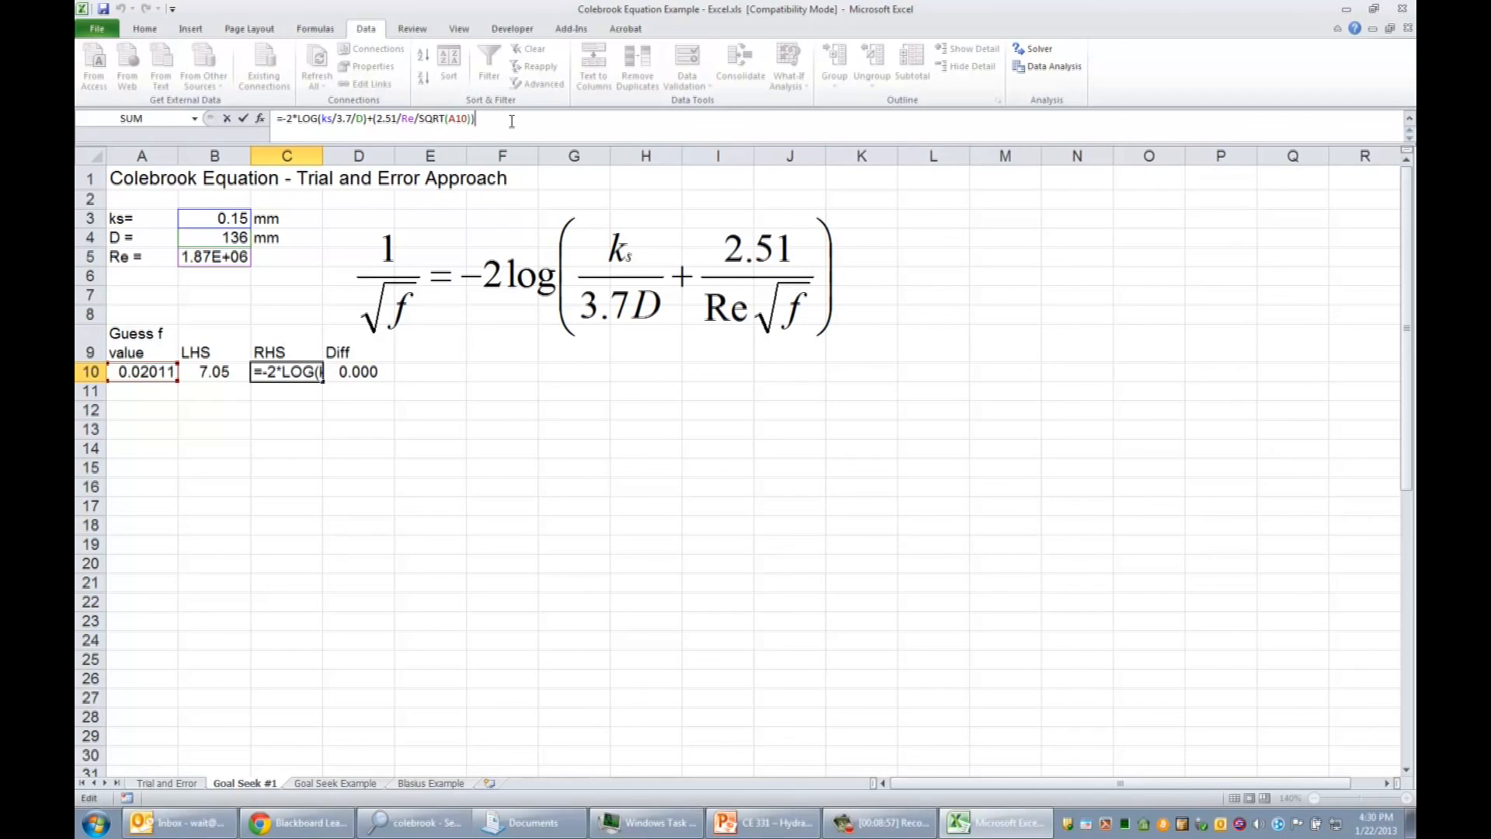
click(324, 119)
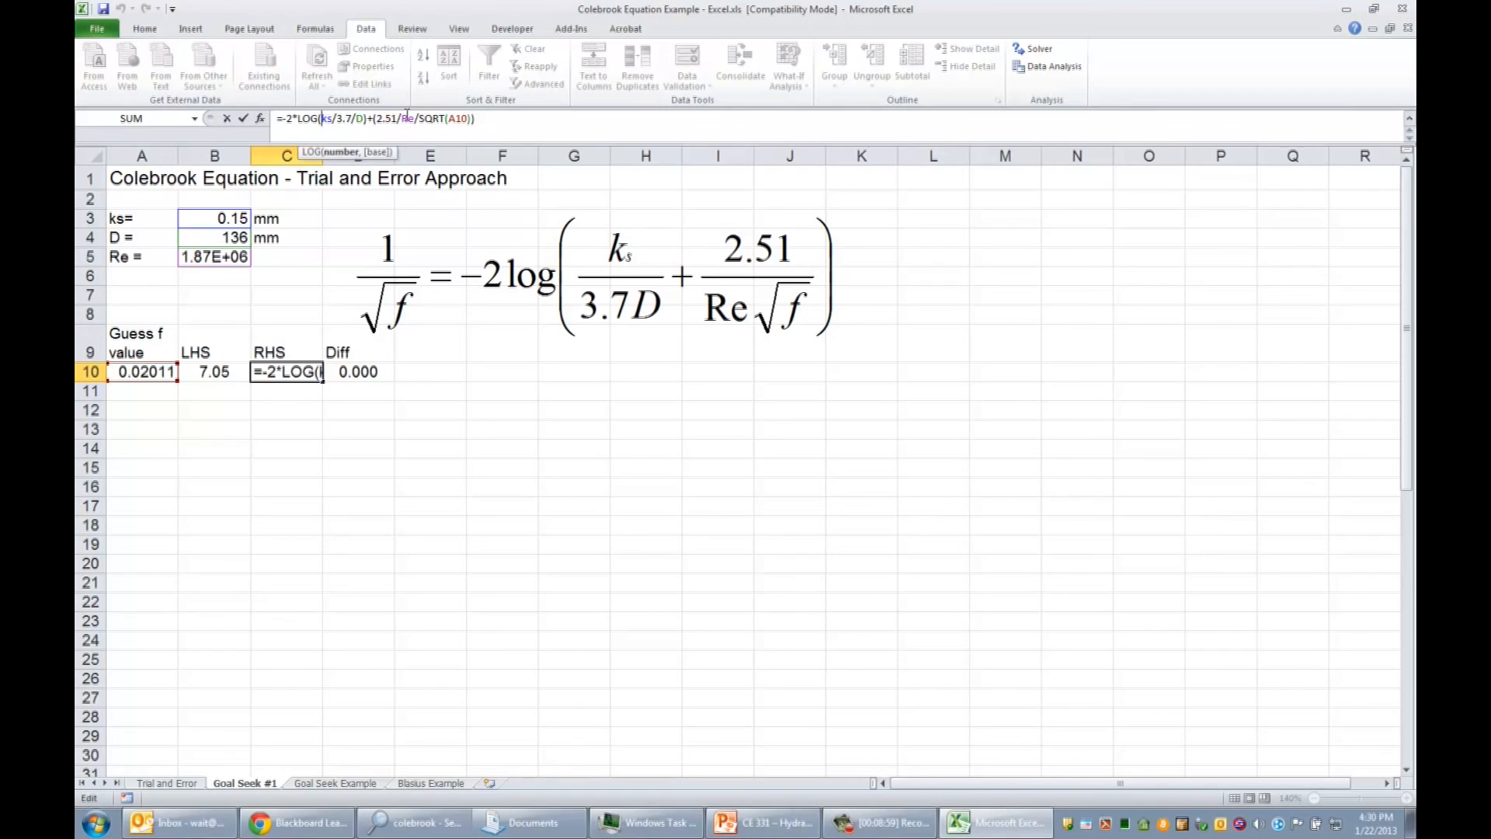
text((A10)
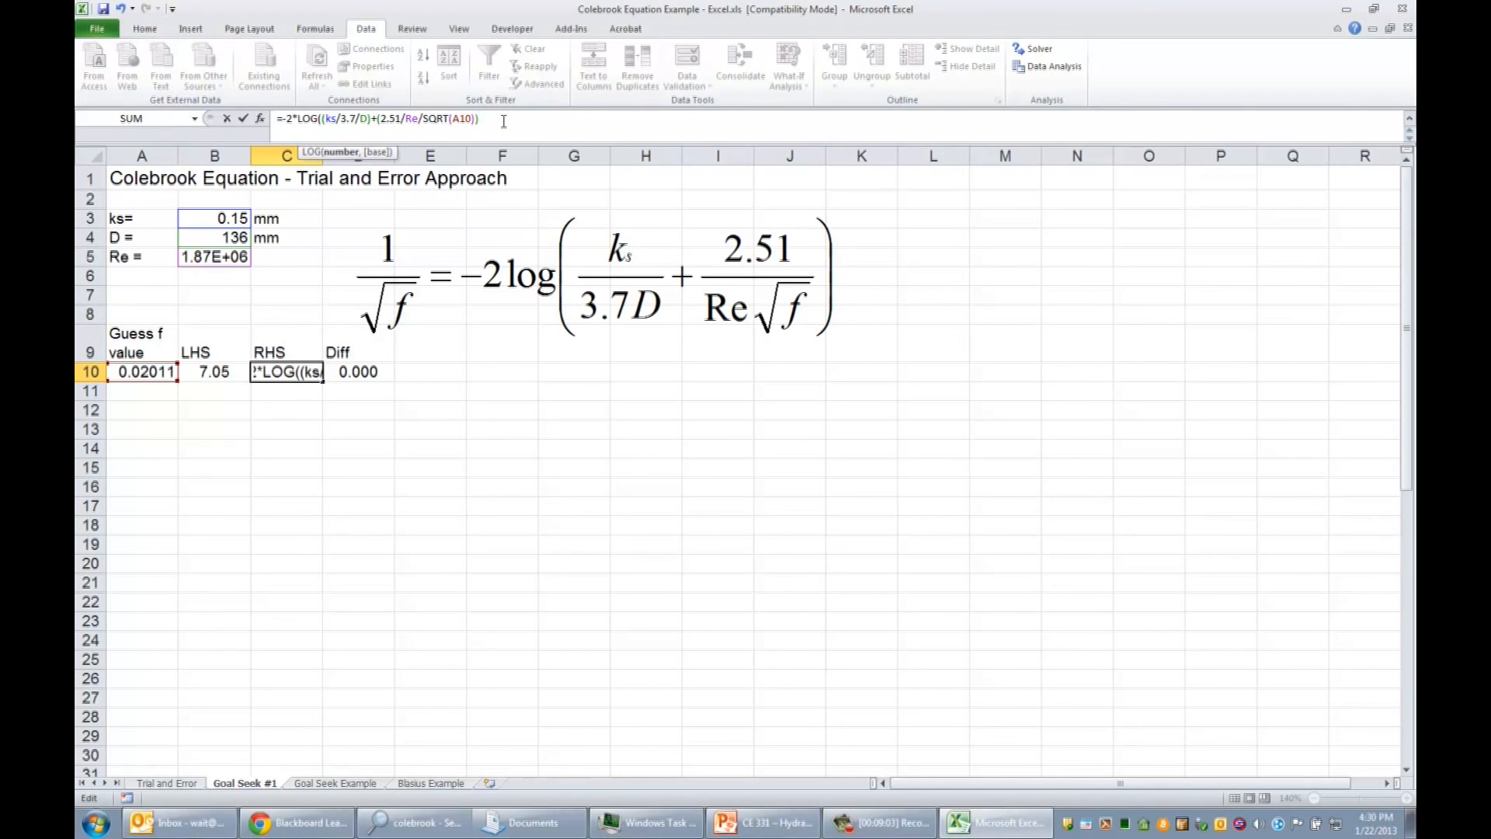
text())
key(Return)
key(Up)
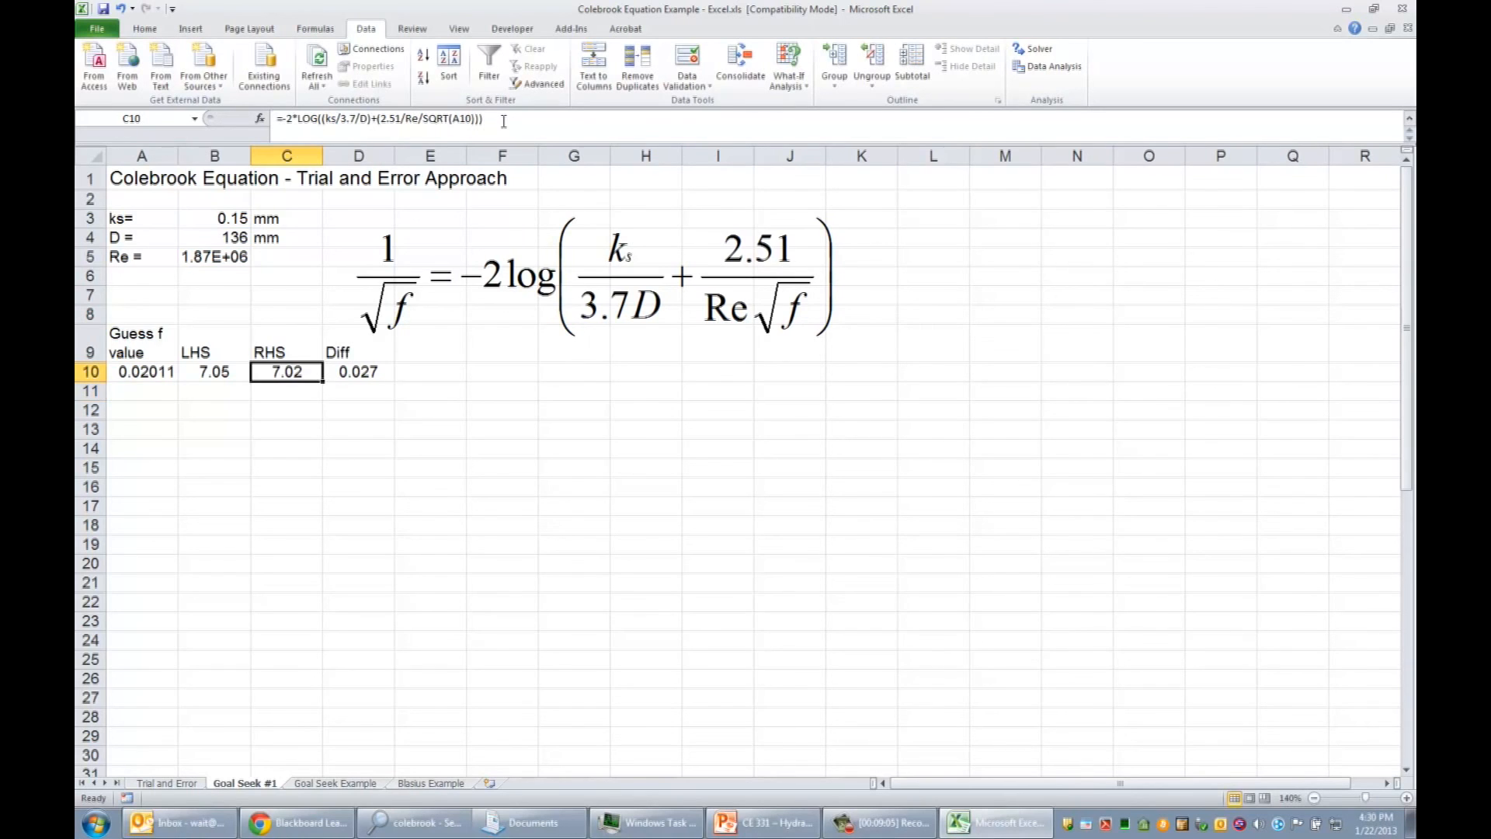
Run Goal Seek with the corrected RHS formula, setting D10 to 0 by changing A10, and accept the solution.
click(800, 85)
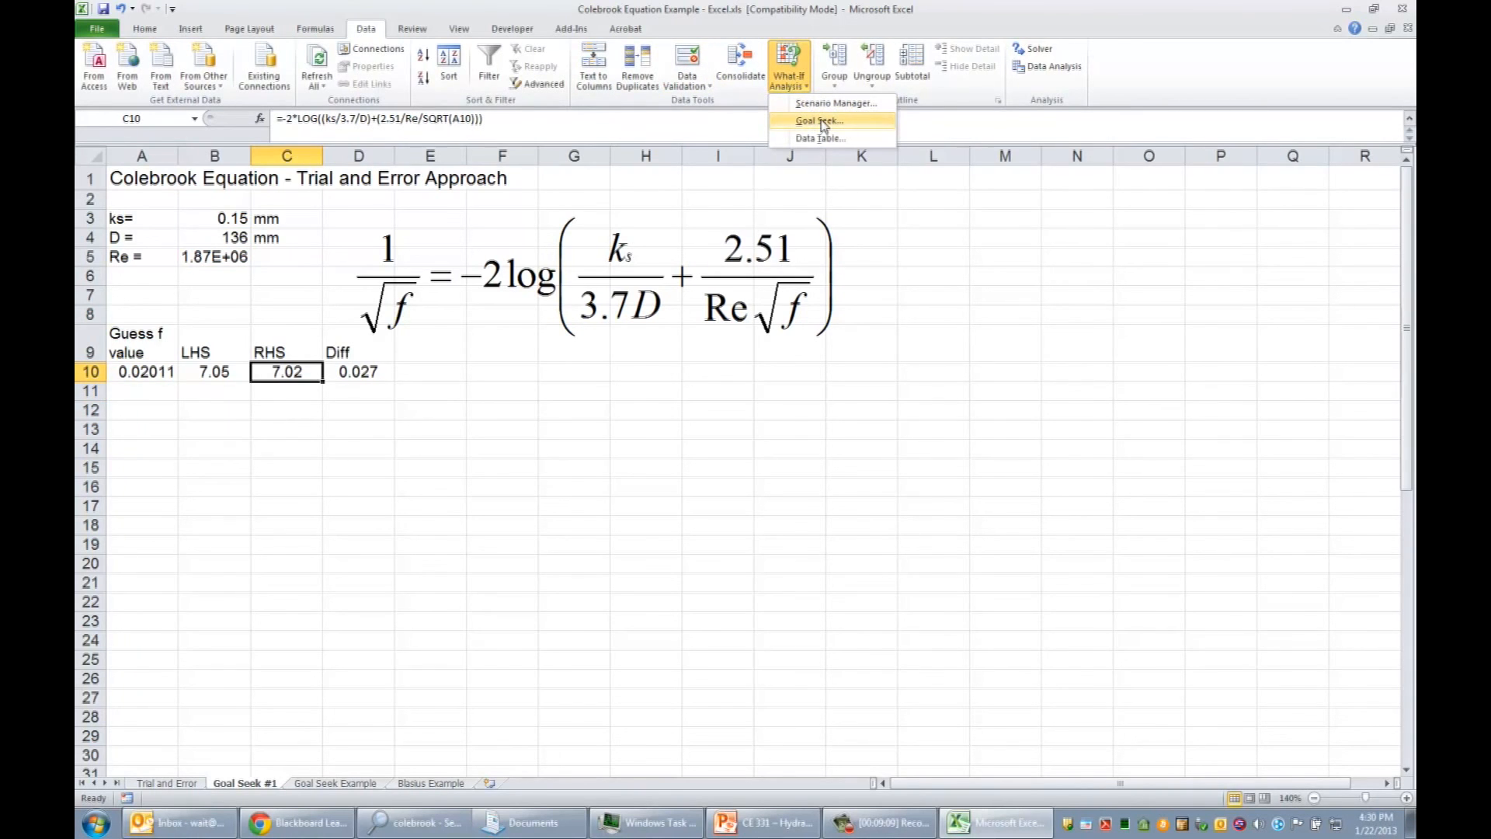
click(821, 121)
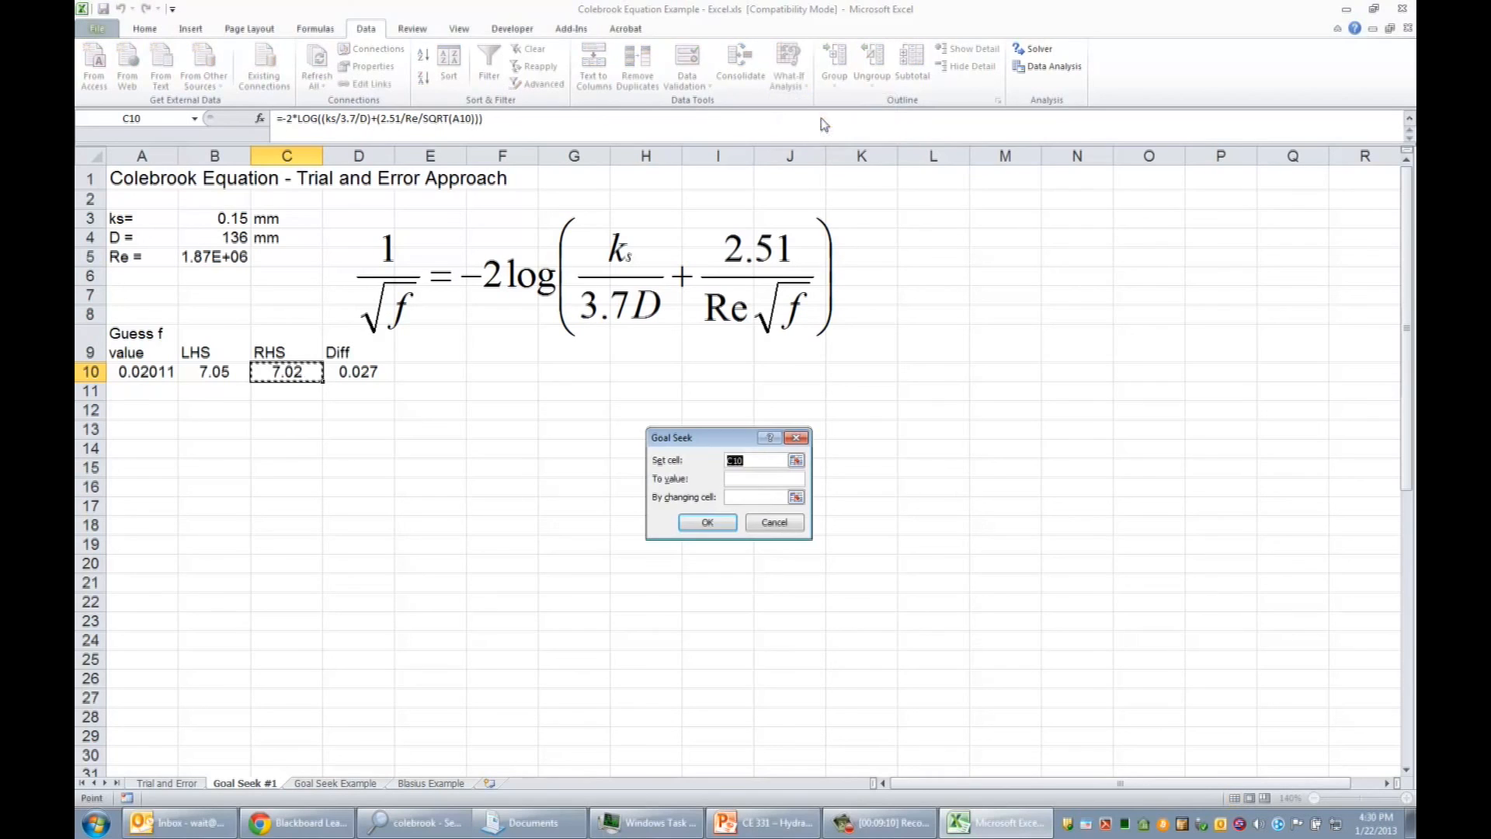
click(796, 461)
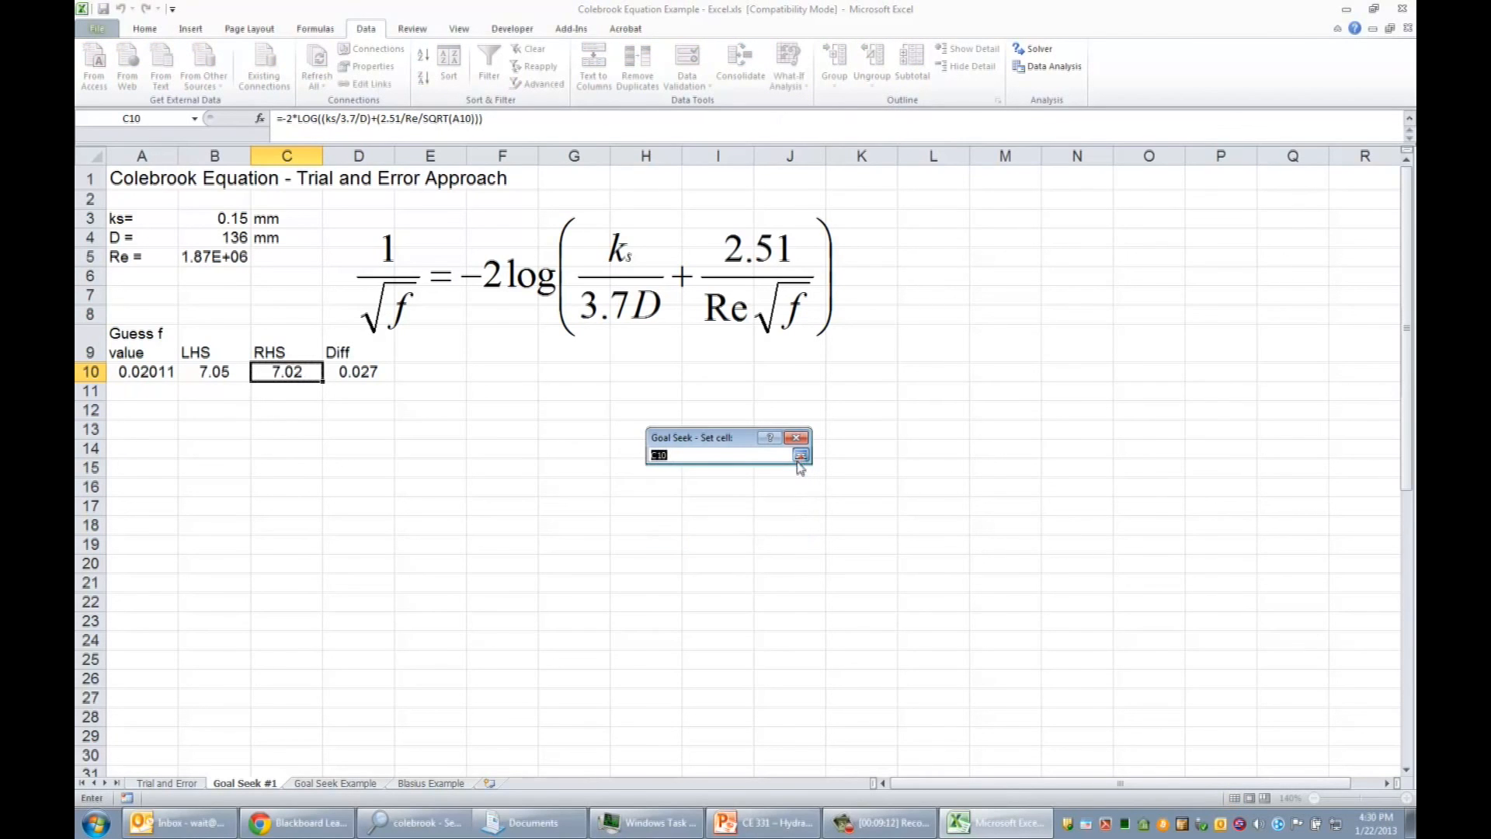
click(356, 370)
click(800, 456)
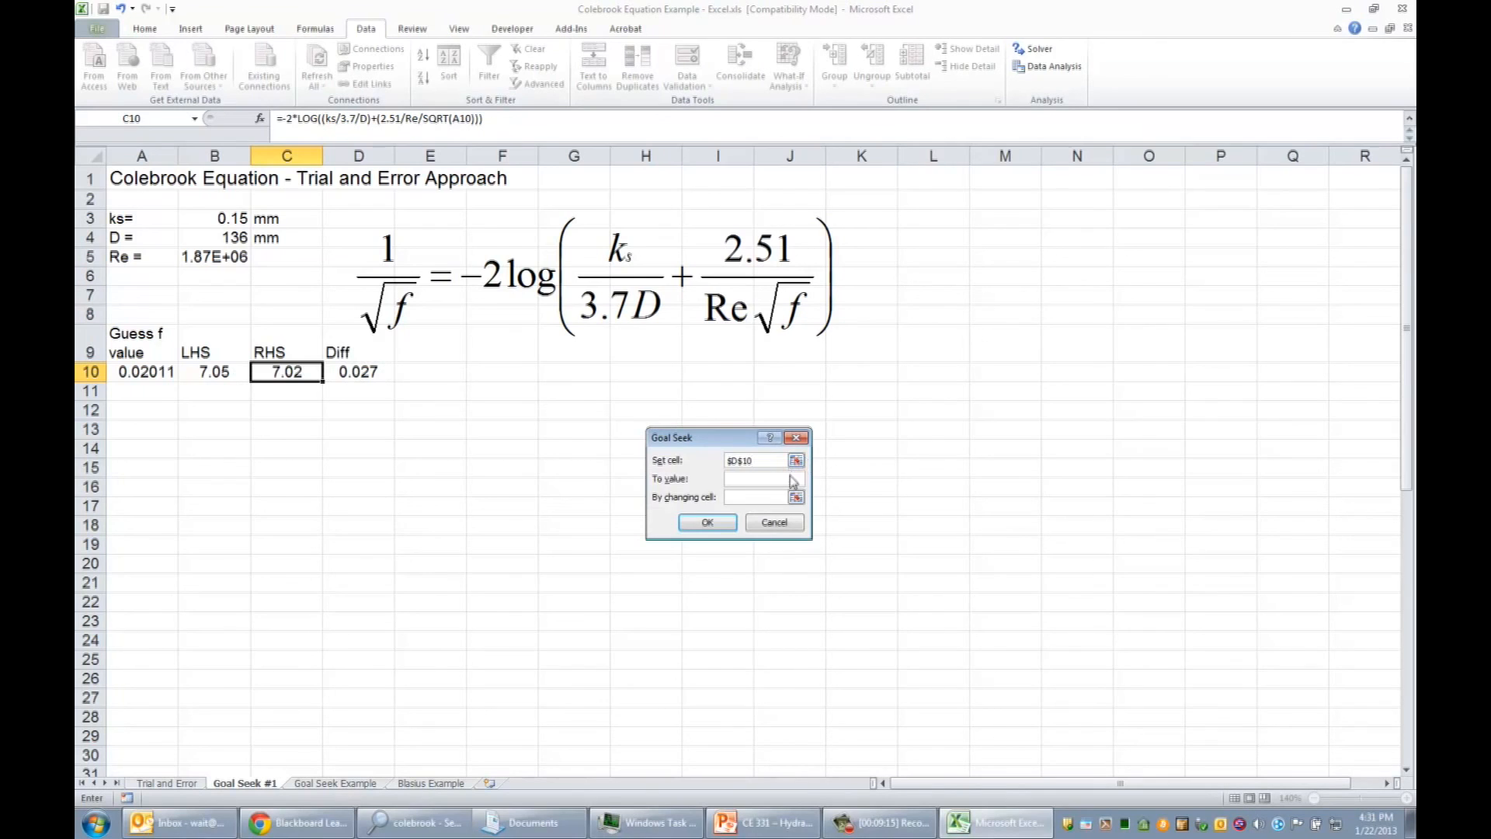
click(793, 481)
text(0)
click(795, 498)
click(150, 371)
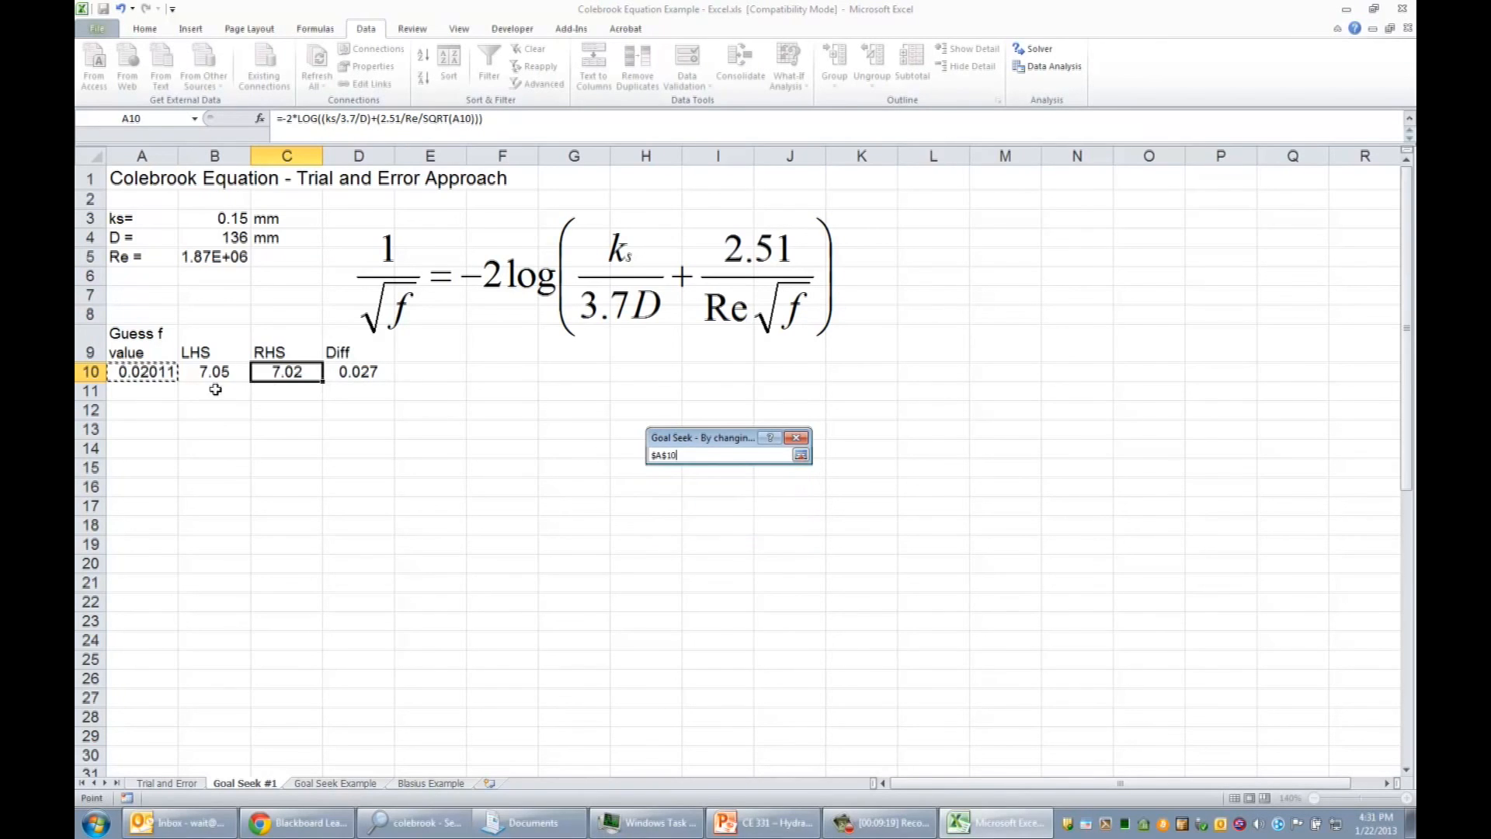
click(798, 459)
click(711, 525)
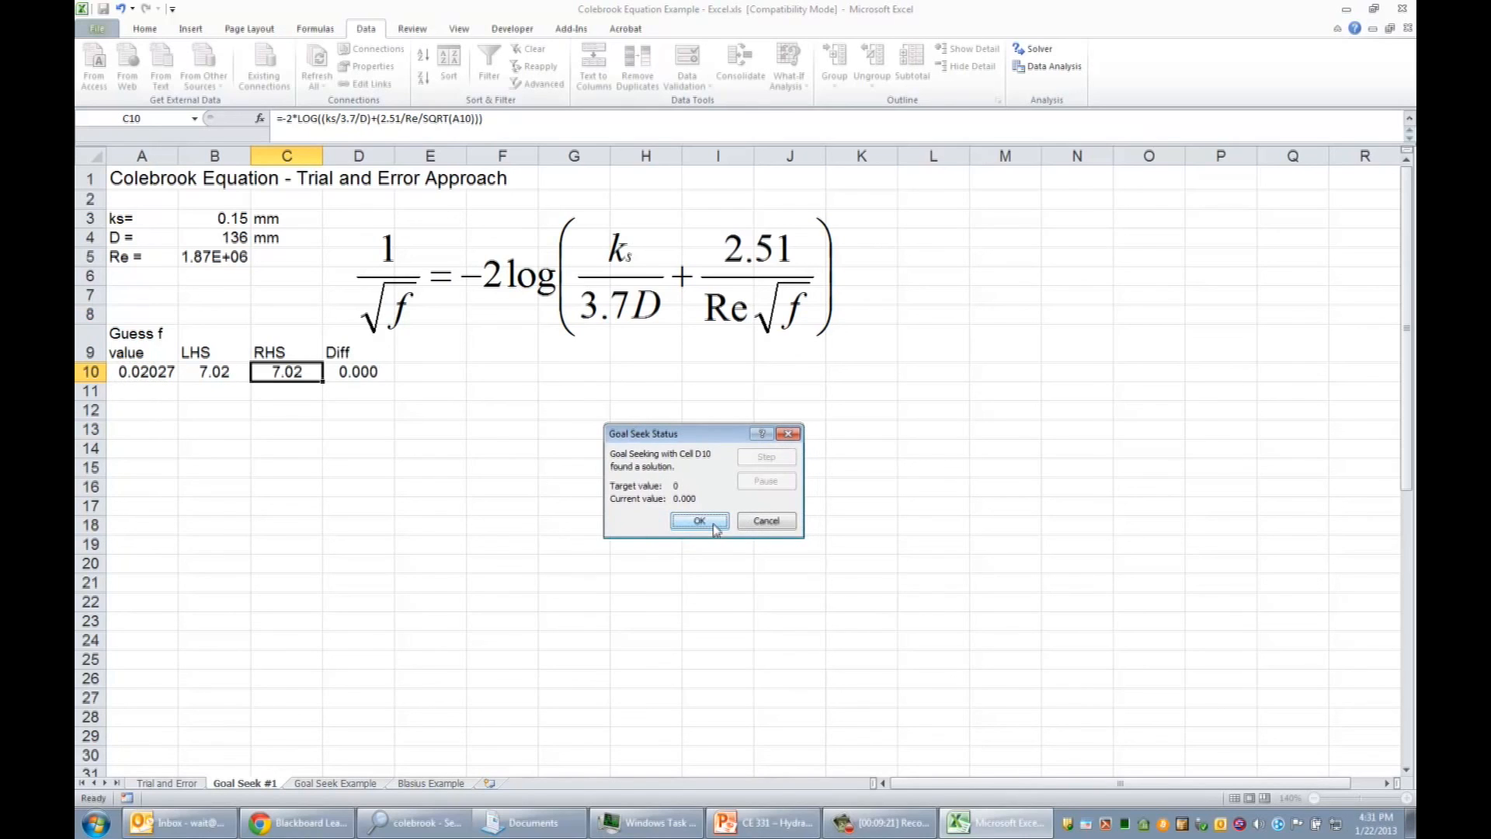
click(701, 521)
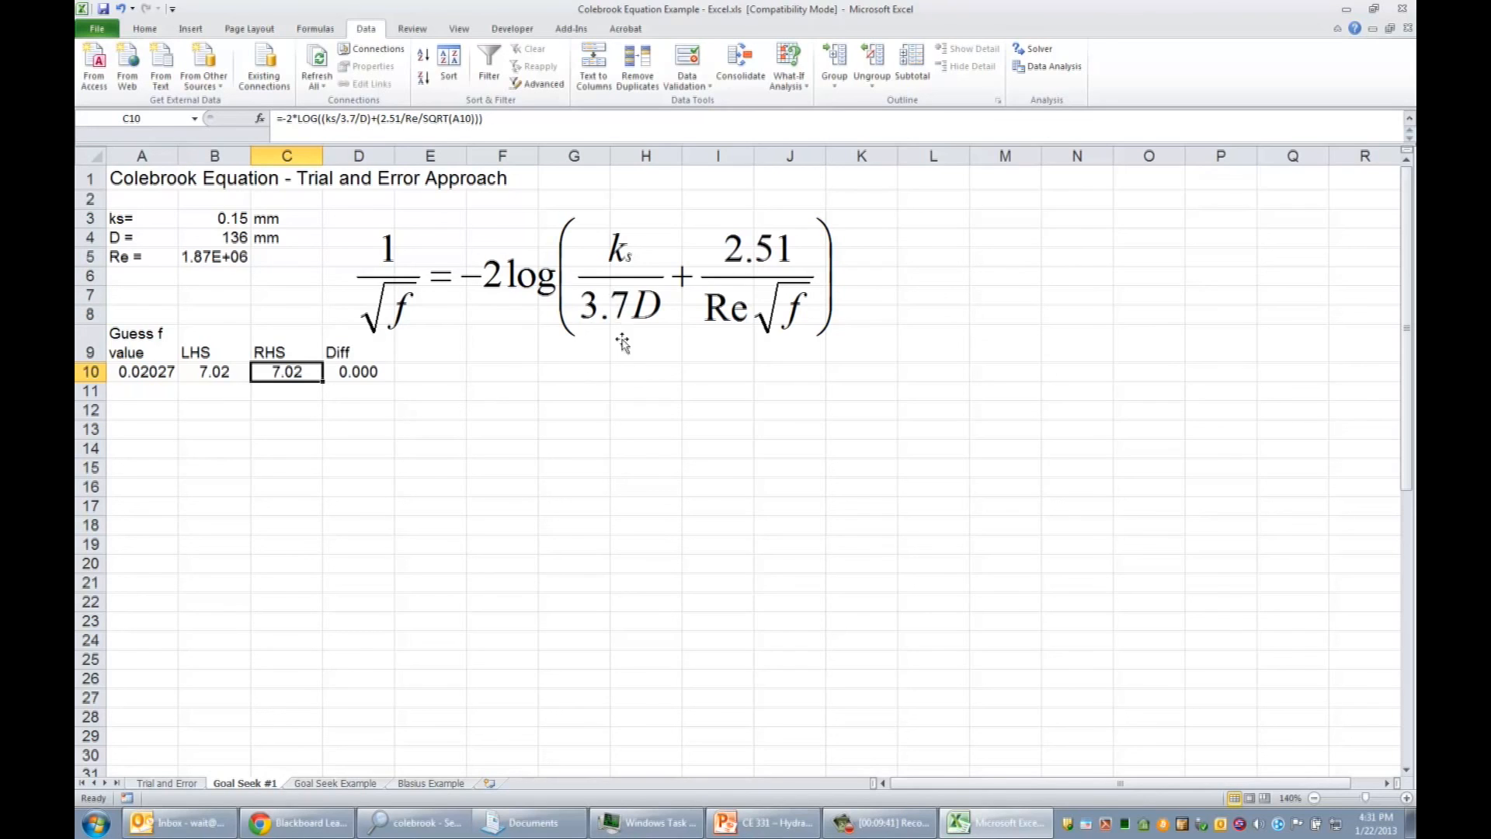
Annotate the two terms of the pictured equation with "Here relative roughness" in G10 and "Flow conditions" in J10.
click(605, 384)
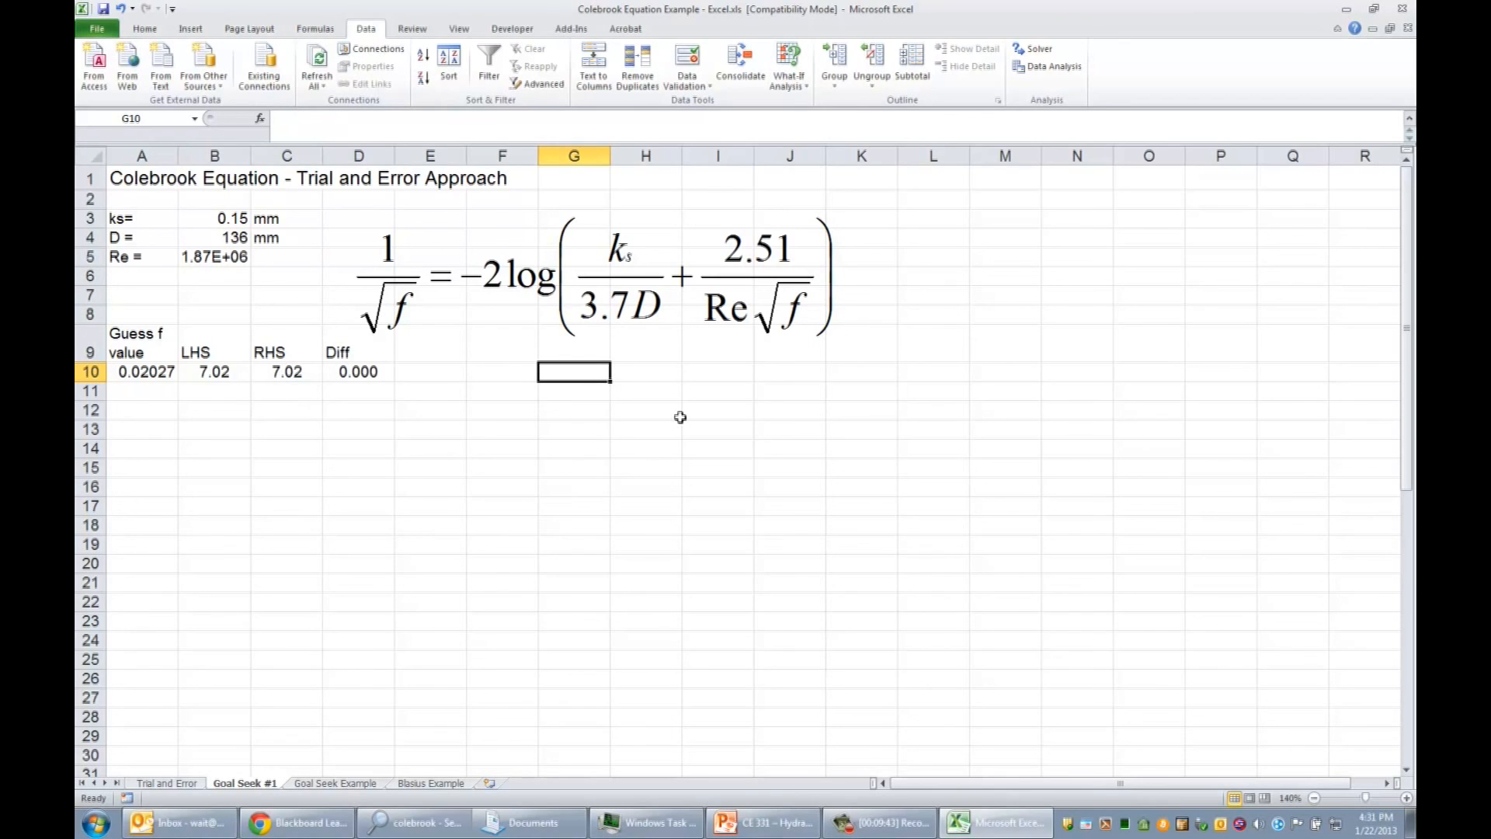
text(Here)
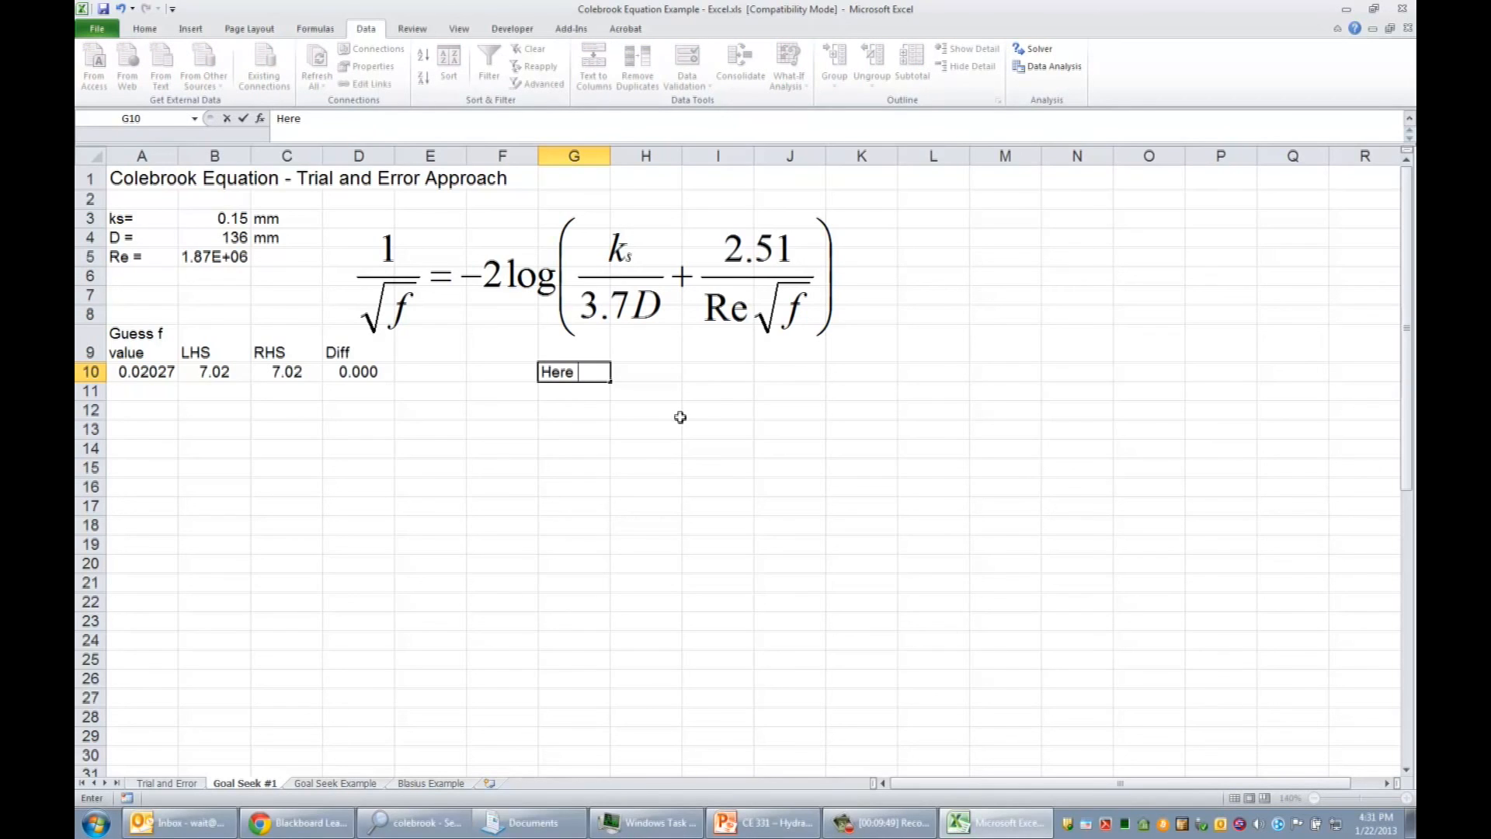
text( relative roughness)
key(Return)
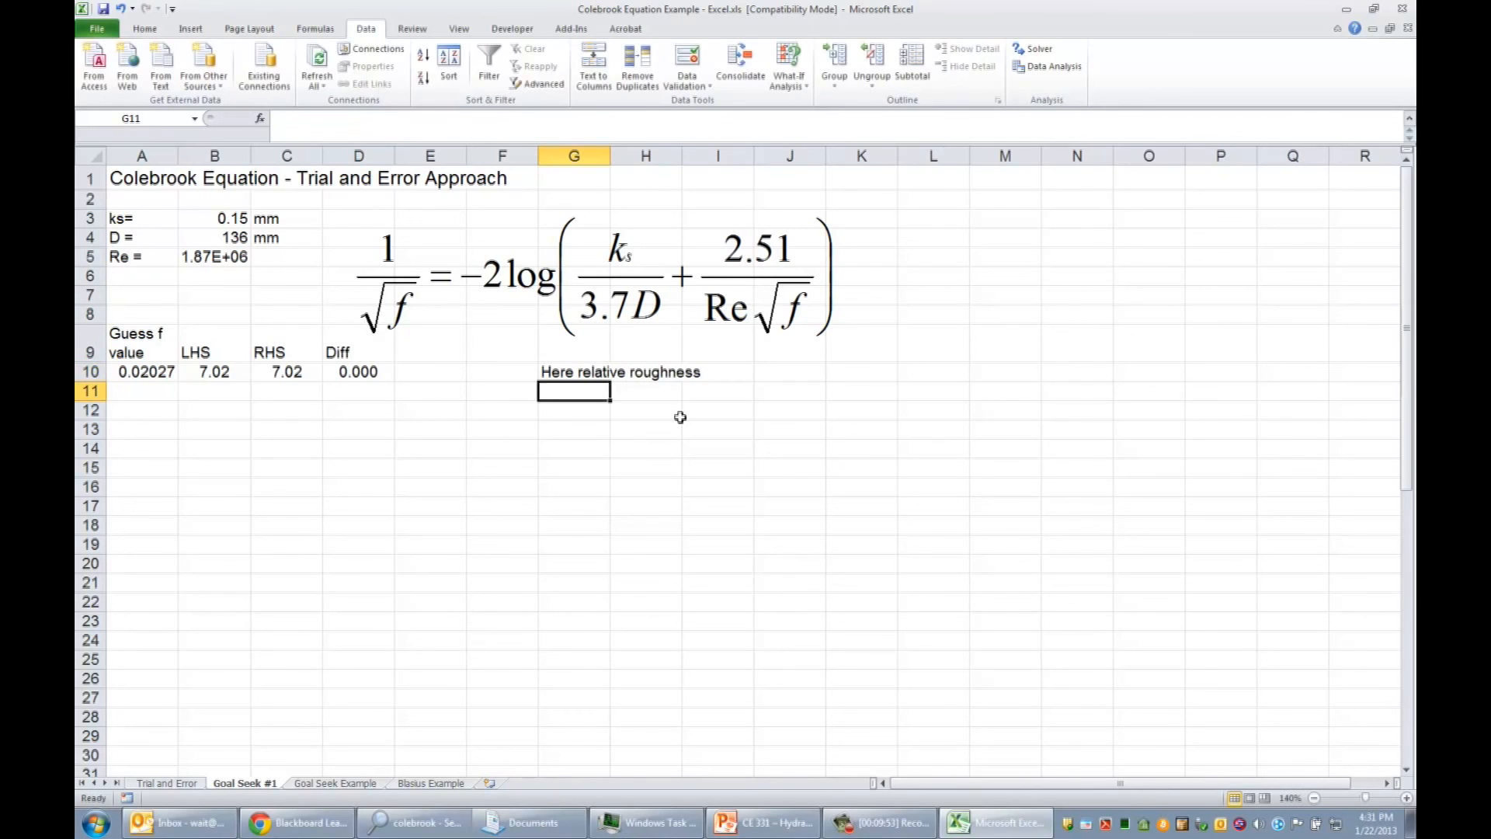
click(852, 370)
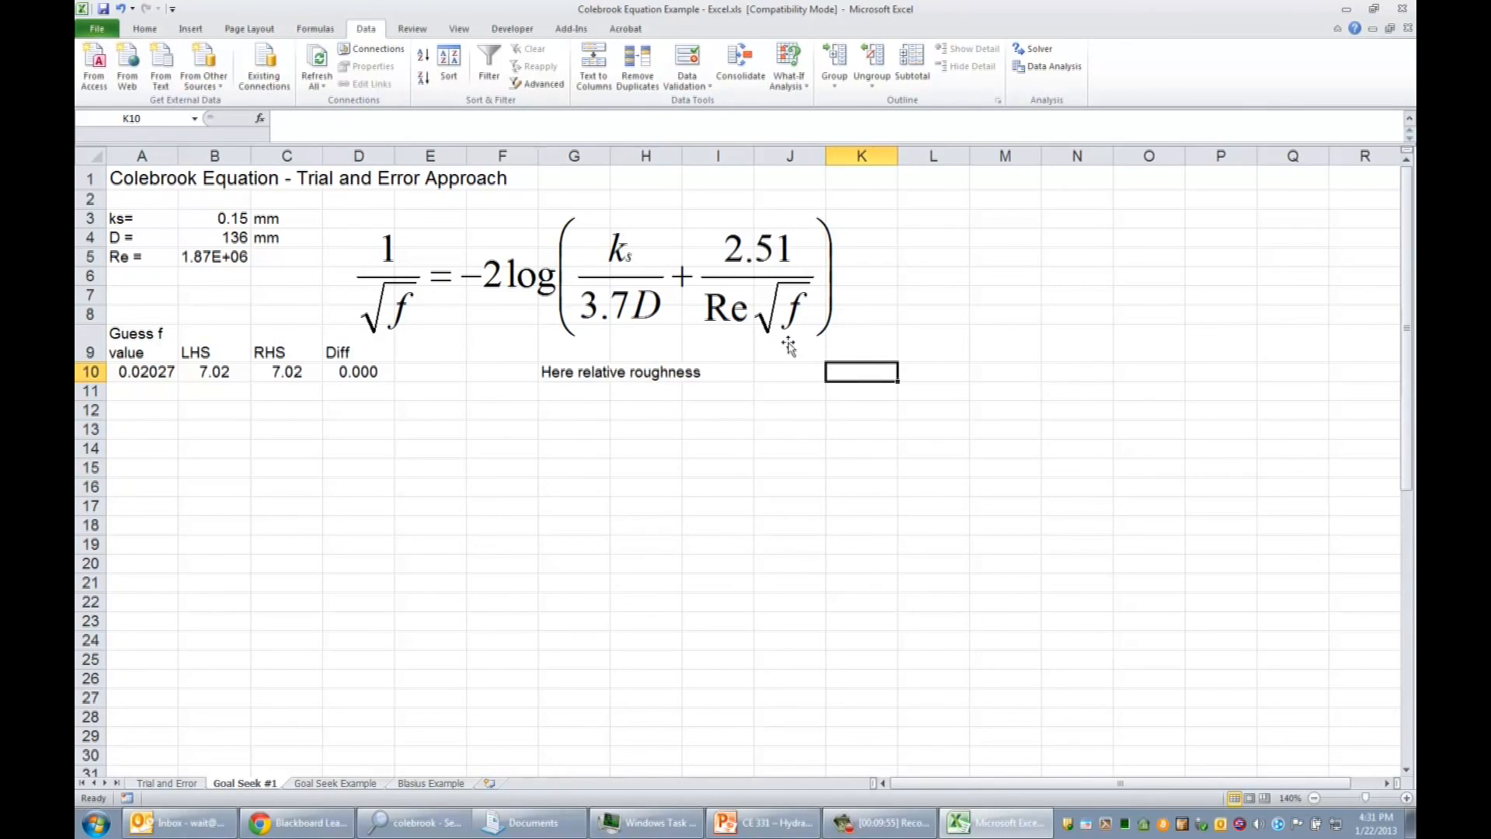
click(789, 373)
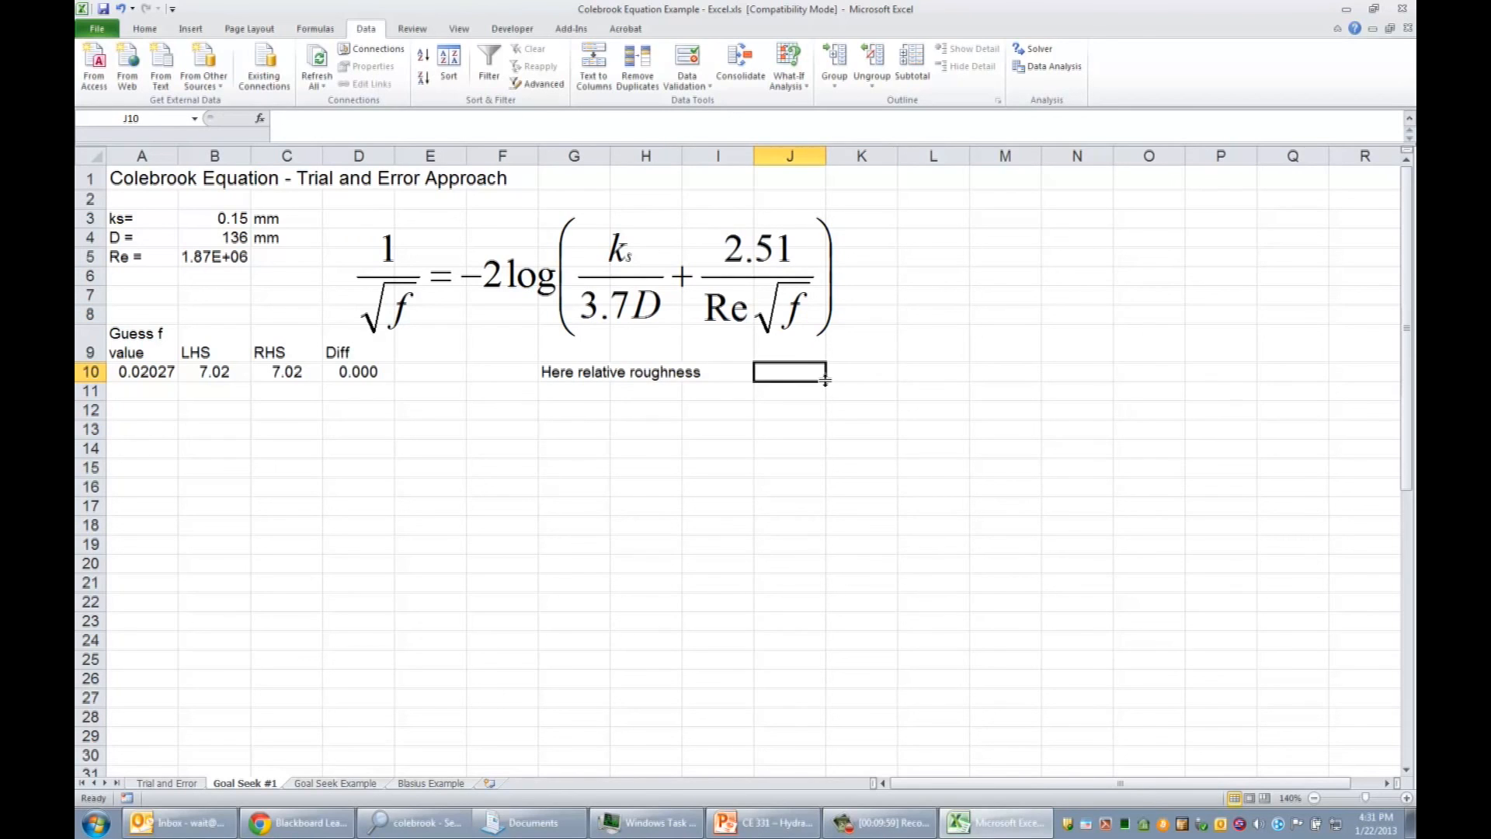
text(Flow conditions)
key(Return)
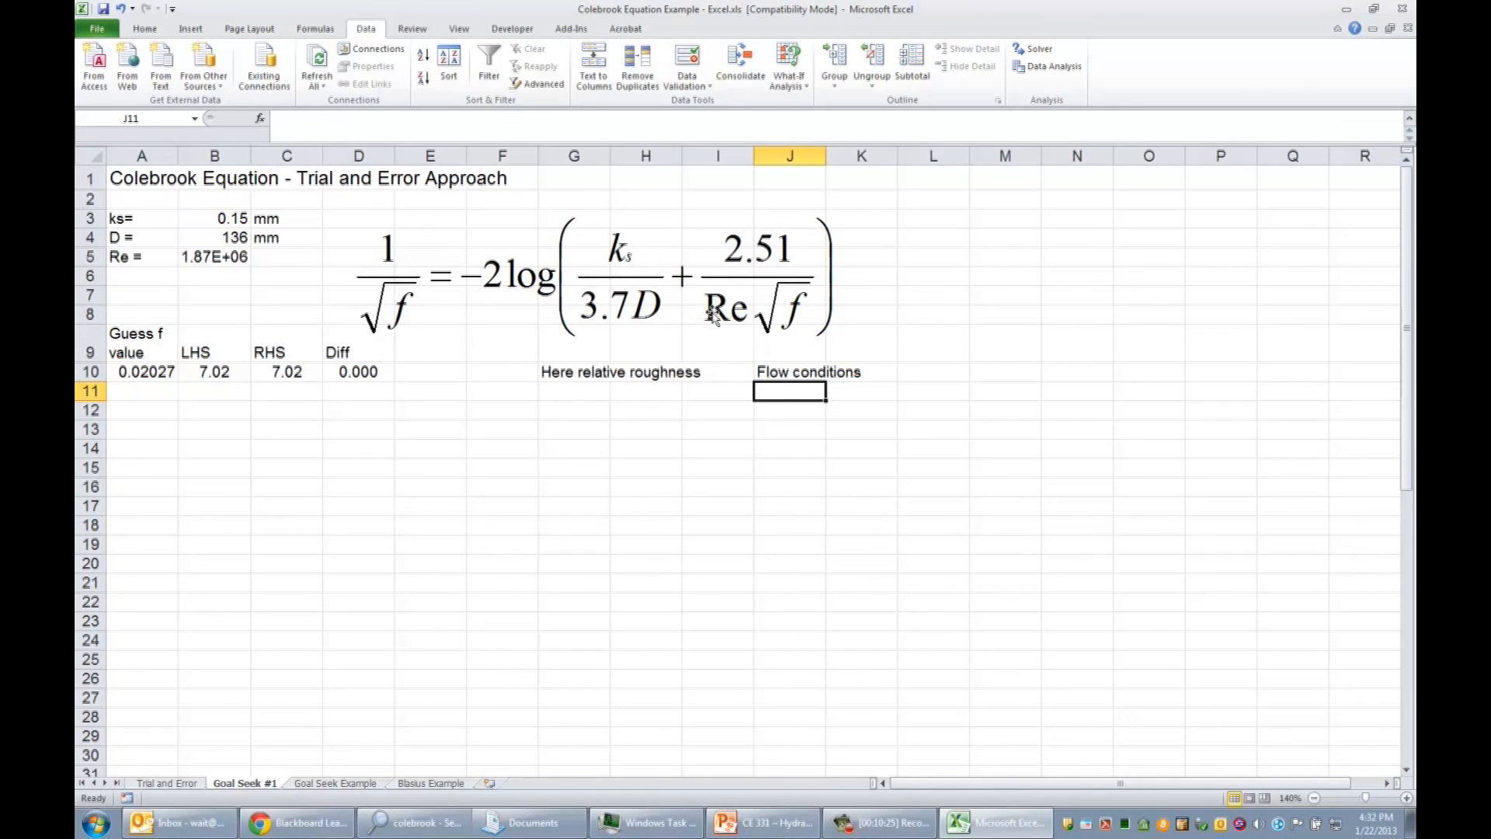
Review the parentheses of the RHS formula in C10, and compare the solution with the Trial and Error sheet.
click(305, 374)
click(323, 121)
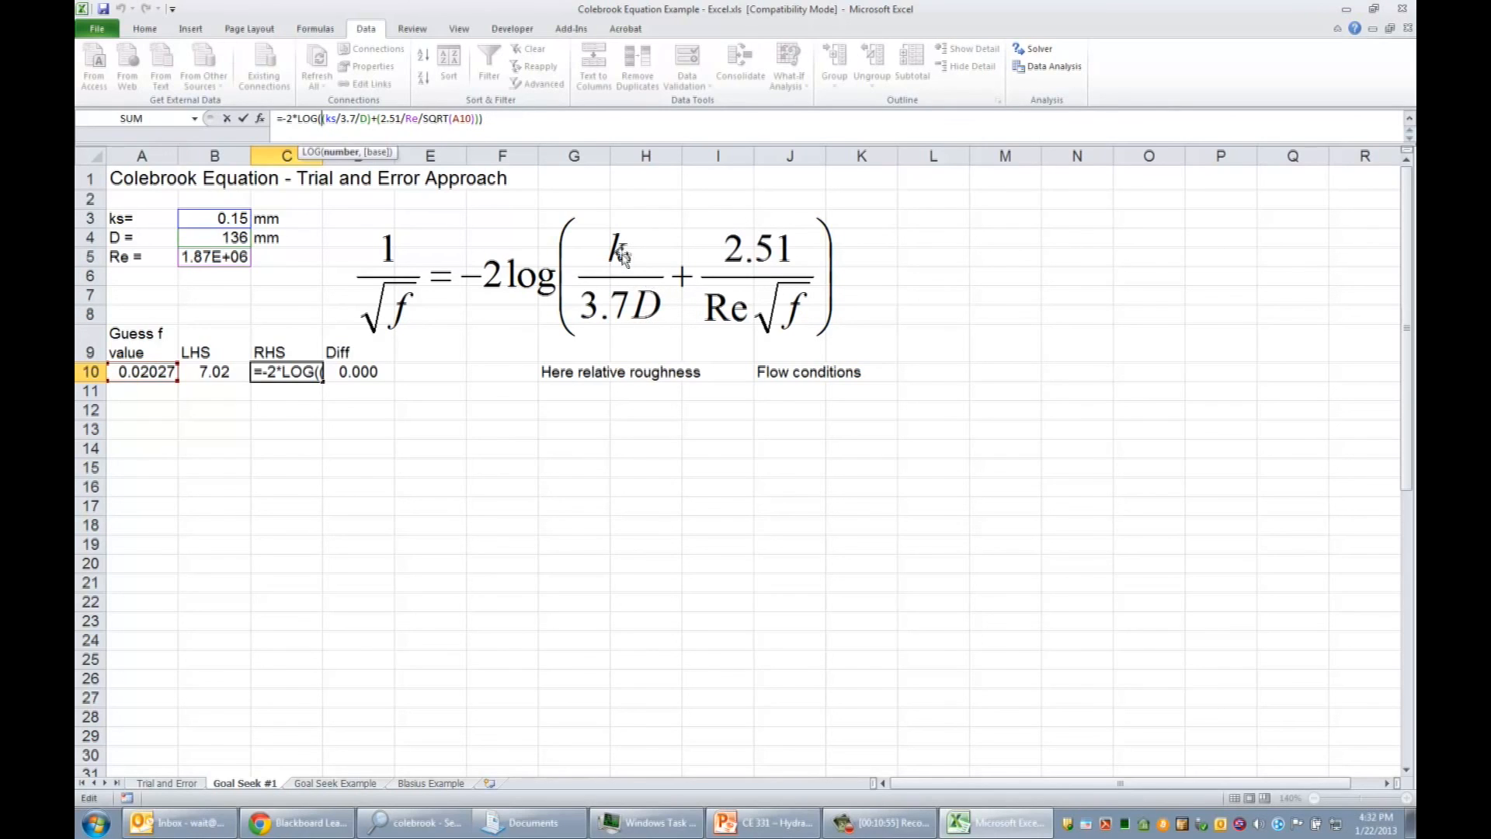
key(ctrl+Return)
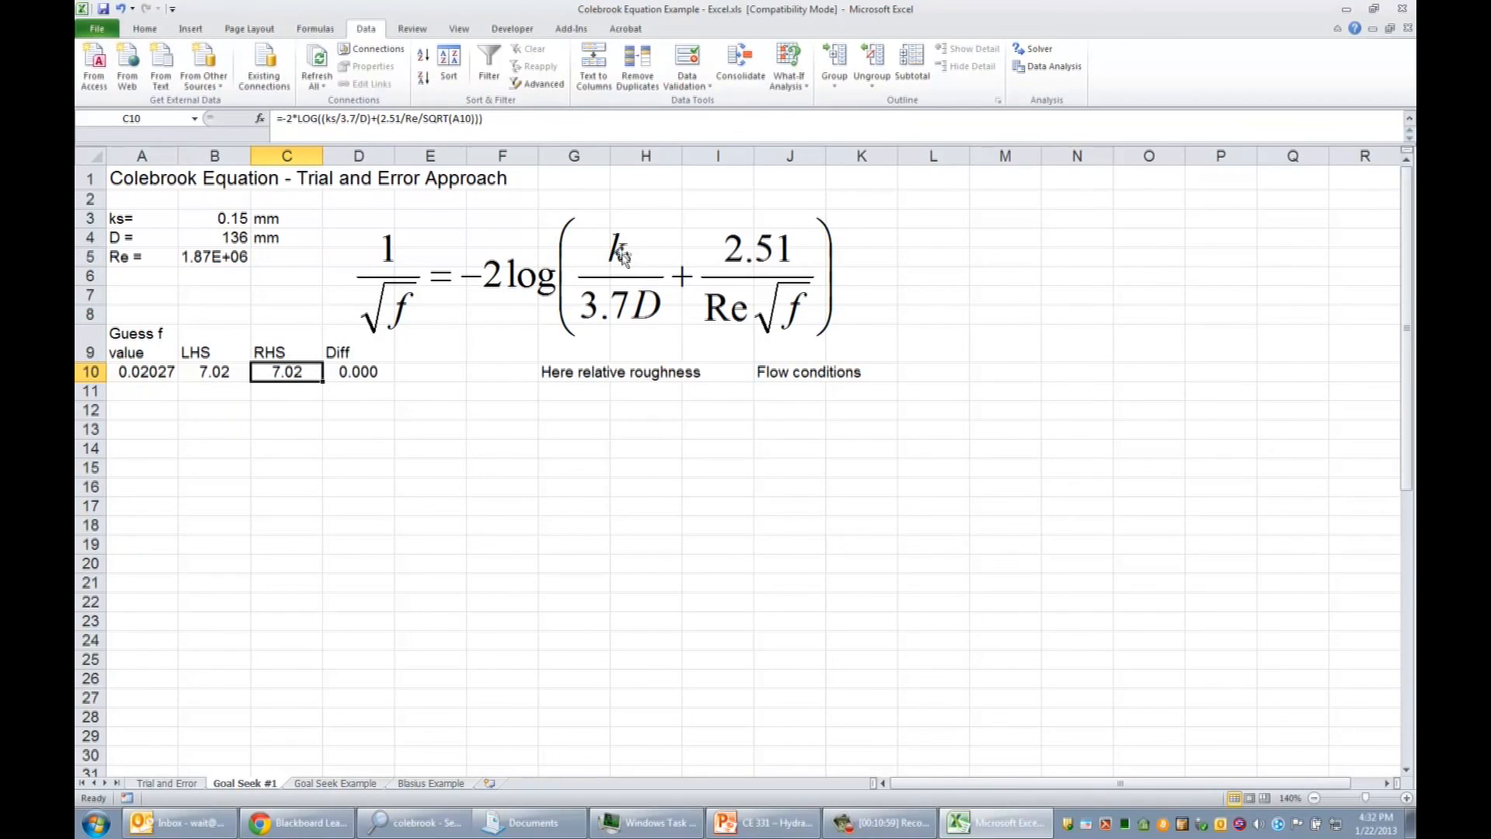
click(188, 783)
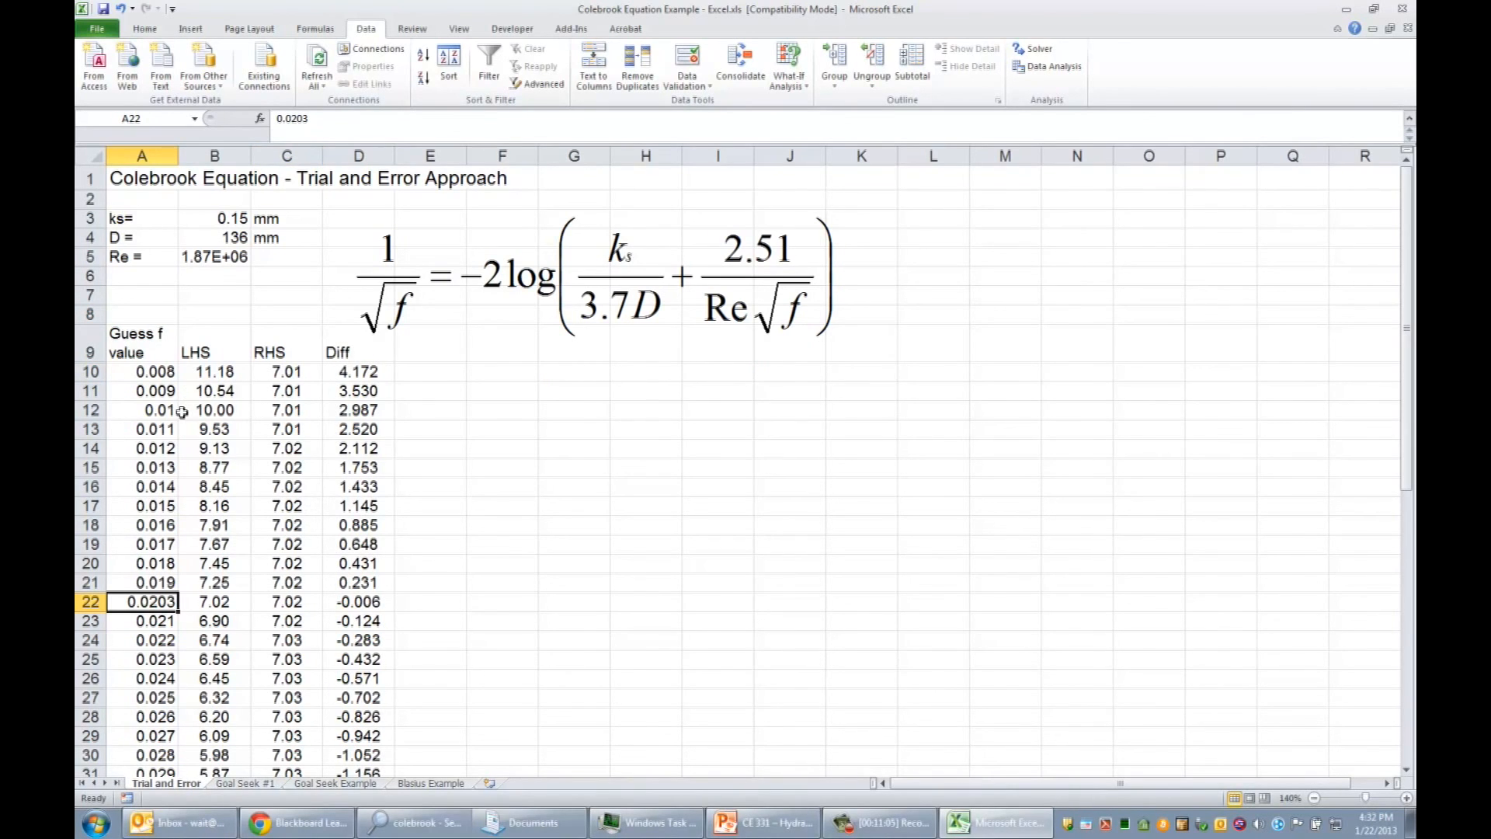
click(245, 783)
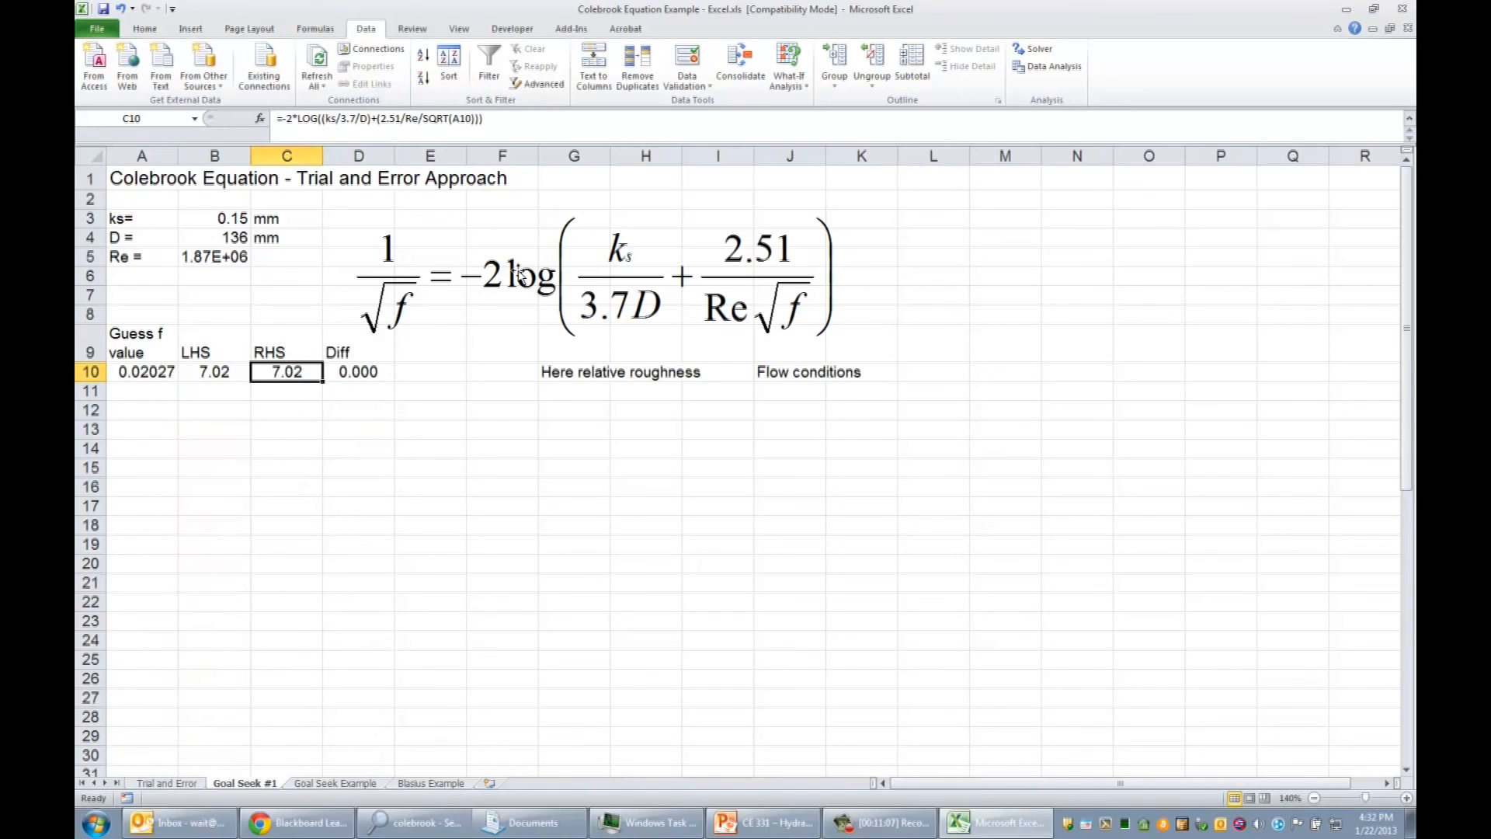
click(705, 81)
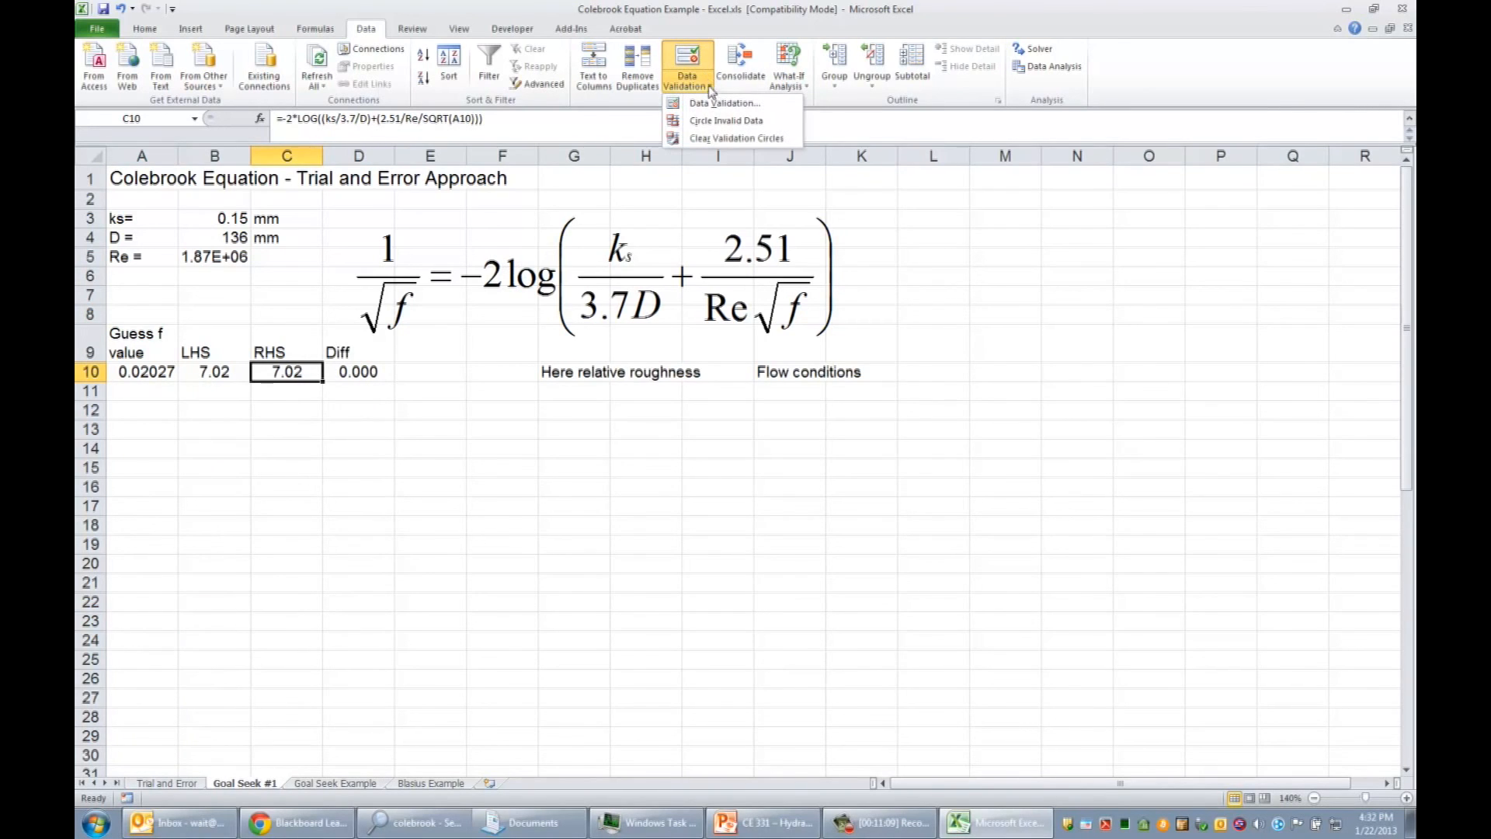
click(788, 74)
click(788, 74)
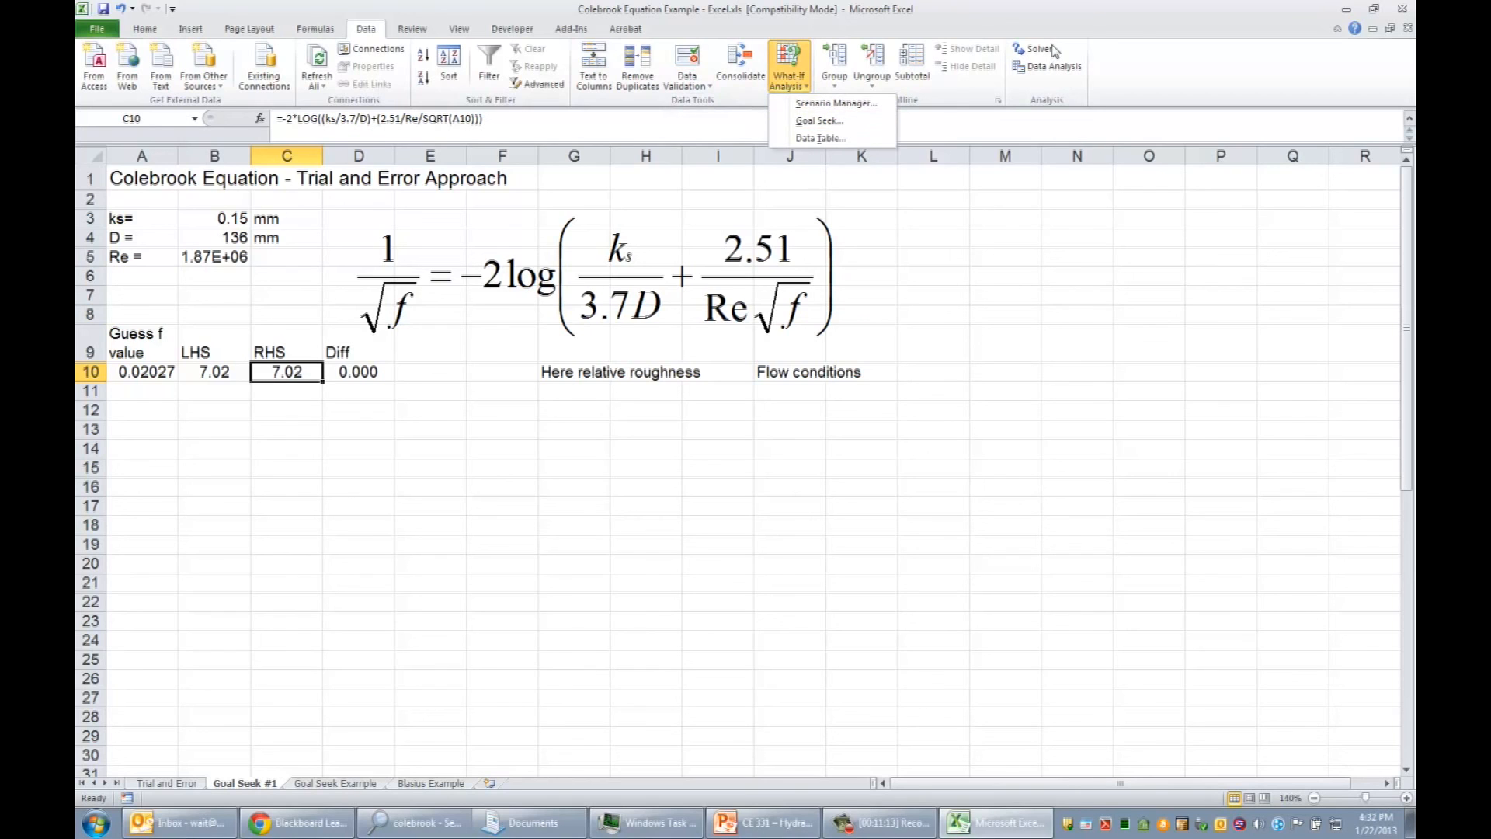
click(240, 440)
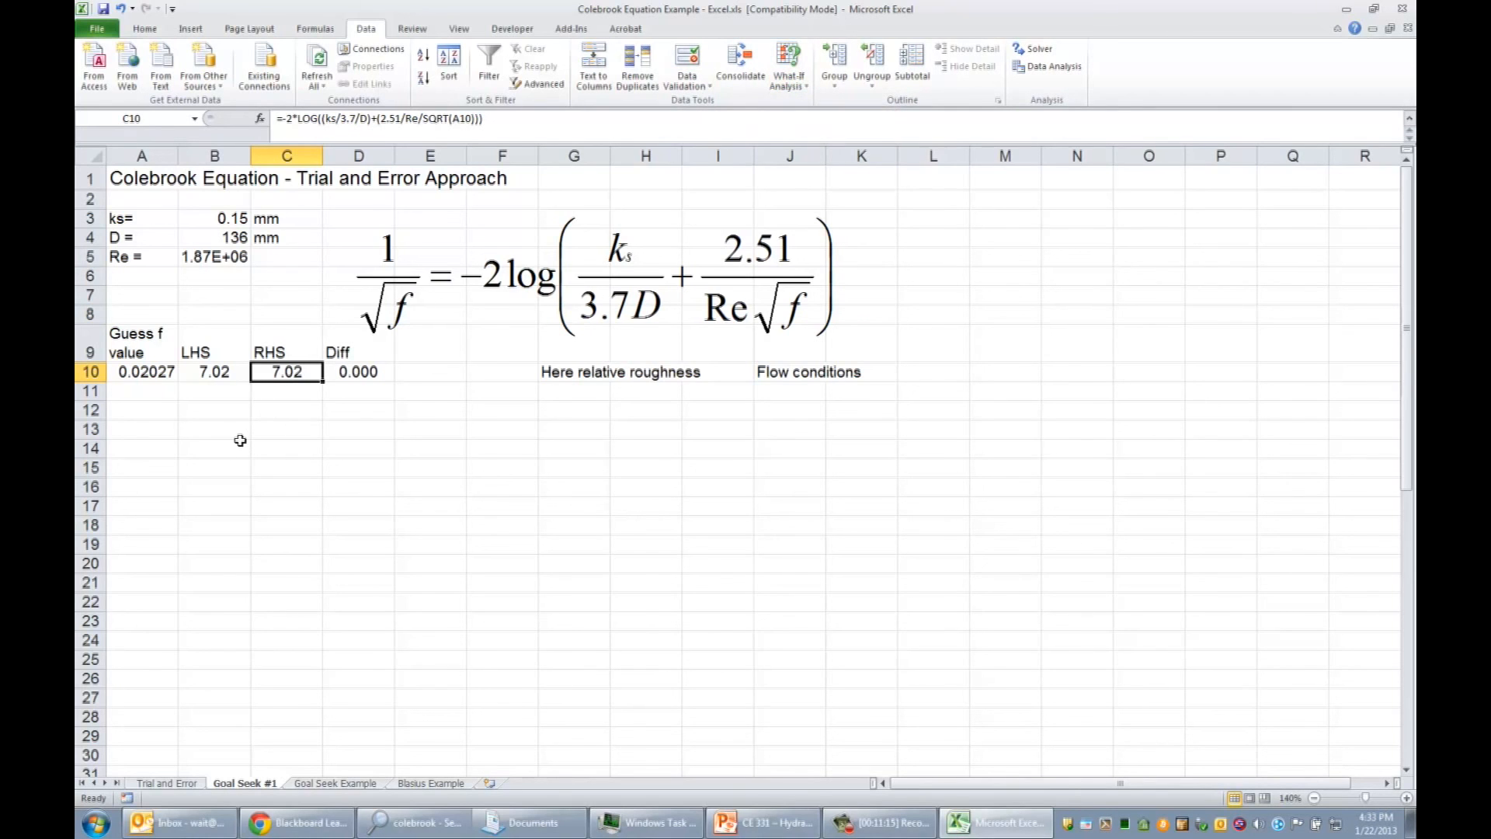